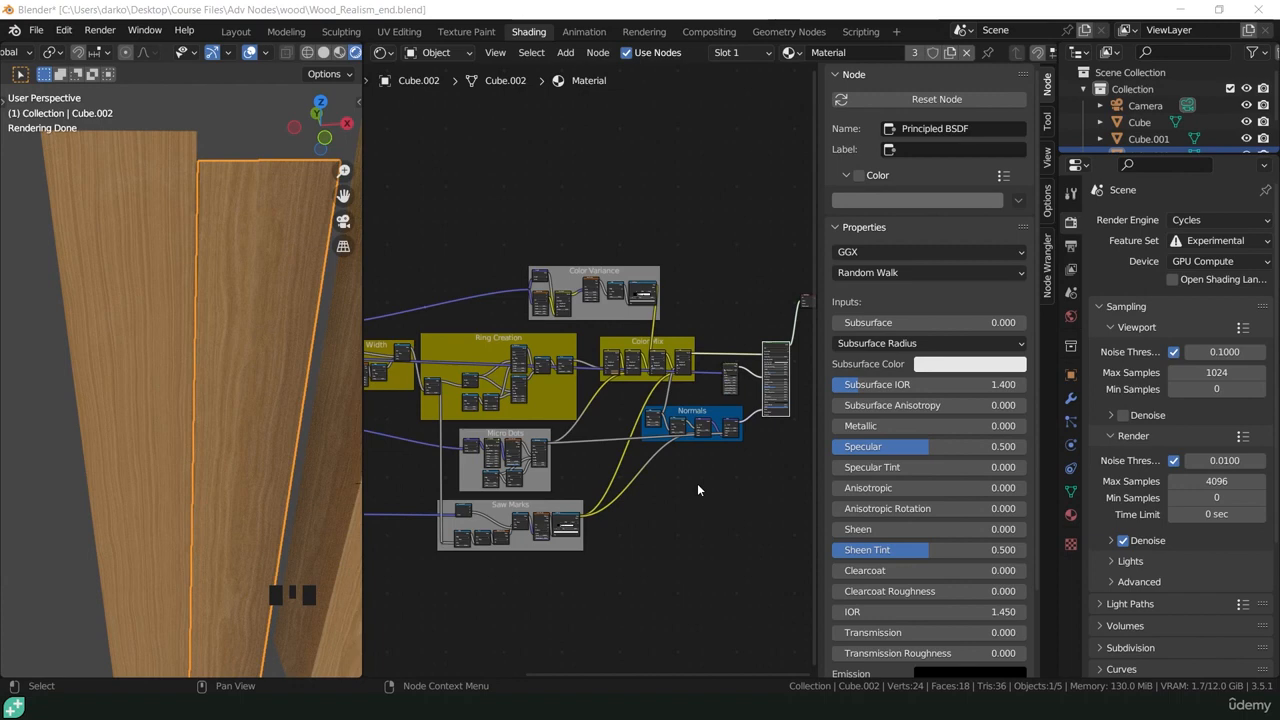
middle_click_drag(655, 497, 816, 529)
middle_click_drag(585, 481, 759, 569)
middle_click_drag(697, 500, 415, 465)
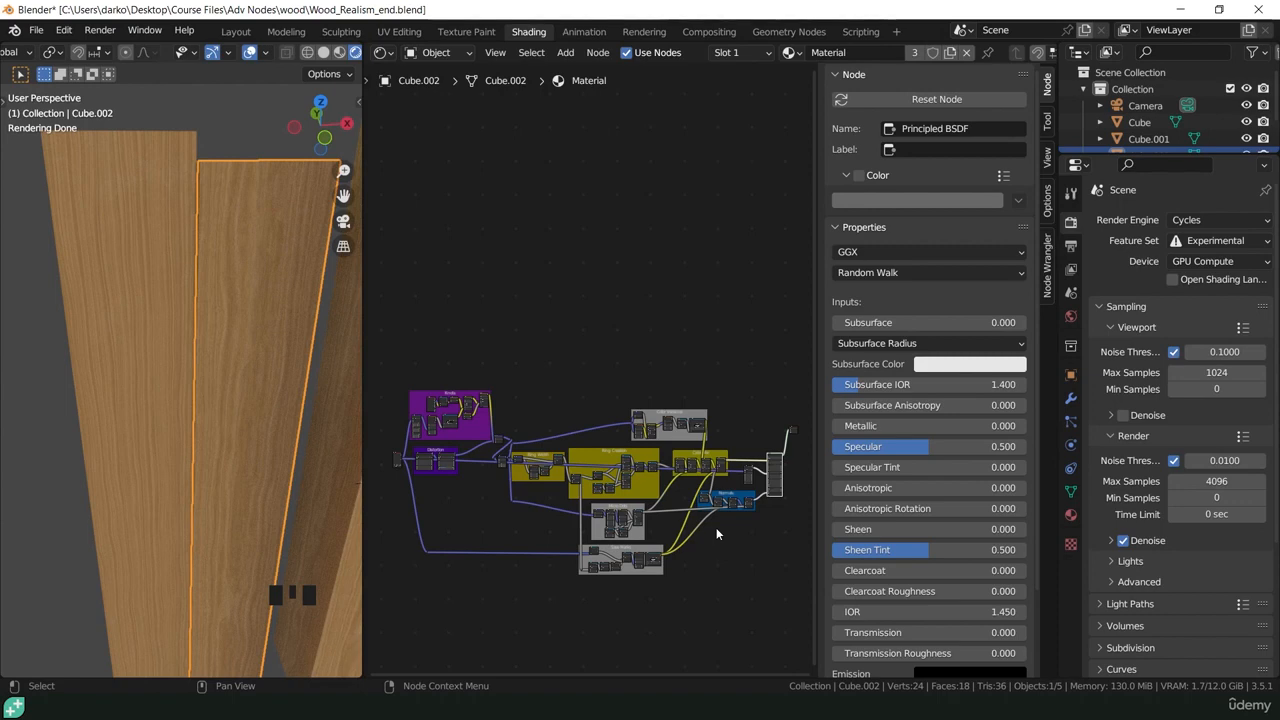
- Enlarge the node editor's workspace by narrowing the outliner and properties area, the 3D viewport and the node sidebar
left_click(1046, 341)
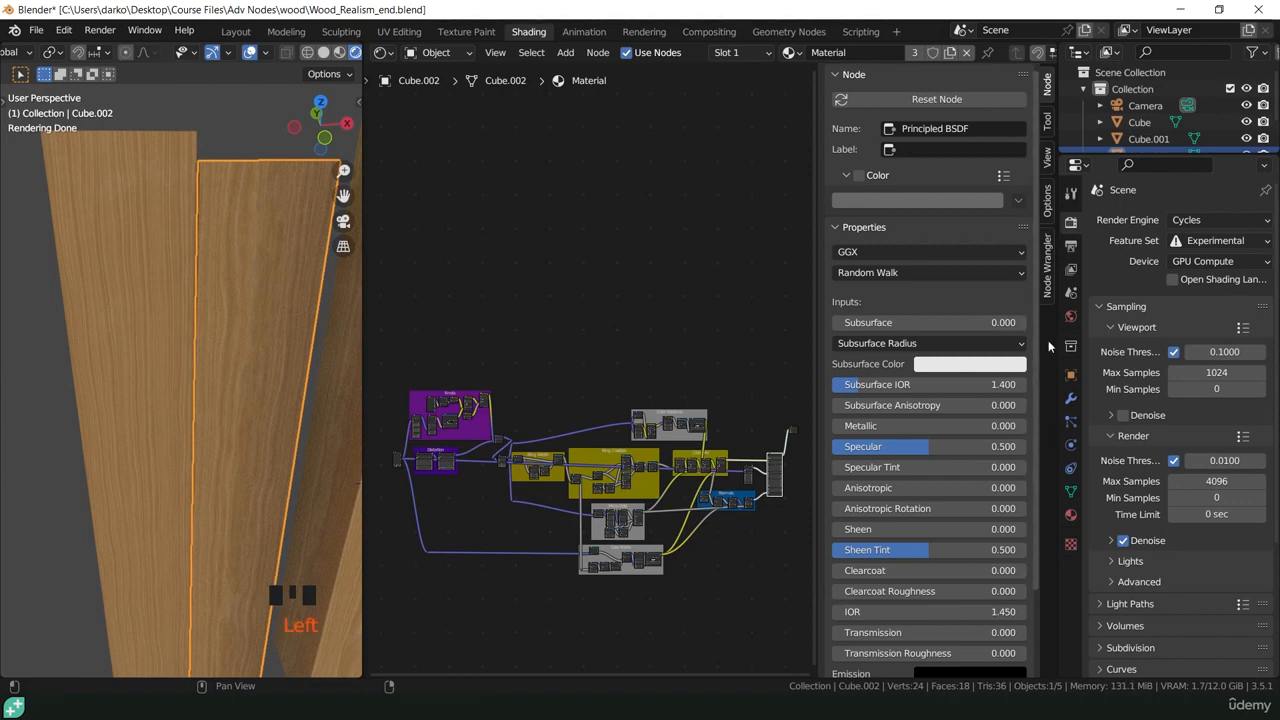
left_click(1048, 340)
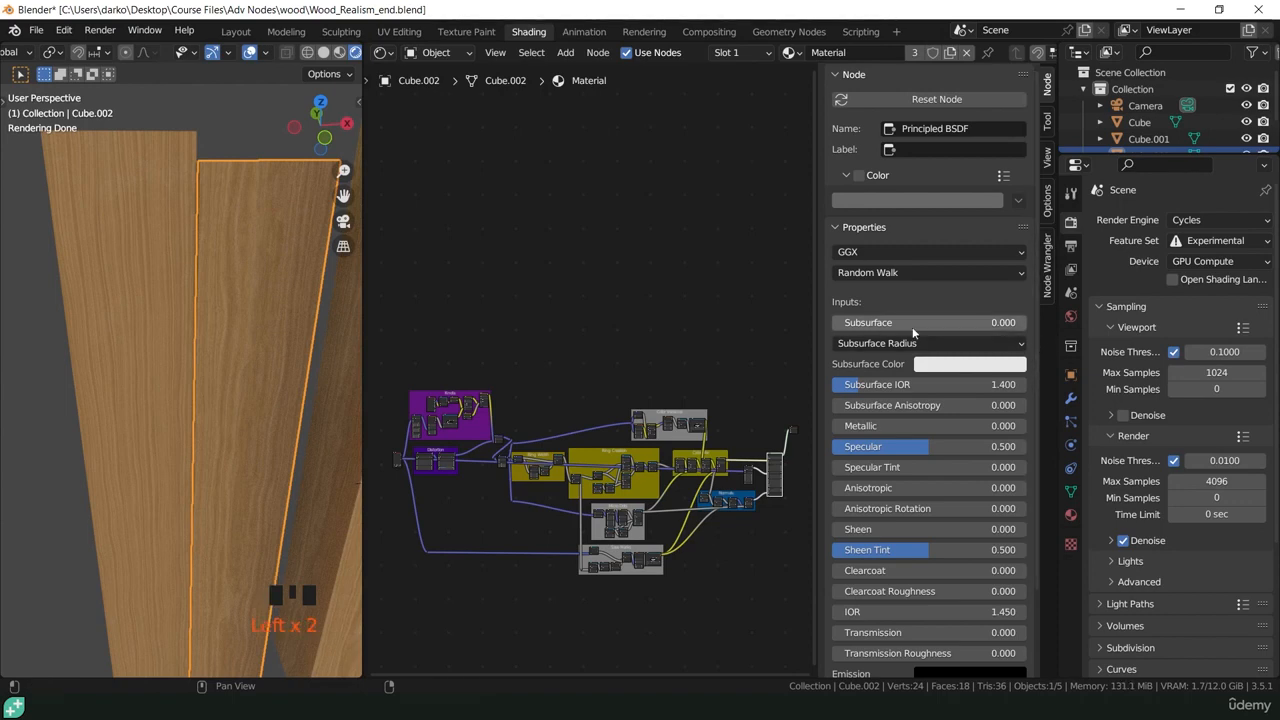
left_click(1038, 323)
left_click_drag(1038, 323, 1238, 323)
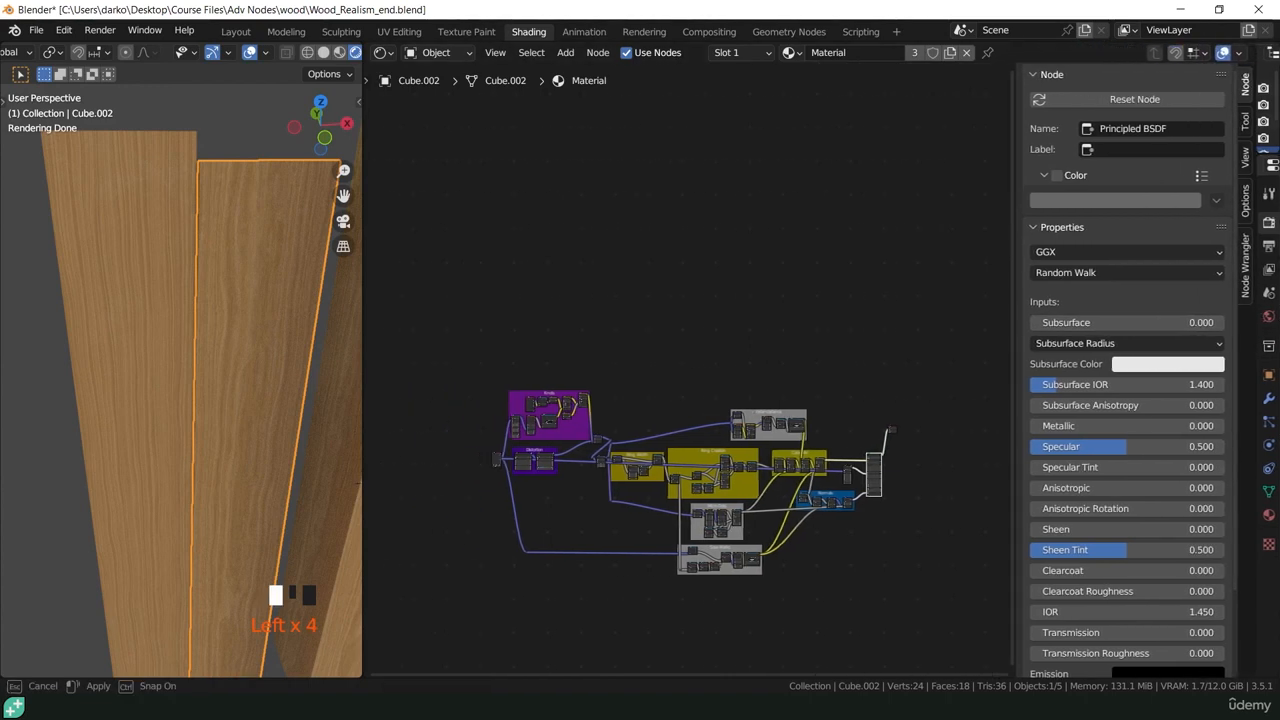
left_click_drag(366, 360, 246, 362)
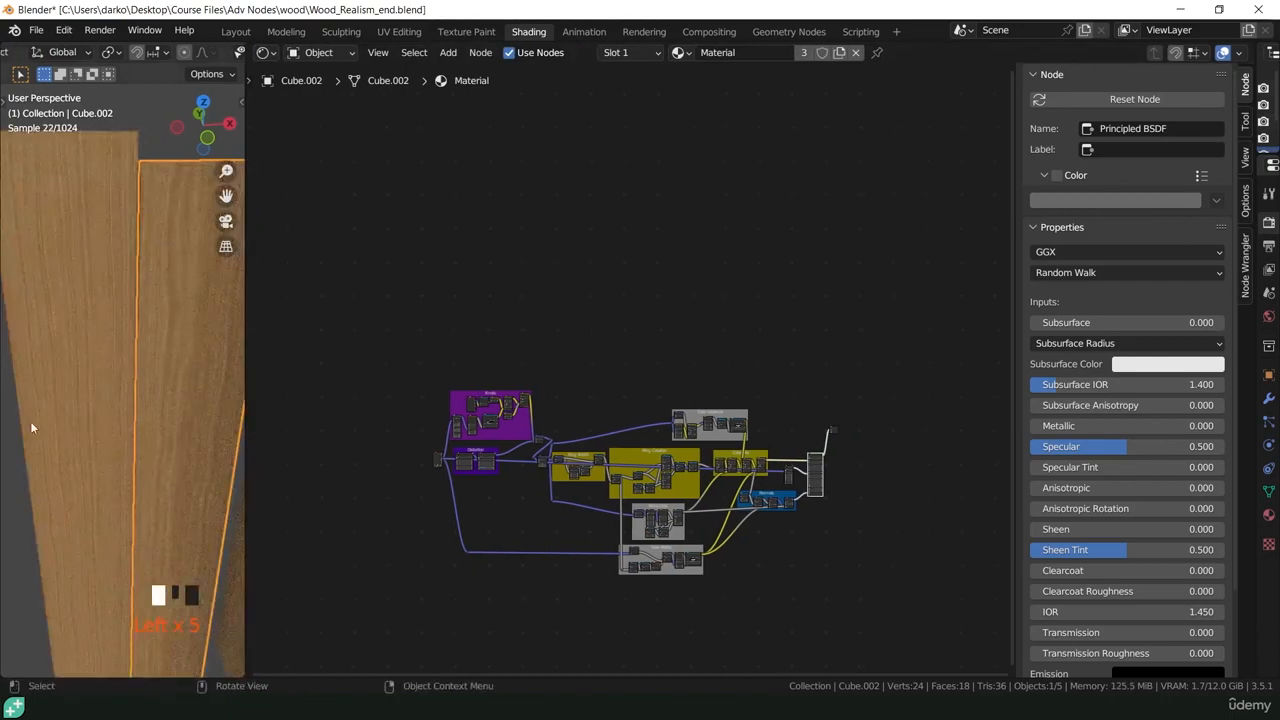
scroll(704, 405, "up", 3)
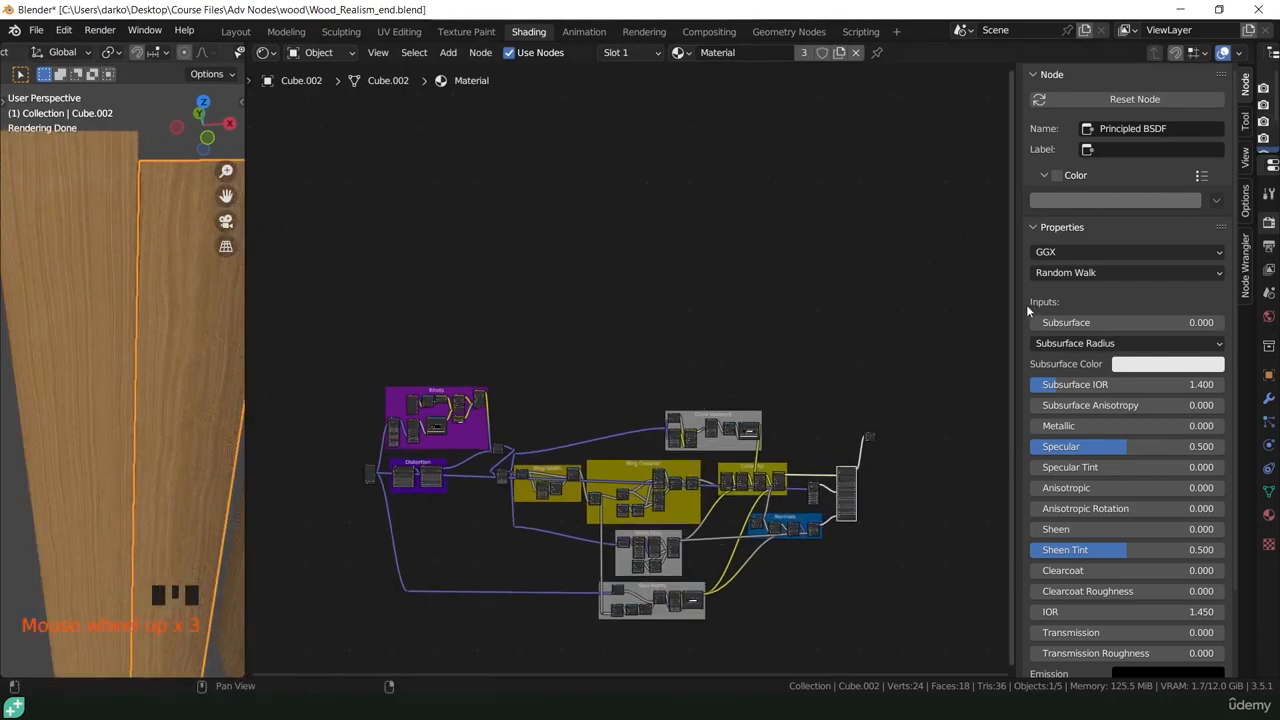
left_click_drag(1013, 315, 1062, 287)
- Move the Material Output, Principled BSDF and Roughness Generator nodes farther away from the Color Mix and Normals frames
scroll(874, 288, "up", 10)
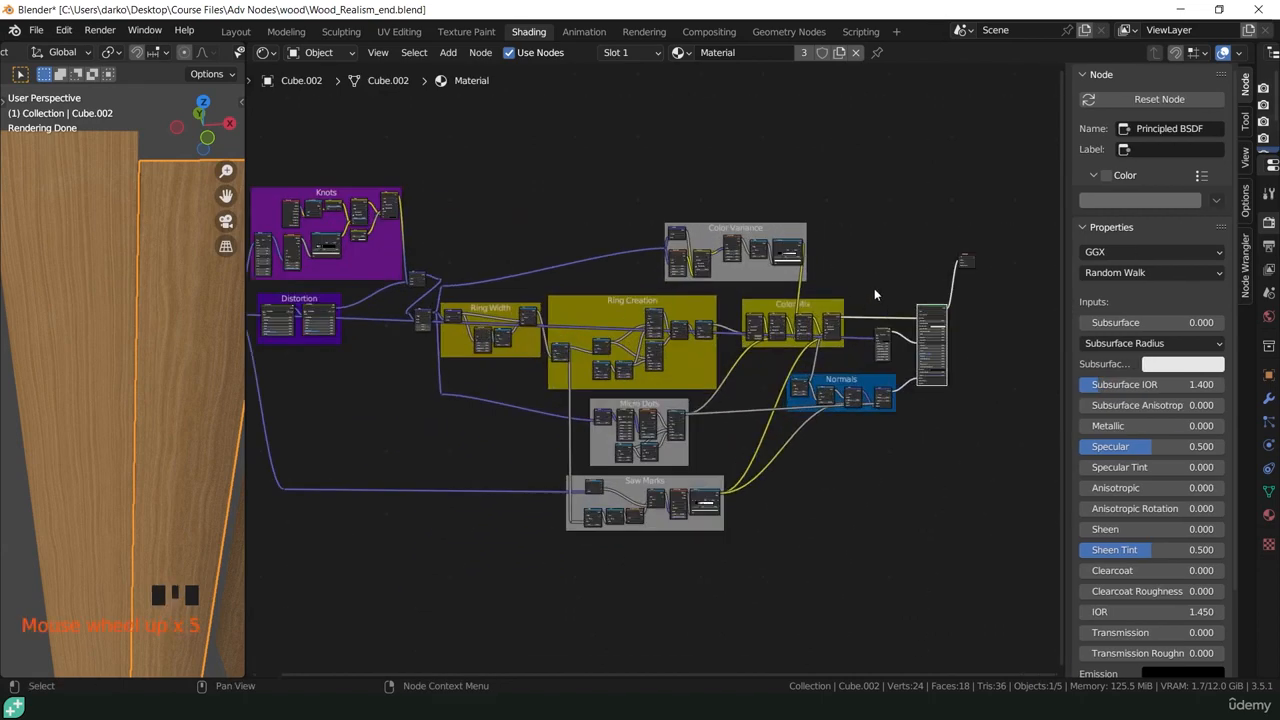
middle_click_drag(981, 300, 683, 325)
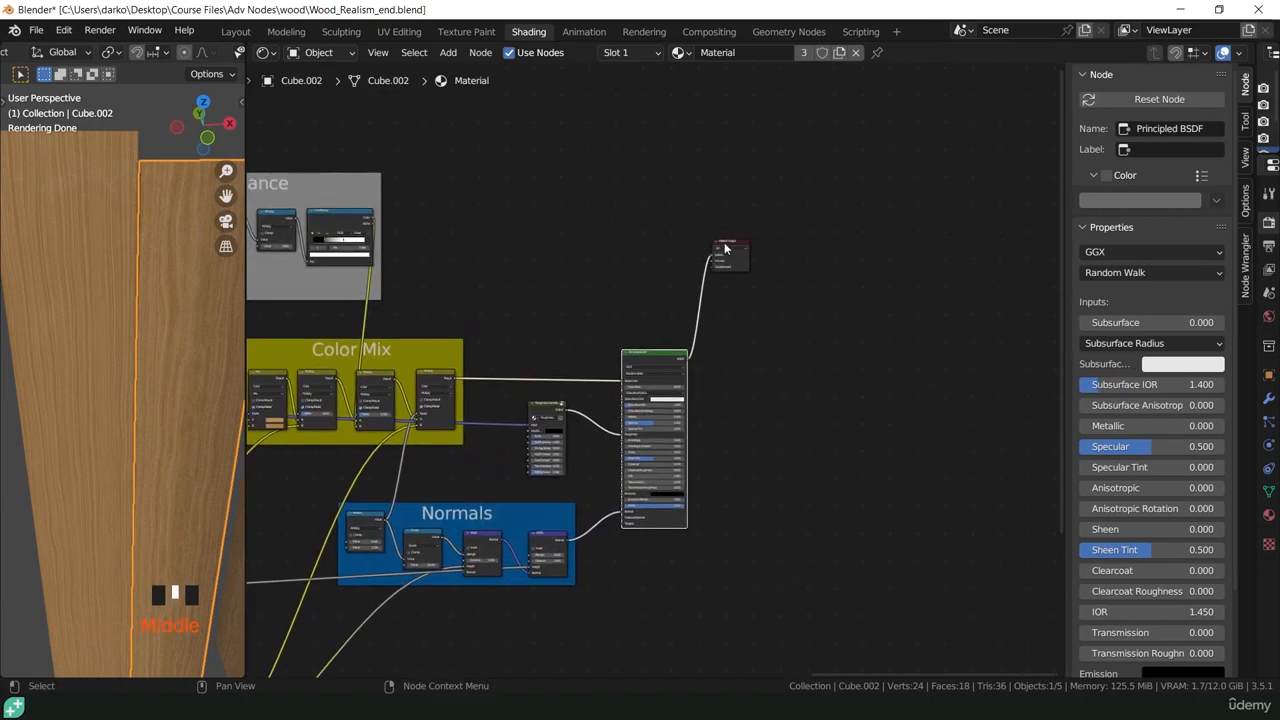
left_click_drag(726, 248, 934, 343)
left_click_drag(647, 360, 853, 347)
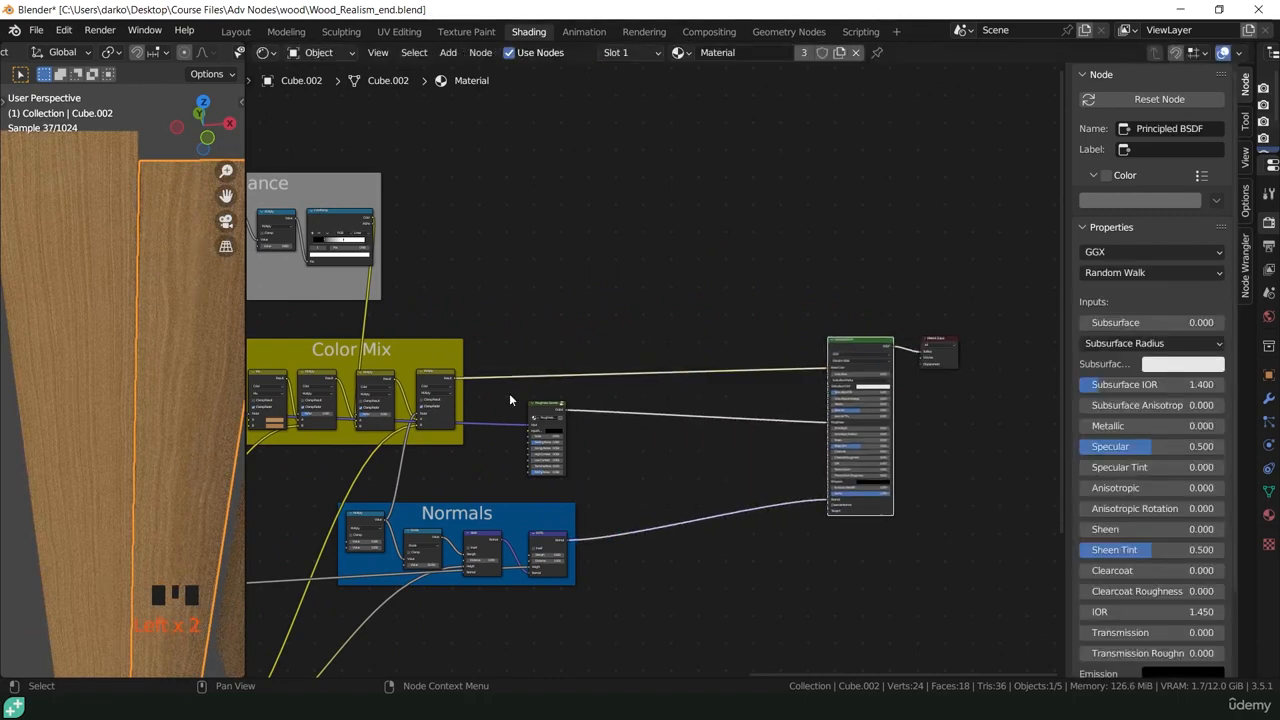
left_click_drag(547, 410, 779, 405)
- Move the Texture Coordinate node farther from the Knots and Distortion frames to make room for additional nodes
scroll(663, 423, "down", 6)
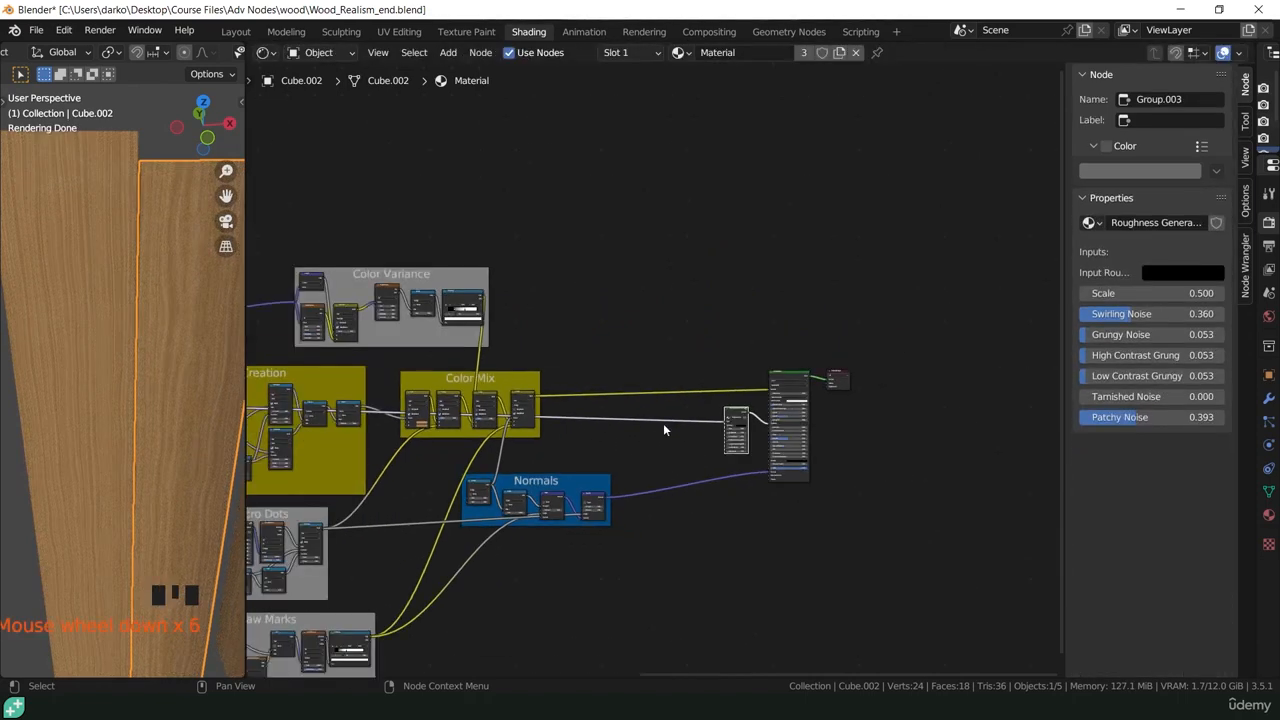
scroll(663, 428, "down", 4)
middle_click_drag(663, 428, 1032, 425)
scroll(362, 420, "up", 11)
middle_click_drag(422, 406, 679, 416)
left_click_drag(680, 414, 566, 408)
scroll(581, 404, "up", 5)
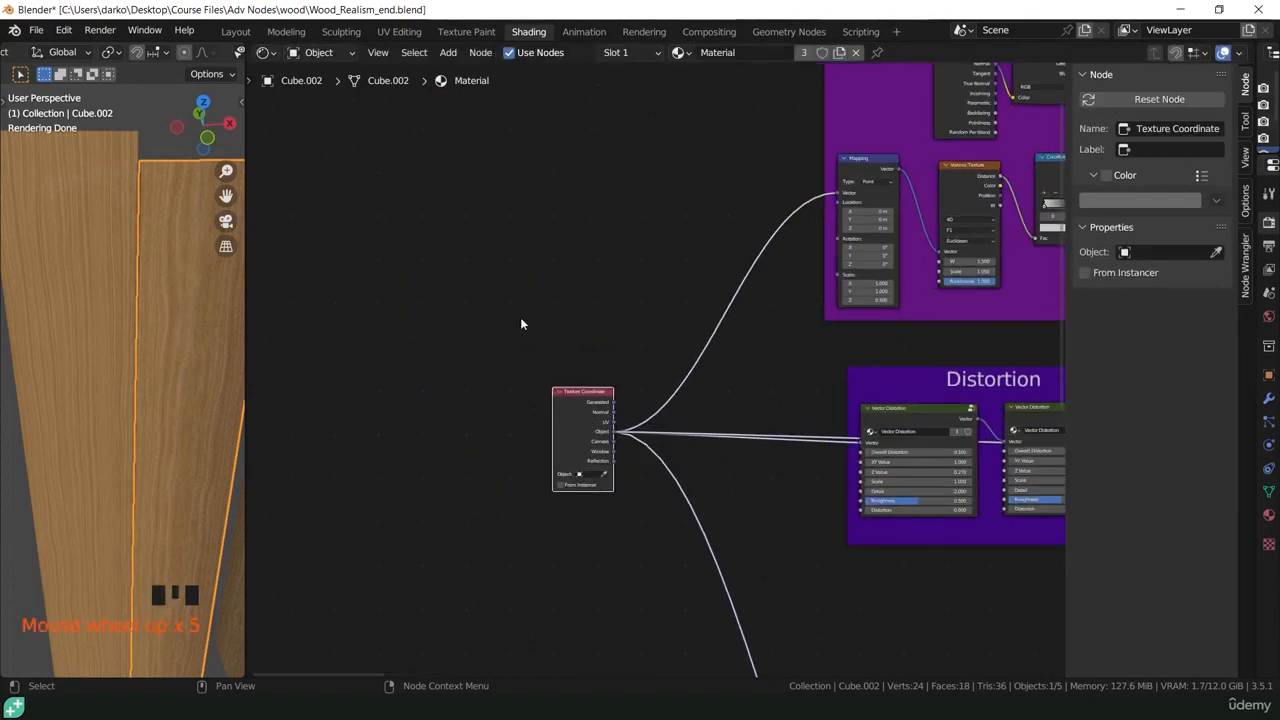
- Merge the Texture Coordinate node's Object links through one reroute point and place it nearer the Distortion frame
scroll(641, 467, "up", 4)
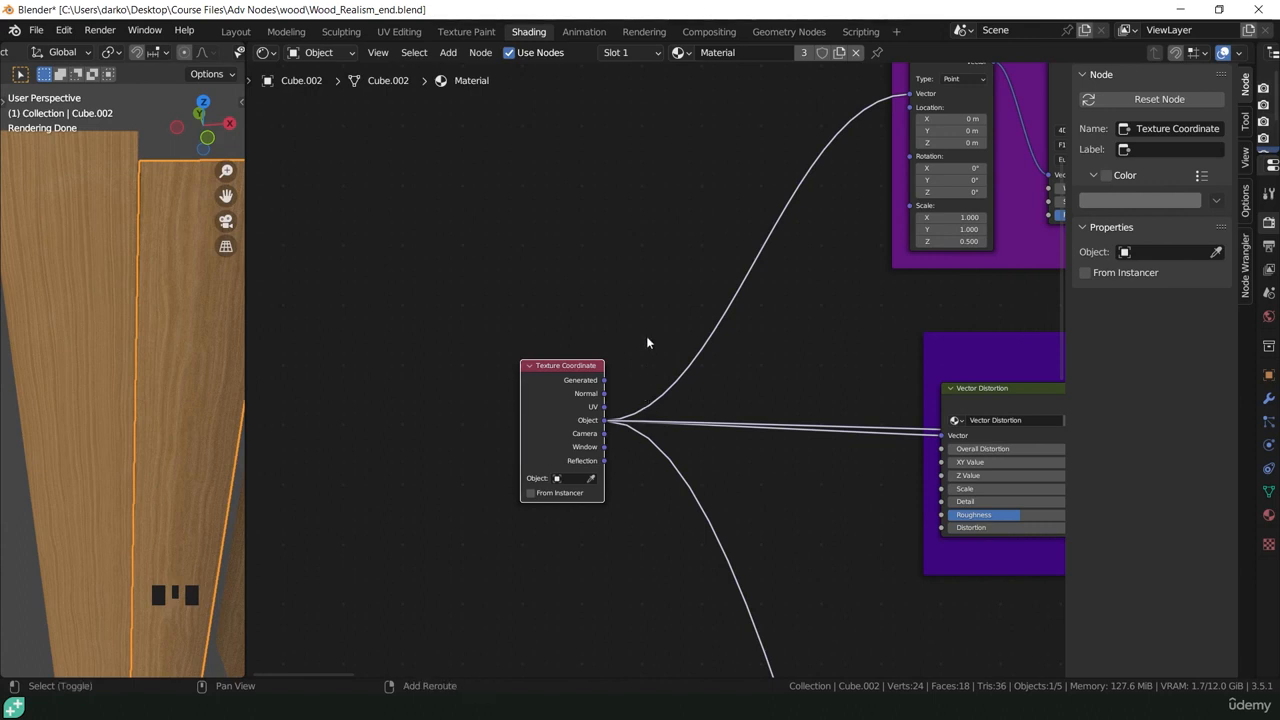
right_click_drag(660, 376, 665, 528, "shift")
left_click_drag(676, 427, 816, 422)
- Insert a Vector Math node set to Scale between the Texture Coordinate's Object output and the reroute point
left_click(739, 452)
key("shift+a")
mouse_move(739, 452)
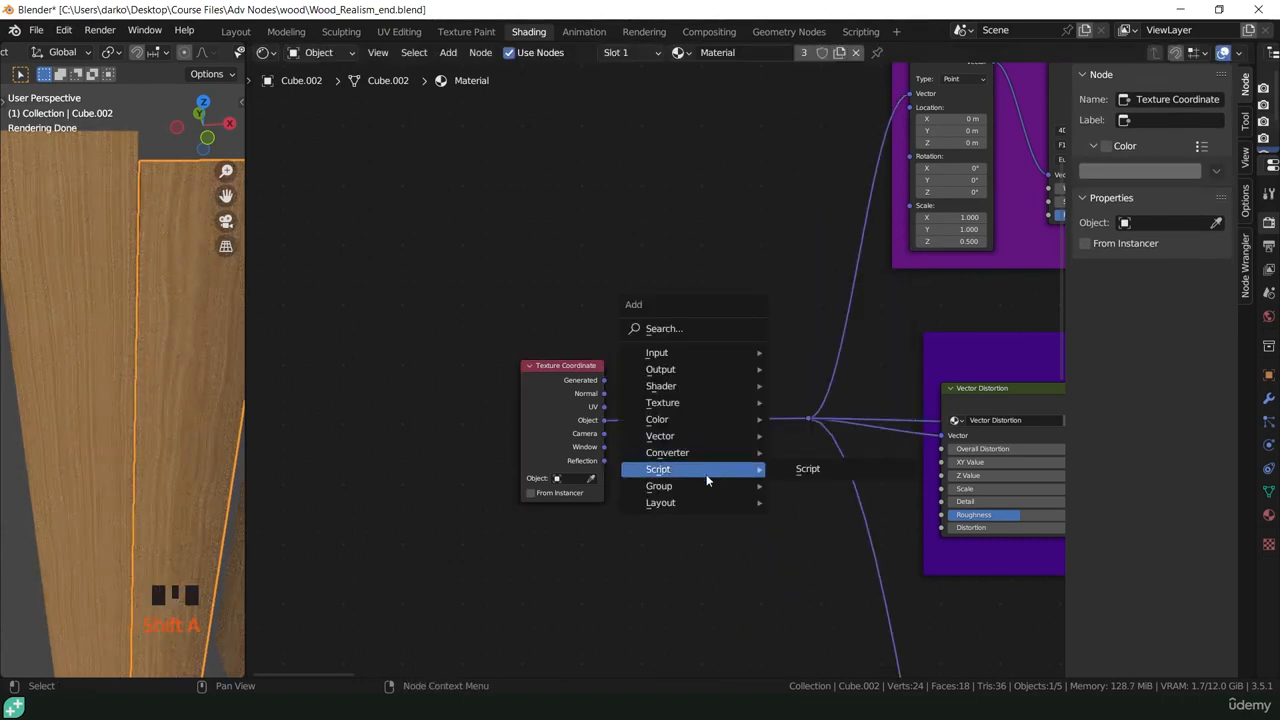
left_click(790, 434)
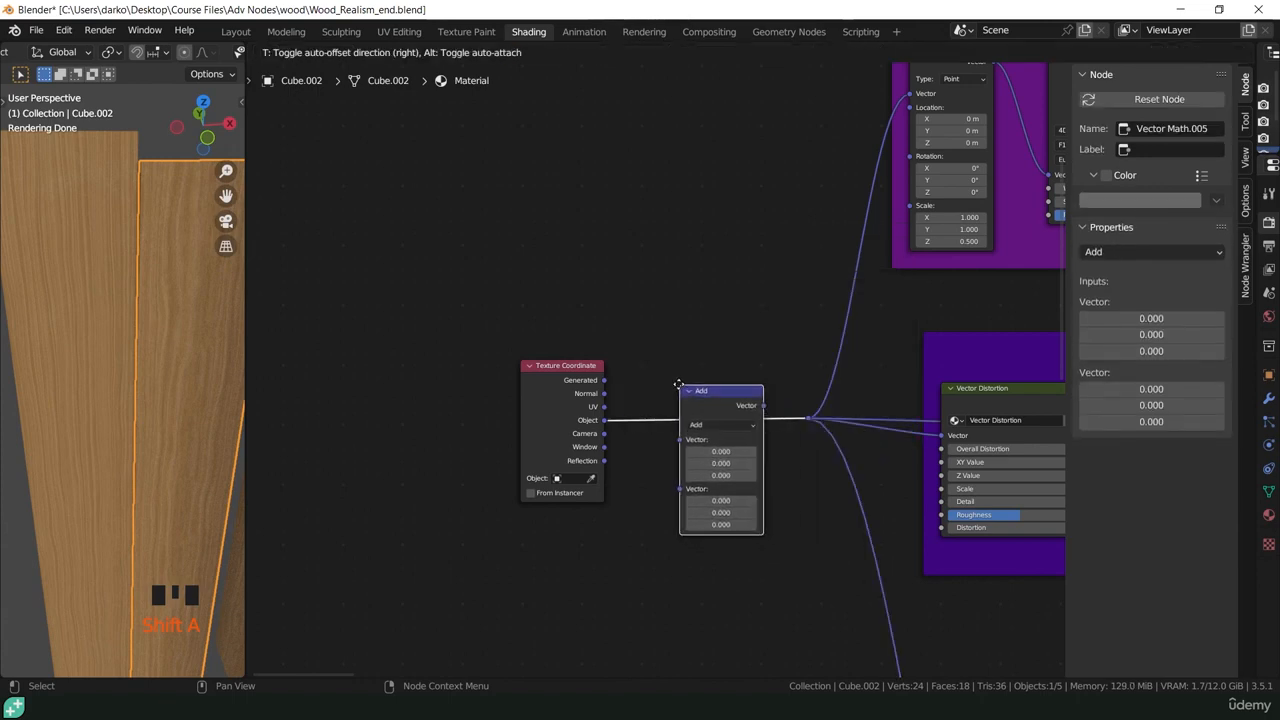
left_click(700, 430)
left_click(712, 423)
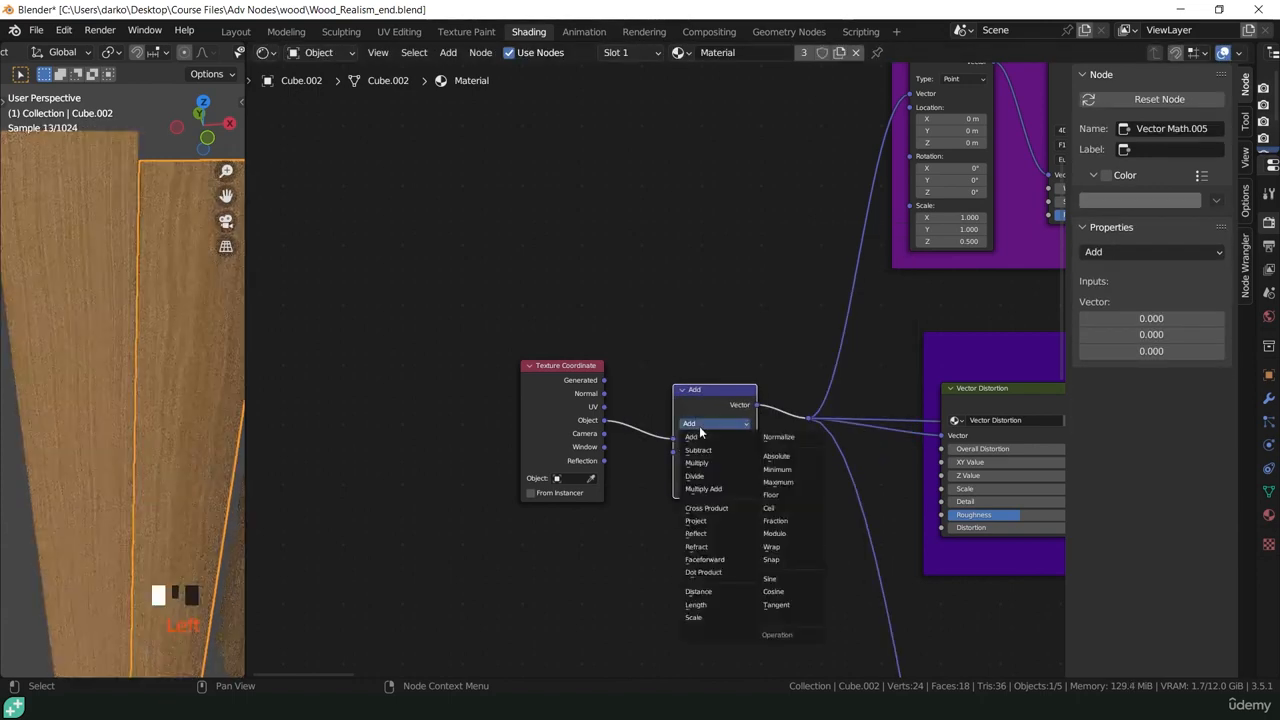
left_click(705, 613)
- Try a different value on the new Scale node and undo the change
scroll(633, 427, "down", 15)
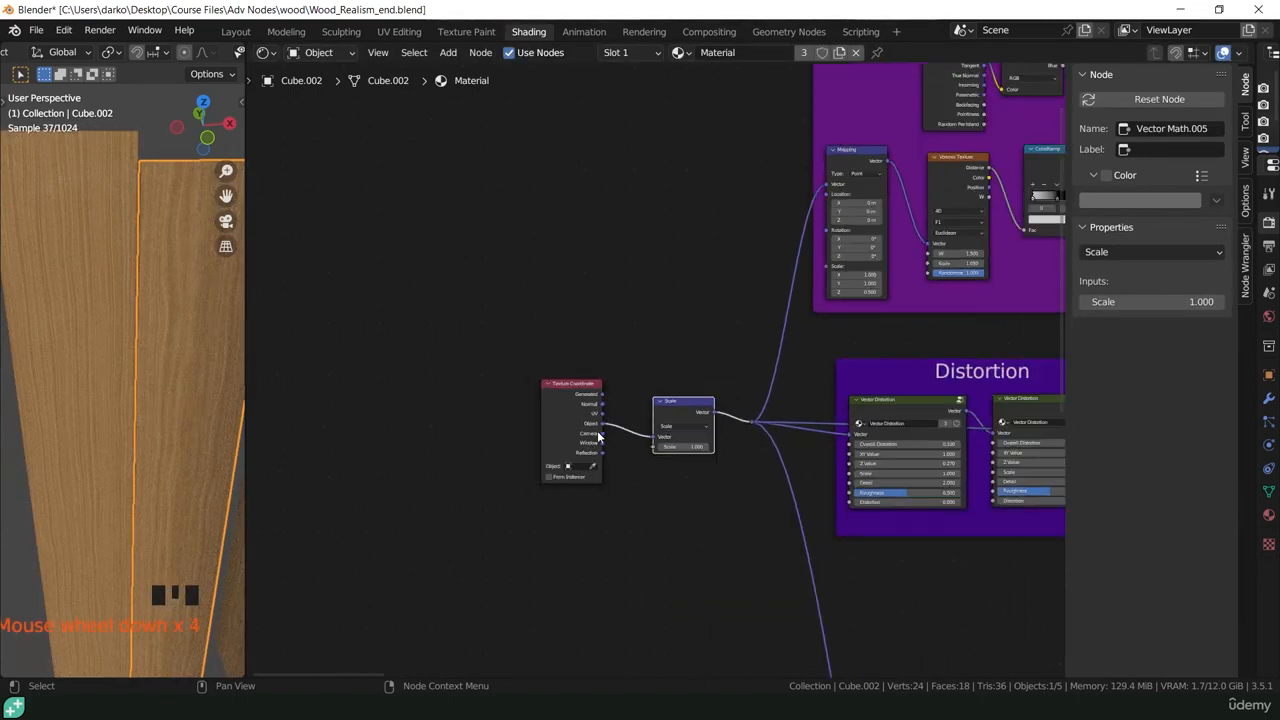
scroll(591, 395, "up", 5)
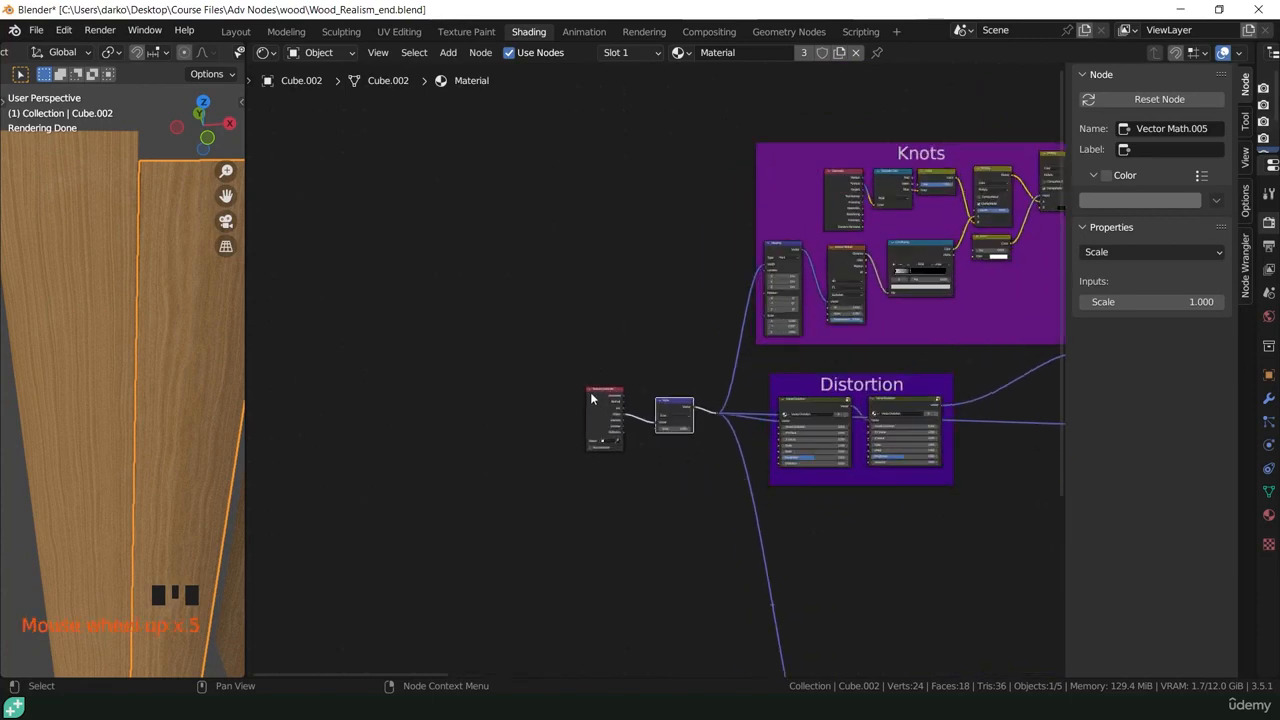
scroll(606, 401, "up", 5)
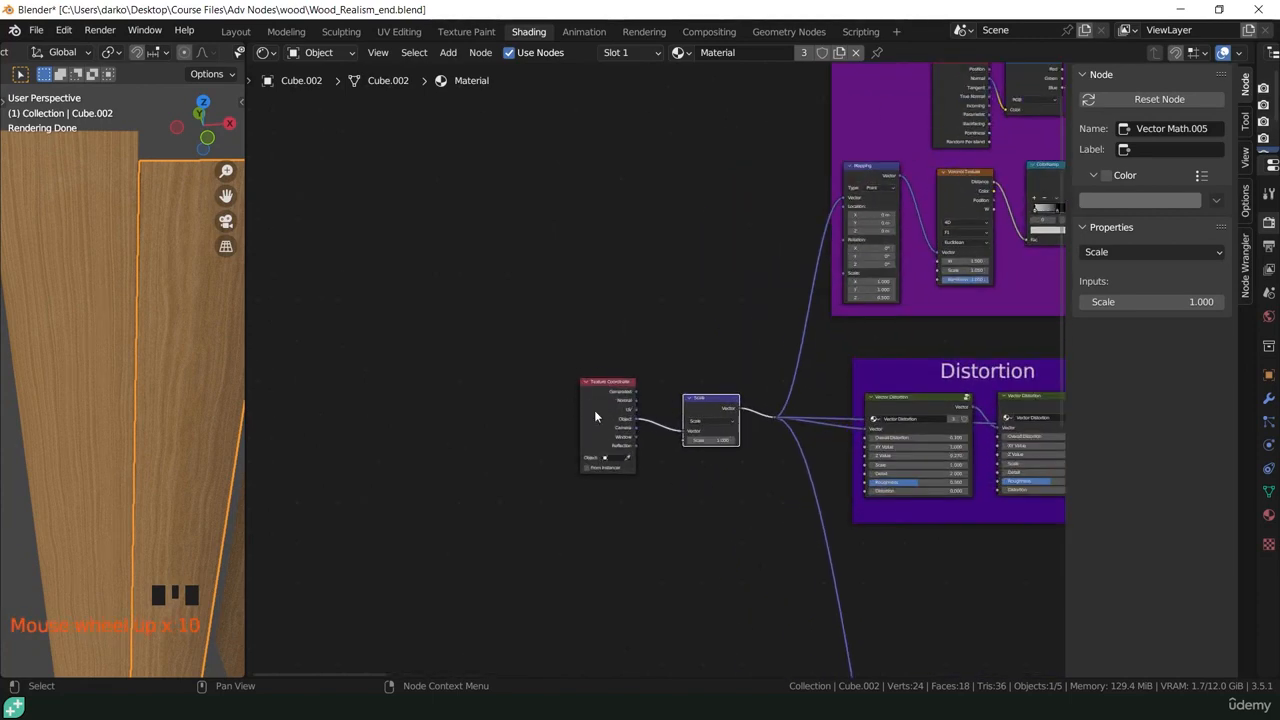
scroll(703, 445, "up", 2)
left_click_drag(705, 436, 1090, 436)
key("ctrl+z")
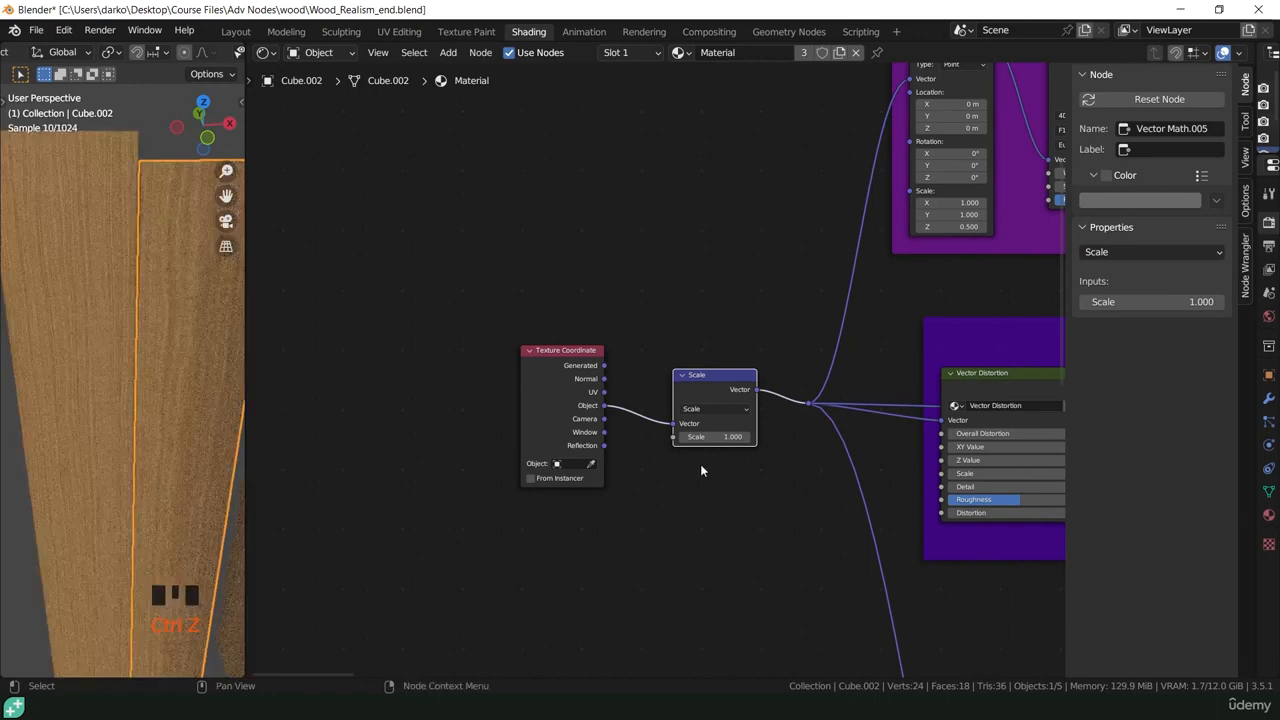
- Test the Scale node with a value of 2 and set it back to 1
scroll(858, 471, "up", 5)
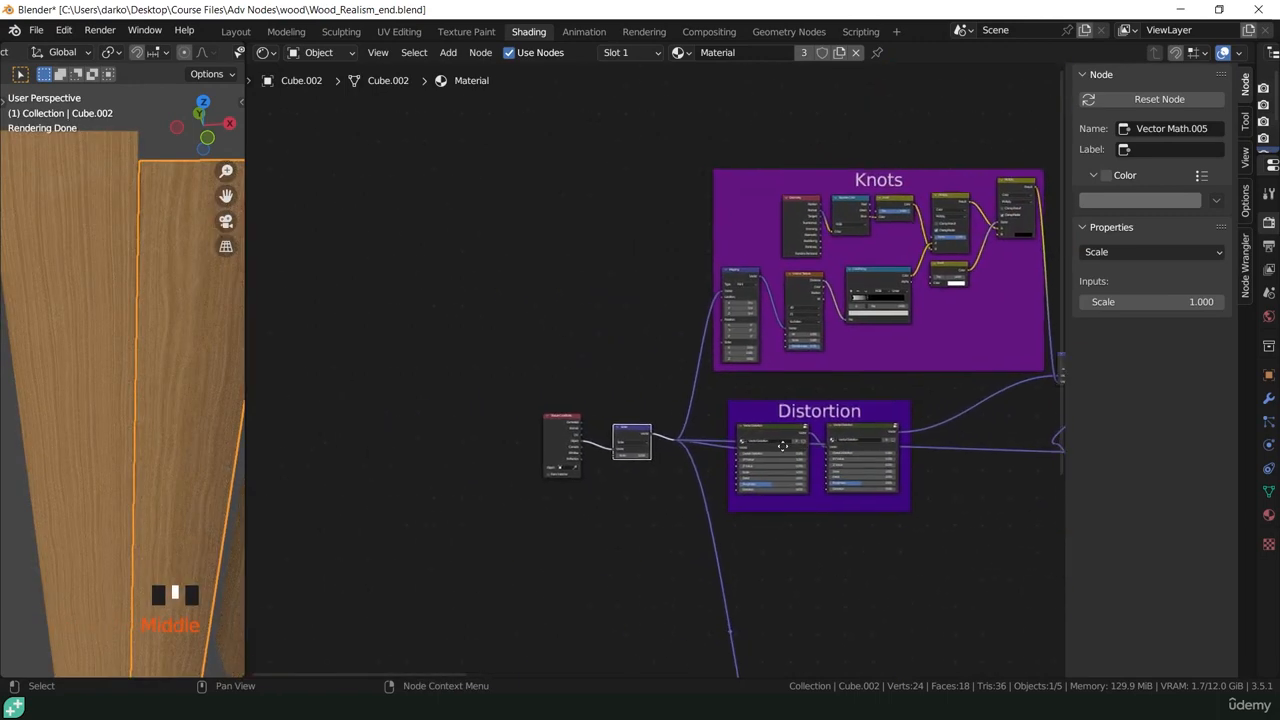
scroll(650, 447, "up", 10)
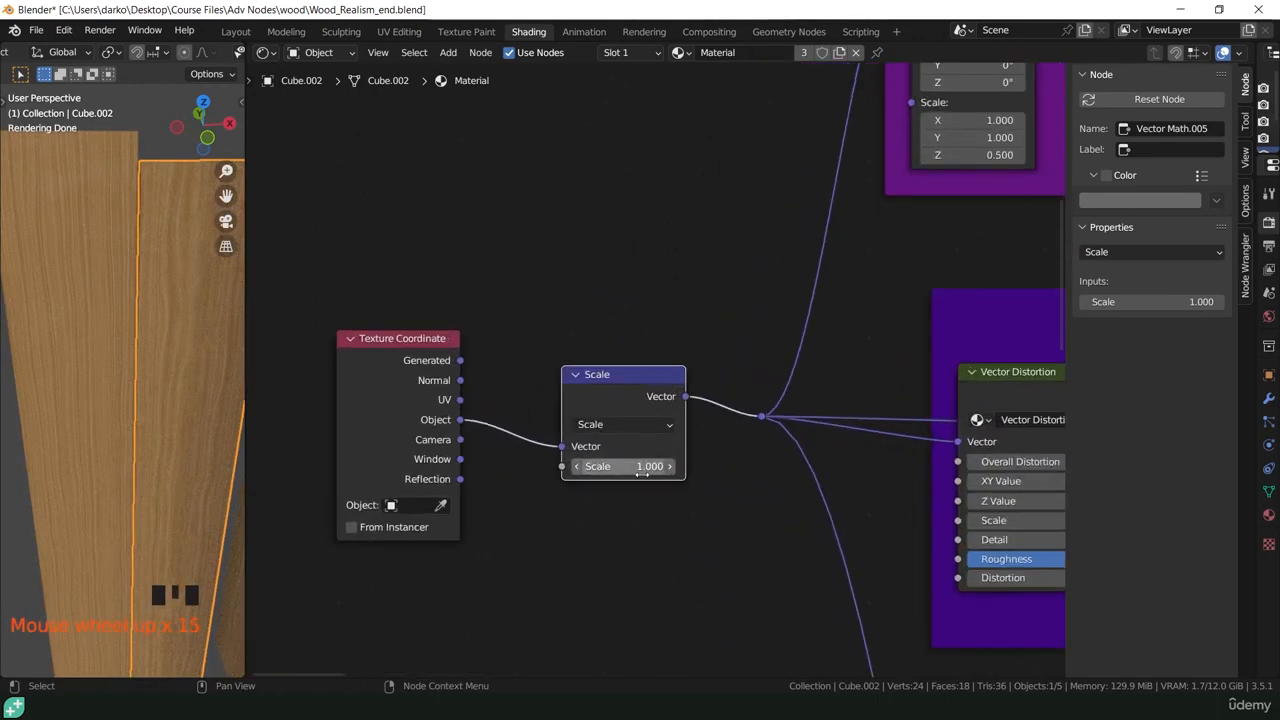
left_click_drag(628, 467, 628, 467)
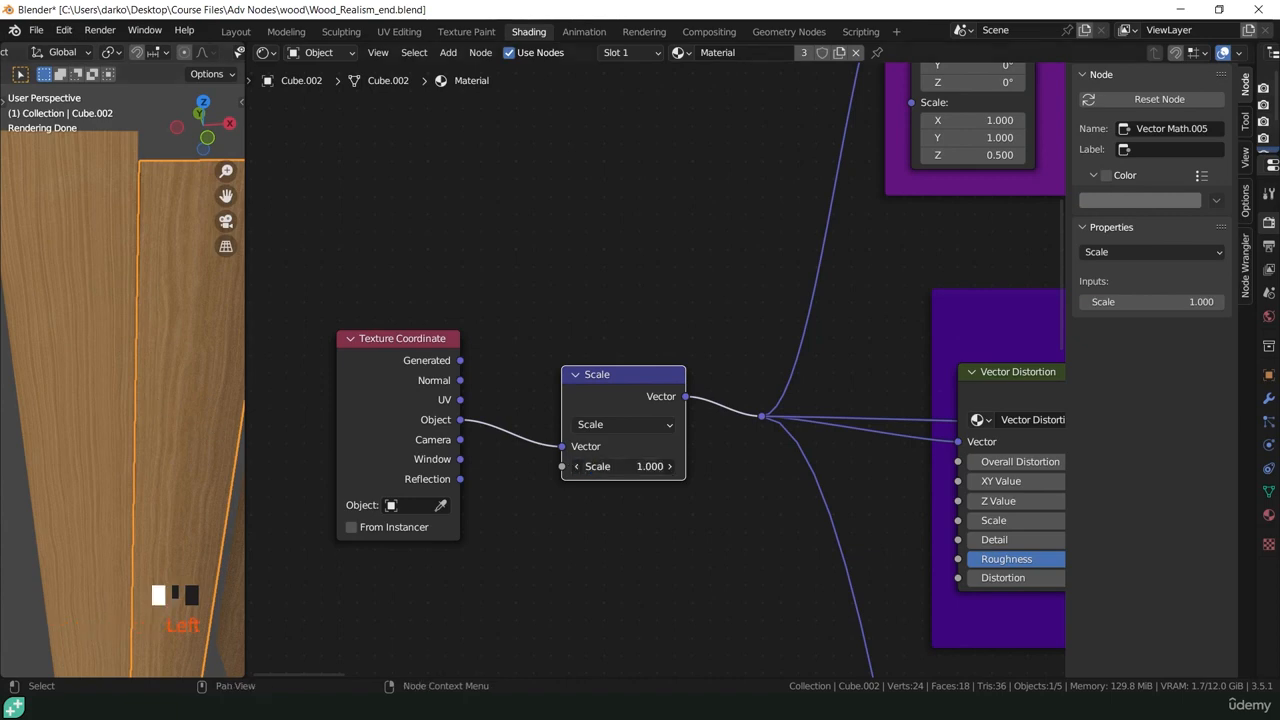
type("2")
key("Return")
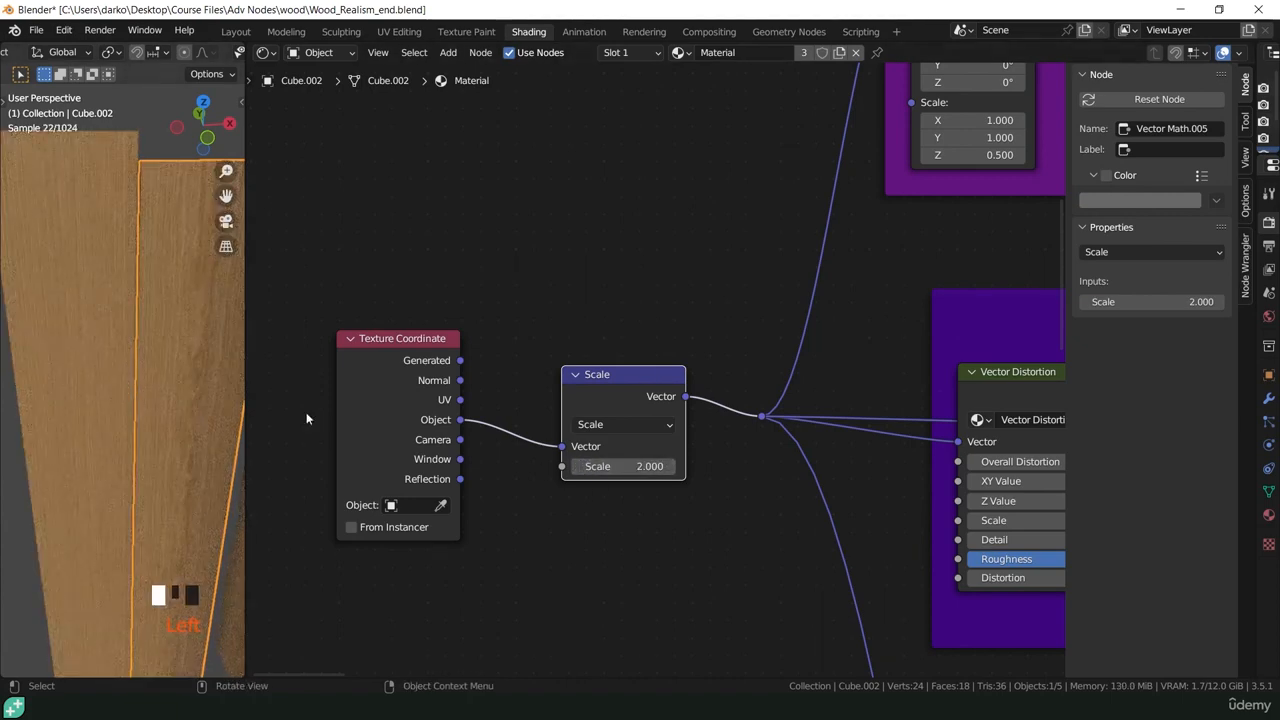
left_click(649, 470)
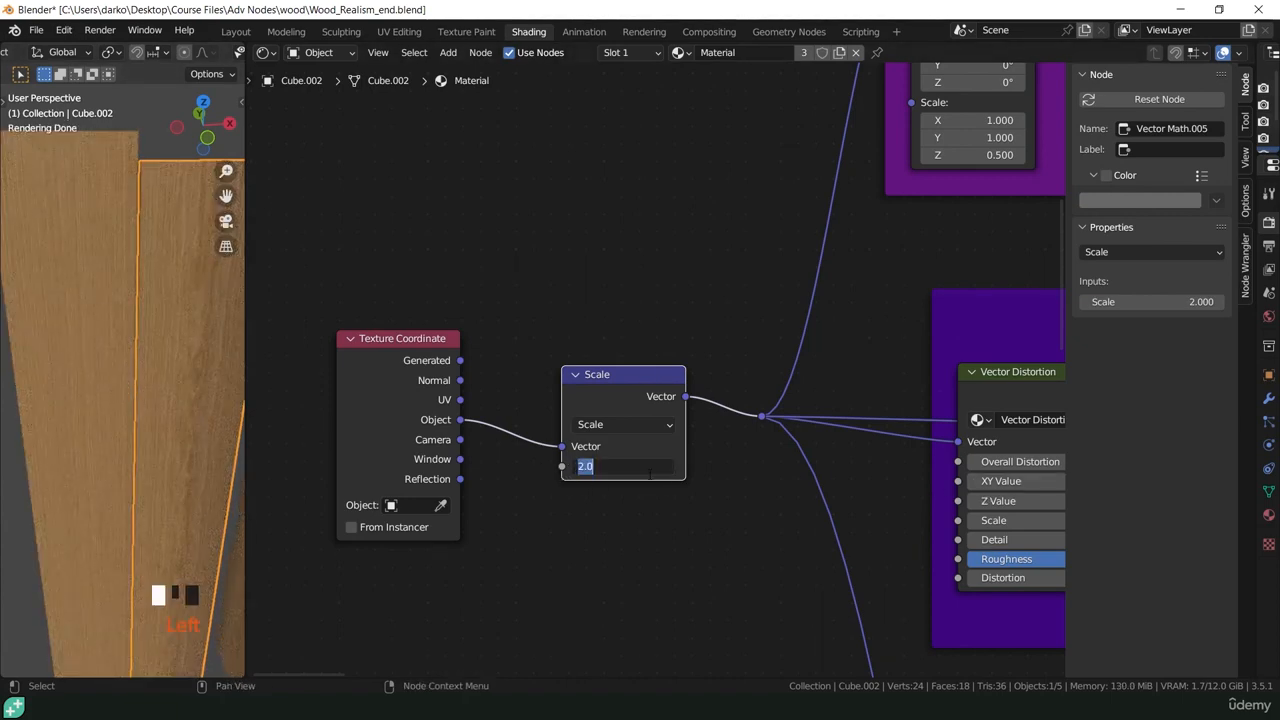
type("1")
key("Return")
- Group all the wood texture nodes from Texture Coordinate through Normals, leaving out the Roughness Generator, Principled BSDF and Material Output
scroll(634, 501, "down", 16)
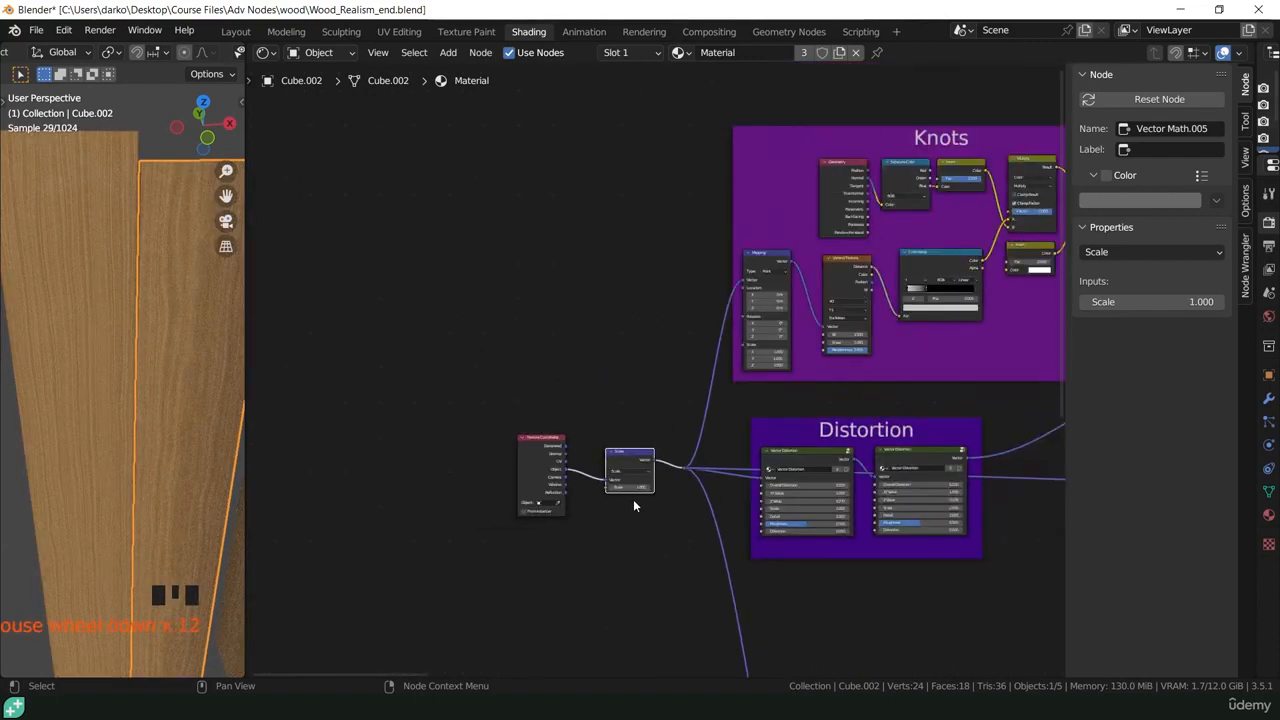
scroll(638, 505, "down", 5)
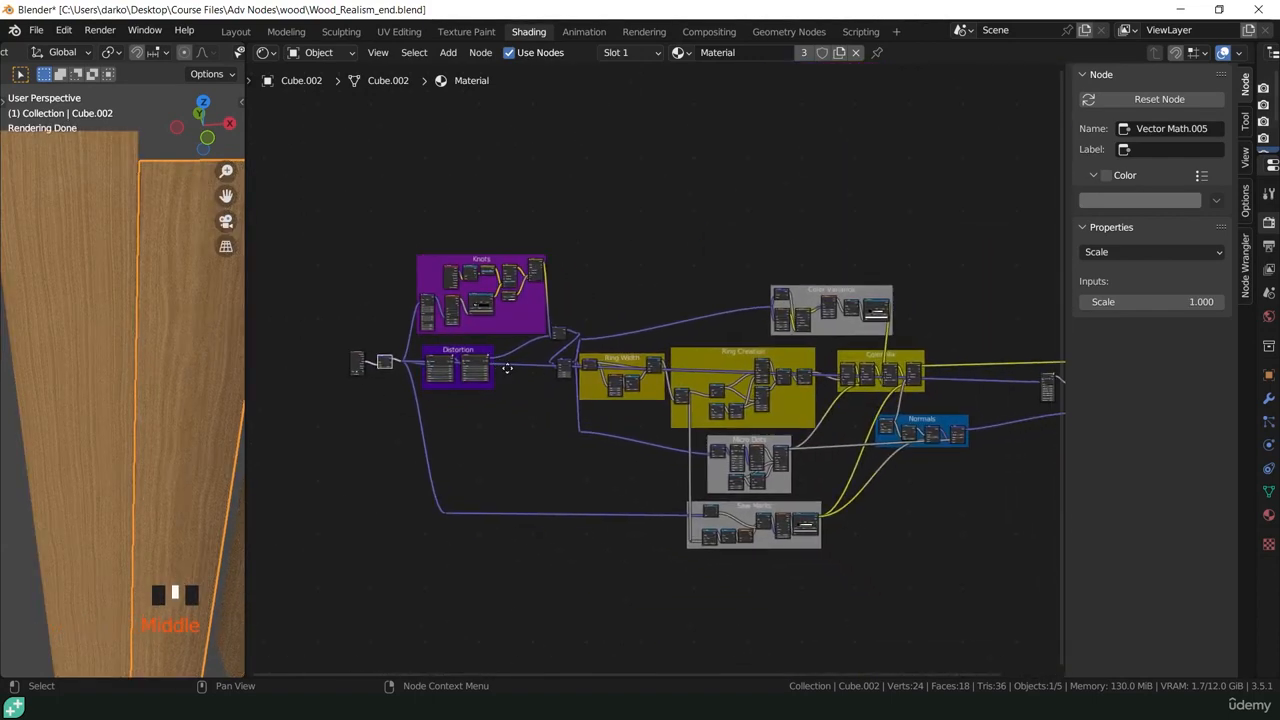
scroll(507, 373, "down", 1)
left_click_drag(330, 208, 926, 621)
key("ctrl+g")
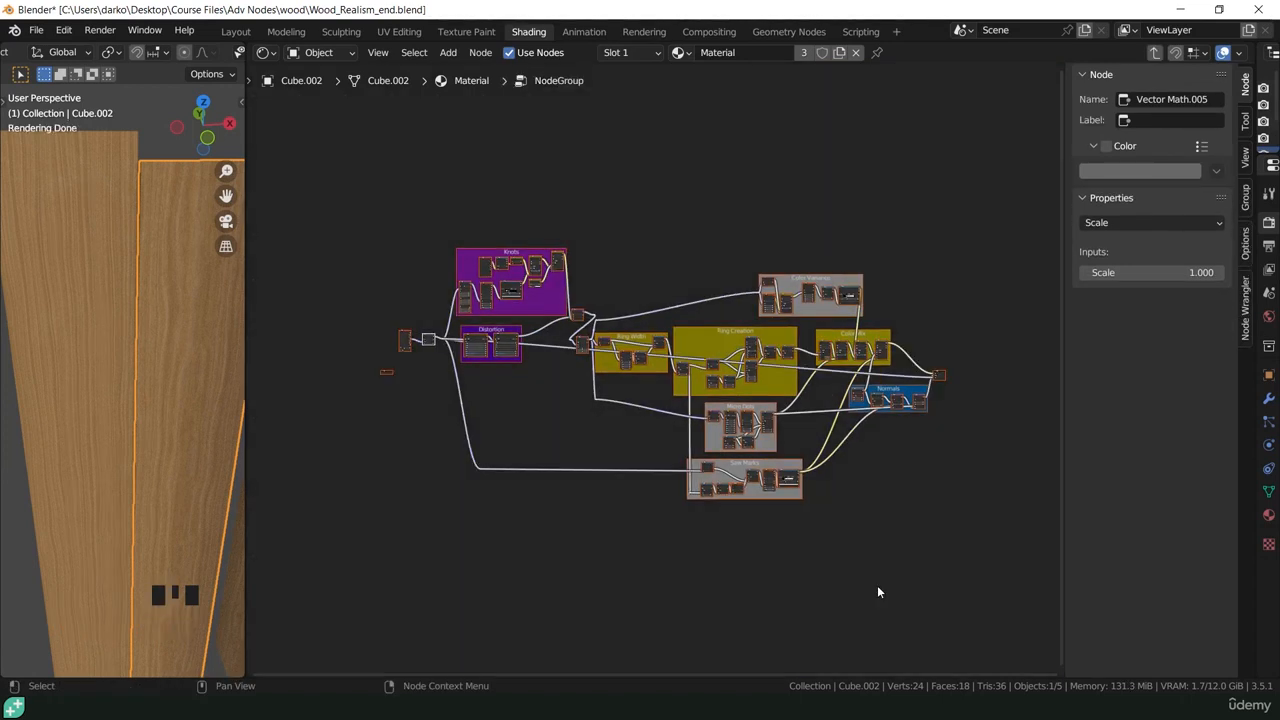
- Remove the Vector socket from the node group's outputs
left_click(1245, 197)
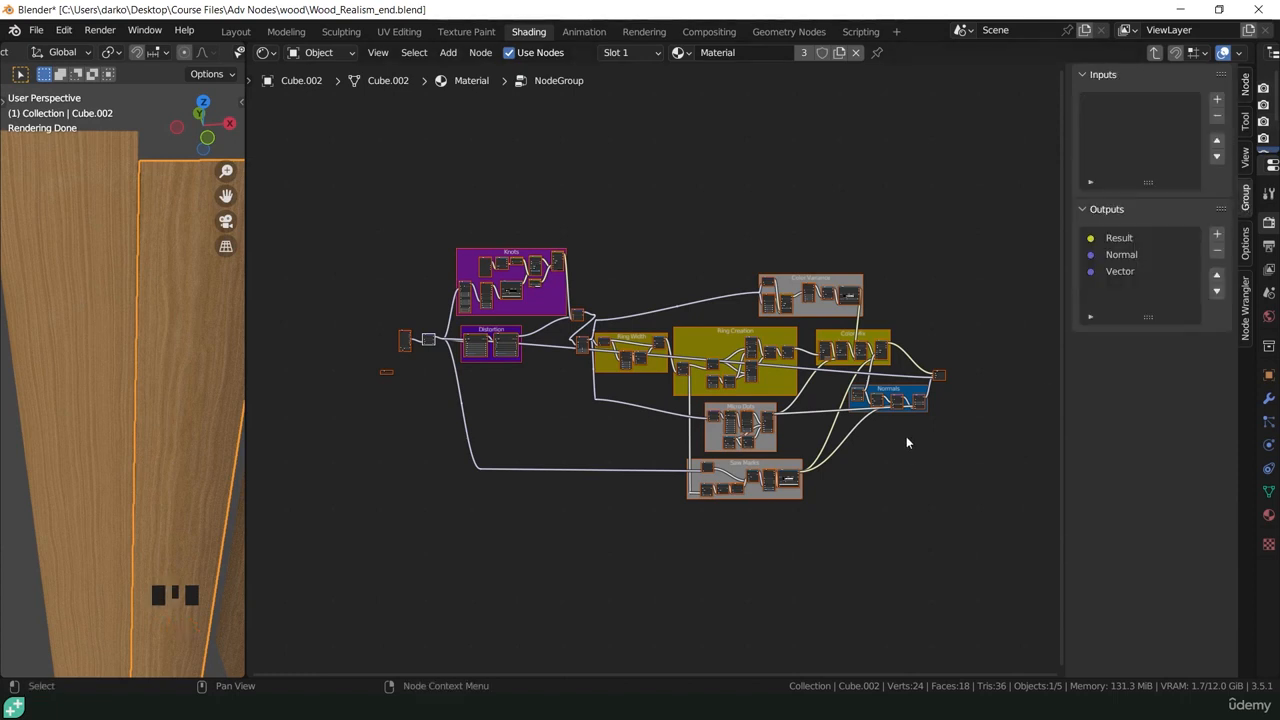
scroll(935, 385, "up", 10)
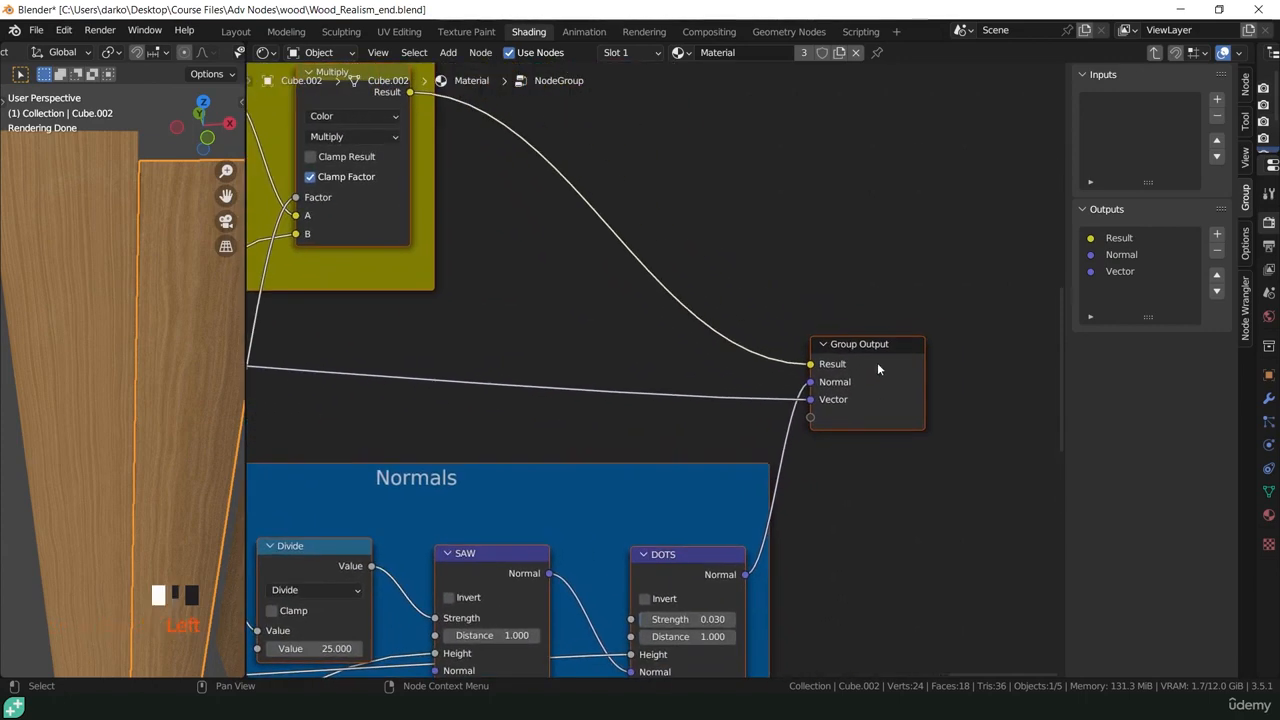
mouse_move(877, 362)
left_mouse_down()
mouse_move(929, 346)
mouse_move(860, 361)
left_mouse_up()
left_click(901, 426)
left_click(1111, 272)
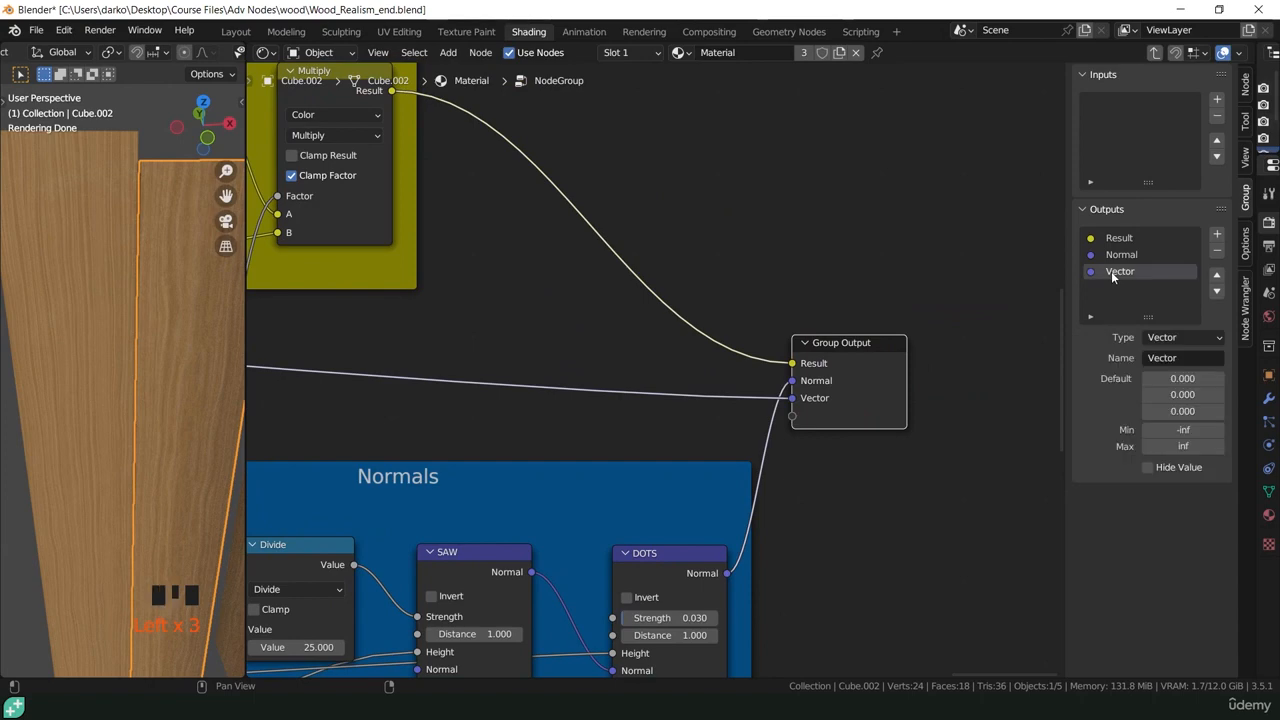
left_click(1217, 254)
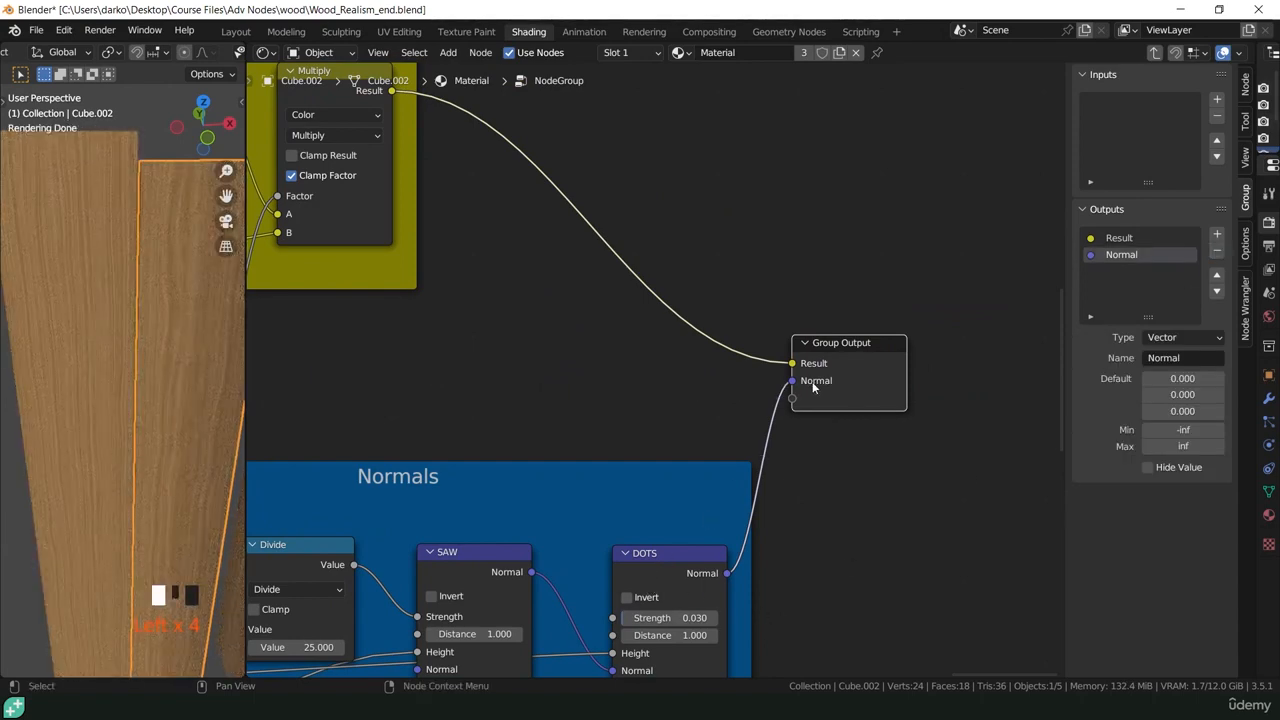
- Rename the group's Result output to Base Color
scroll(829, 400, "down", 4)
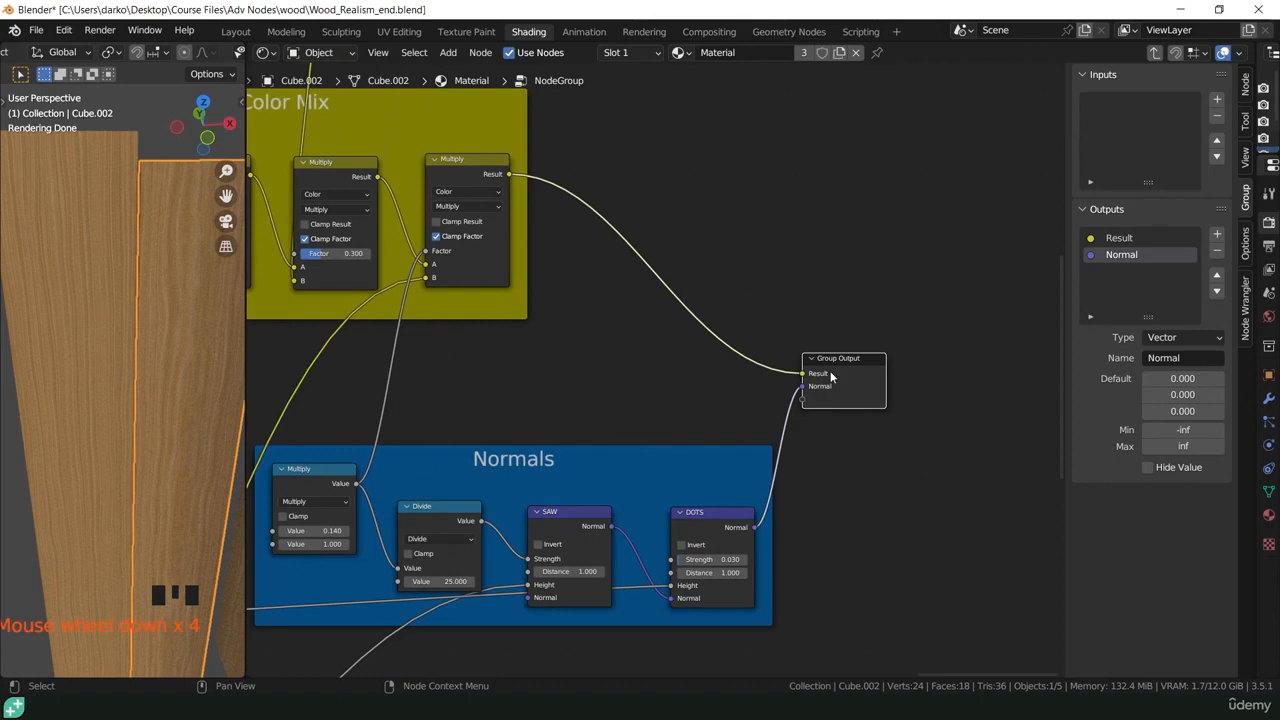
left_click(1122, 238)
left_click(1183, 340)
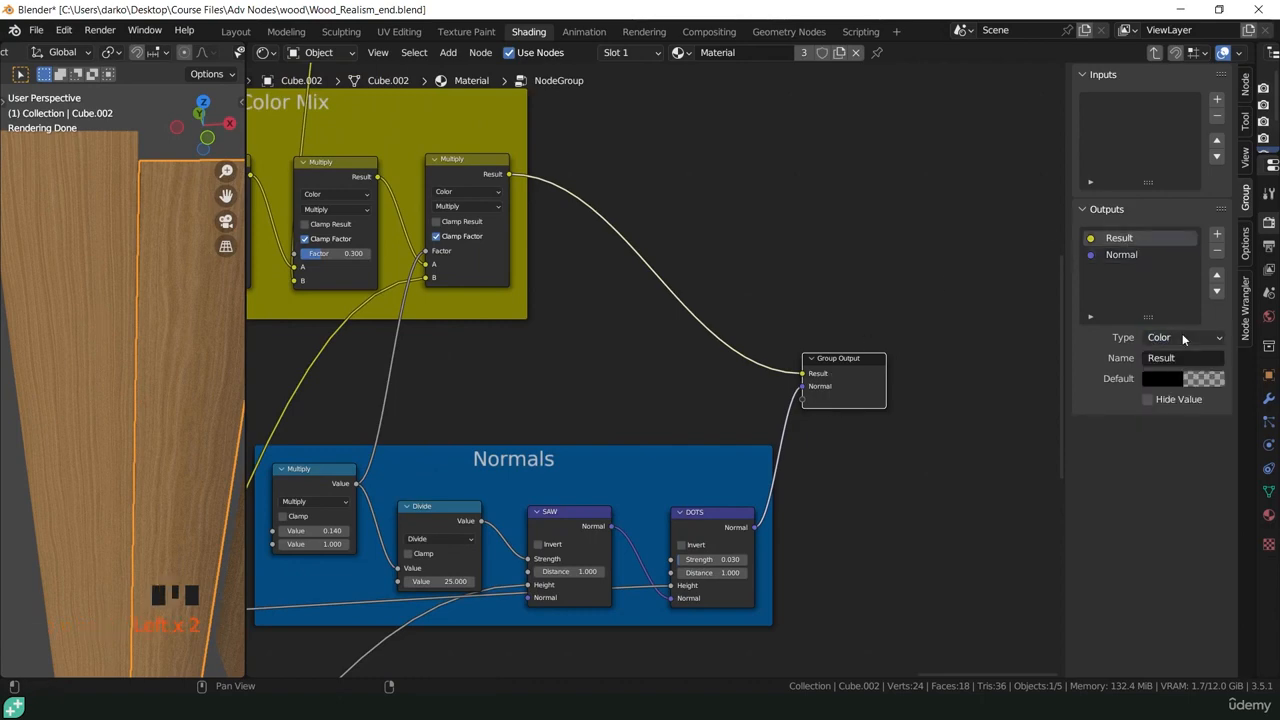
left_click(1182, 358)
type("Base Color")
- Move the Group Input node near the Scale node and expose that node's Scale value as a group input
scroll(700, 370, "down", 2)
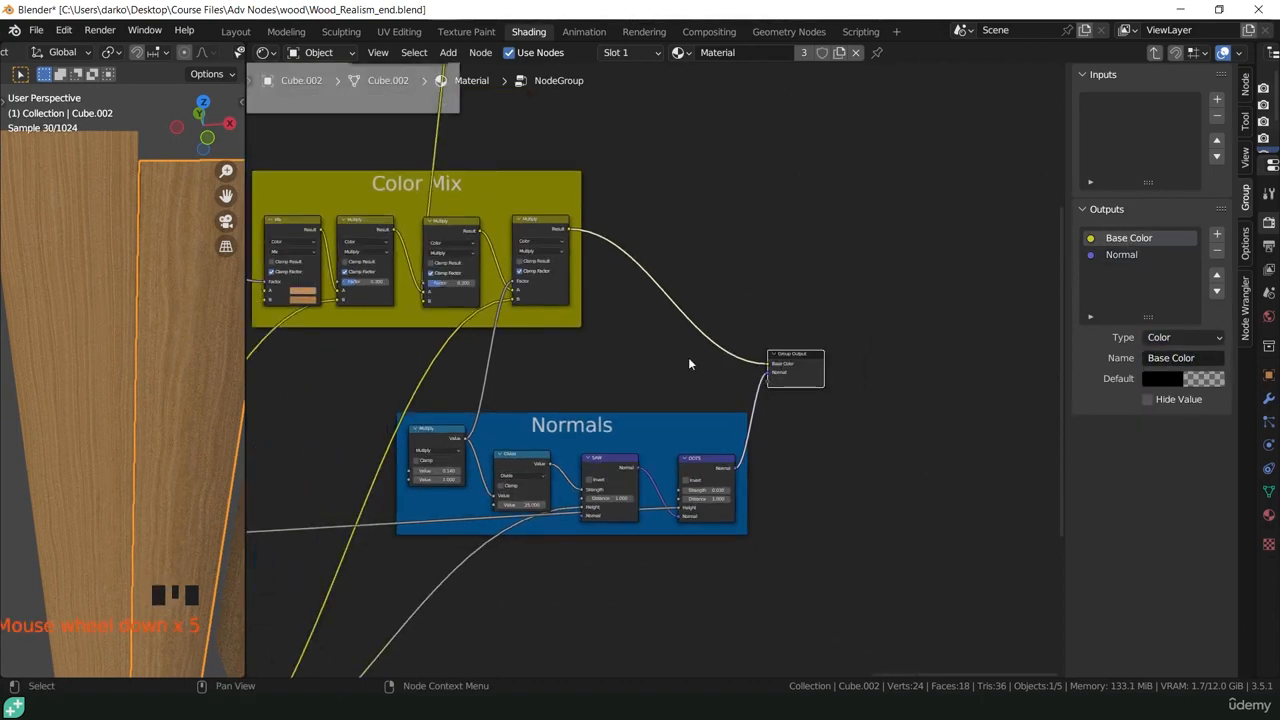
scroll(434, 437, "down", 2)
middle_click_drag(434, 437, 983, 505)
scroll(743, 435, "down", 8)
middle_click_drag(490, 431, 815, 442)
scroll(544, 436, "up", 1)
scroll(449, 454, "up", 4)
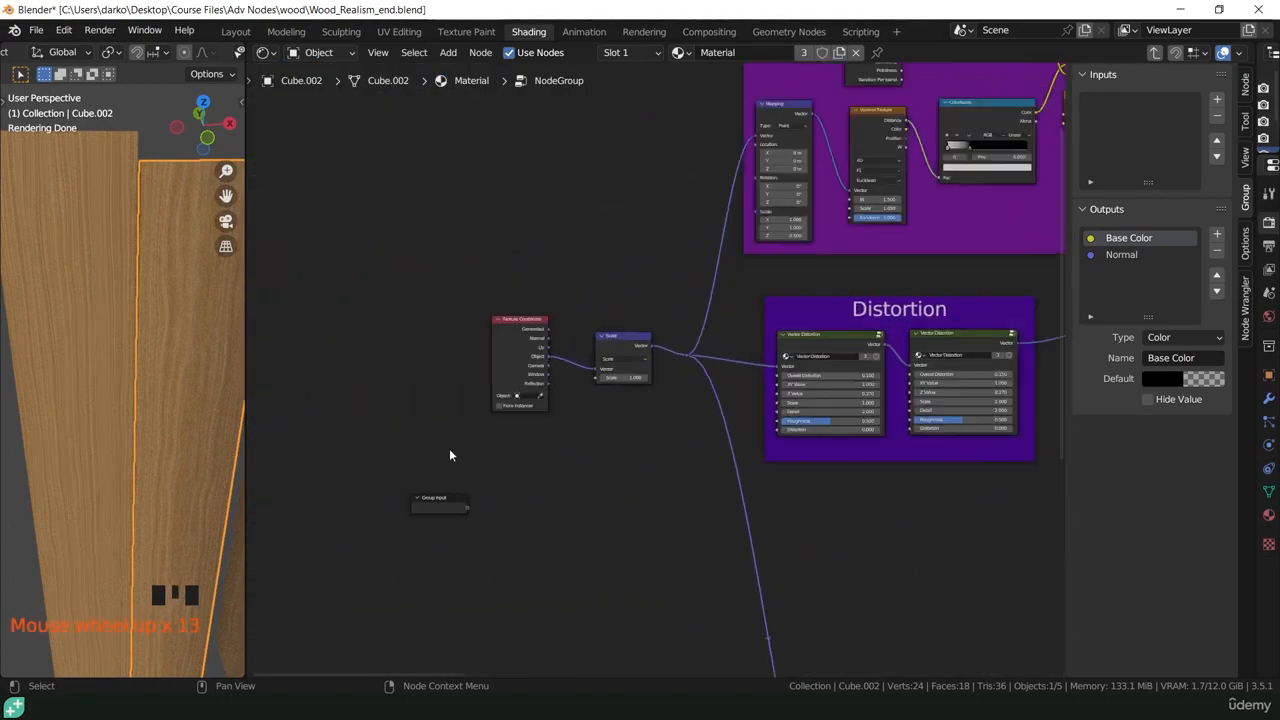
scroll(426, 514, "up", 2)
left_click_drag(426, 514, 572, 432)
scroll(604, 378, "up", 4)
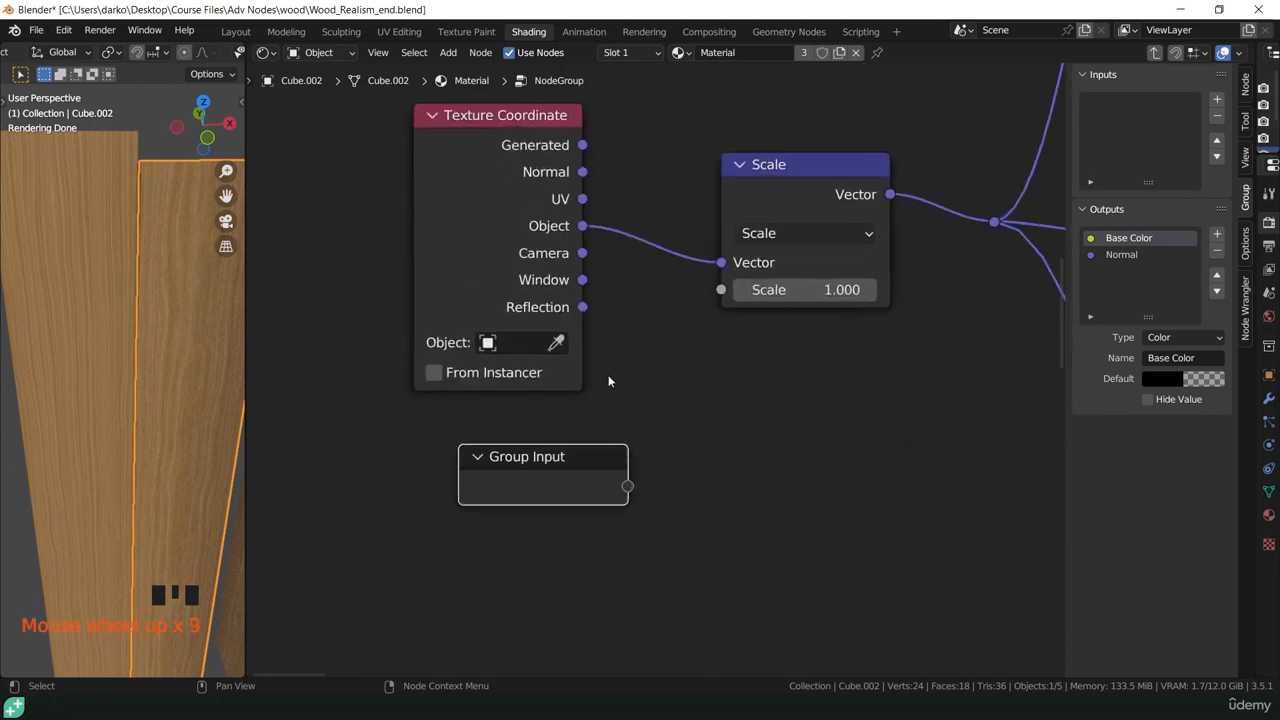
left_click_drag(719, 290, 633, 486)
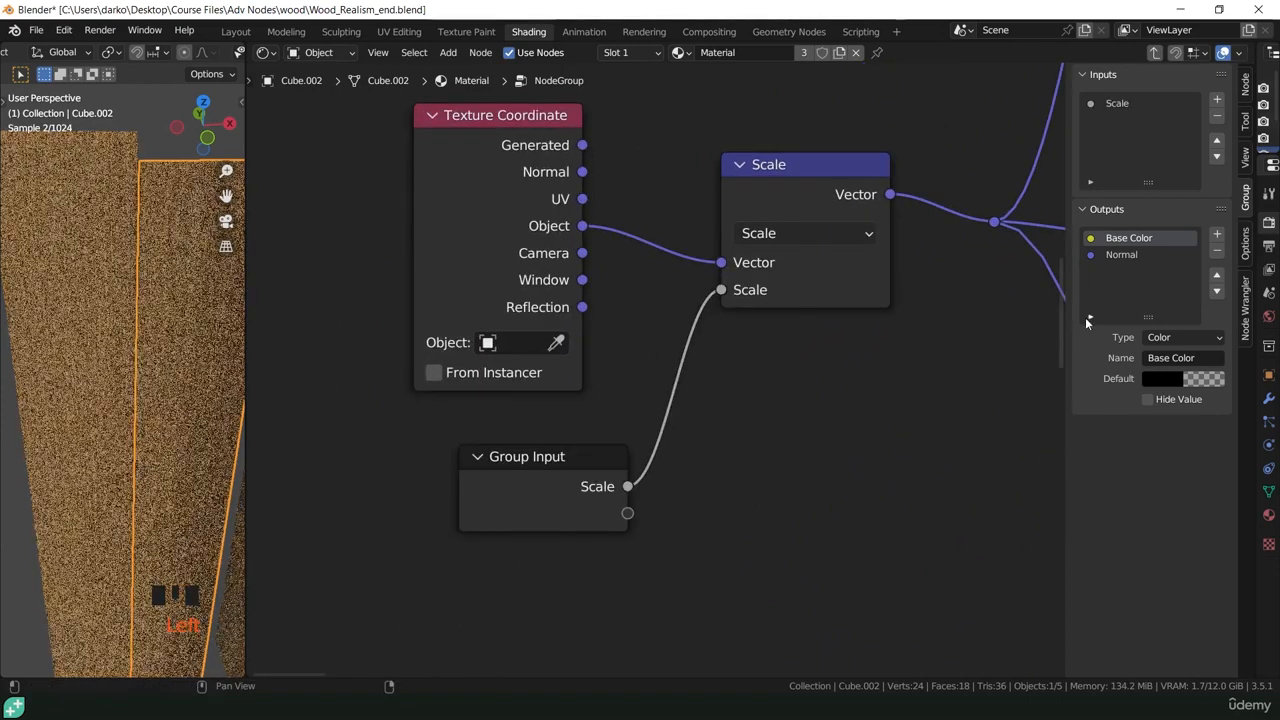
- Rename the new Scale group input to Overall Scale and limit it to a minimum of 0 and a maximum of 10
left_click(1113, 105)
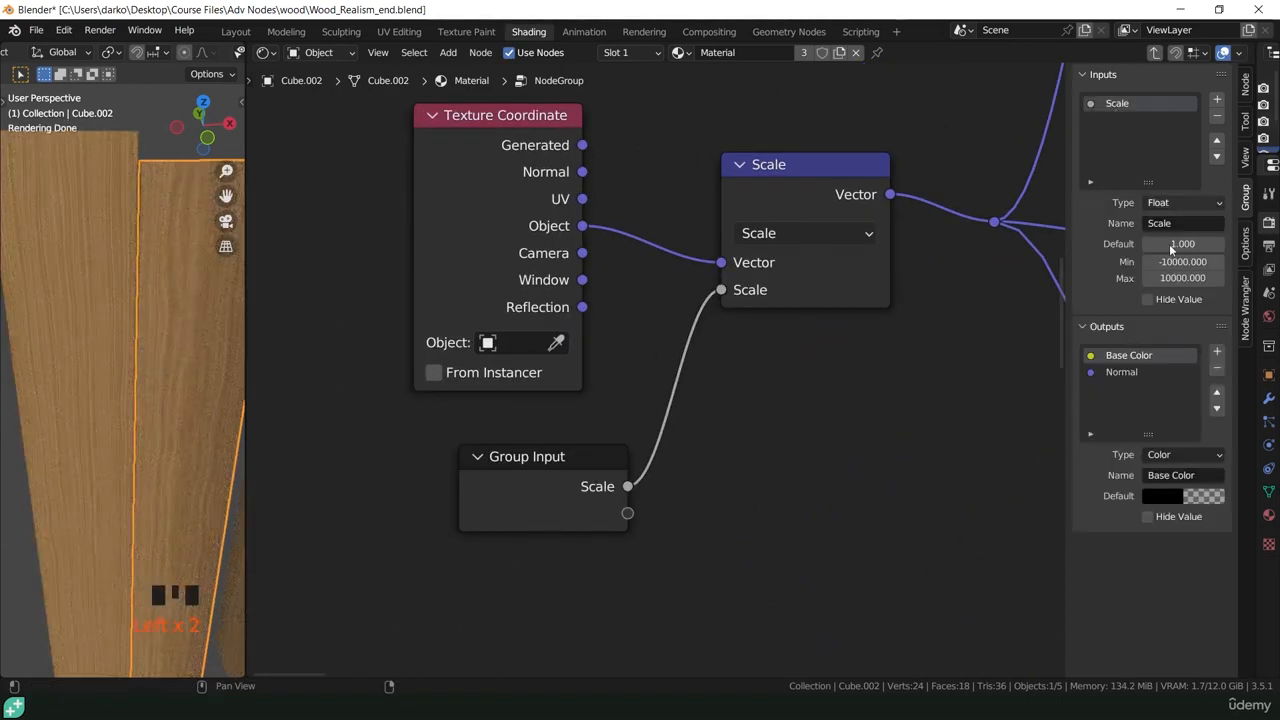
double_click(1148, 224)
type("Overall")
key("Return")
double_click(1183, 261)
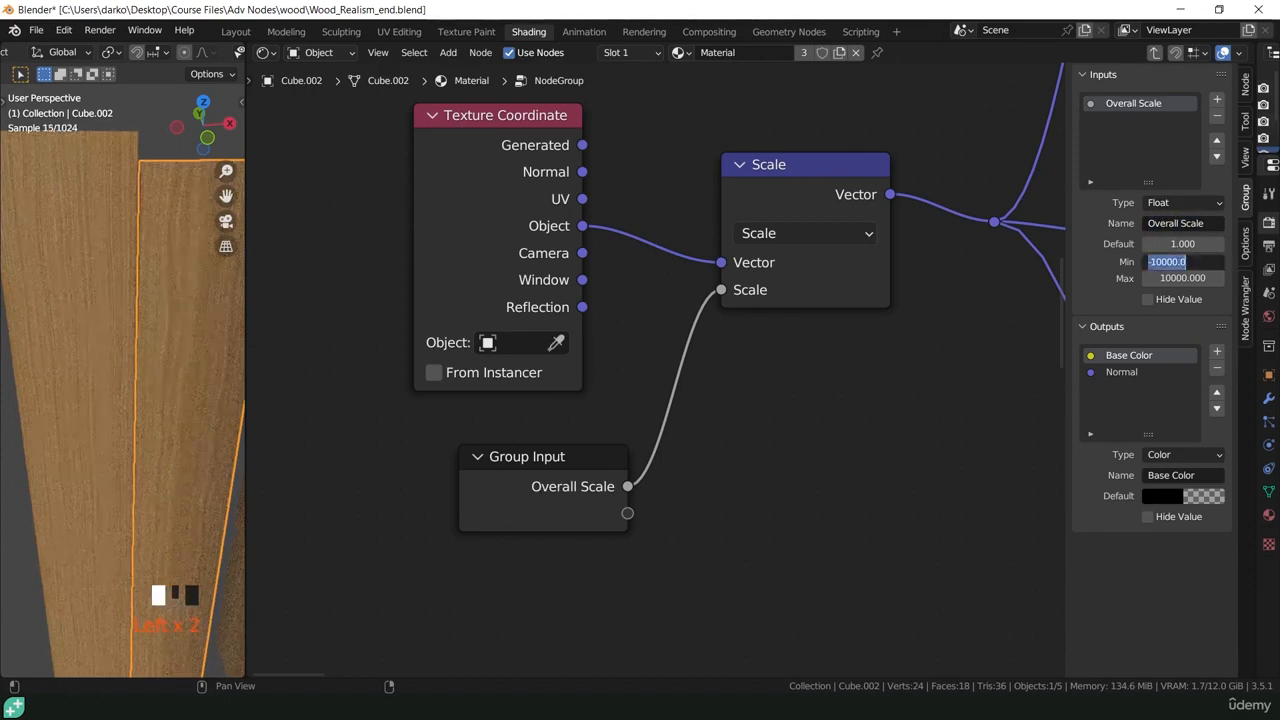
type("0")
key("Return")
double_click(1181, 278)
type("10")
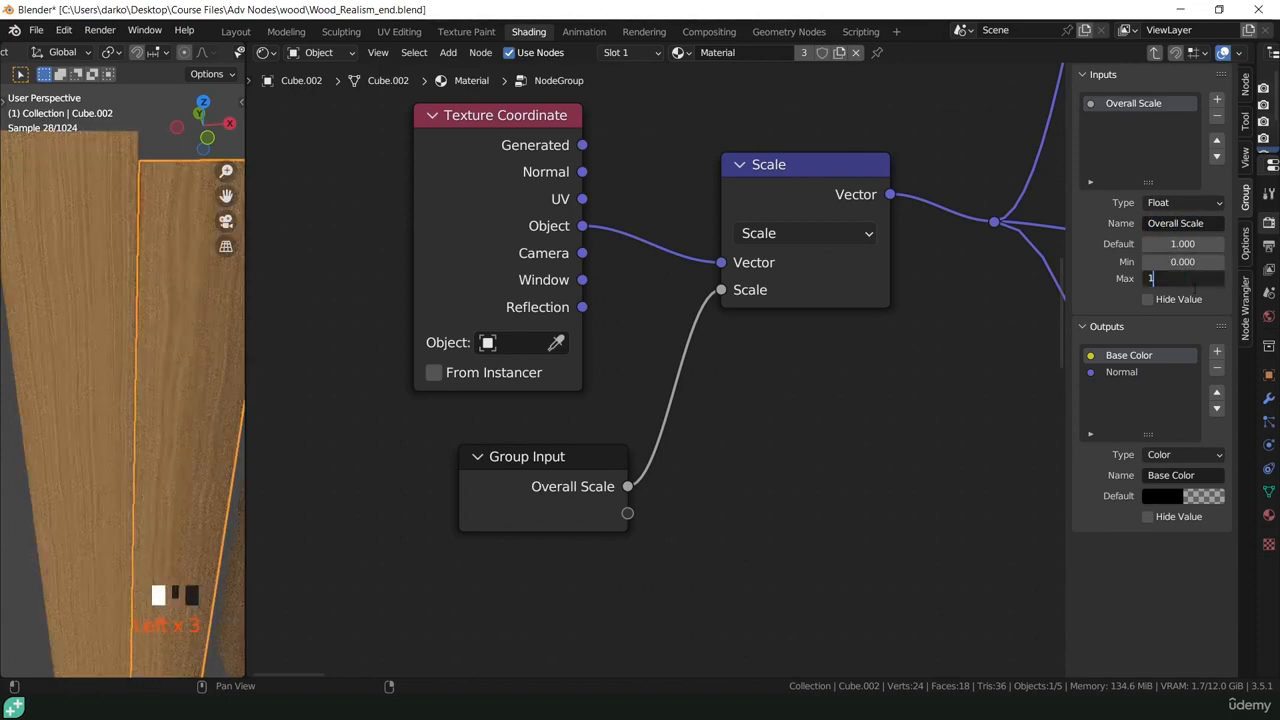
key("Return")
- Move Group Input above the Ring Creation frame and expose the second value of that frame's first Multiply node as a group input
scroll(812, 374, "down", 9)
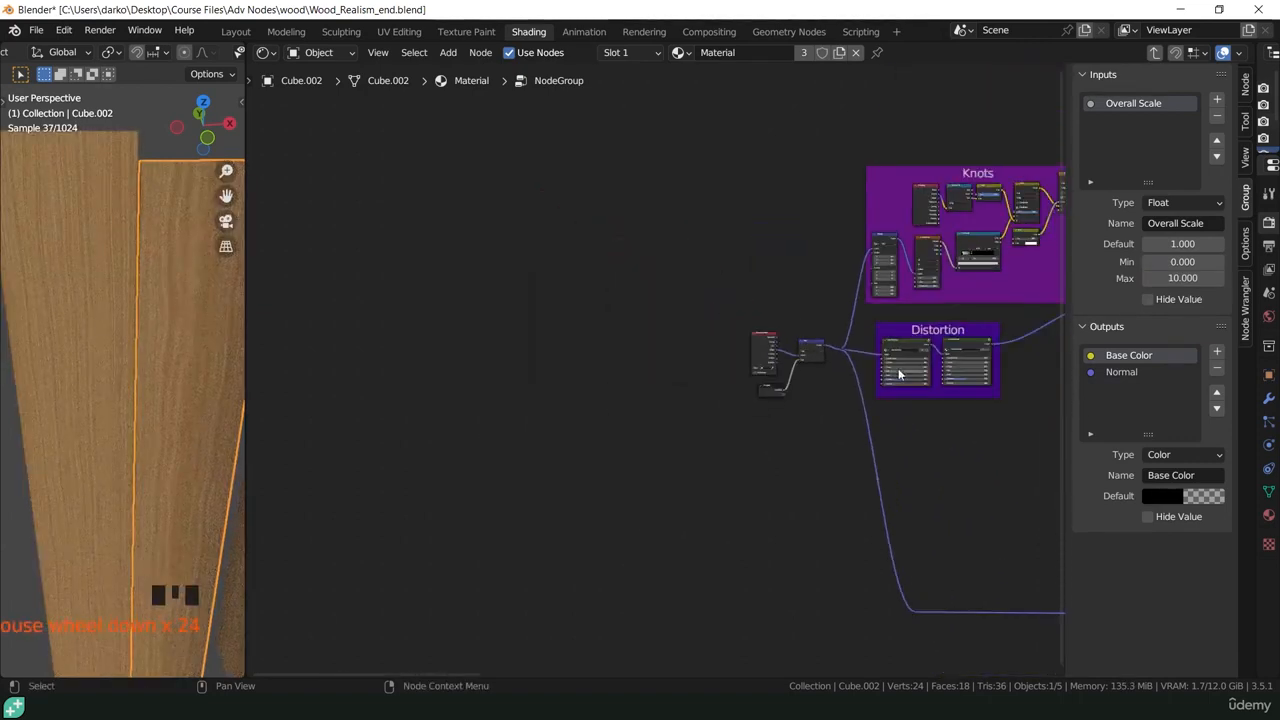
middle_click_drag(894, 372, 358, 406)
scroll(454, 385, "down", 1)
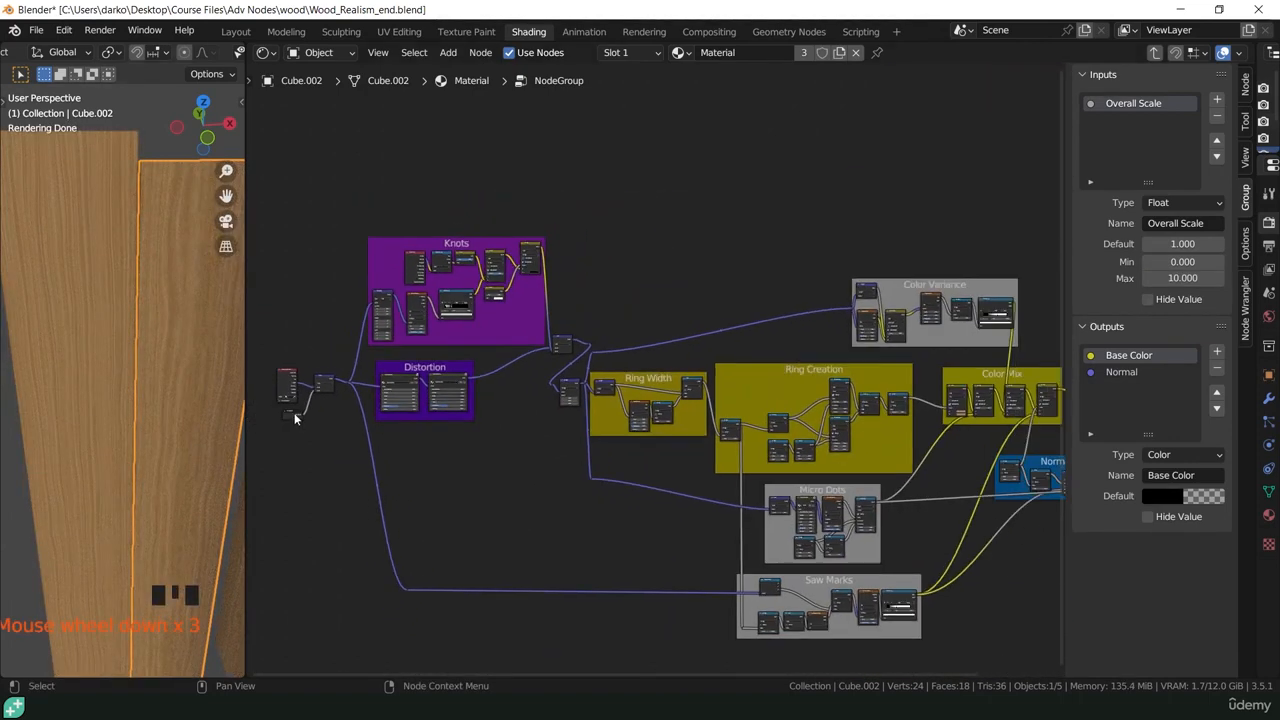
left_click_drag(292, 411, 787, 348)
scroll(800, 350, "up", 5)
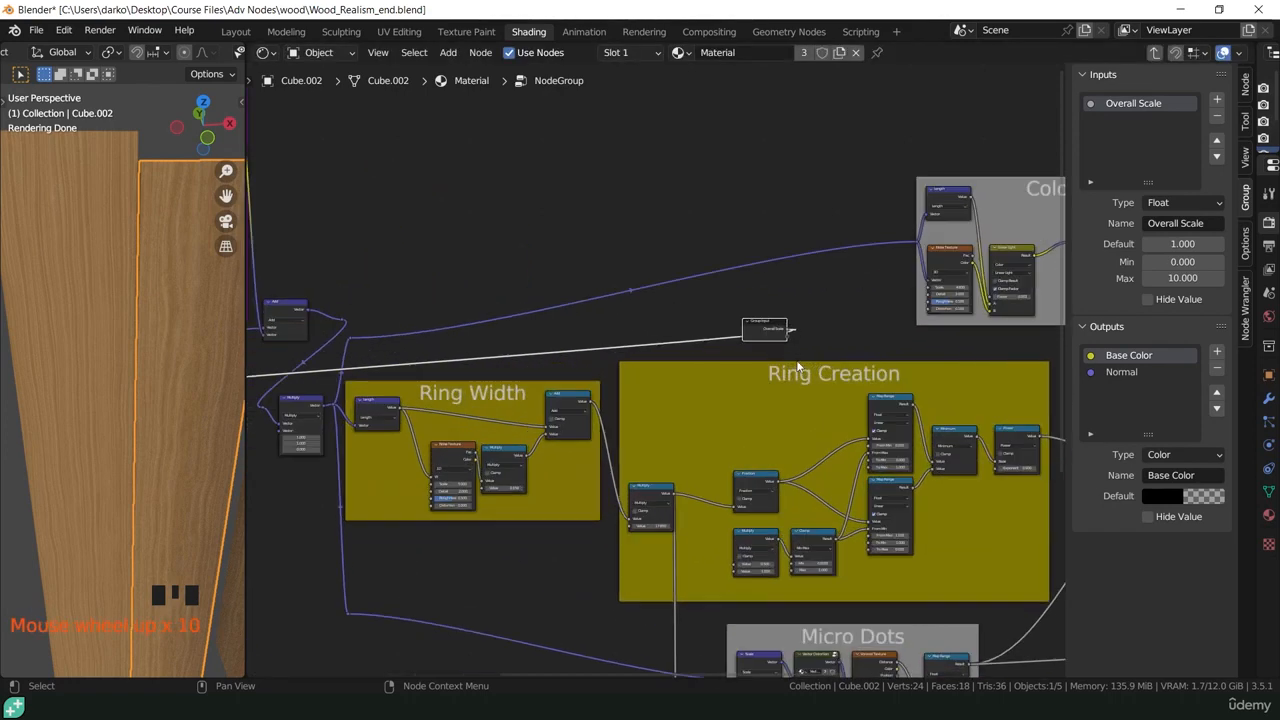
middle_click_drag(820, 350, 868, 290)
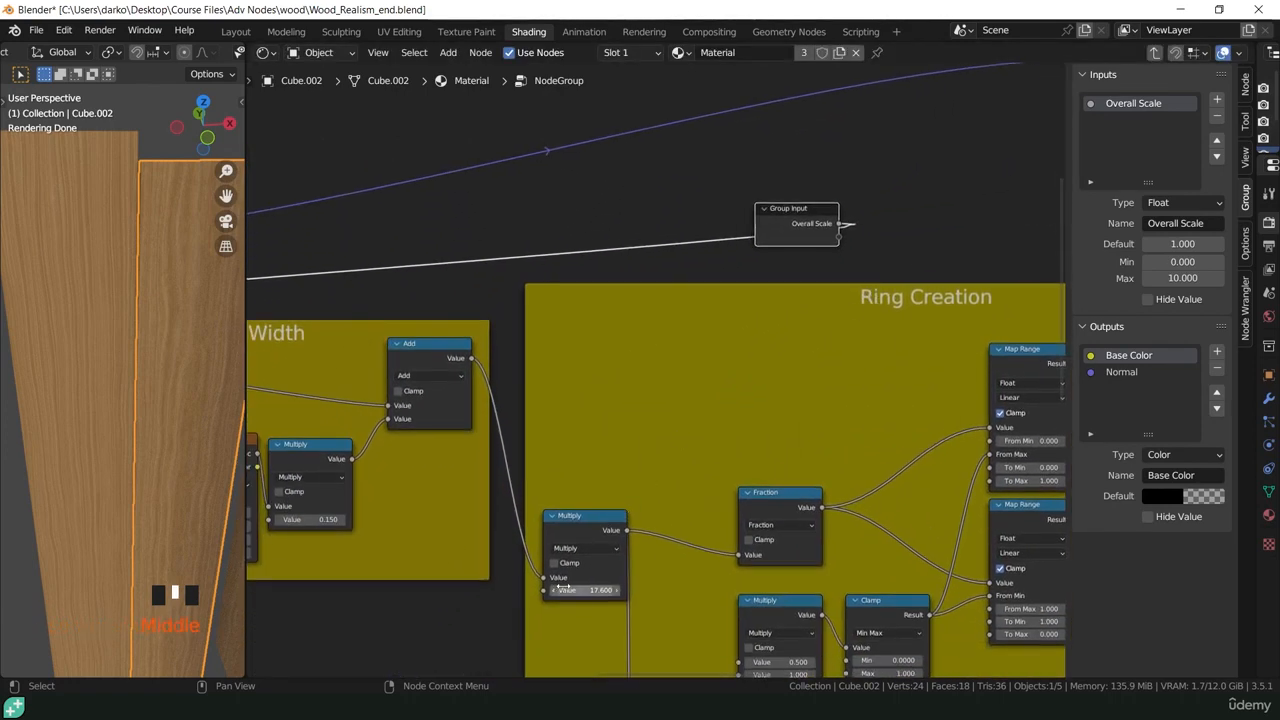
left_click_drag(543, 590, 838, 237)
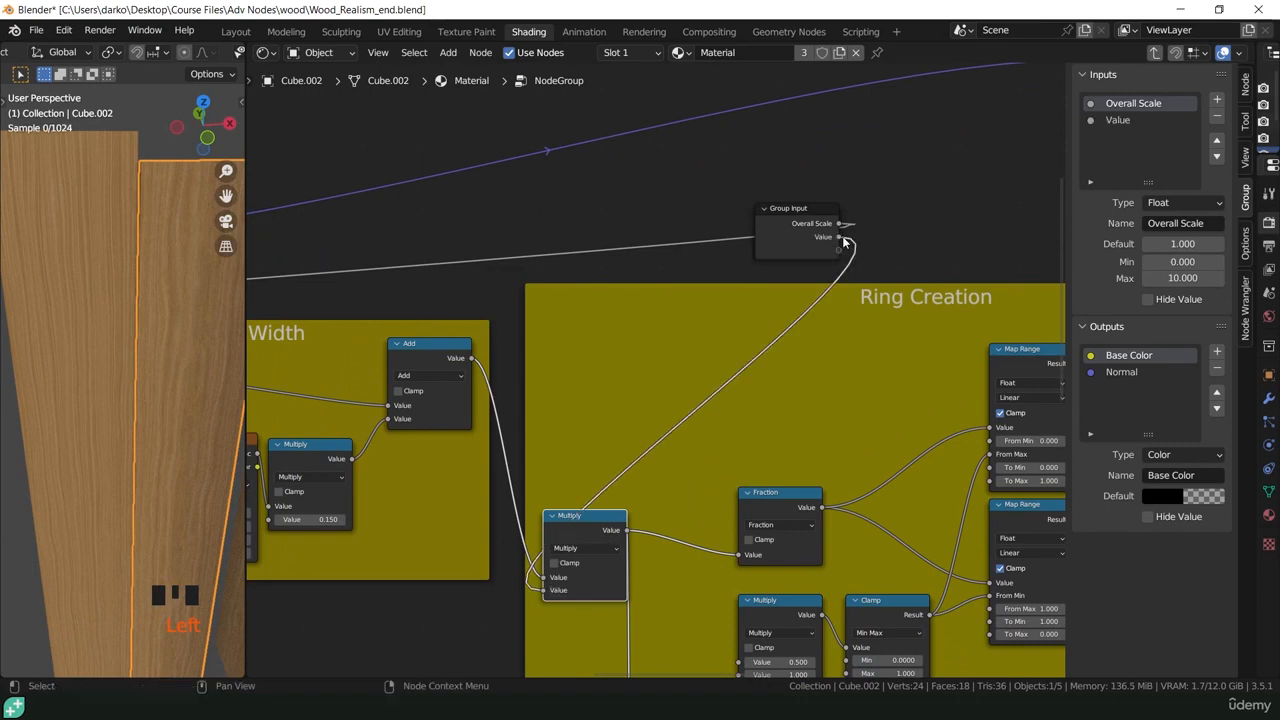
- Rename the new Value group input to Number of Rings and set its minimum to 0 and maximum to 200
left_click(1117, 120)
left_click(1180, 223)
type("Number of Rings")
left_click(1182, 261)
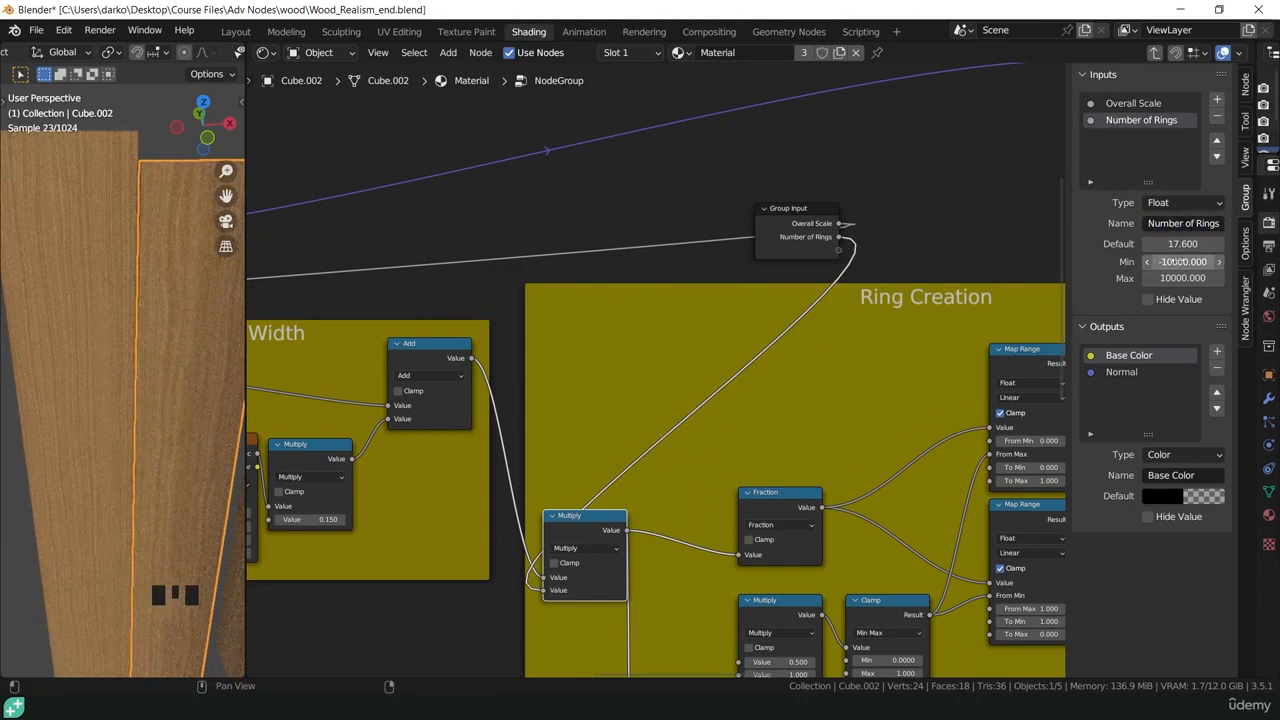
type("0")
key("Return")
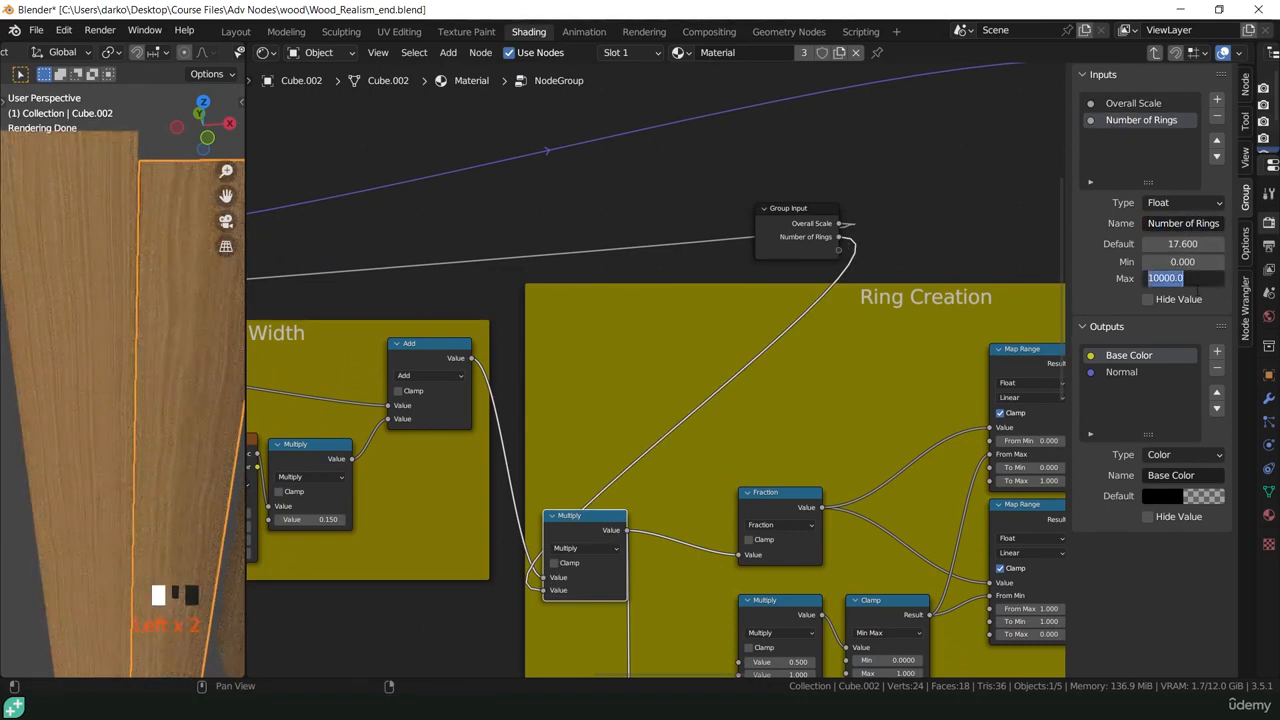
left_click(1188, 279)
type("200")
key("Return")
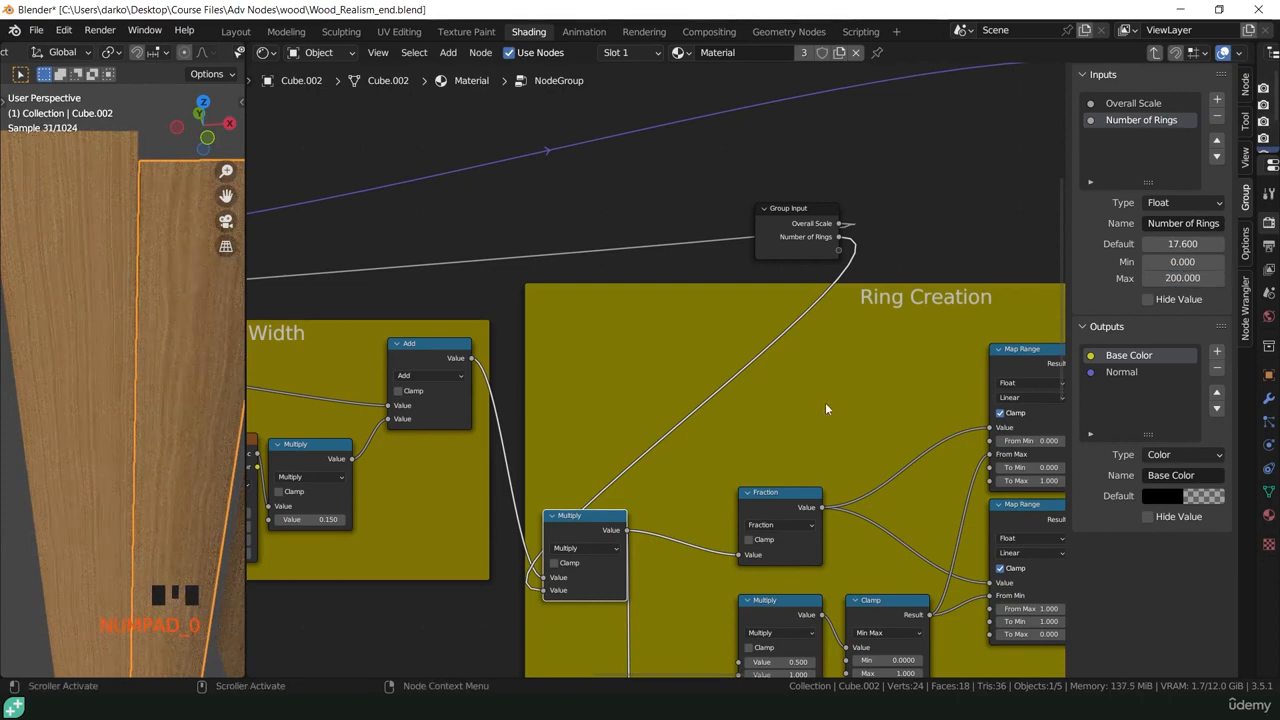
- Expose the first value of the Multiply node feeding Clamp in Ring Creation as another group input
scroll(825, 402, "down", 2)
middle_click_drag(804, 431, 789, 386)
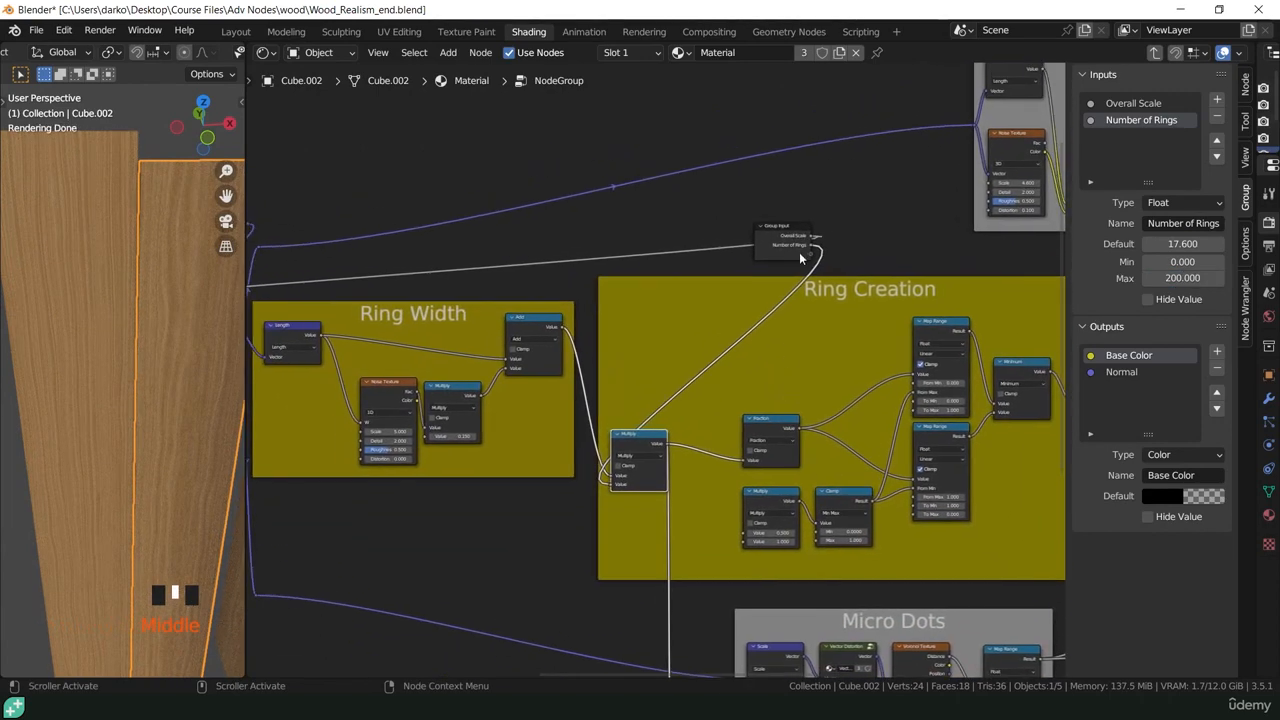
scroll(728, 337, "up", 2)
middle_click_drag(846, 334, 806, 289)
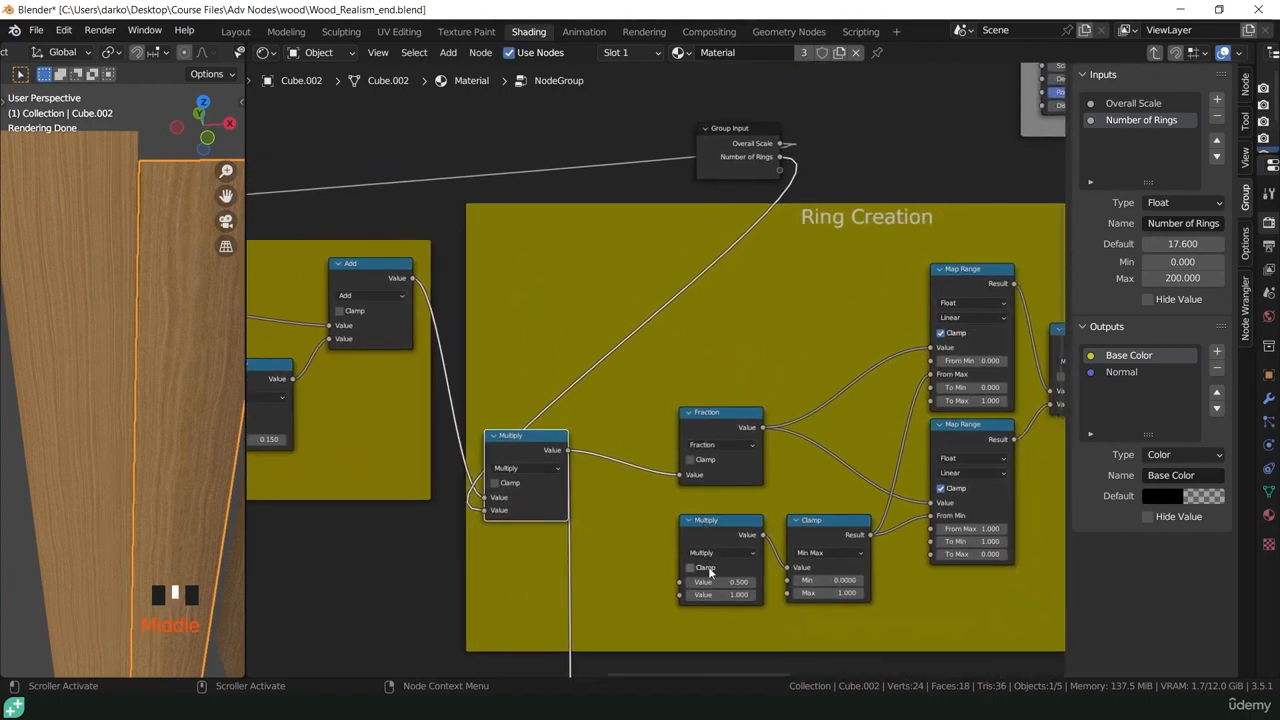
left_click(681, 585)
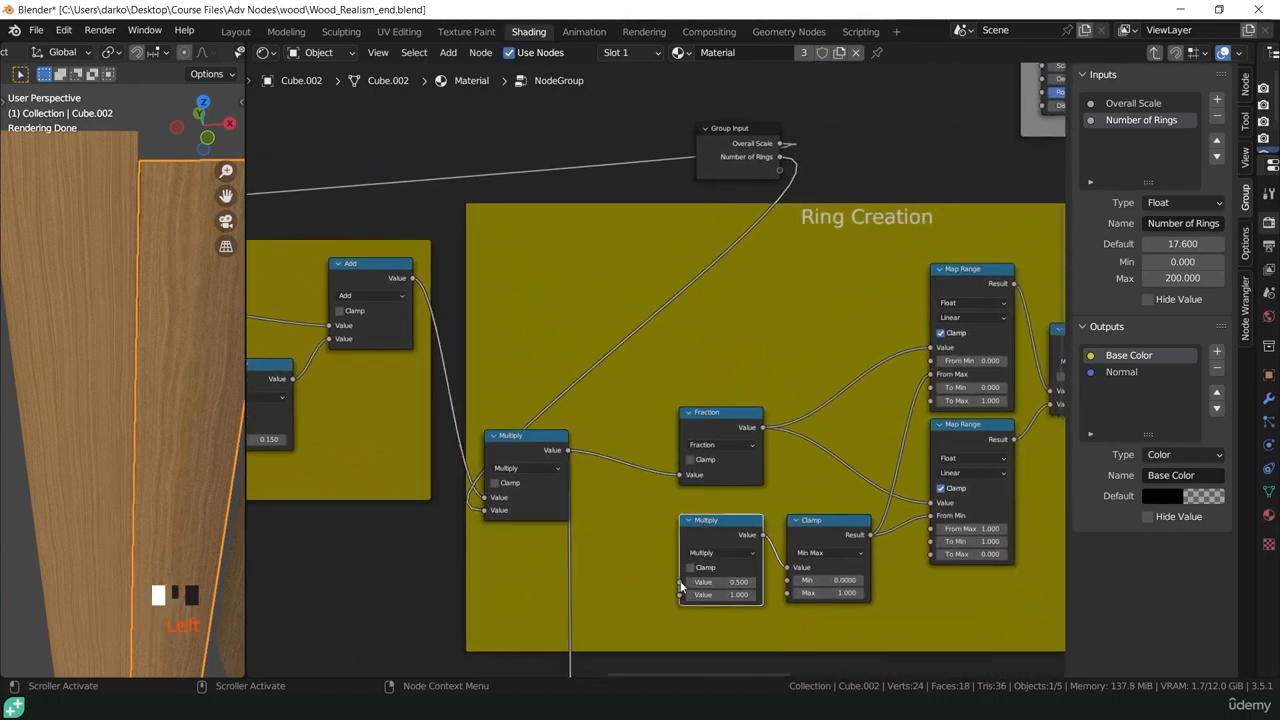
left_click_drag(681, 582, 715, 173)
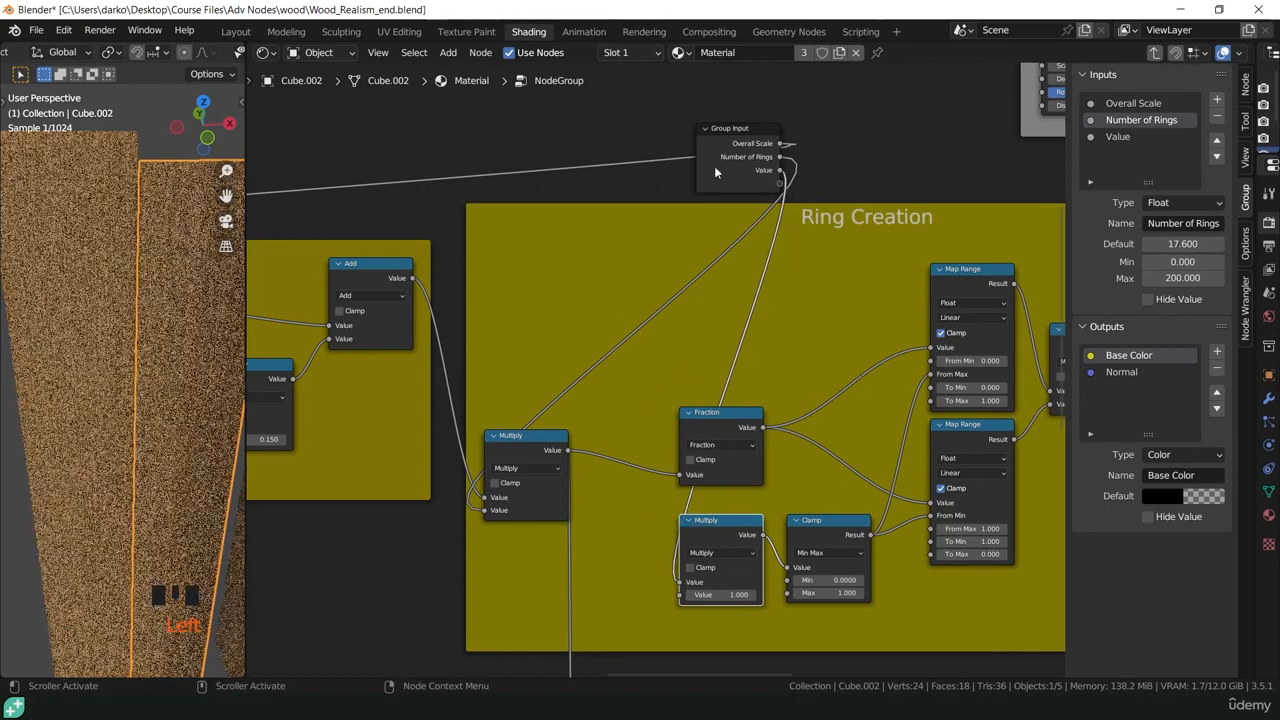
- Rename the new Value group input to Ring Gradient Adjuster and set its minimum to 0 and maximum to 1
double_click(1184, 224)
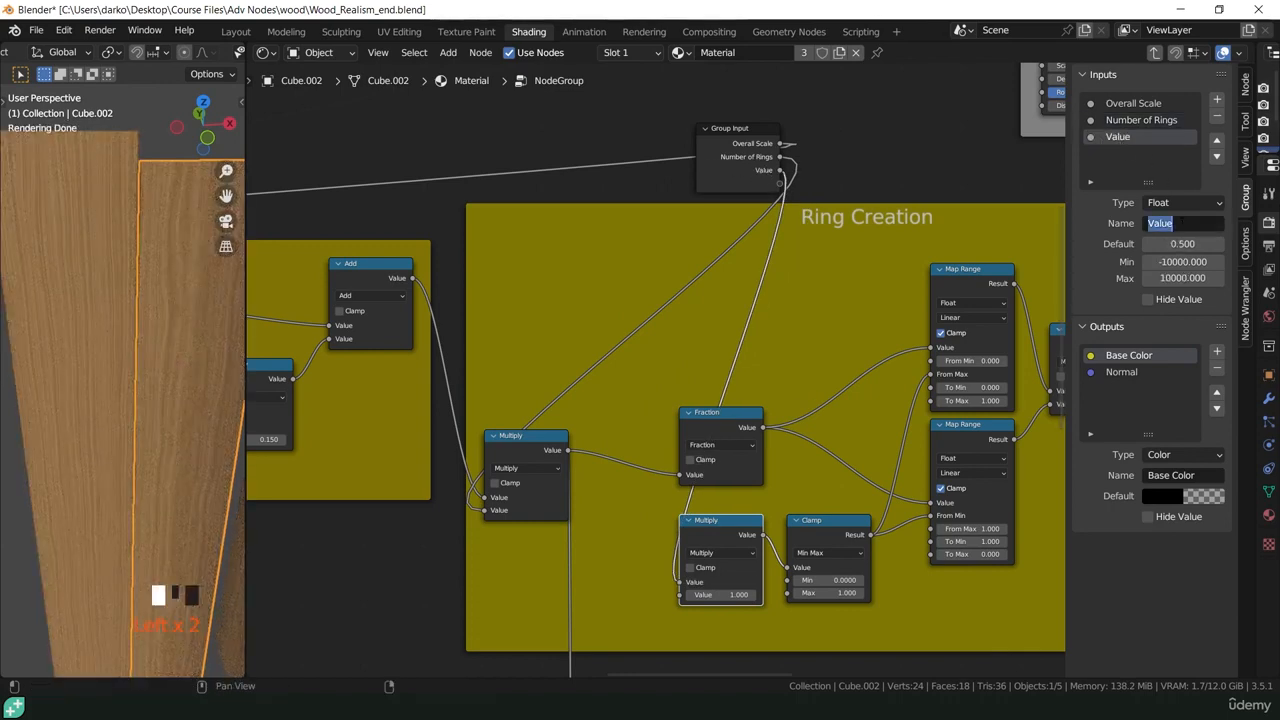
type("Ring Gradi")
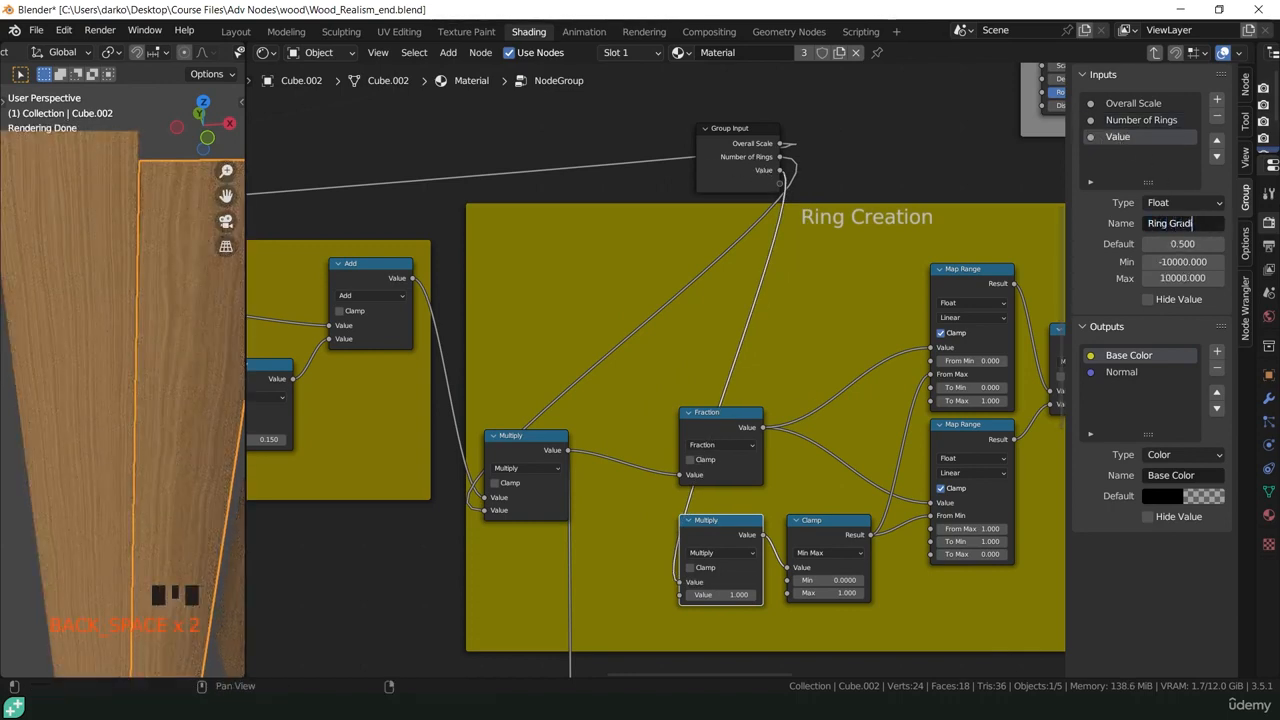
type("ent Adjuster")
key("Return")
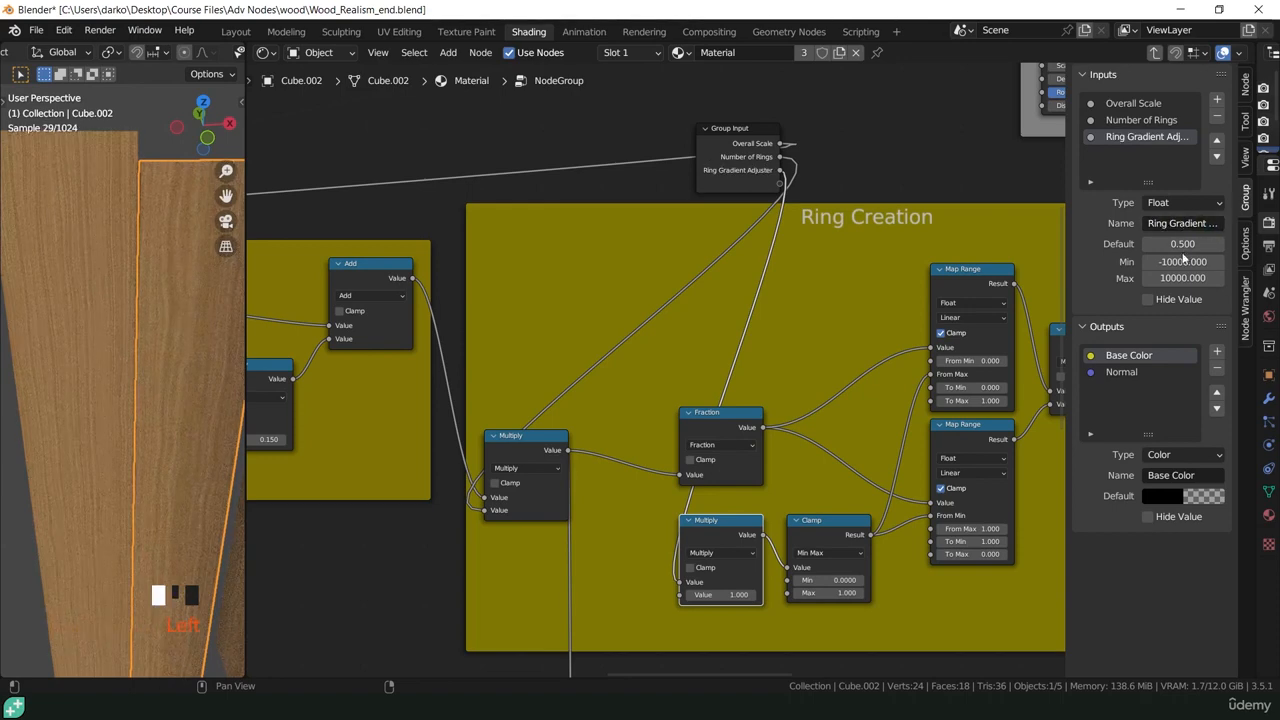
double_click(1183, 261)
type("0")
left_click(1188, 278)
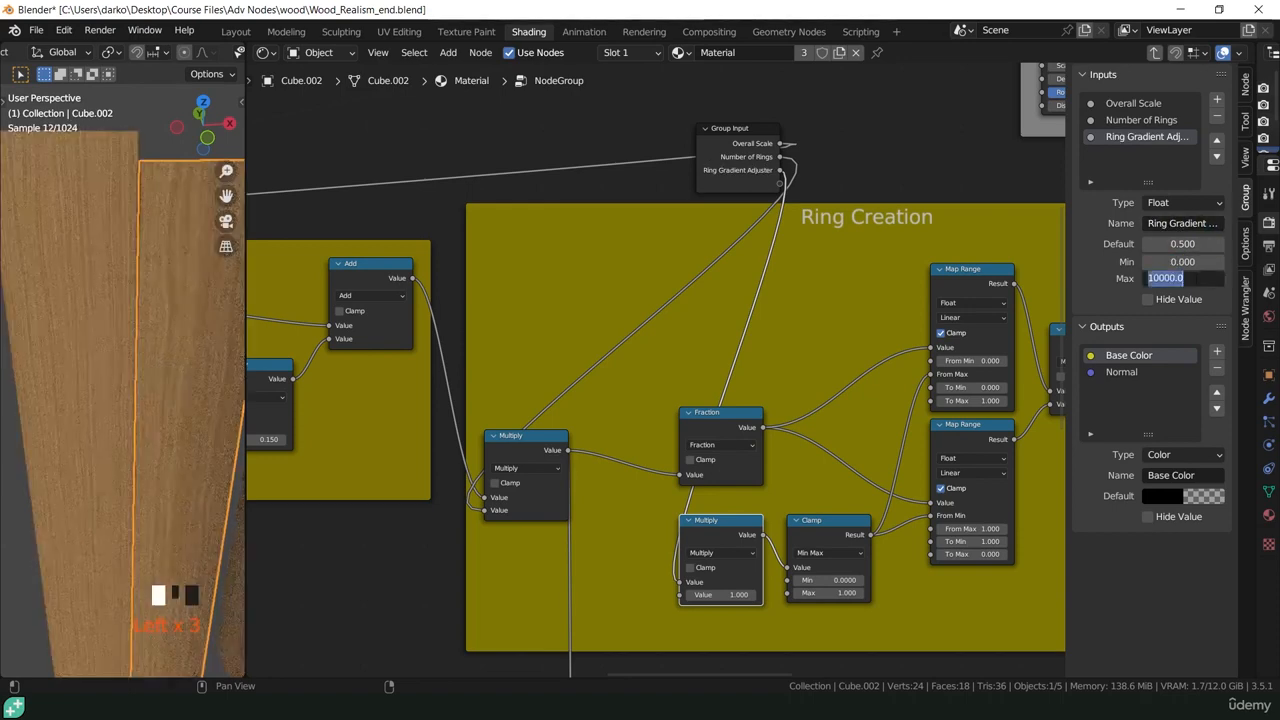
type("1")
key("Return")
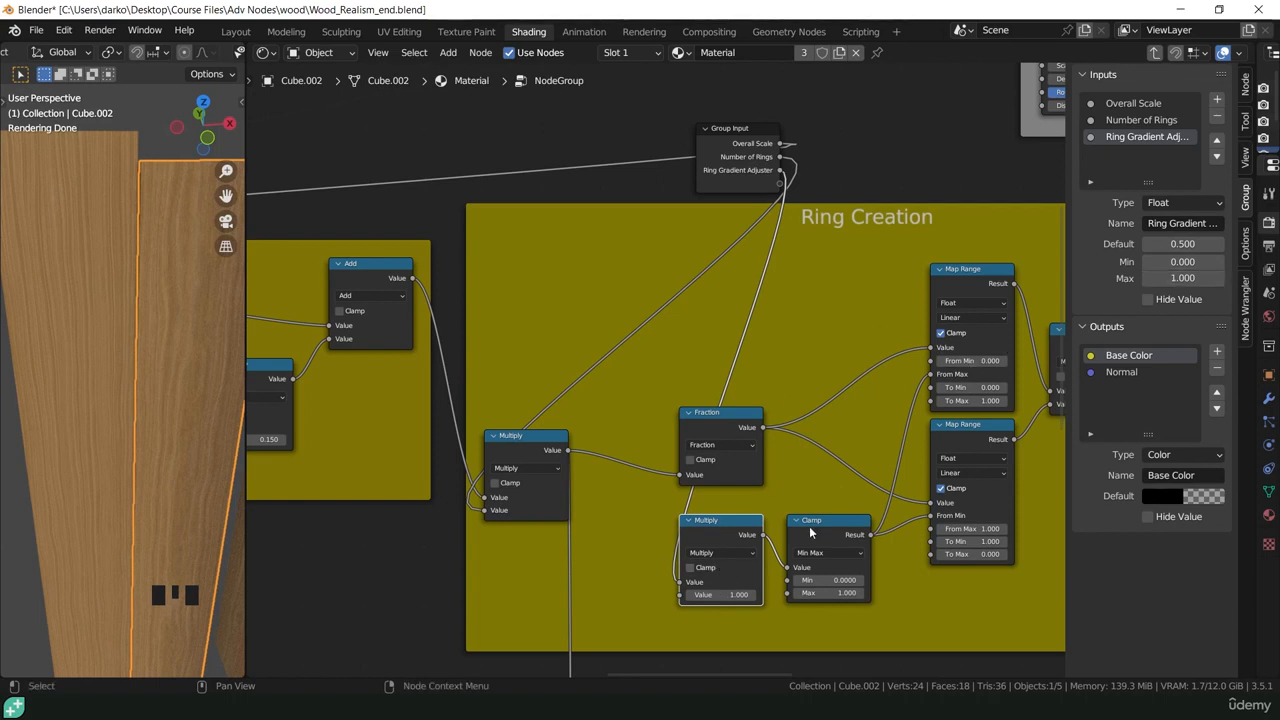
- Expose the Exponent of the Power node in Ring Creation as a group input and name it Ring Lighten
middle_click_drag(811, 533, 605, 535)
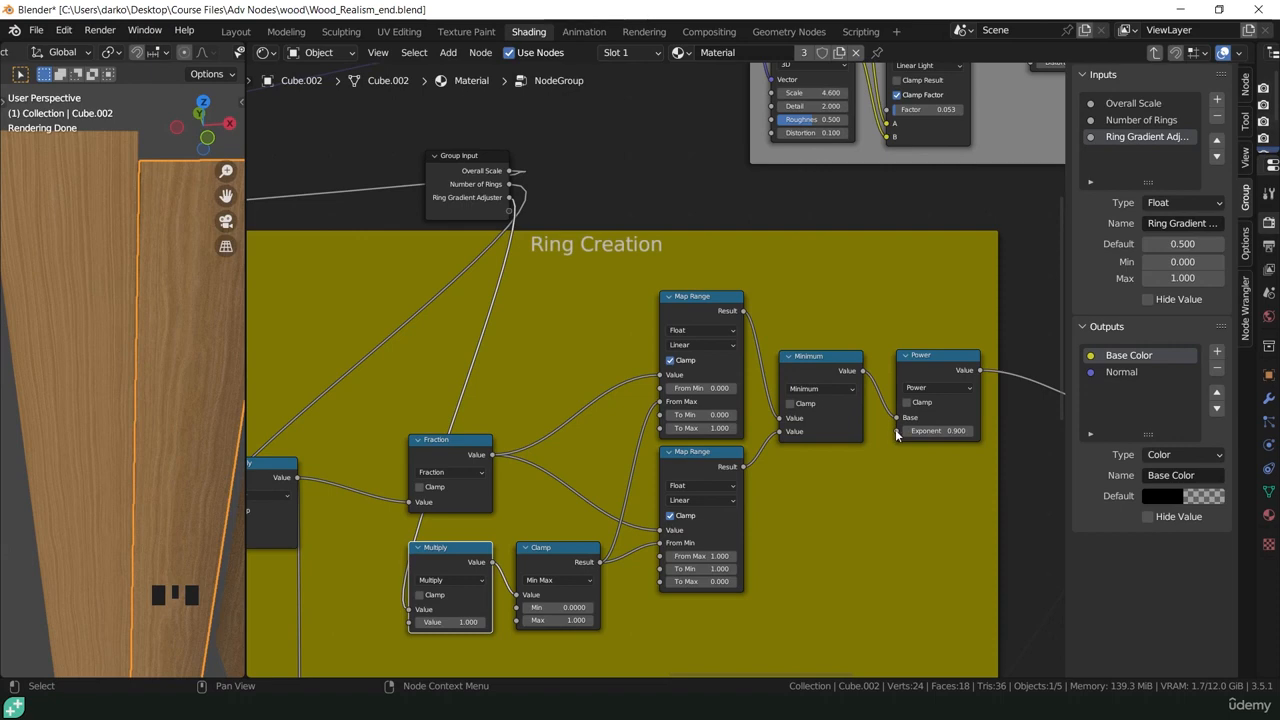
left_click_drag(897, 431, 509, 211)
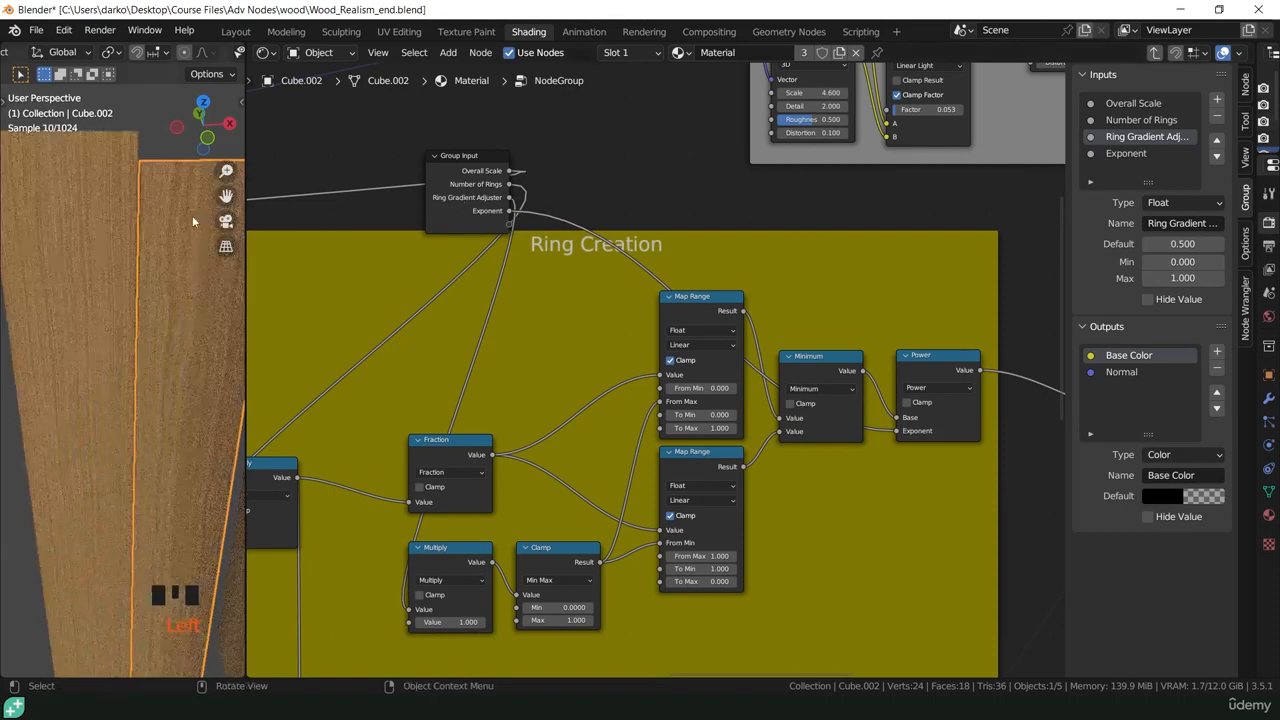
left_click(1134, 155)
left_click(1183, 225)
type("Ring Lighten")
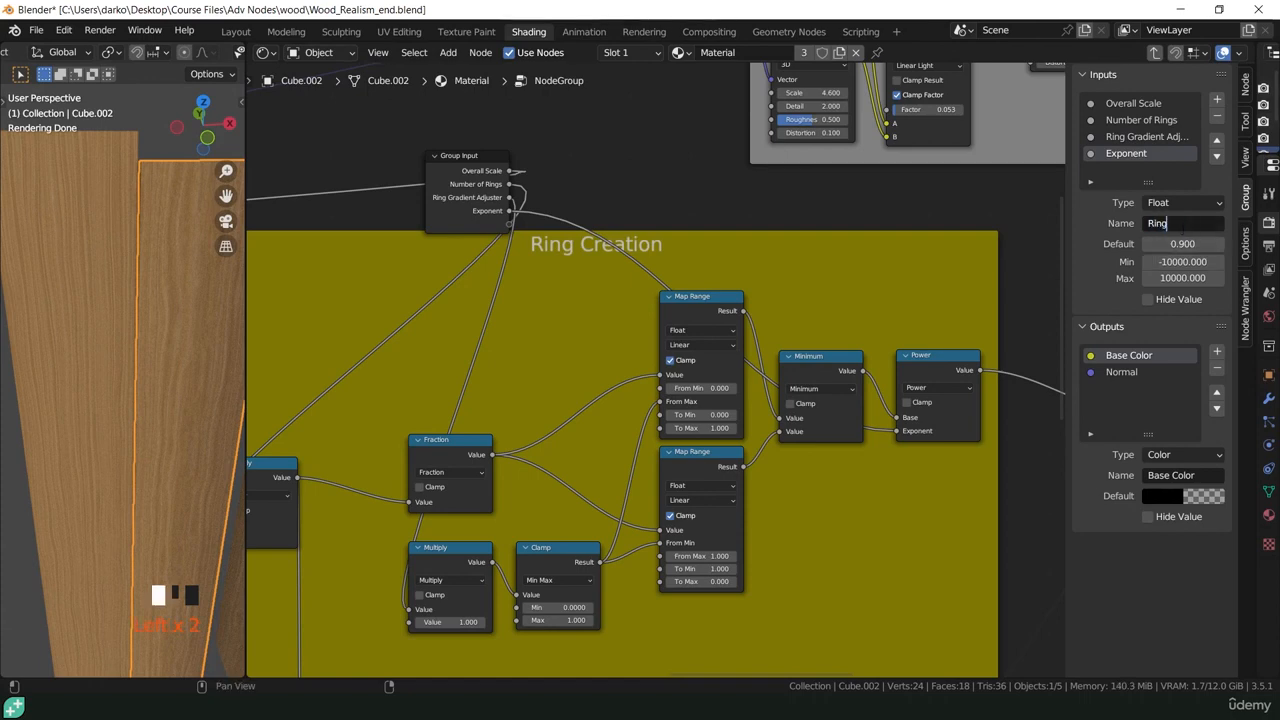
key("Return")
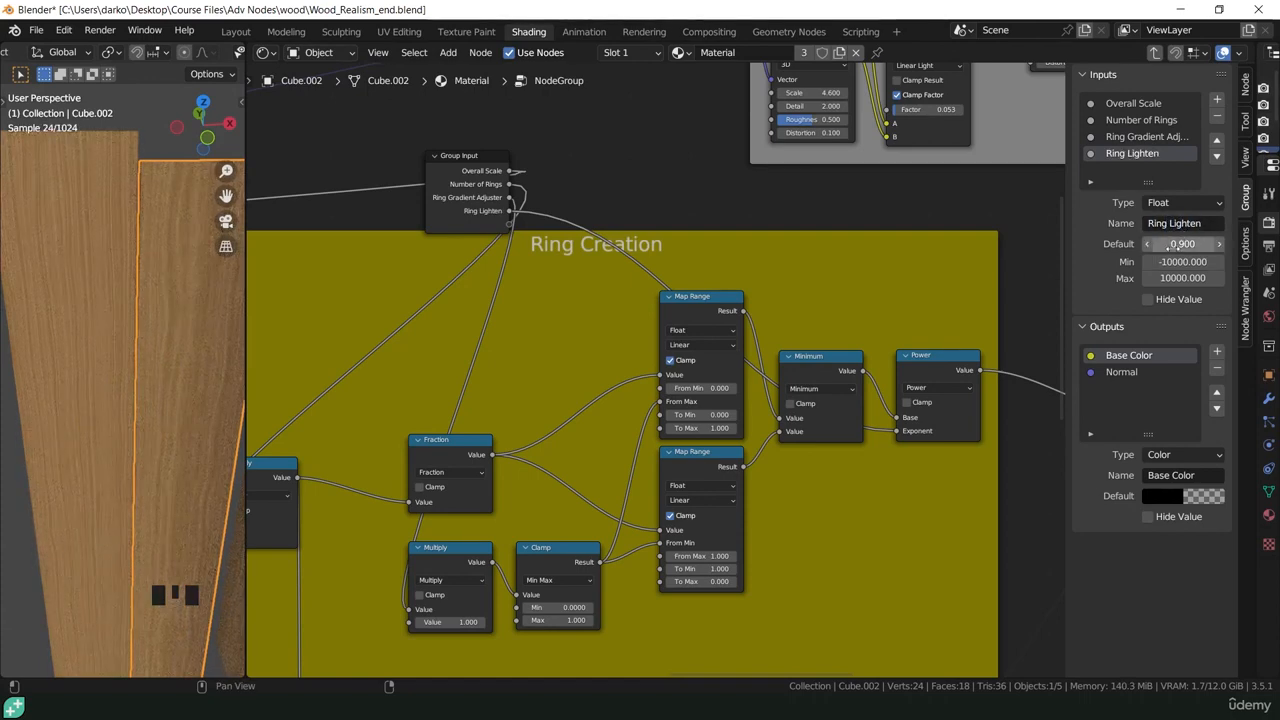
- Limit the Ring Lighten input to a minimum of 0.5 and a maximum of 1.5
left_click(1182, 261)
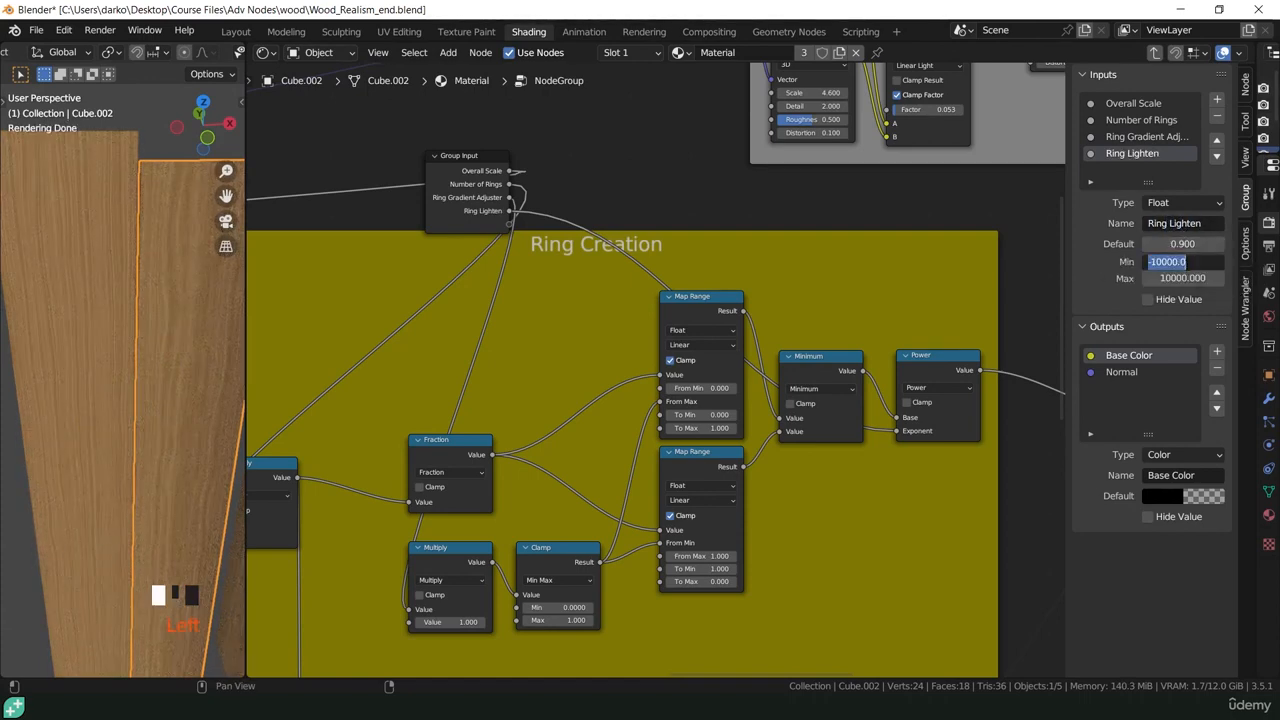
type("0.5")
left_click(1185, 278)
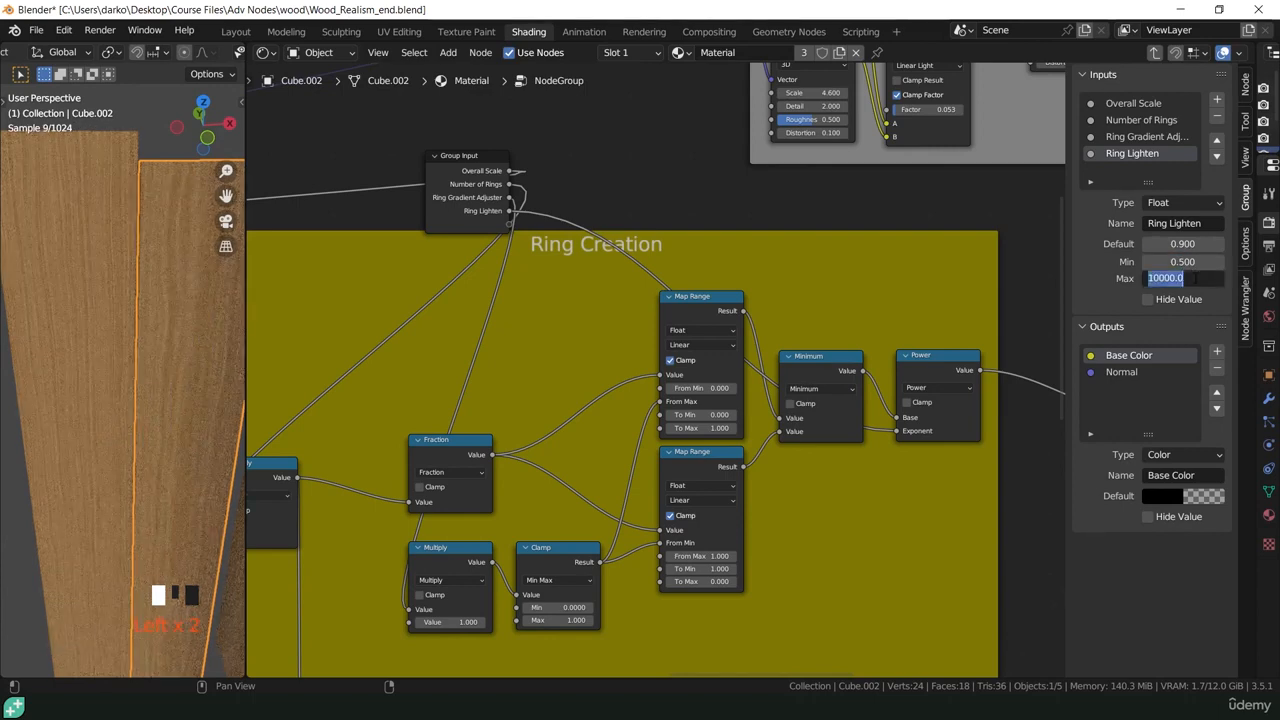
type("1.5")
key("Return")
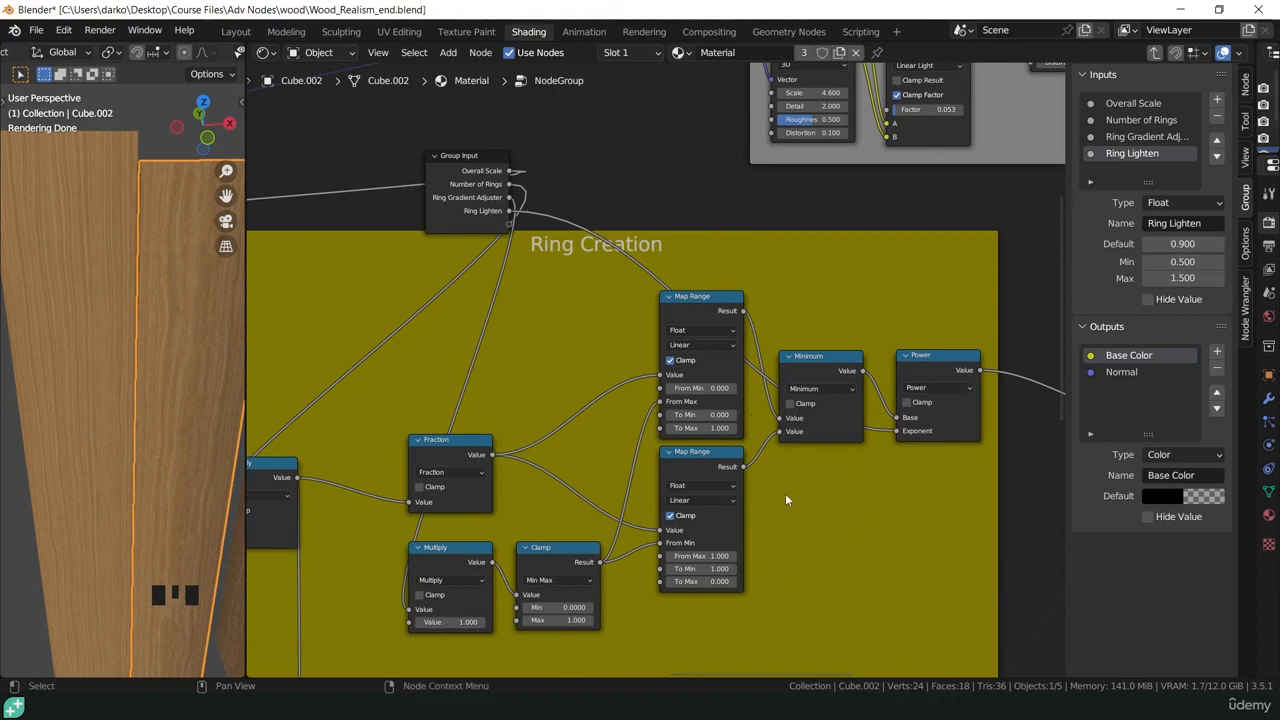
- Move Group Input above the Ring Width frame and expose the second value of its Multiply node as a group input
scroll(646, 485, "down", 4)
middle_click_drag(506, 378, 851, 500)
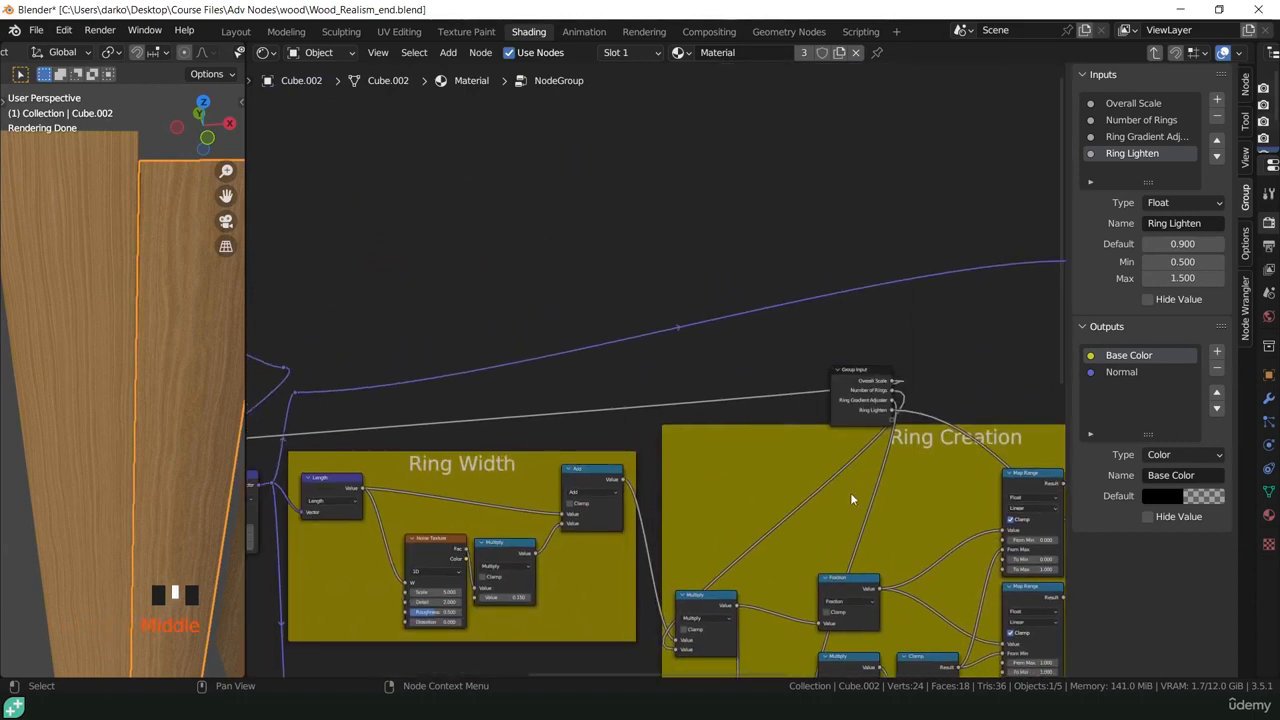
scroll(822, 408, "down", 2)
middle_click_drag(822, 408, 974, 386)
left_click_drag(991, 376, 628, 390)
scroll(617, 453, "up", 4)
middle_click_drag(701, 474, 640, 377)
left_click(715, 588)
left_click_drag(715, 588, 713, 284)
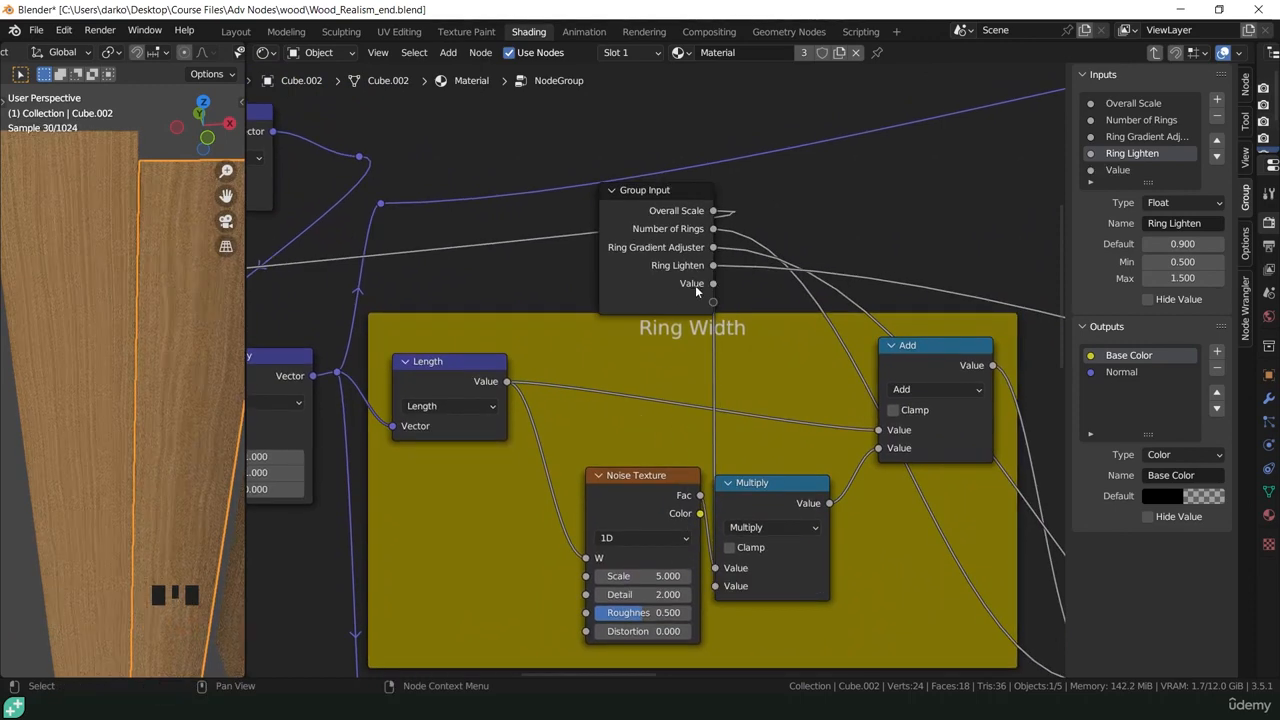
middle_click_drag(142, 263, 84, 418)
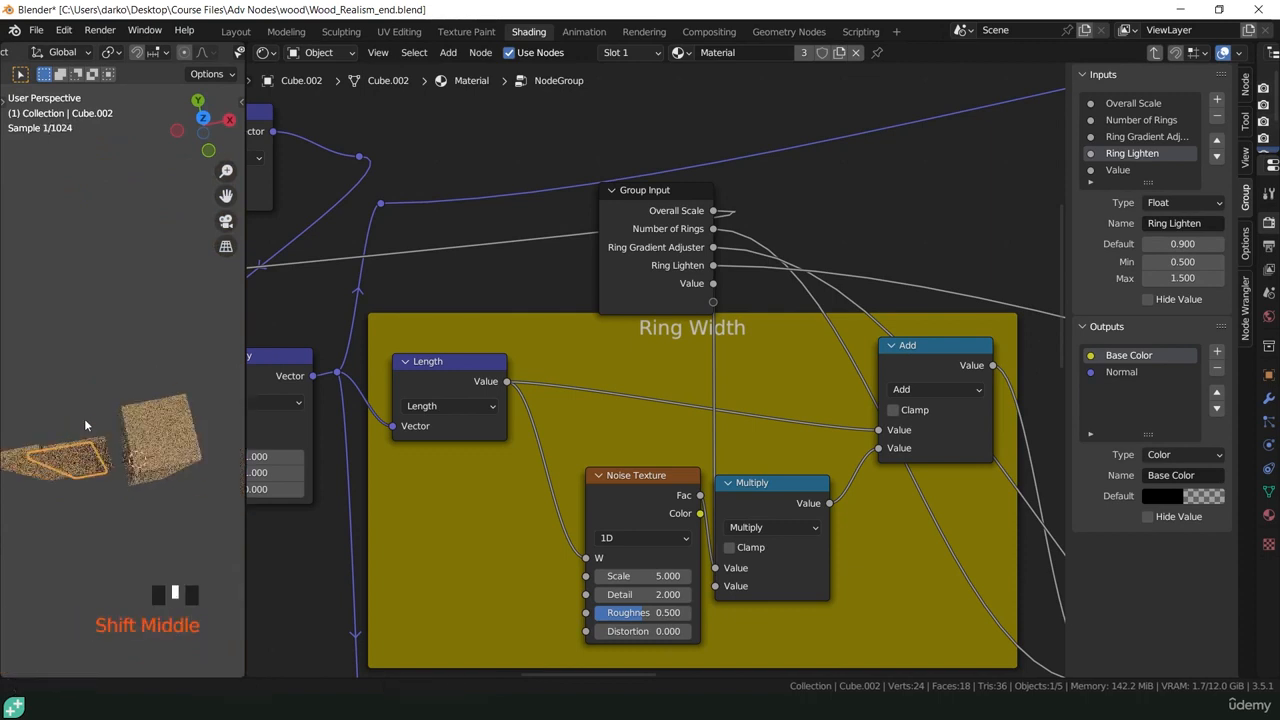
scroll(94, 444, "up", 9)
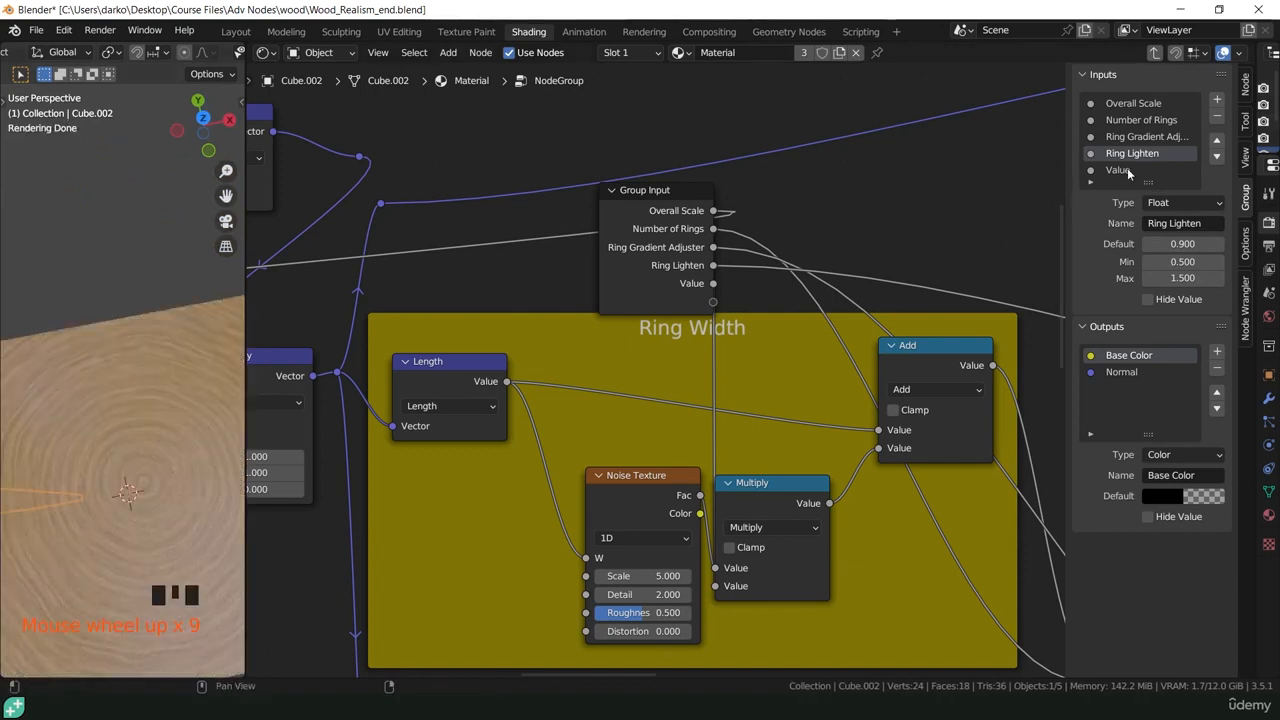
- Rename the new Value group input to Ring Width Variance
scroll(1135, 168, "down", 5)
left_click(1163, 222)
type("Ring Width")
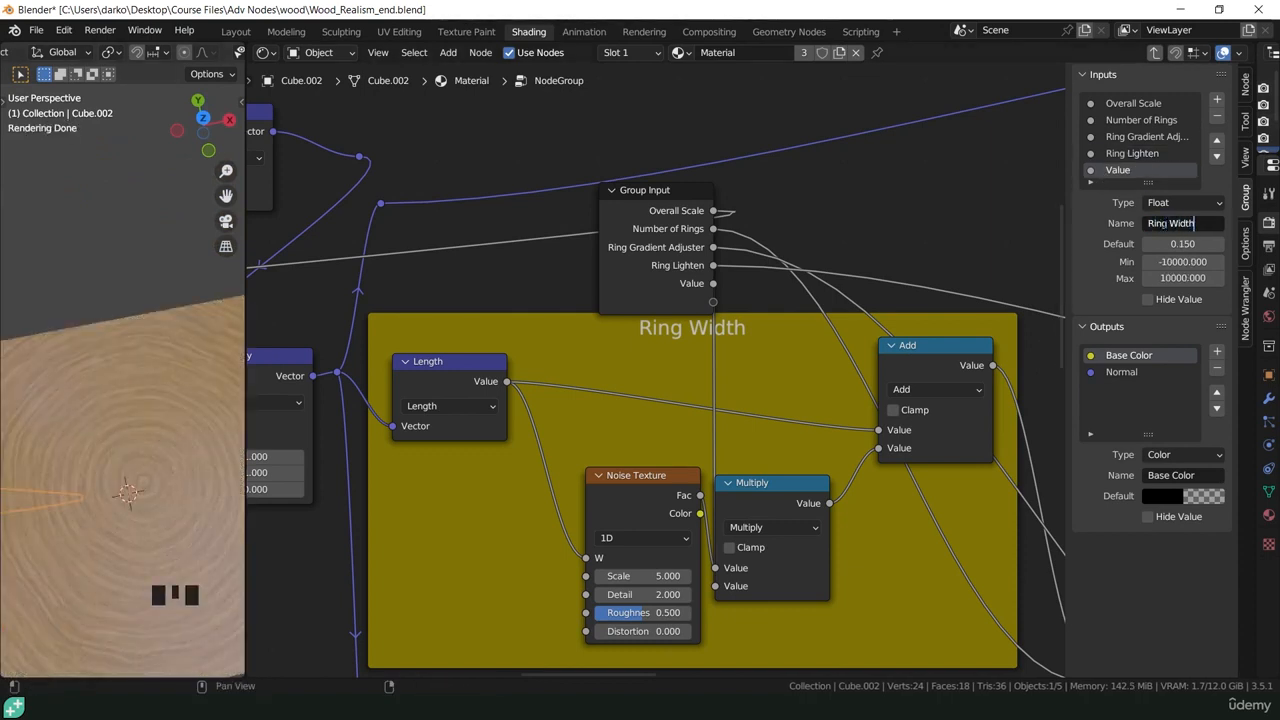
type(" Variance")
key("Return")
- Limit the Ring Width Variance input to a minimum of 0 and a maximum of 1
left_click(1183, 261)
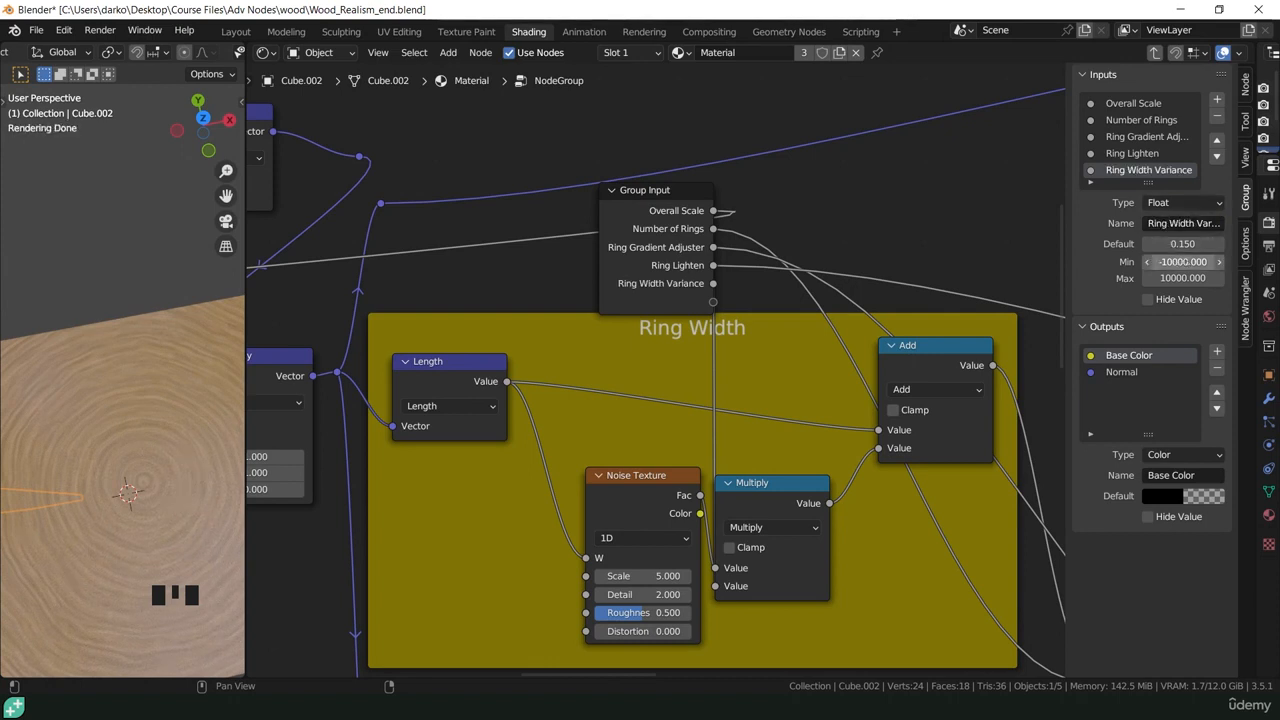
type("0")
key("Return")
left_click(1183, 277)
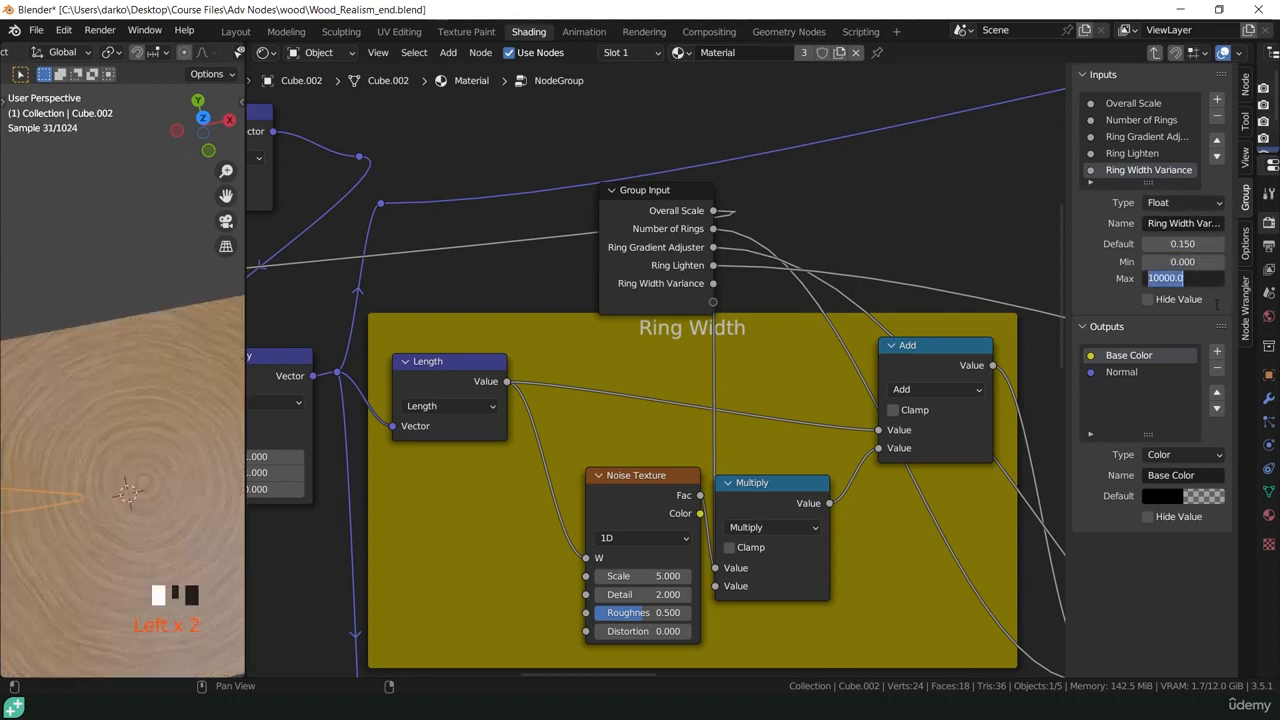
type("1")
key("Return")
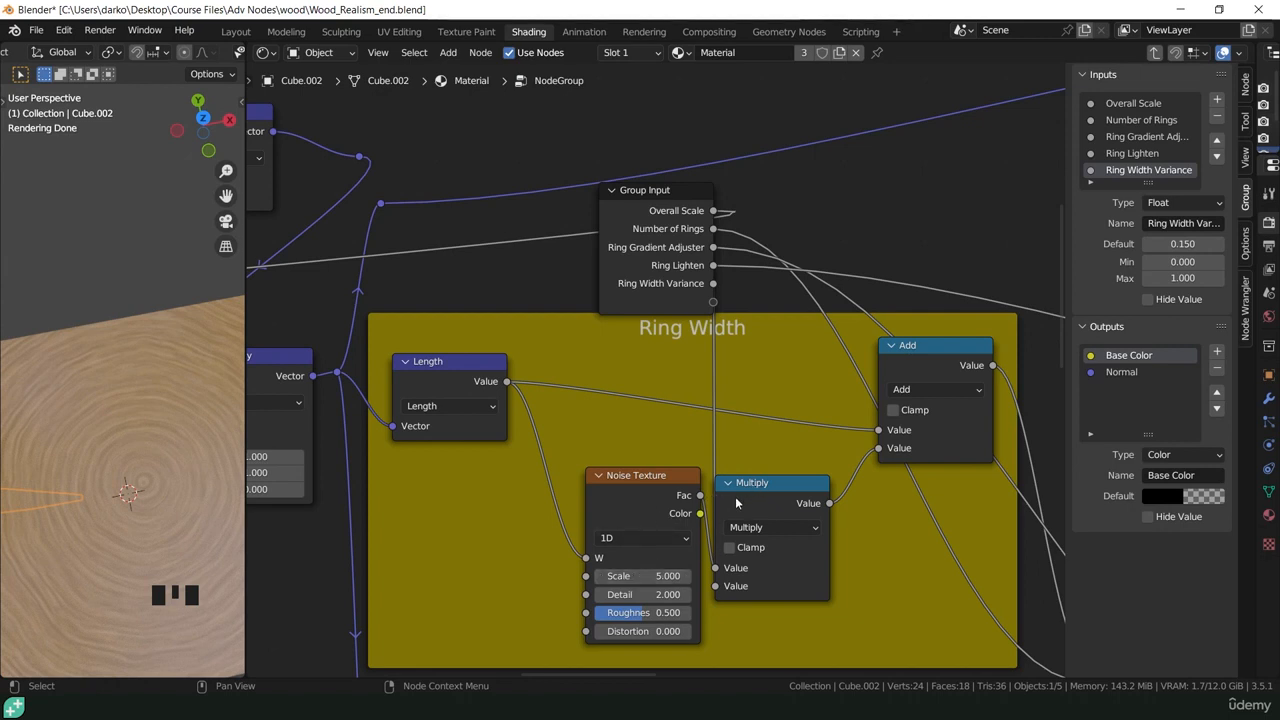
- Expose the Scale of the Ring Width Noise Texture as a group input and name it Rng Width Variance Seed
left_click_drag(586, 576, 716, 302)
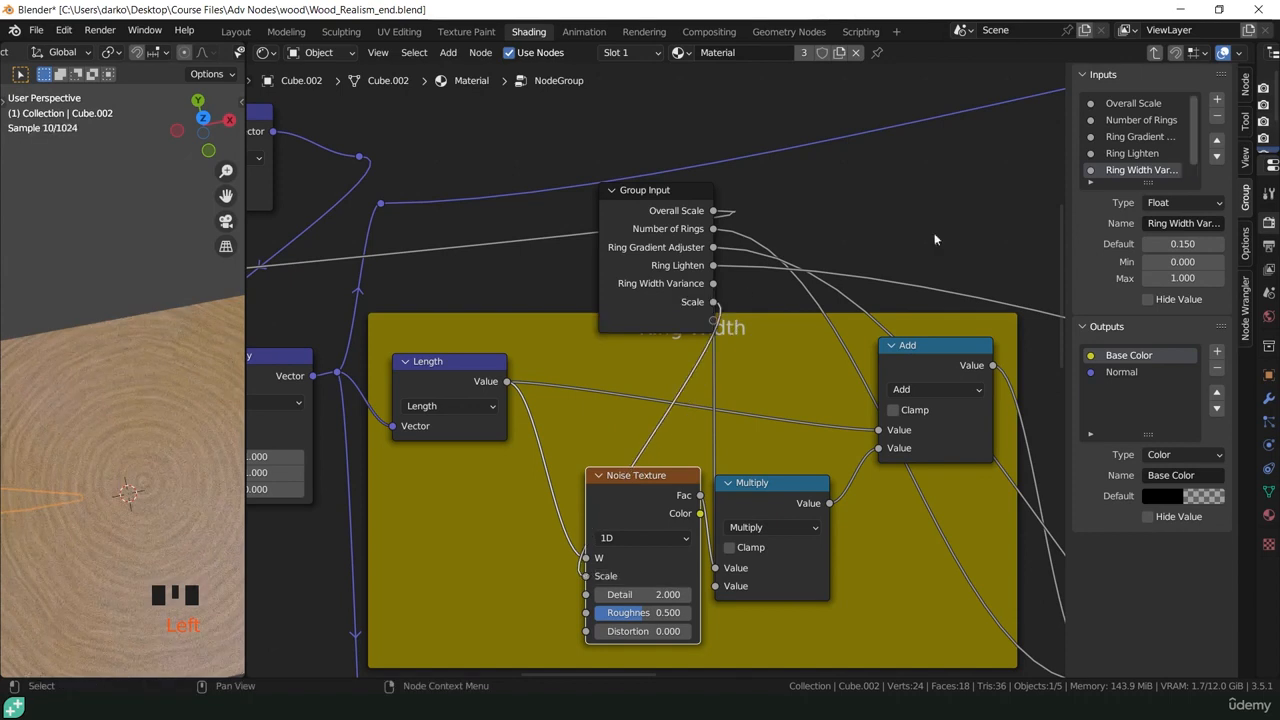
double_click(1188, 223)
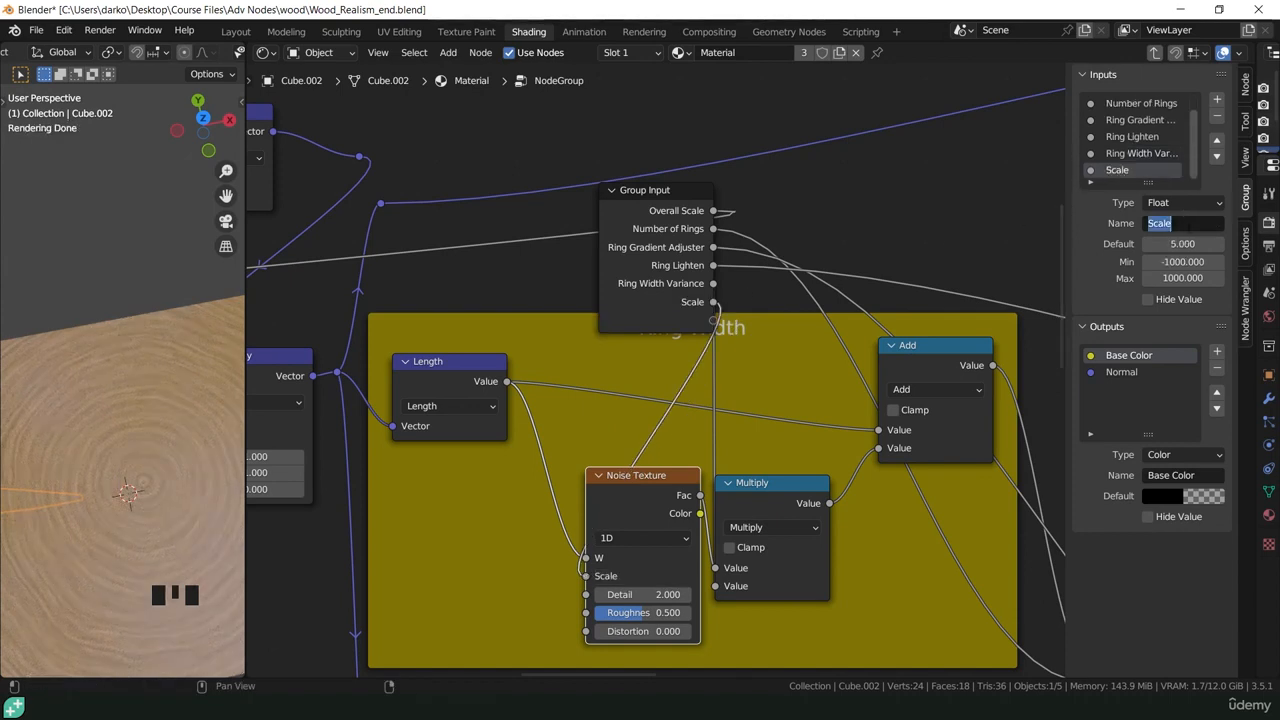
type("Rng Width var")
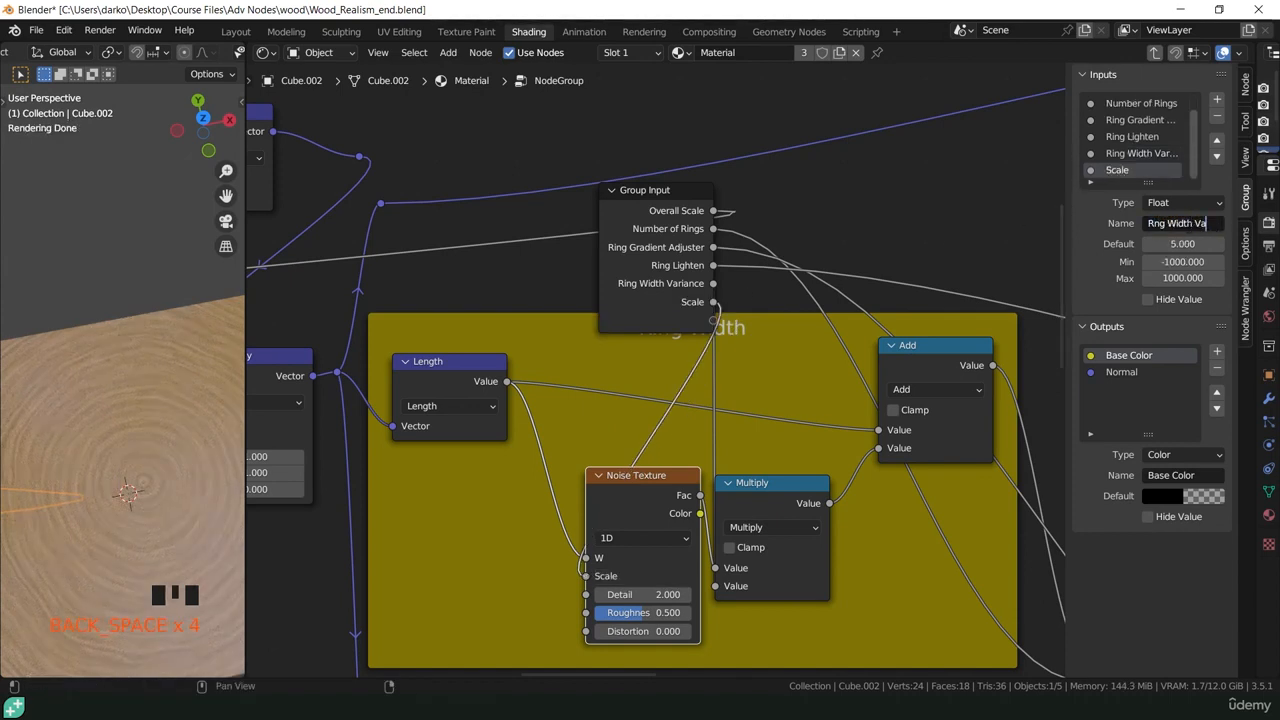
type("riance Scale")
key("Return")
- Limit the Rng Width Variance Seed input to a minimum of 0 and a maximum of 50
left_click(1177, 264)
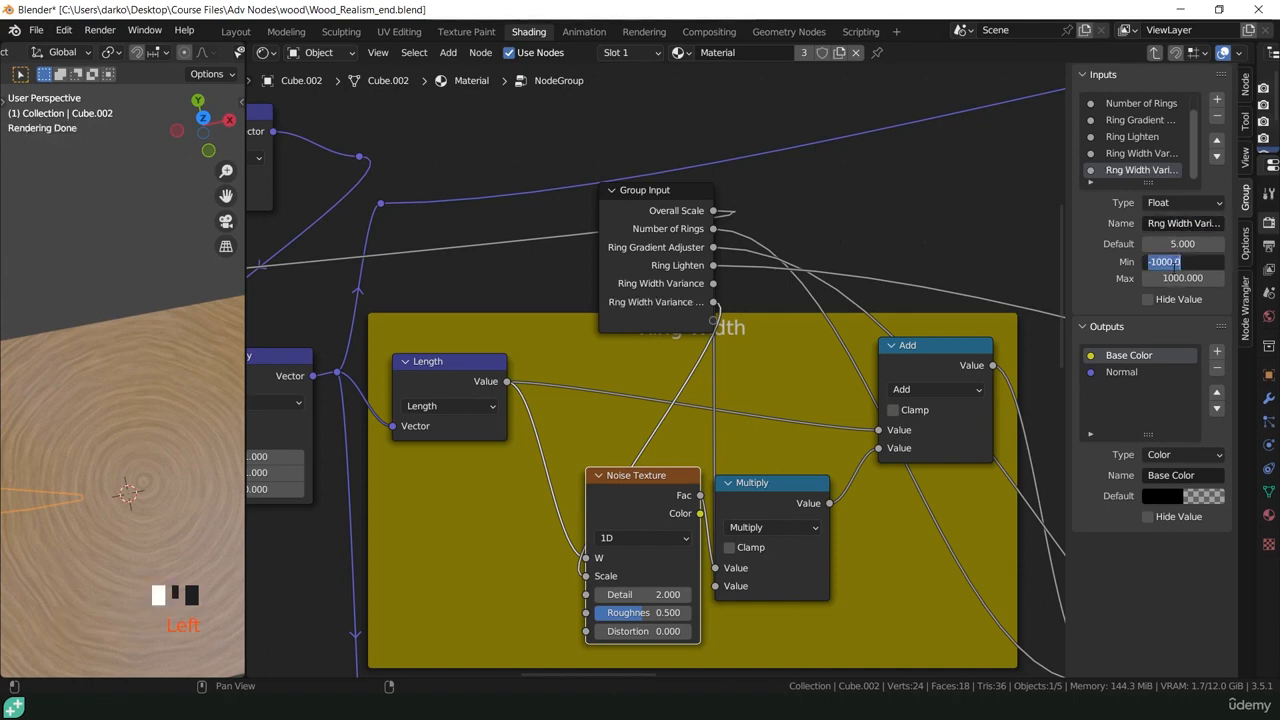
type("0")
left_click(1178, 279)
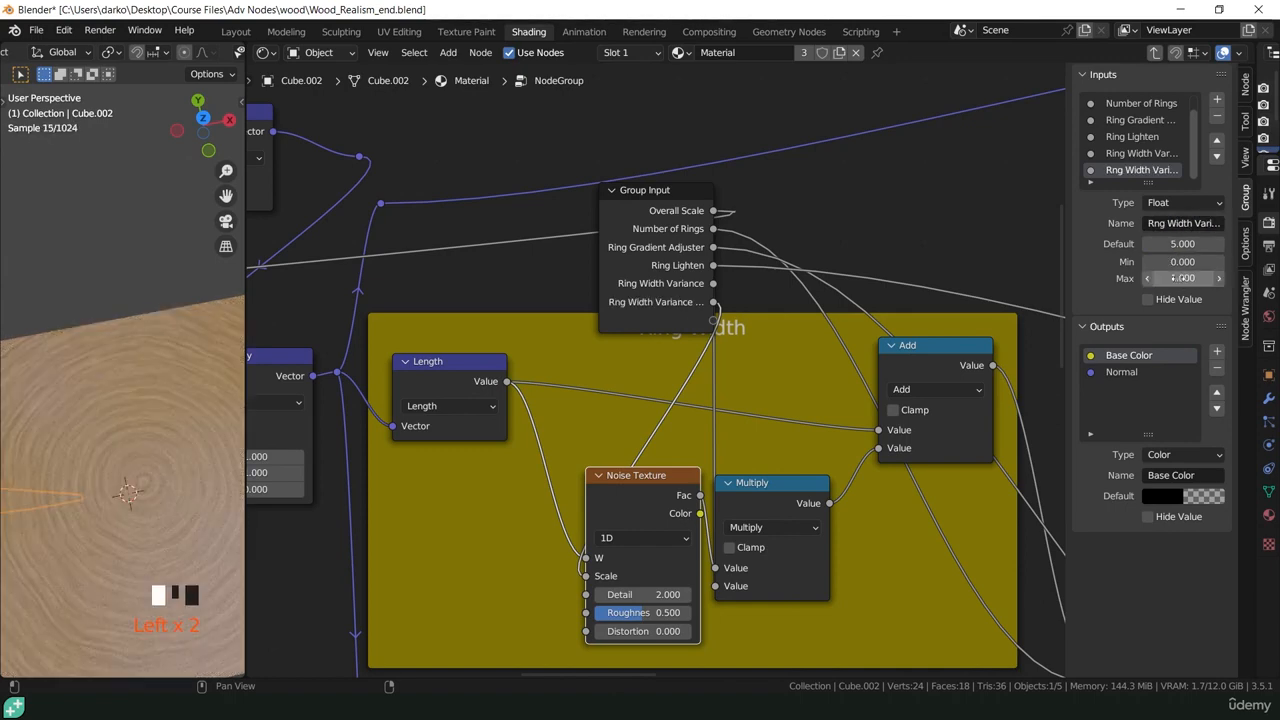
left_click(1181, 279)
type("50")
key("Return")
- Move Group Input above the Color Variance frame and expose the Factor of its Linear Light node as a group input
scroll(698, 377, "up", 2)
scroll(697, 372, "down", 12)
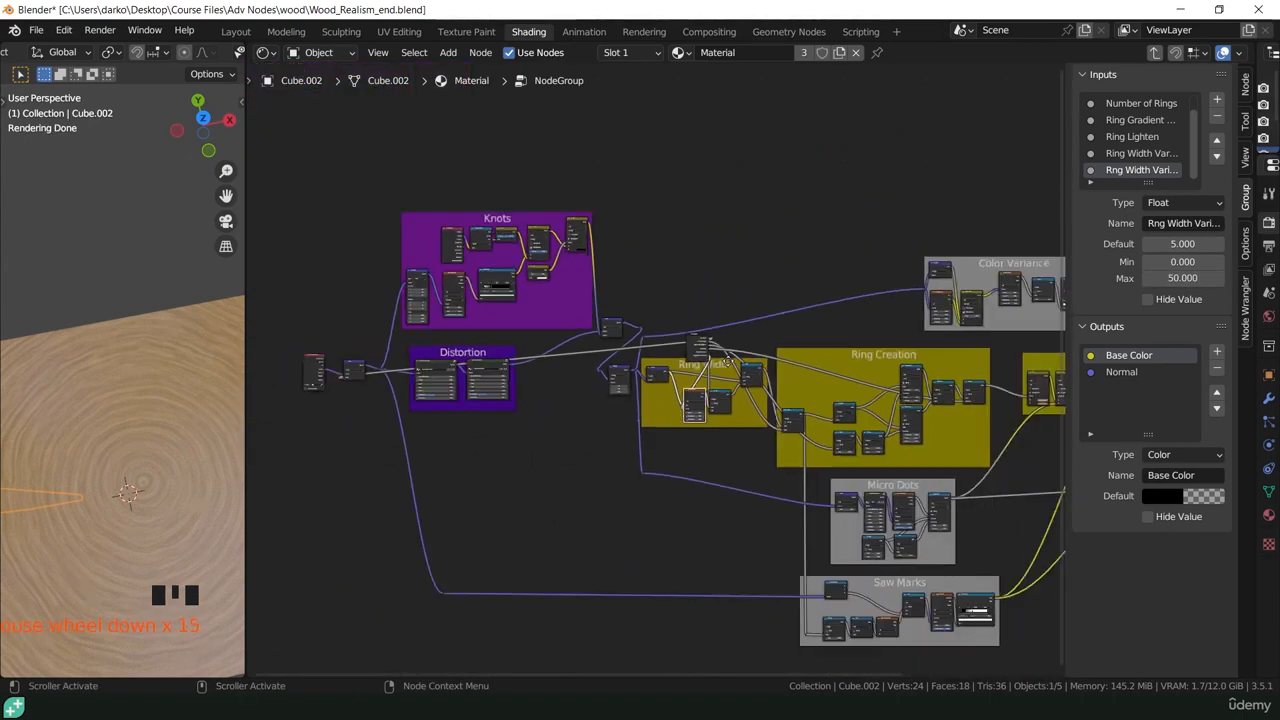
middle_click_drag(690, 358, 486, 466)
left_click(490, 462)
left_click_drag(490, 462, 768, 355)
scroll(770, 370, "up", 17)
middle_click_drag(770, 370, 744, 296)
scroll(744, 296, "up", 6)
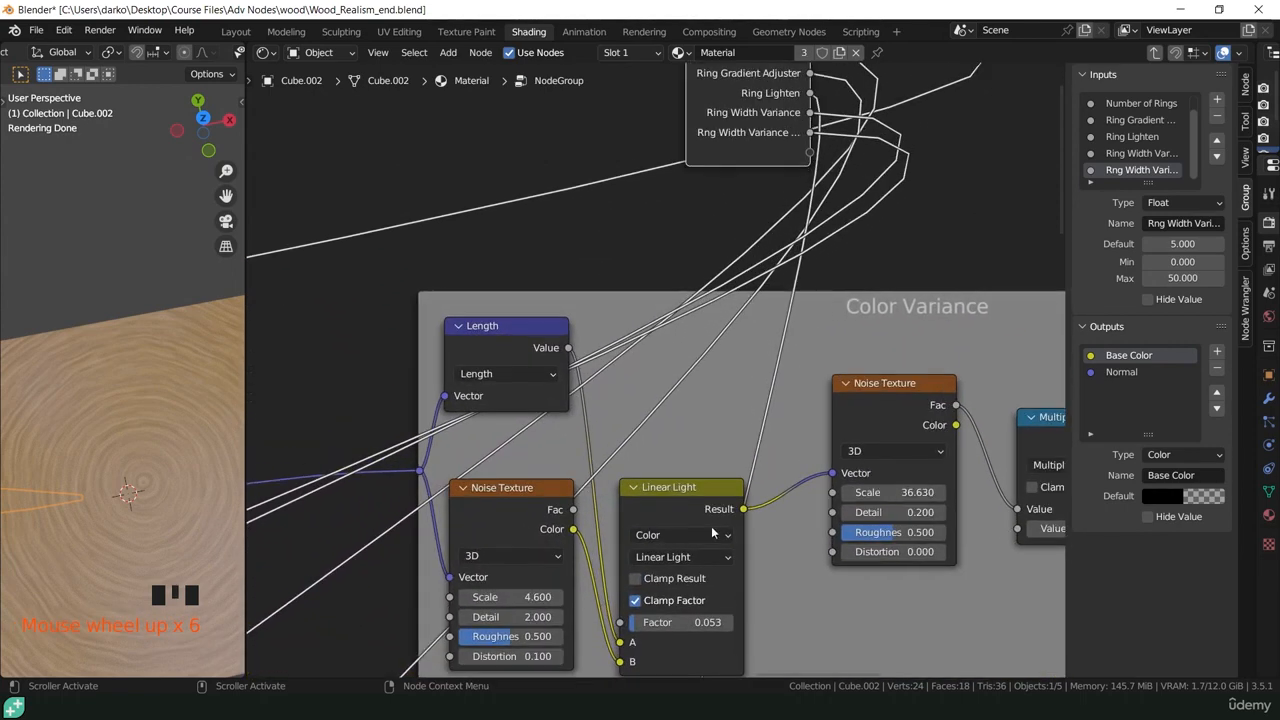
scroll(677, 595, "down", 3)
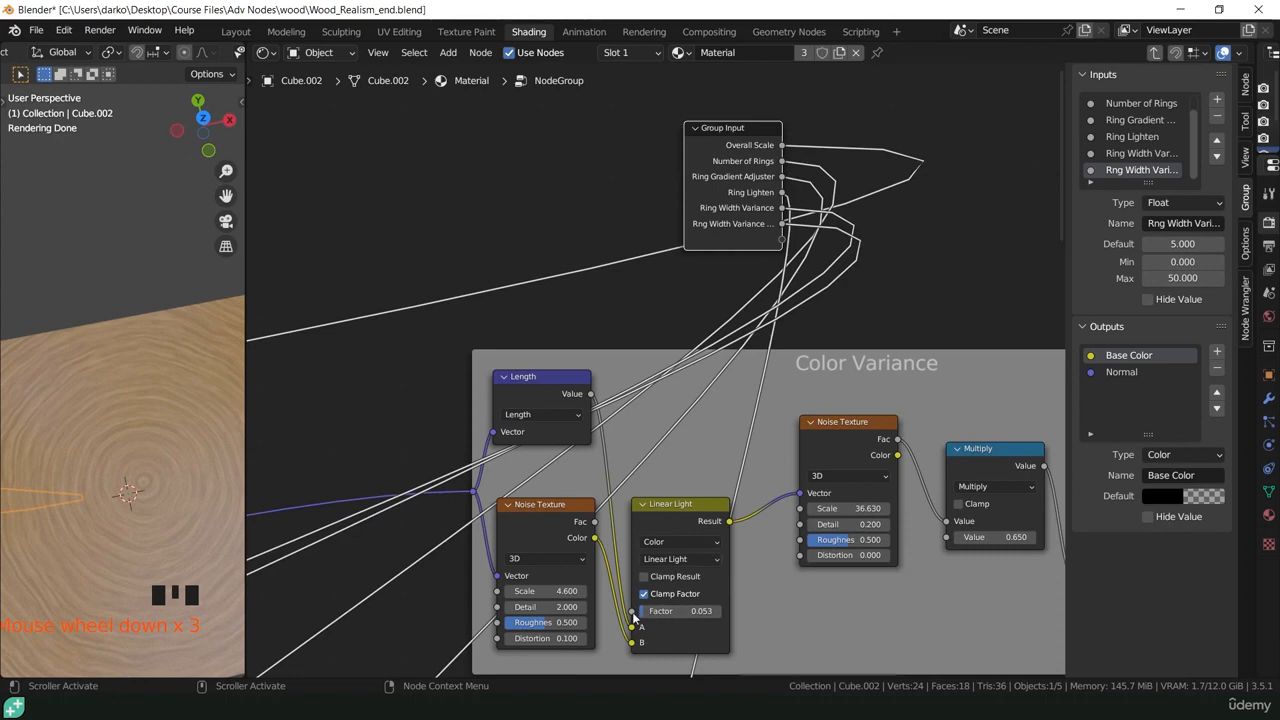
left_click_drag(632, 612, 782, 240)
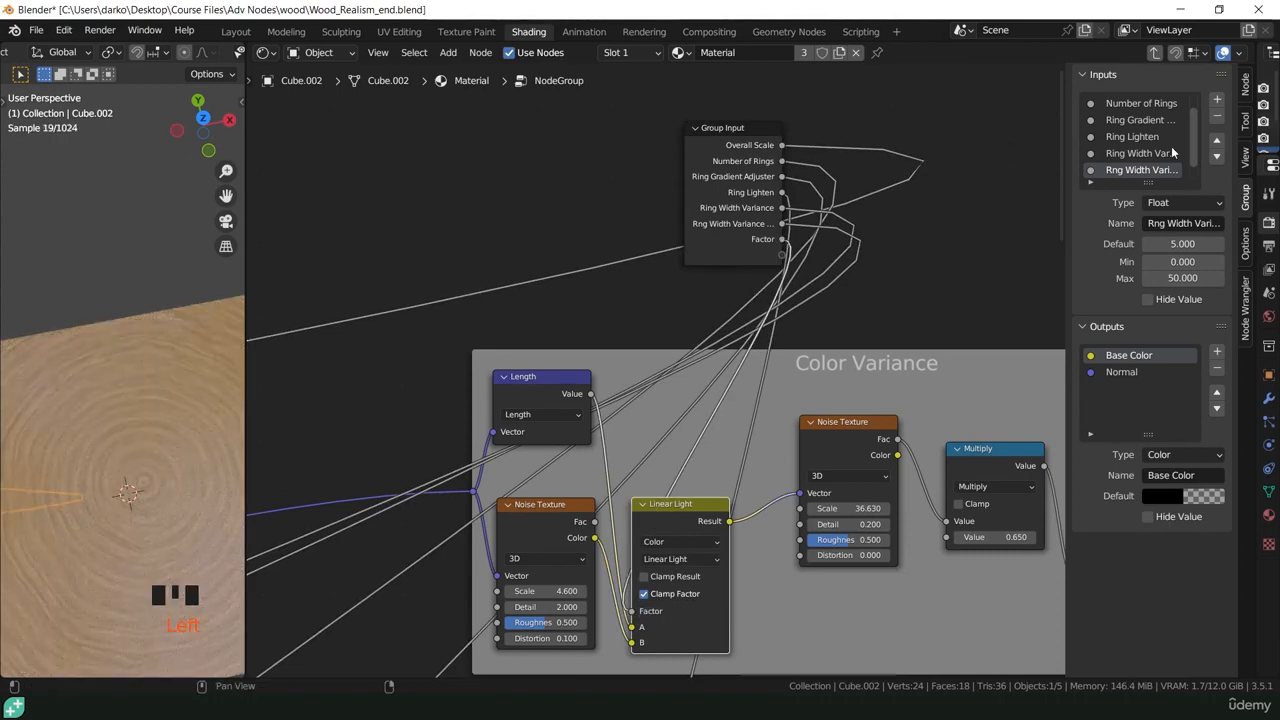
- Correct the misspelled Rng Width Variance Seed input name to Ring Width Variance Seed
left_click_drag(1192, 147, 1191, 175)
left_click(1129, 168)
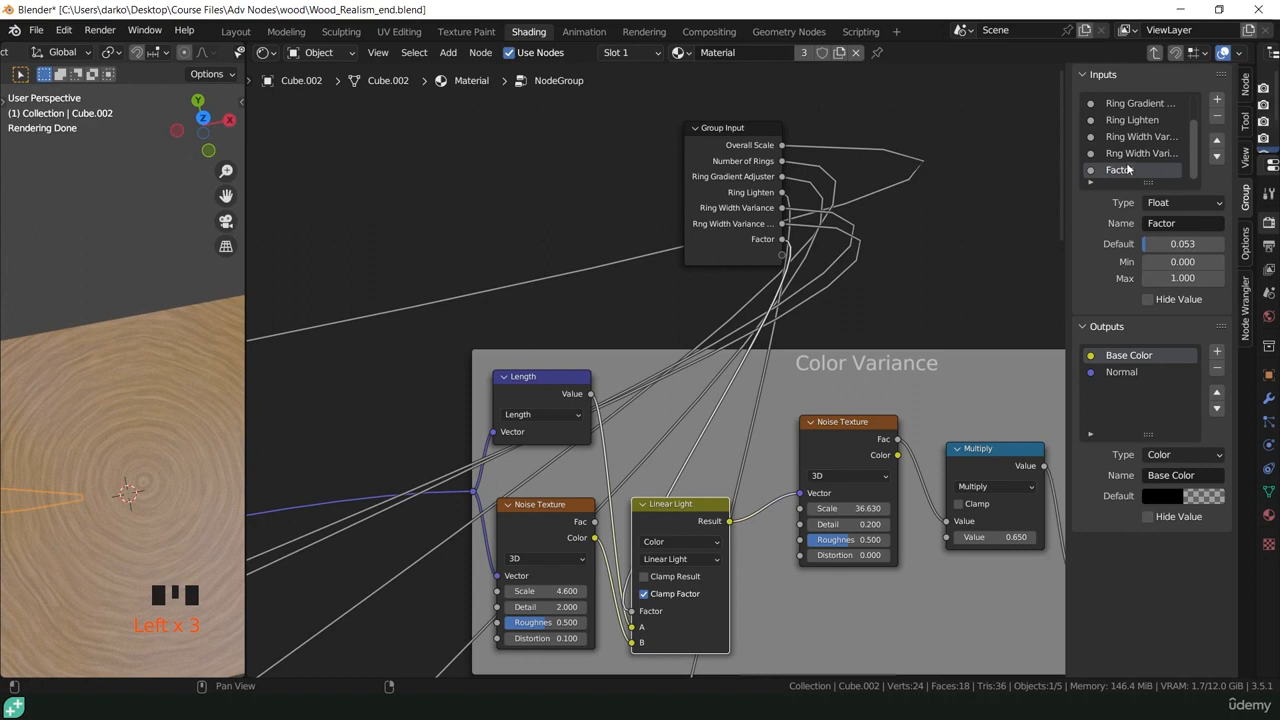
left_click(1130, 153)
left_click(1152, 224)
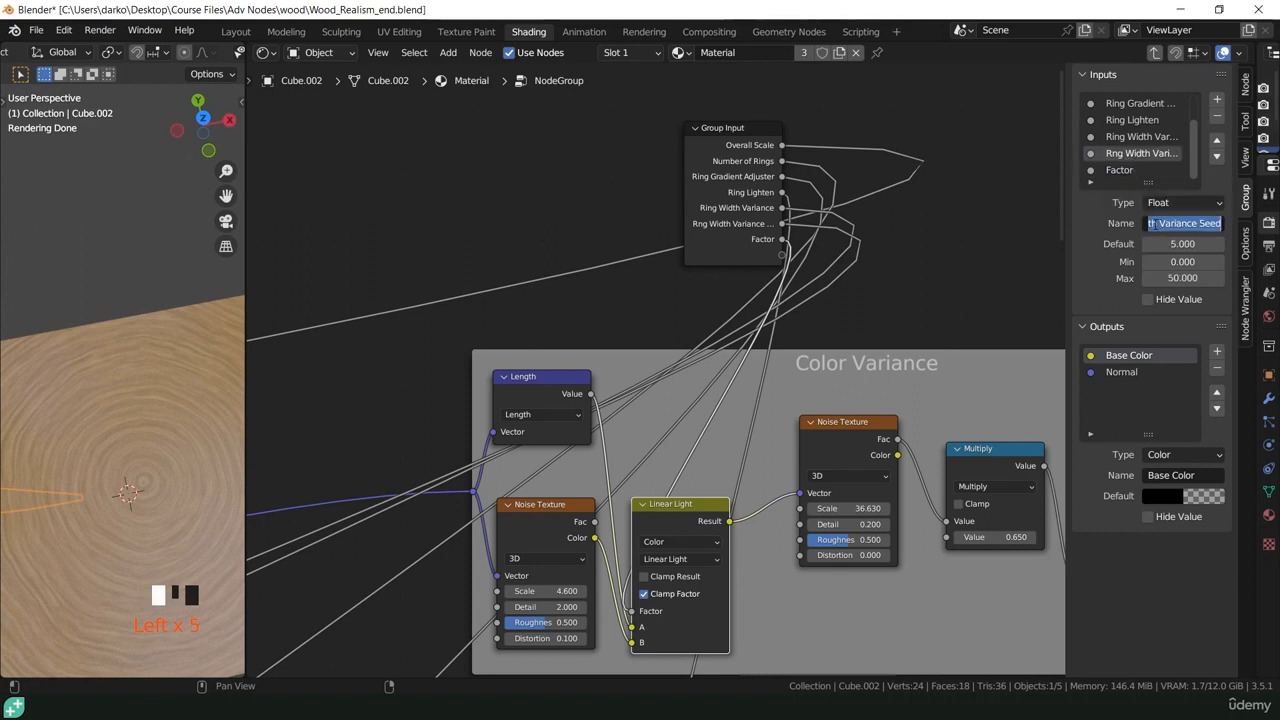
left_click(1157, 223)
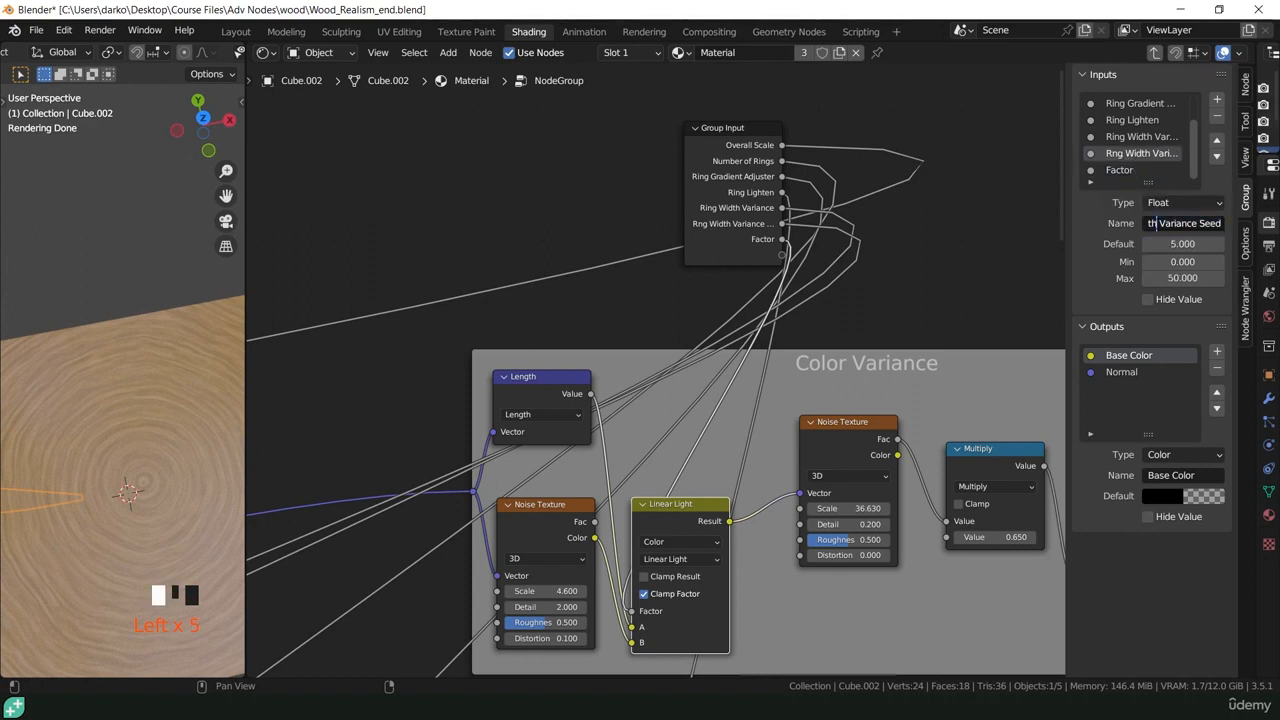
key("Left")
key("Left")
key("Left")
key("Left")
key("Left")
key("Left")
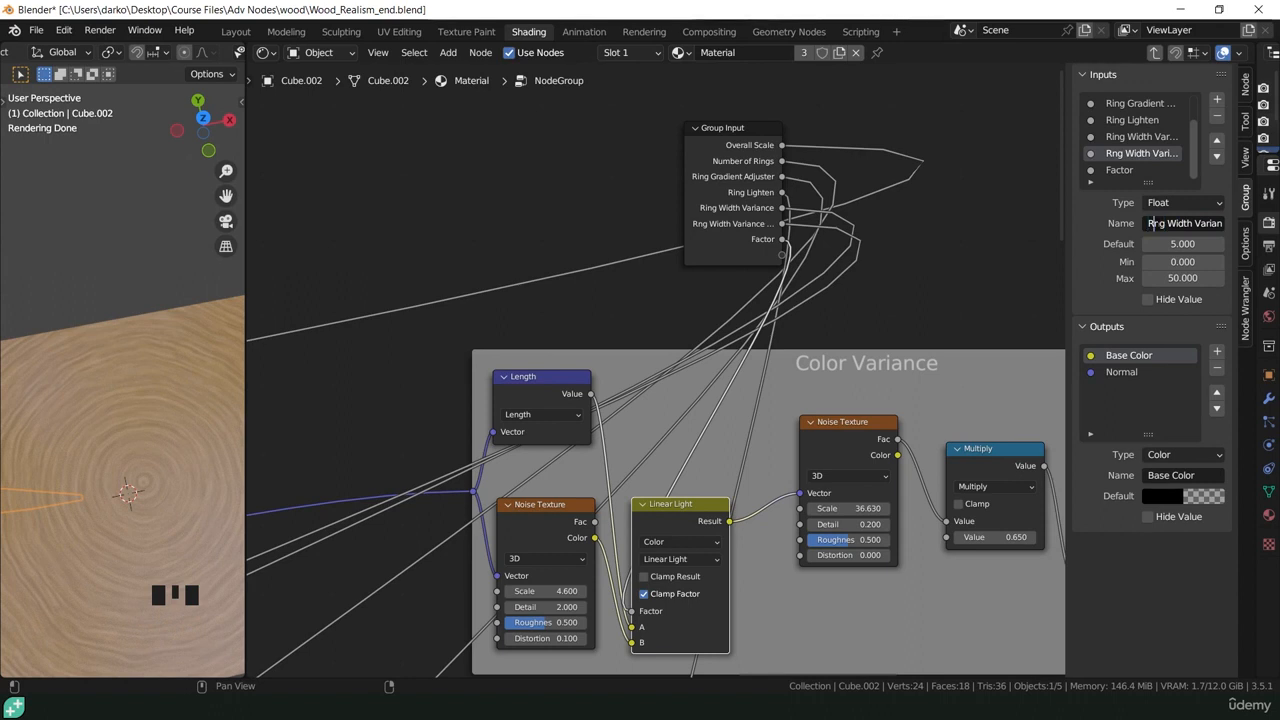
type("i")
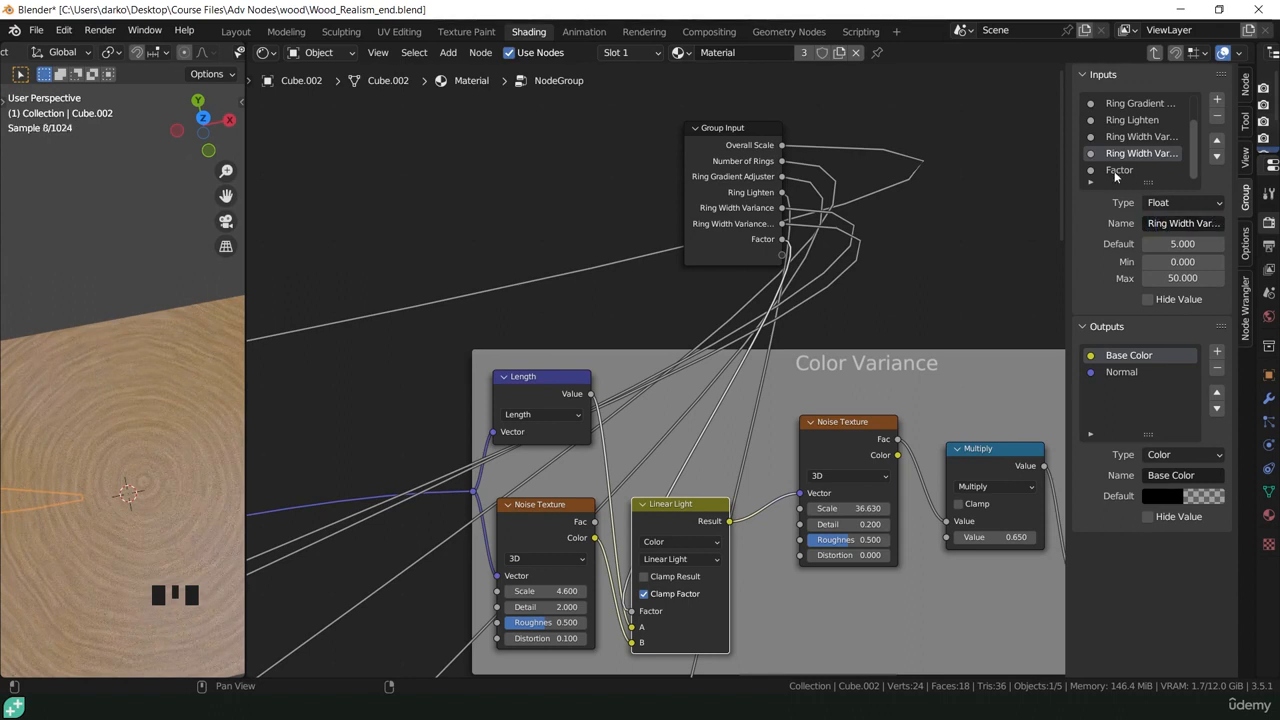
- Rename the new Factor group input to Color Variance Amount
left_click(1119, 171)
left_click(1162, 223)
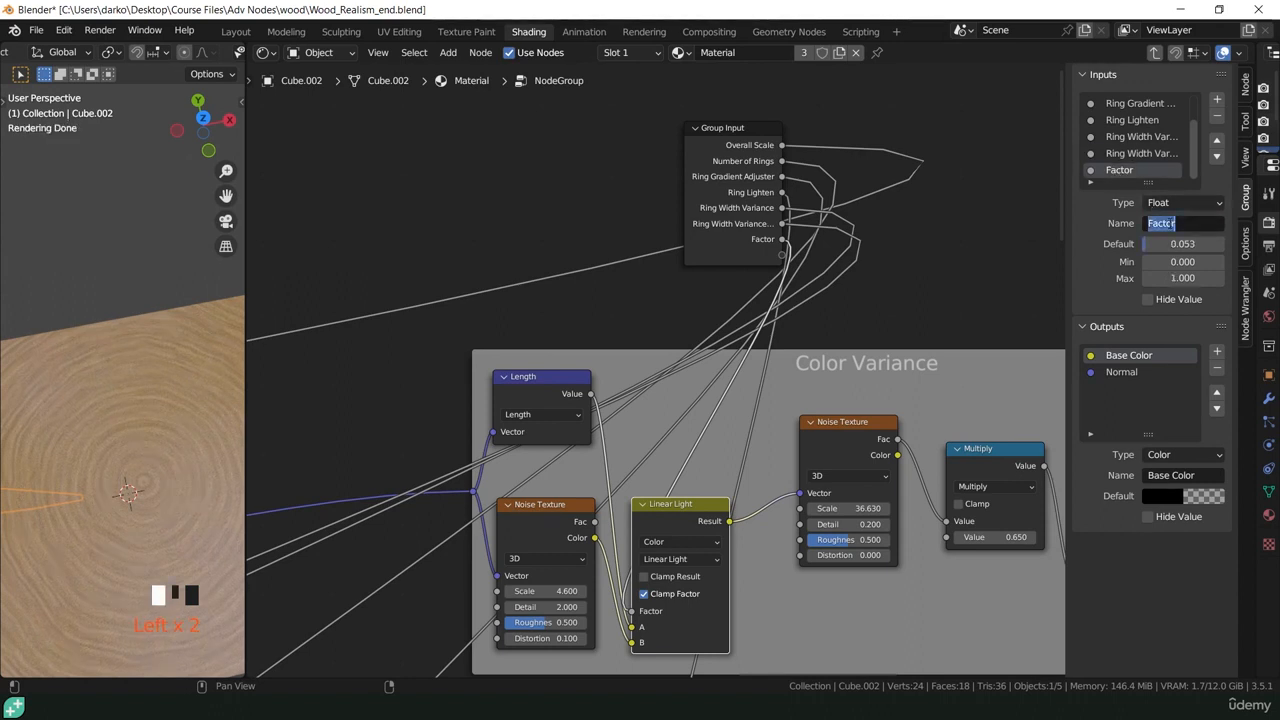
type("Color")
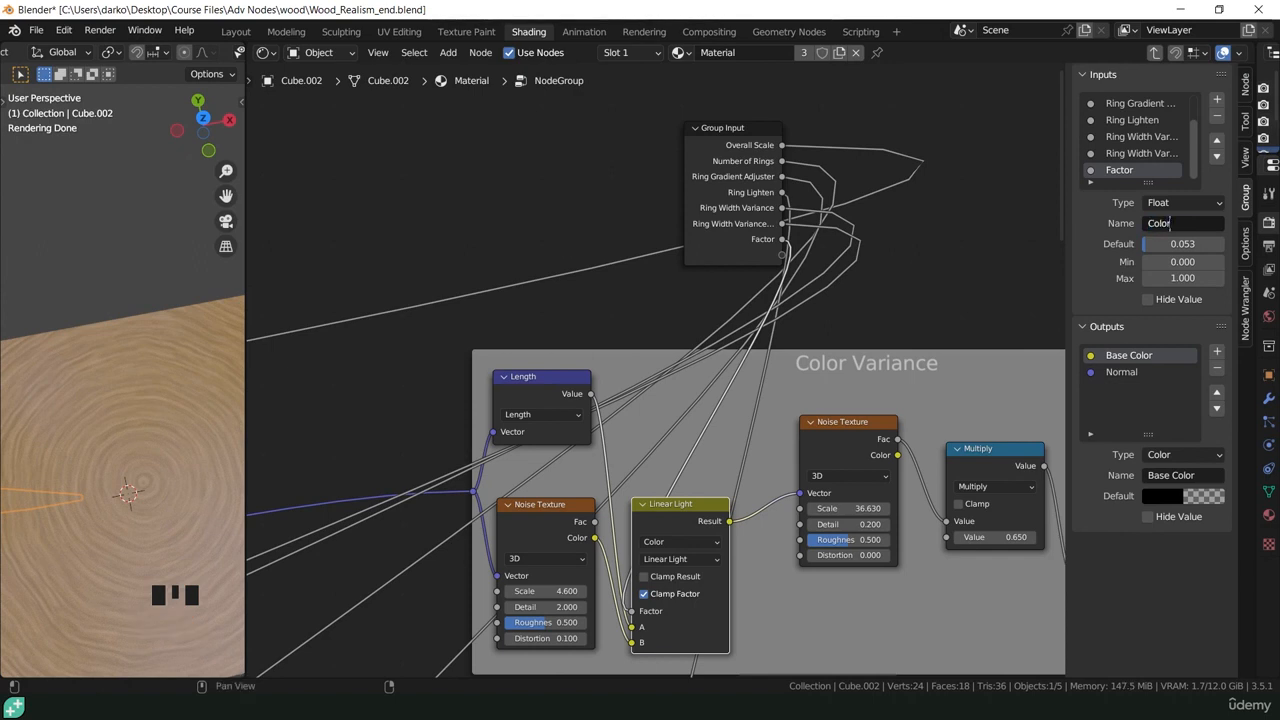
type(" Variance Amount")
key("Return")
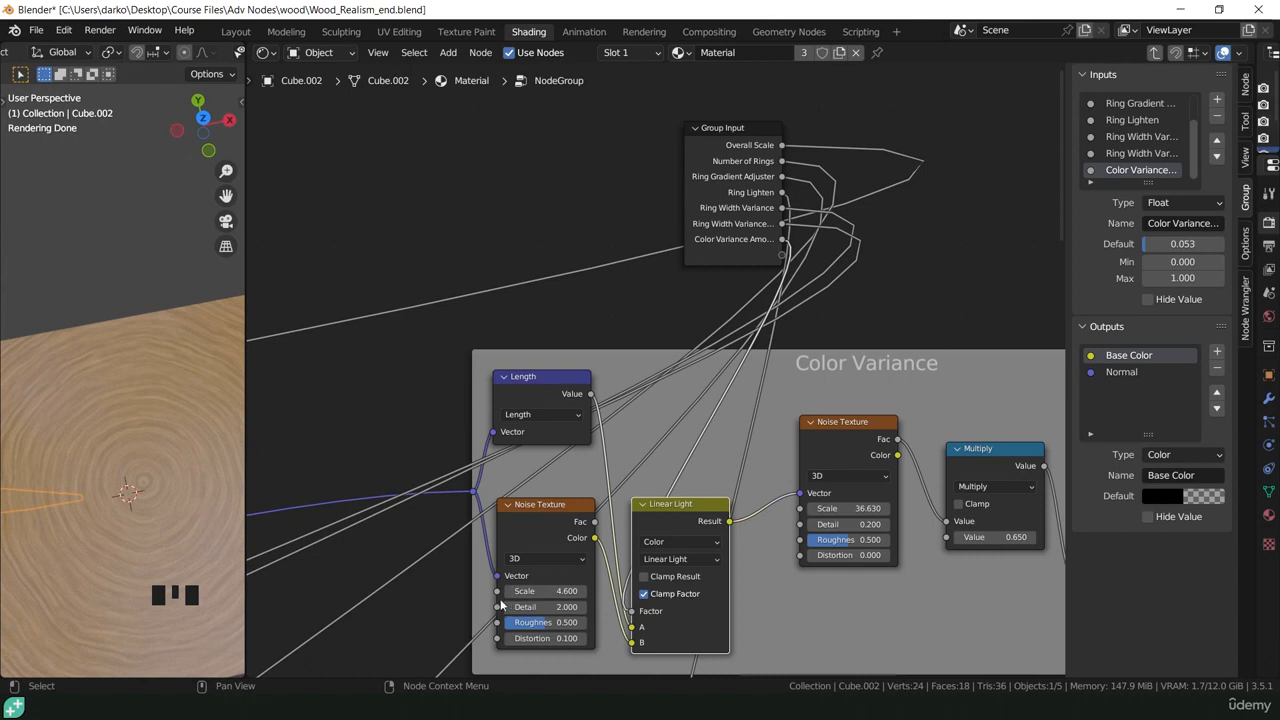
- Expose the Scale of the Noise Texture feeding Linear Light as a group input and name it CV Dist Scale
left_click_drag(497, 591, 782, 255)
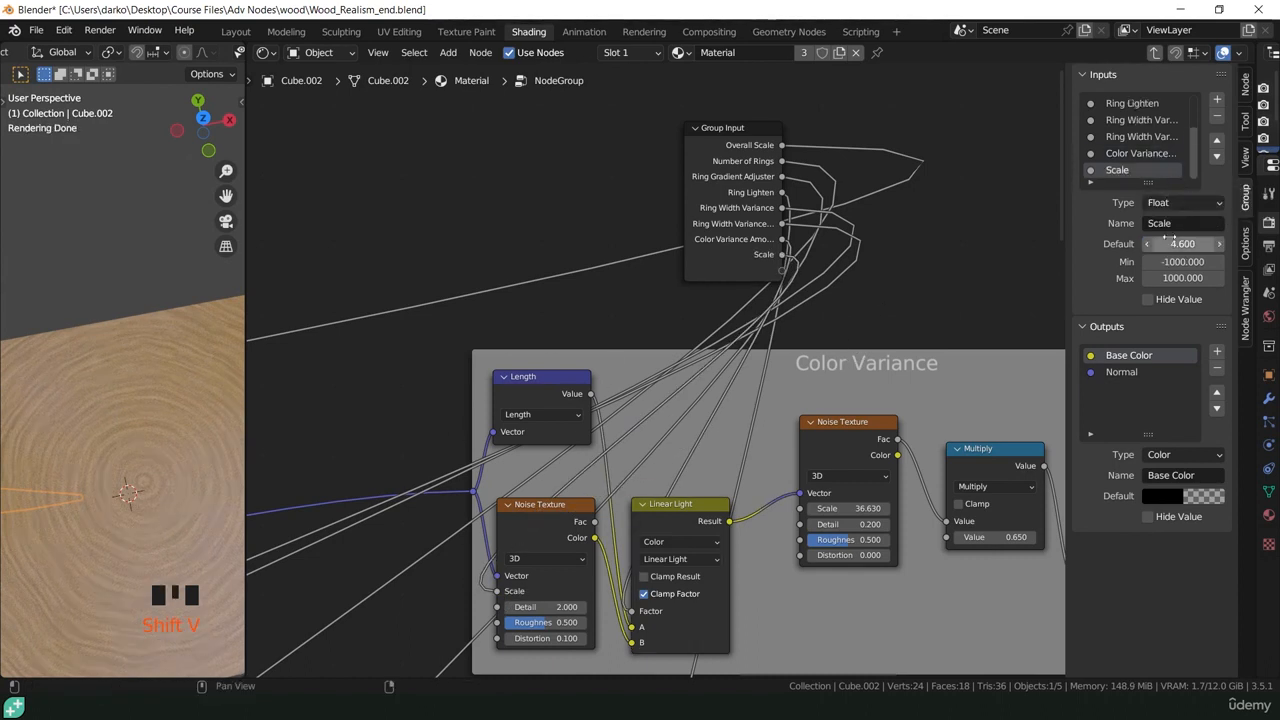
left_click(1180, 223)
type("CV Dist Scale")
key("Return")
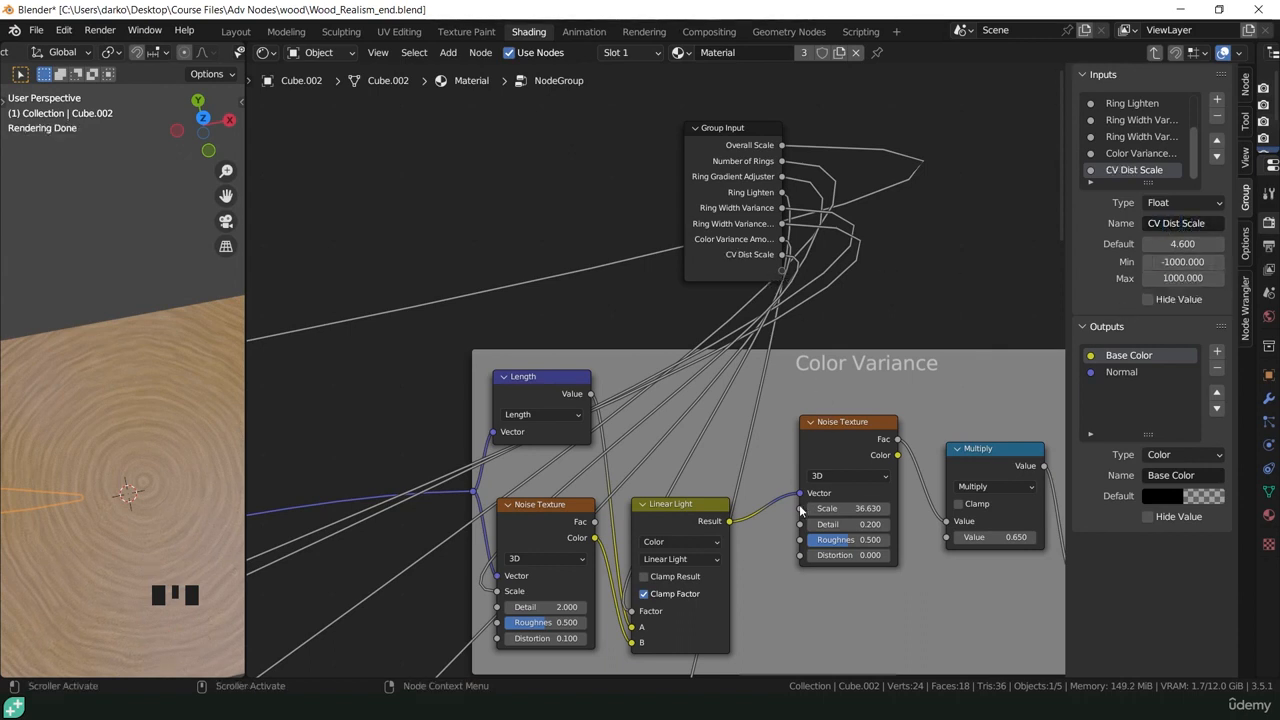
- Expose the Scale of the Noise Texture after Linear Light as a group input and name it Color Variance Noise Scale
left_click_drag(800, 510, 783, 272)
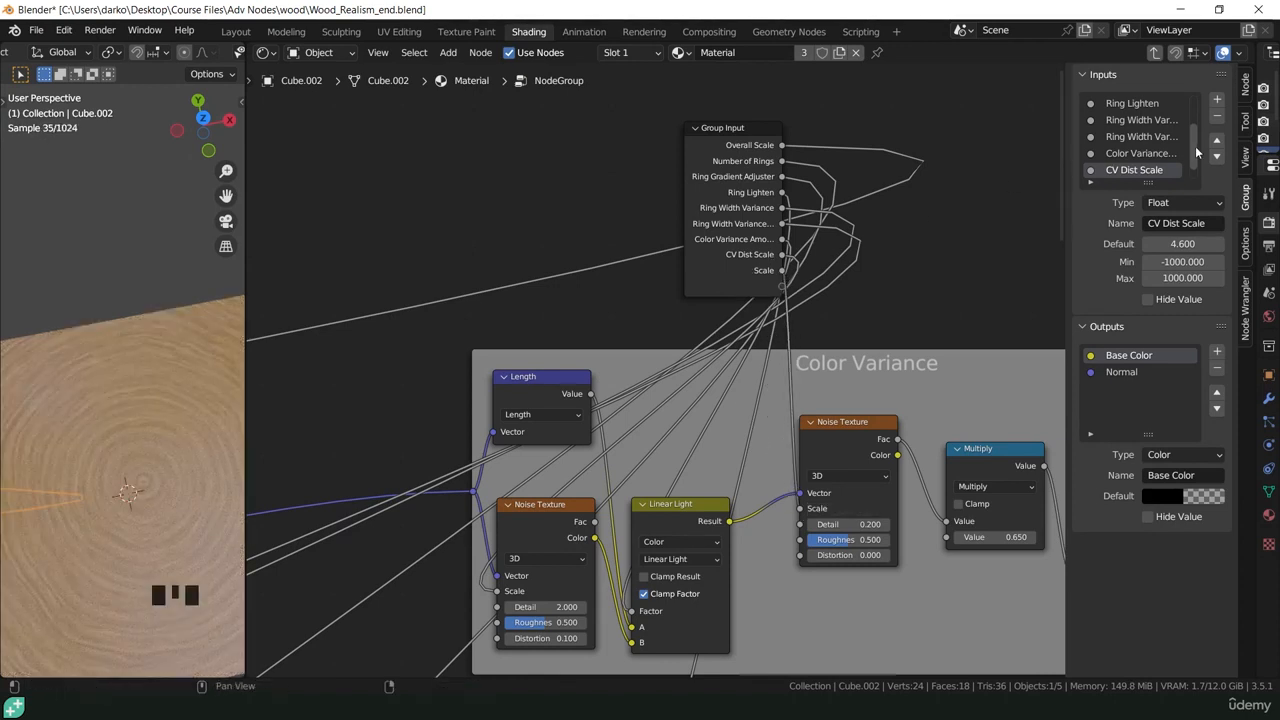
scroll(1196, 151, "down", 1)
left_click(1168, 222)
type("Color Variance Noise scale")
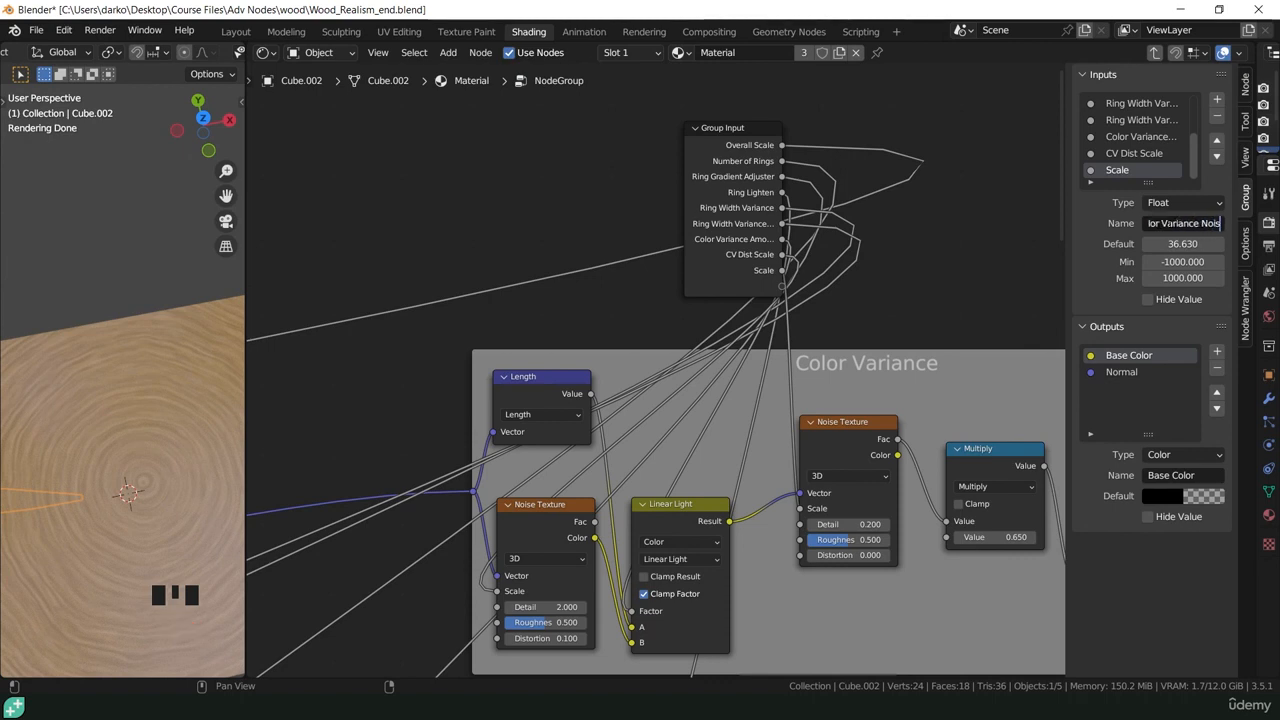
key("Left")
key("Left")
key("Return")
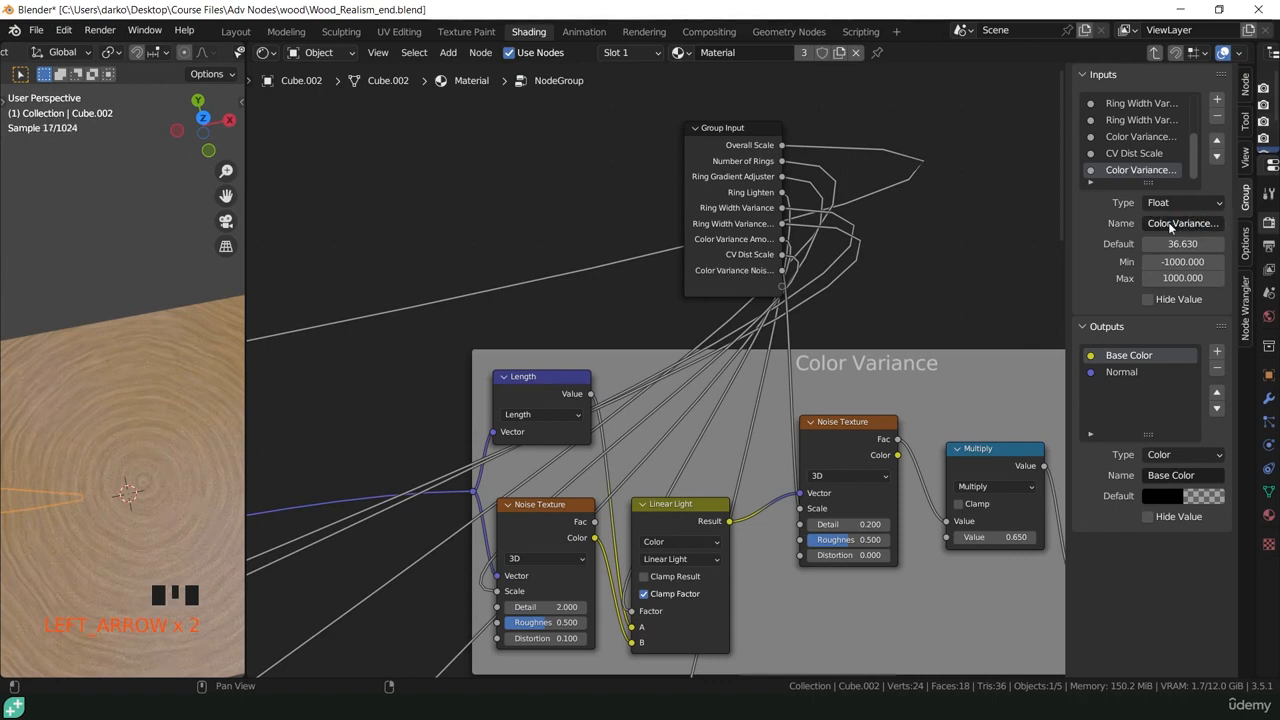
- Expose the second value of the Multiply node in Color Variance as a group input and name it CV Lighten
middle_click_drag(923, 419, 594, 376)
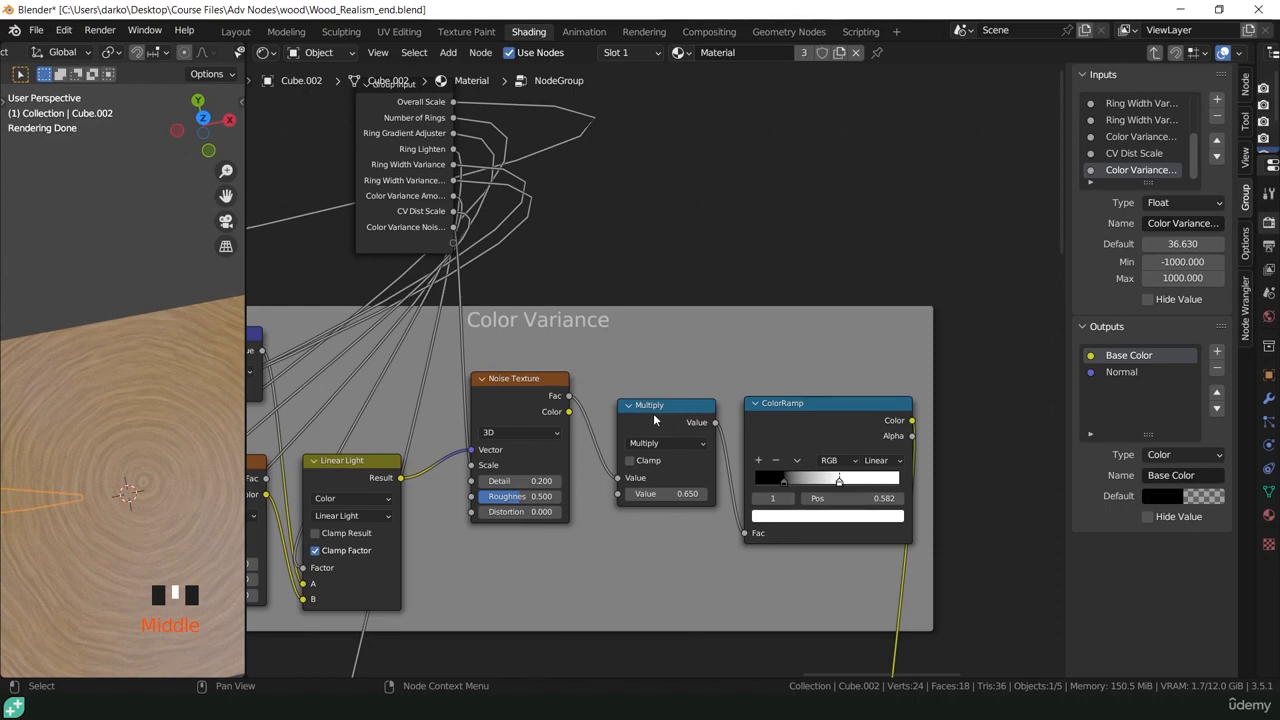
middle_click_drag(650, 432, 719, 467)
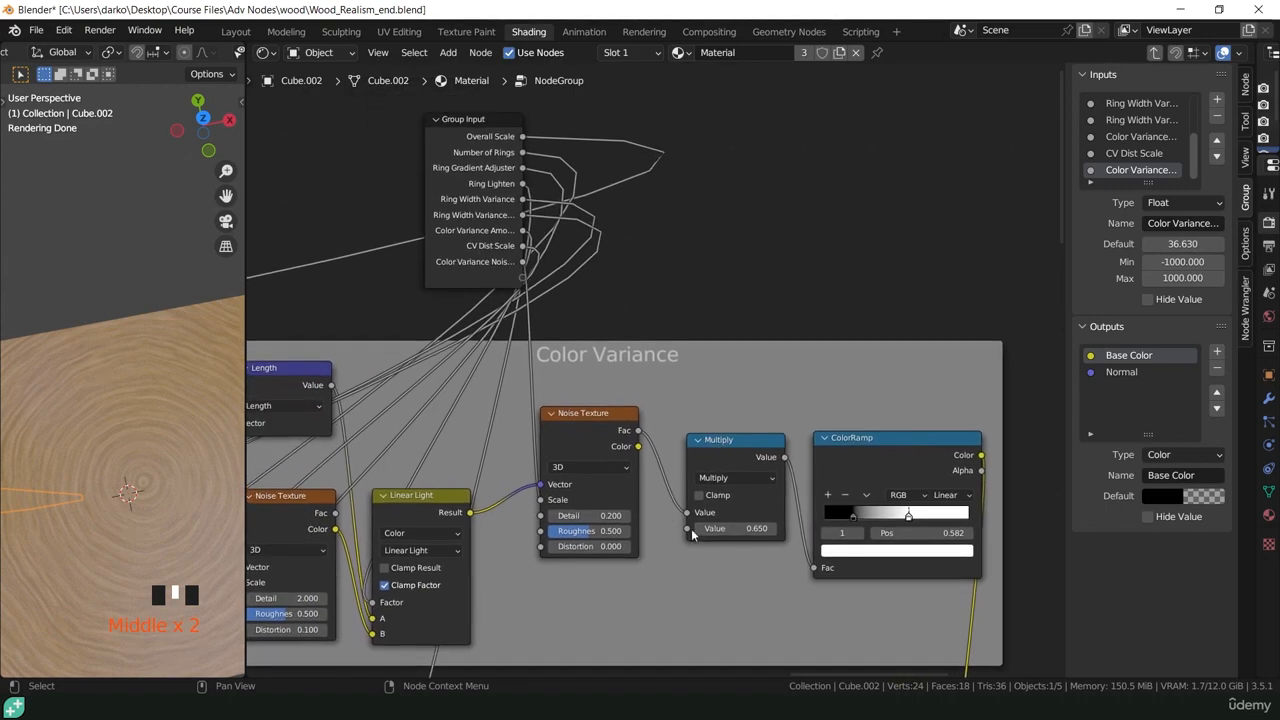
left_click_drag(687, 528, 523, 279)
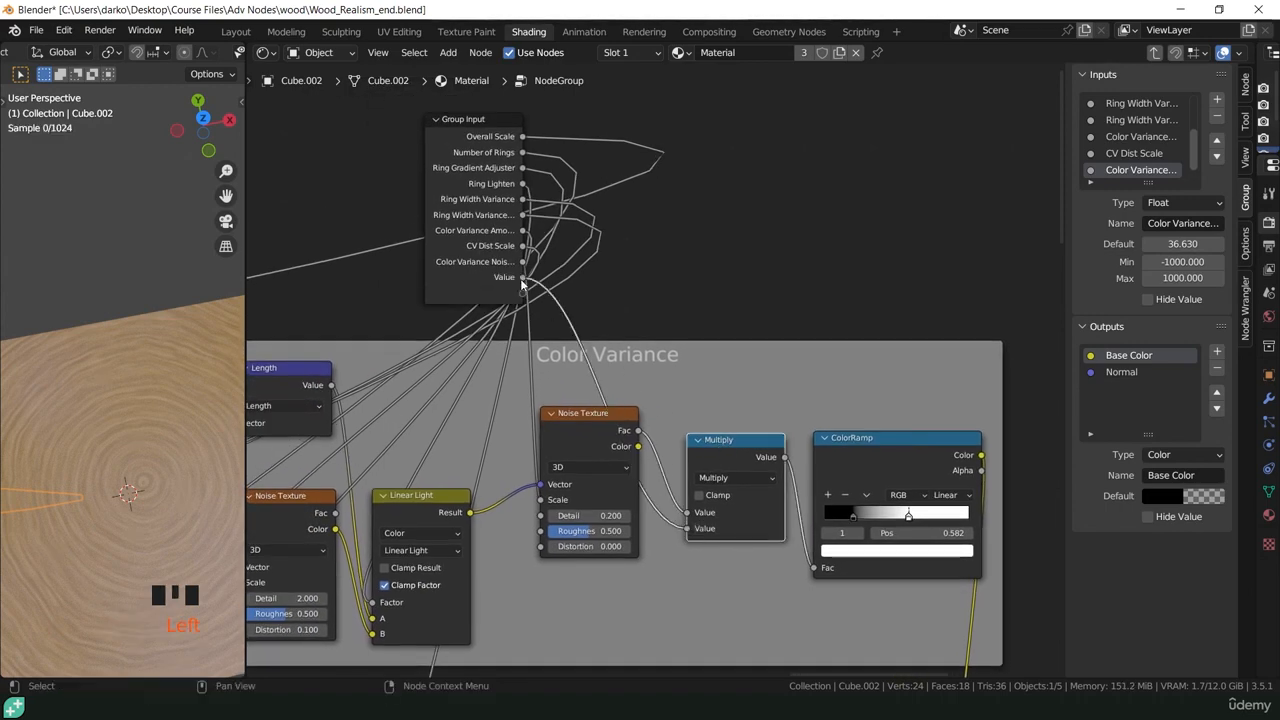
left_click_drag(1193, 152, 1193, 175)
left_click(1135, 170)
left_click(1182, 223)
type("CV")
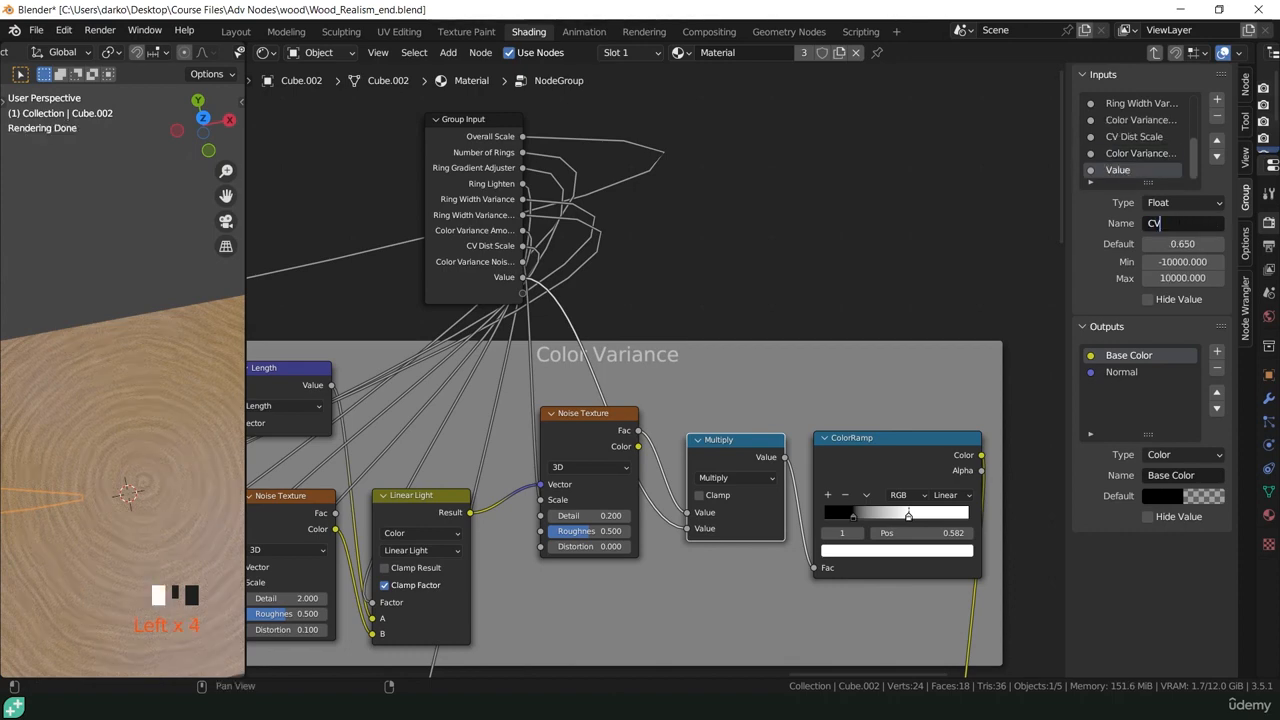
type(" Lighten")
key("Return")
- Check the two stop positions of the ColorRamp in the Color Variance frame and switch that node to a Map Range
scroll(572, 436, "up", 5)
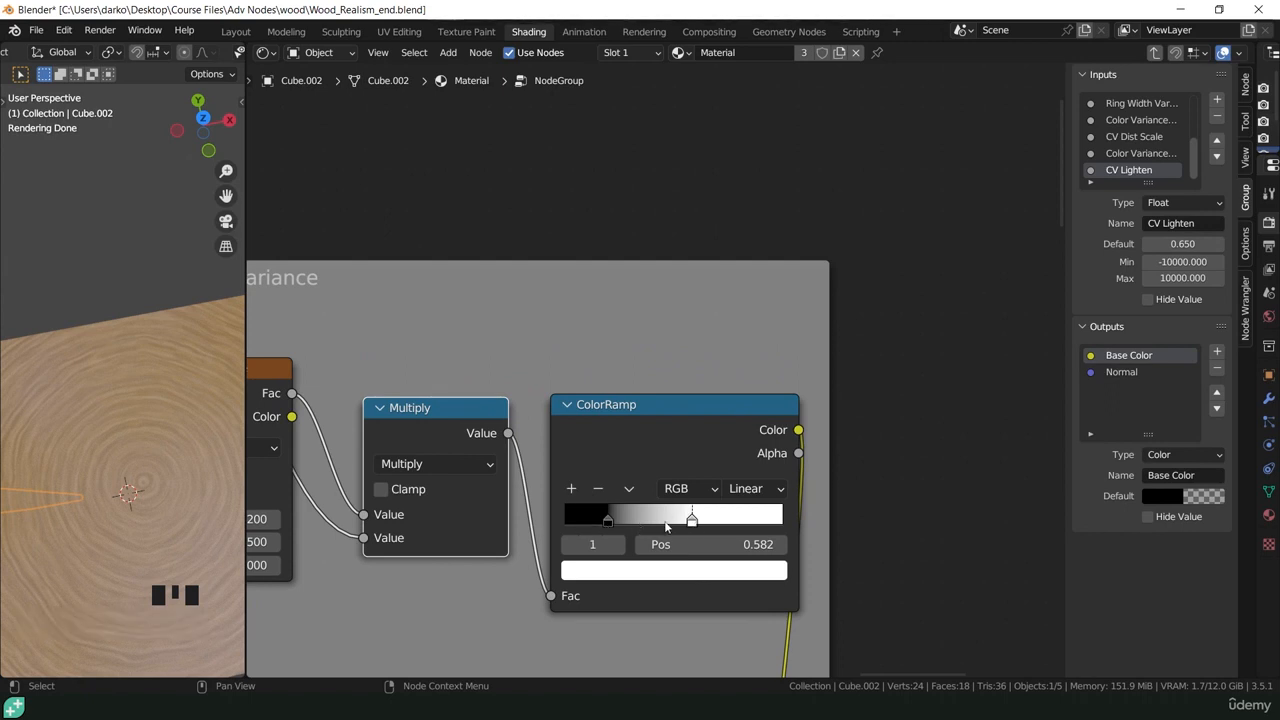
left_click(634, 426)
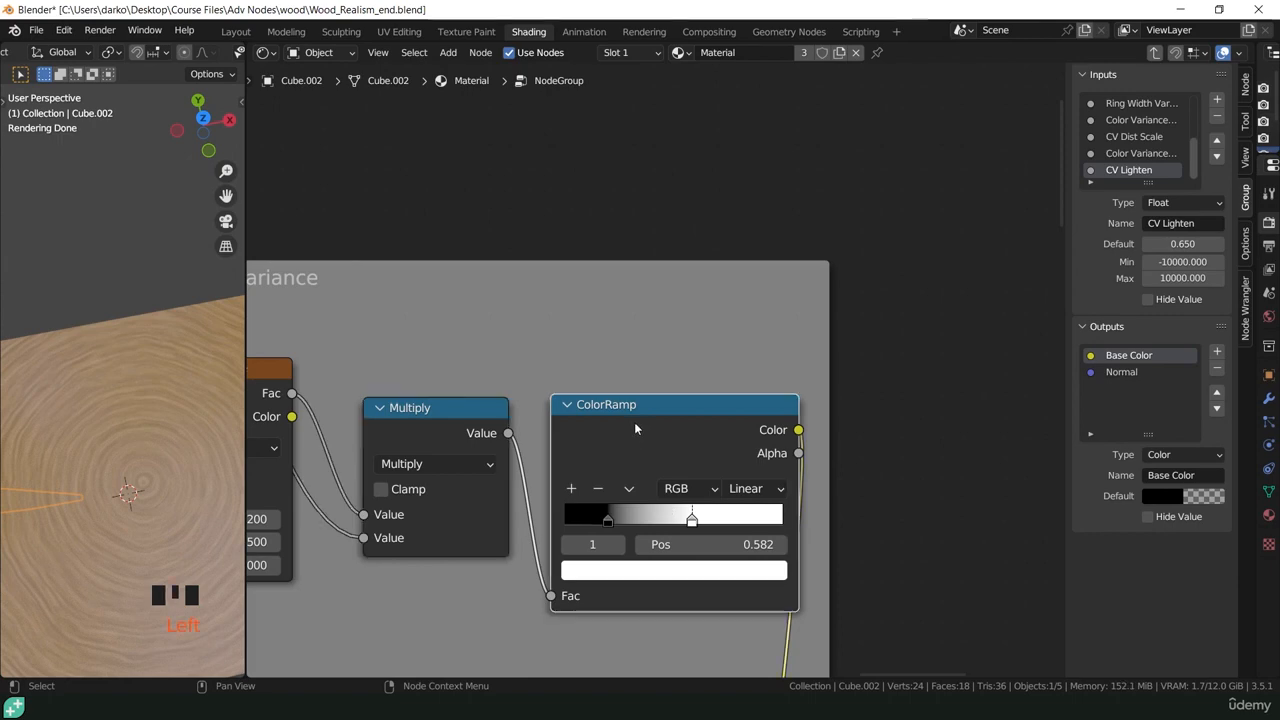
left_click(607, 521)
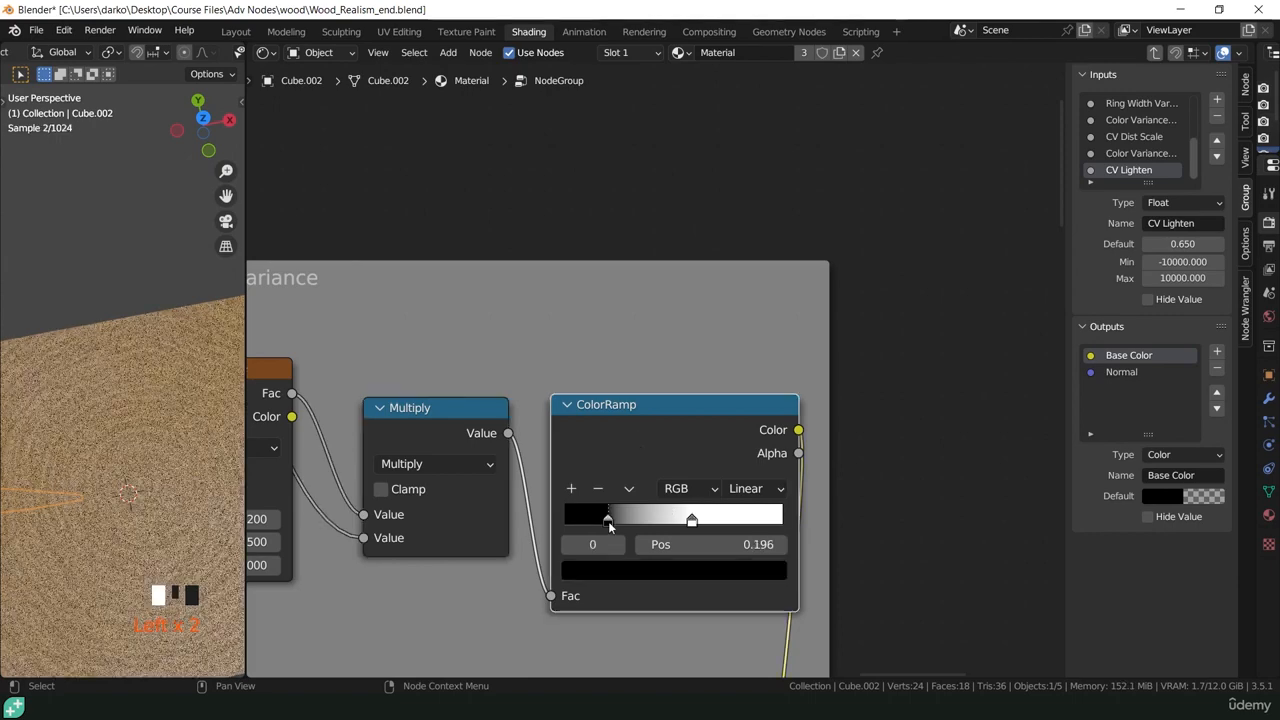
left_click(692, 520)
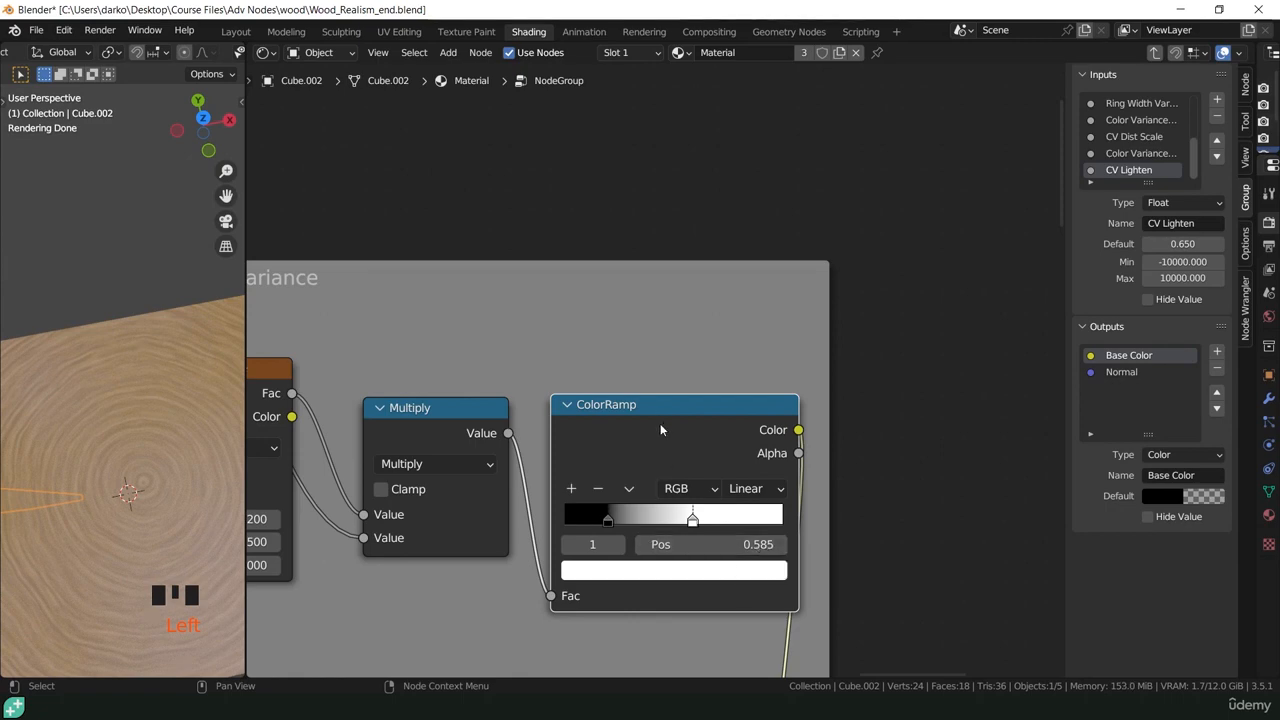
key("shift+s")
mouse_move(616, 528)
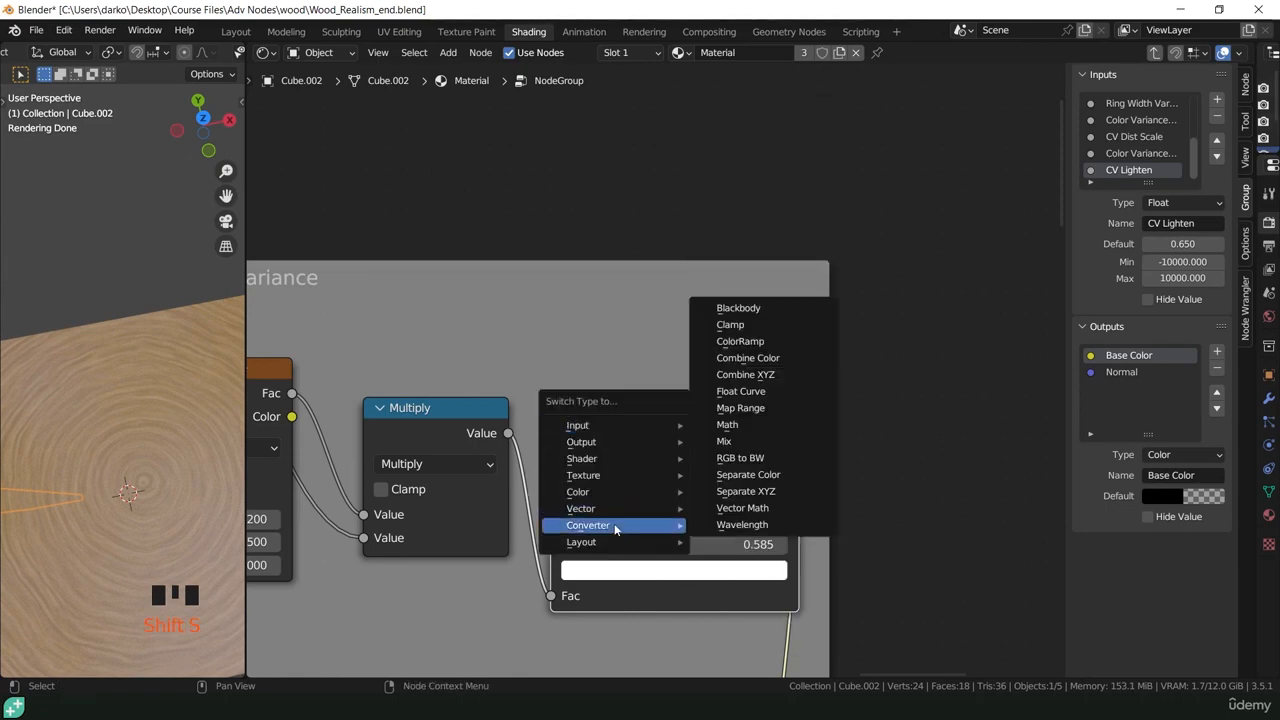
left_click(748, 408)
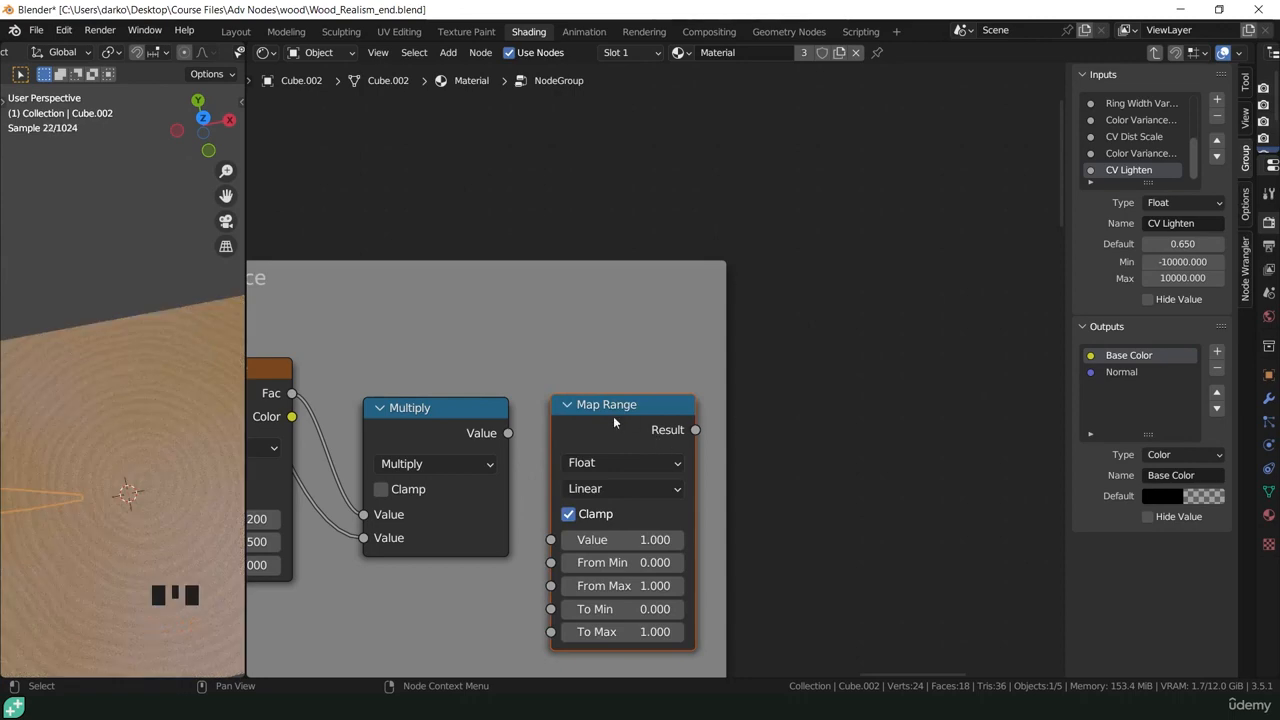
- Link the Color Variance Multiply output to the Map Range Value, and its Result to the second Multiply node in Color Mix
left_click_drag(509, 433, 551, 539)
scroll(551, 539, "down", 5)
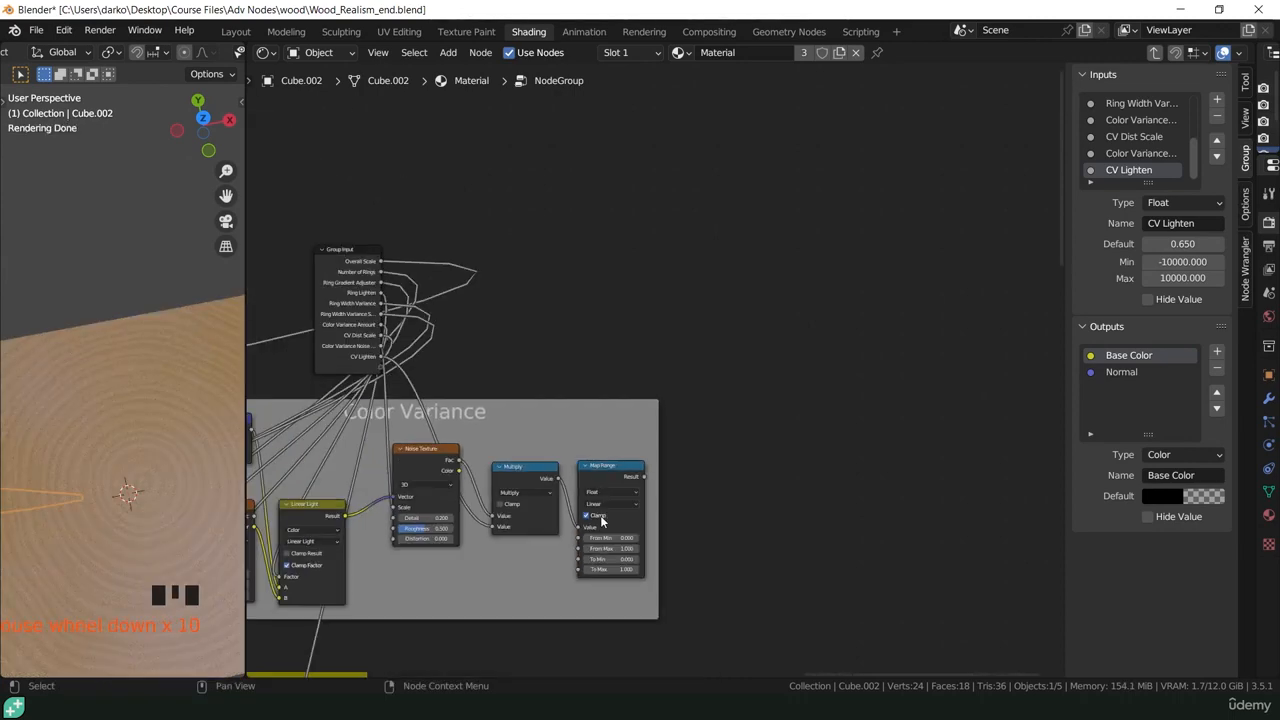
middle_click_drag(635, 512, 685, 366)
left_click_drag(653, 310, 667, 565)
- Set the Color Variance Map Range node's From Min to 0.2 and From Max to 0.55
scroll(677, 515, "up", 20)
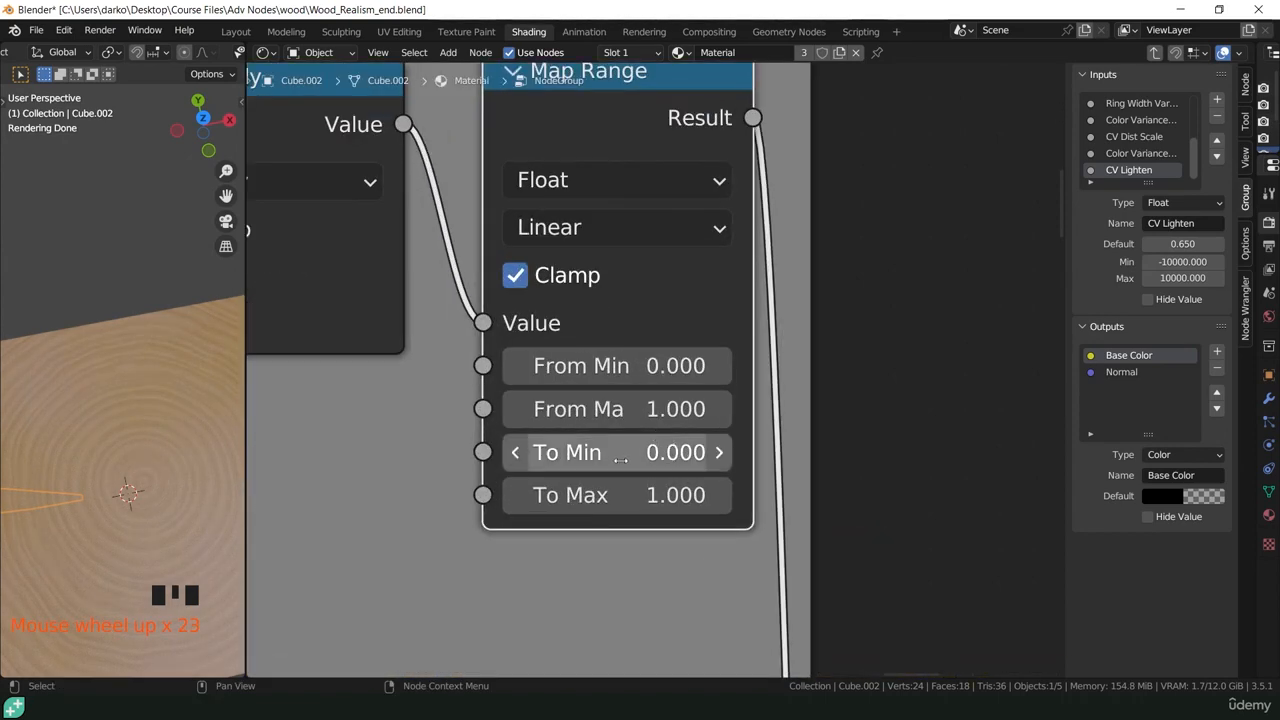
left_click(728, 368)
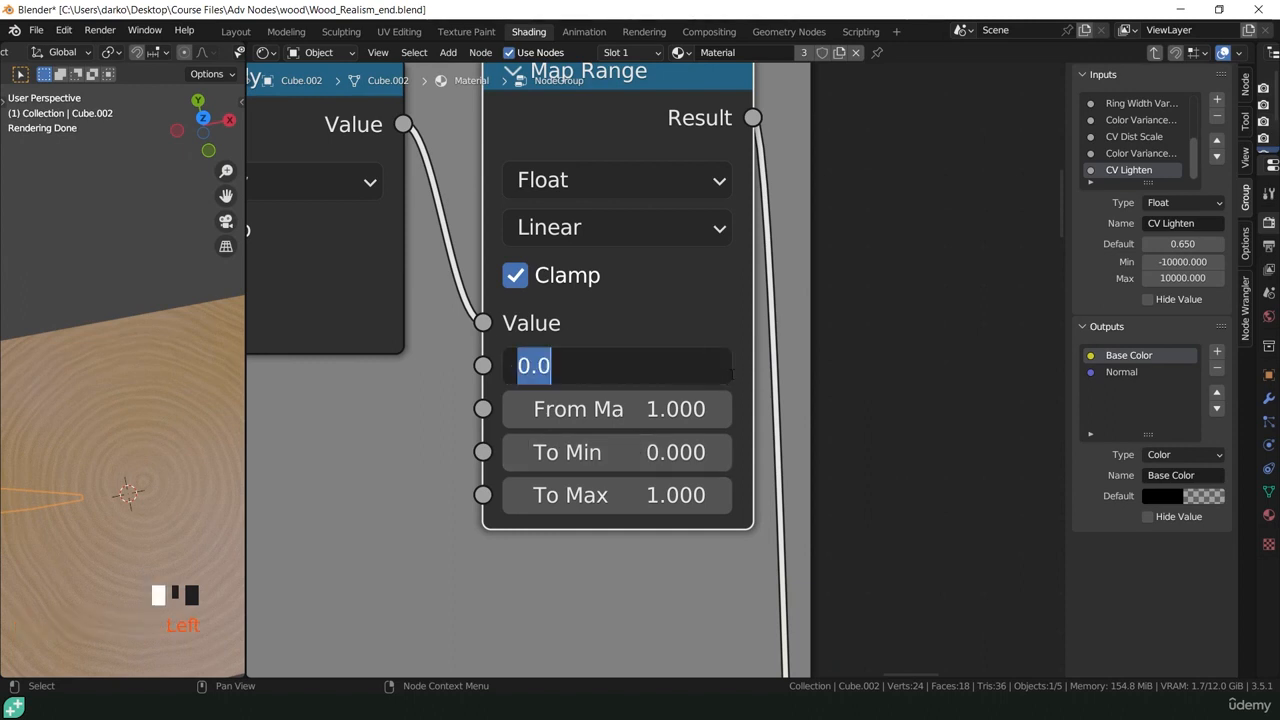
type("0.2")
key("Return")
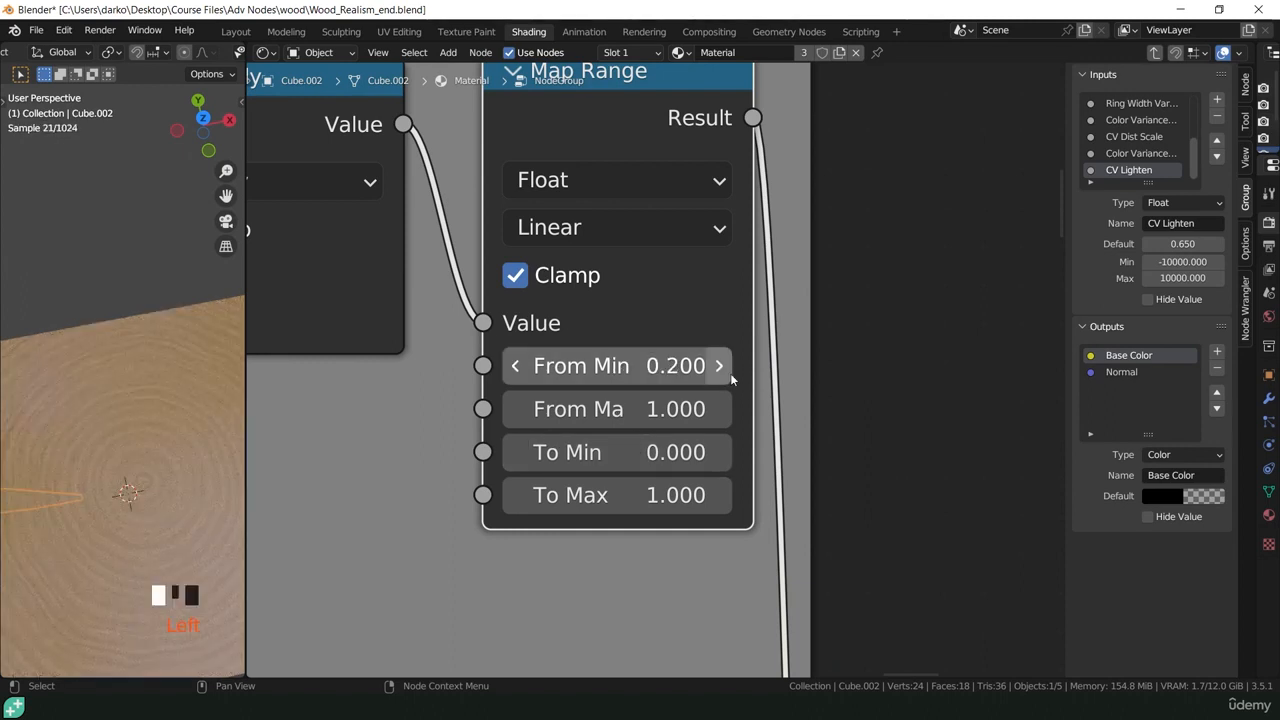
left_click(632, 420)
type(".55")
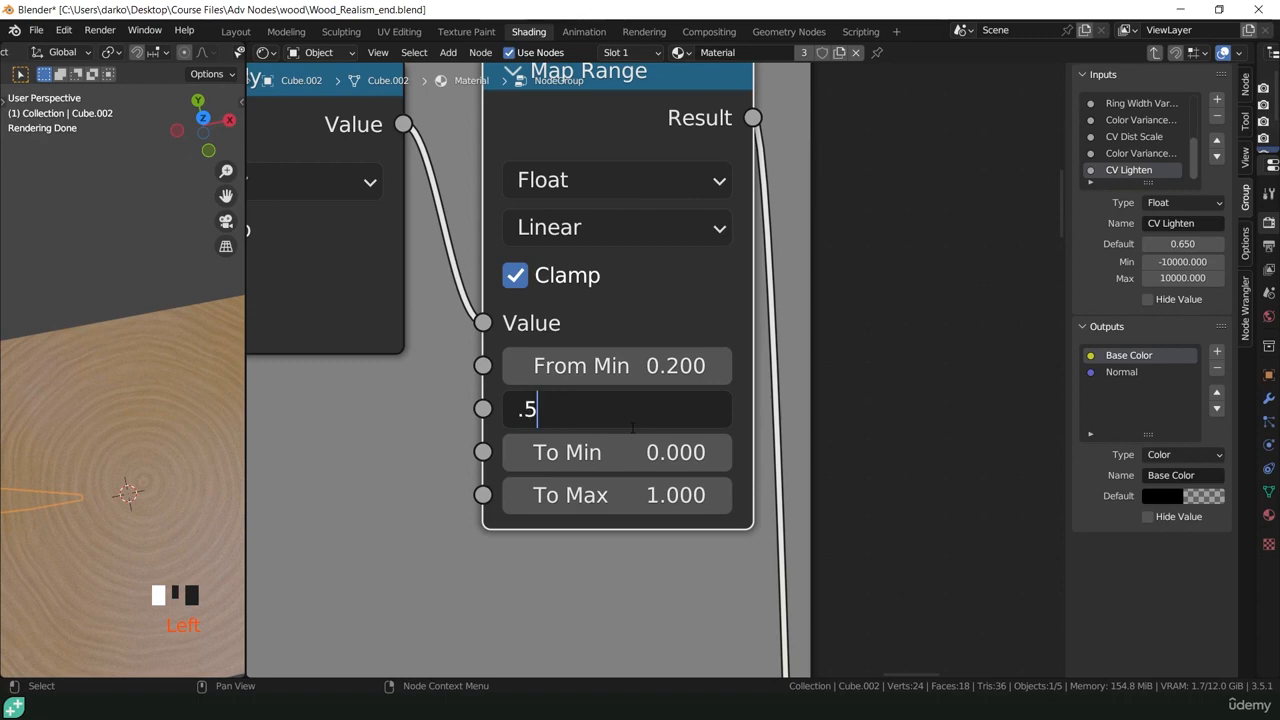
key("Return")
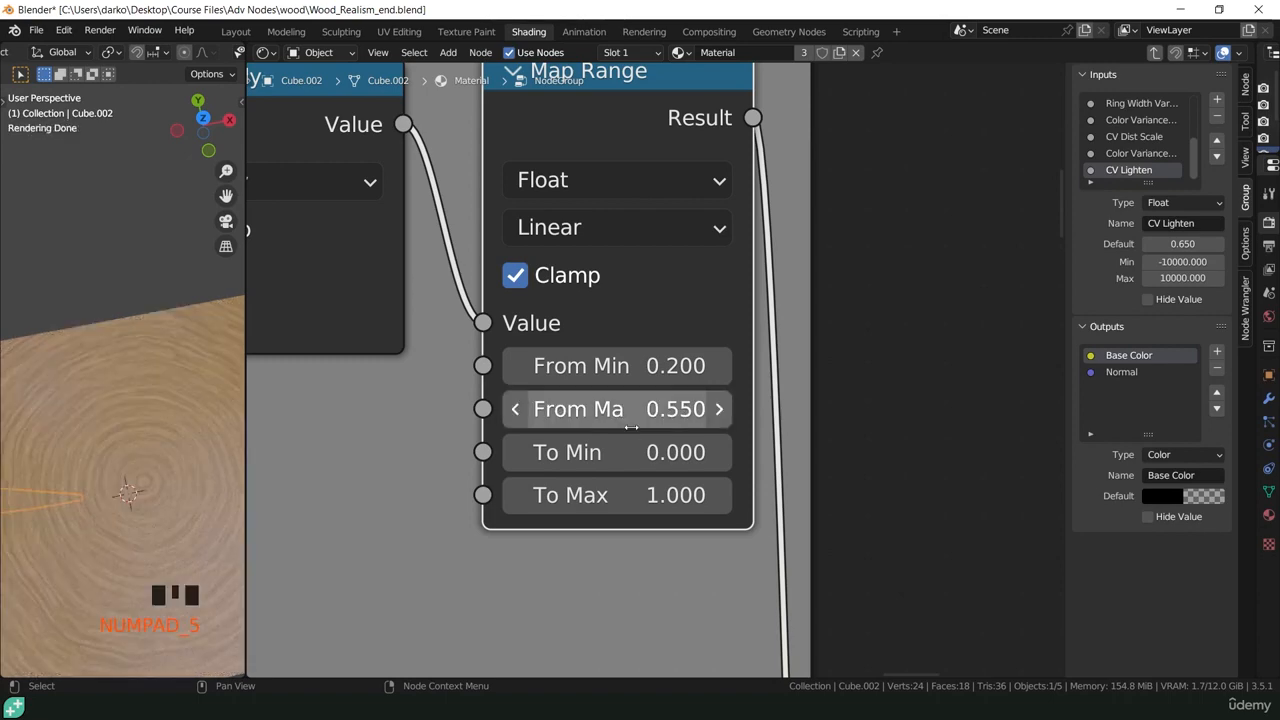
- Expose From Min and From Max of the Color Variance Map Range node as group inputs
scroll(591, 335, "down", 4)
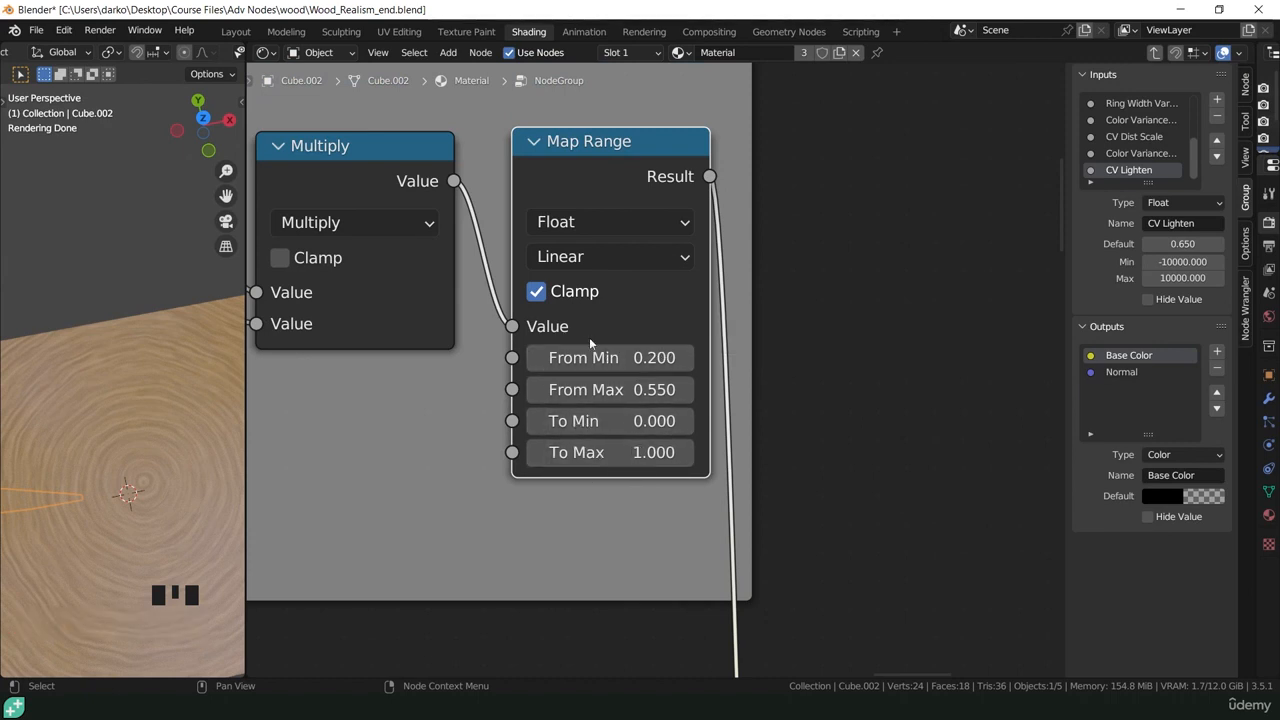
middle_click_drag(634, 357, 654, 425)
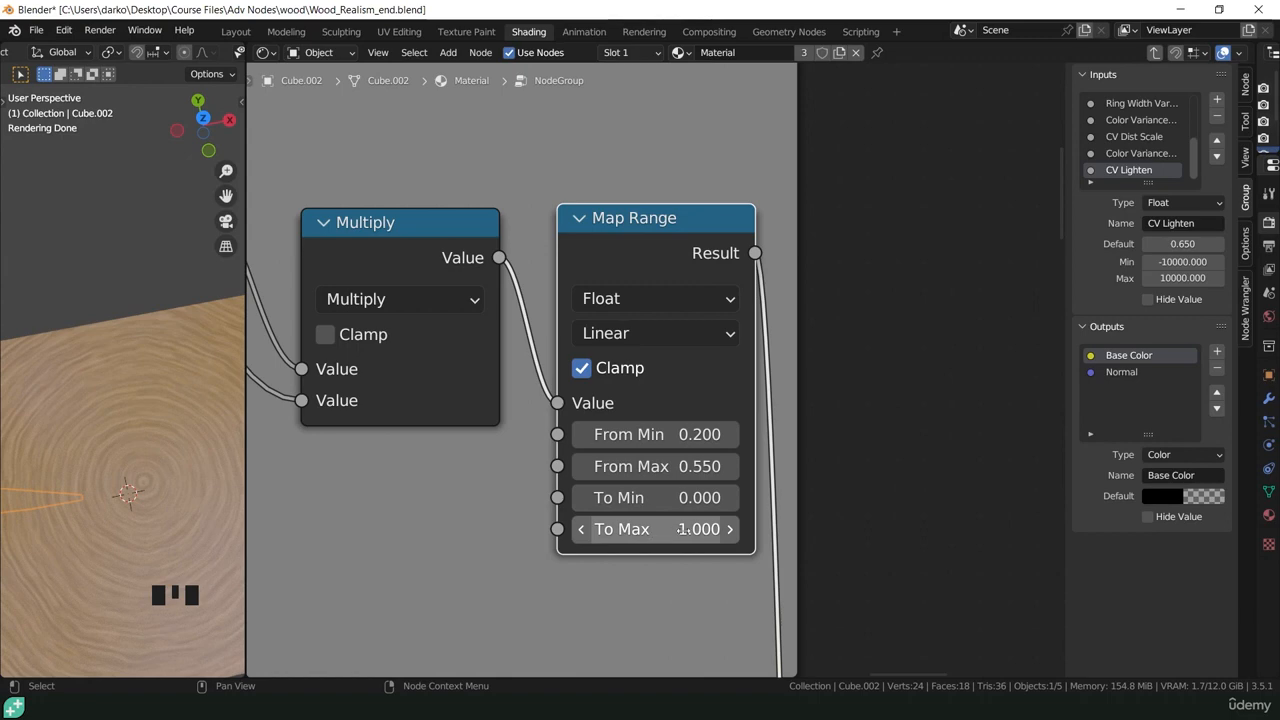
scroll(632, 466, "down", 4)
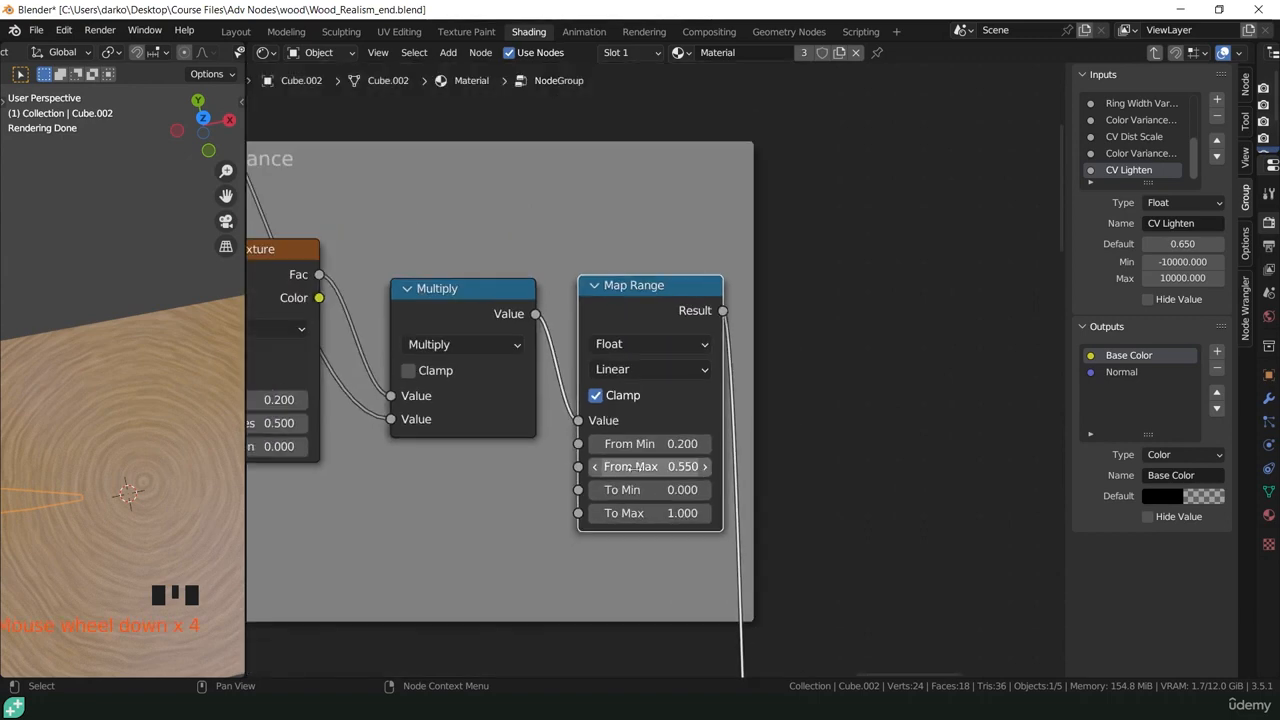
scroll(632, 466, "down", 2)
middle_click_drag(610, 428, 716, 570)
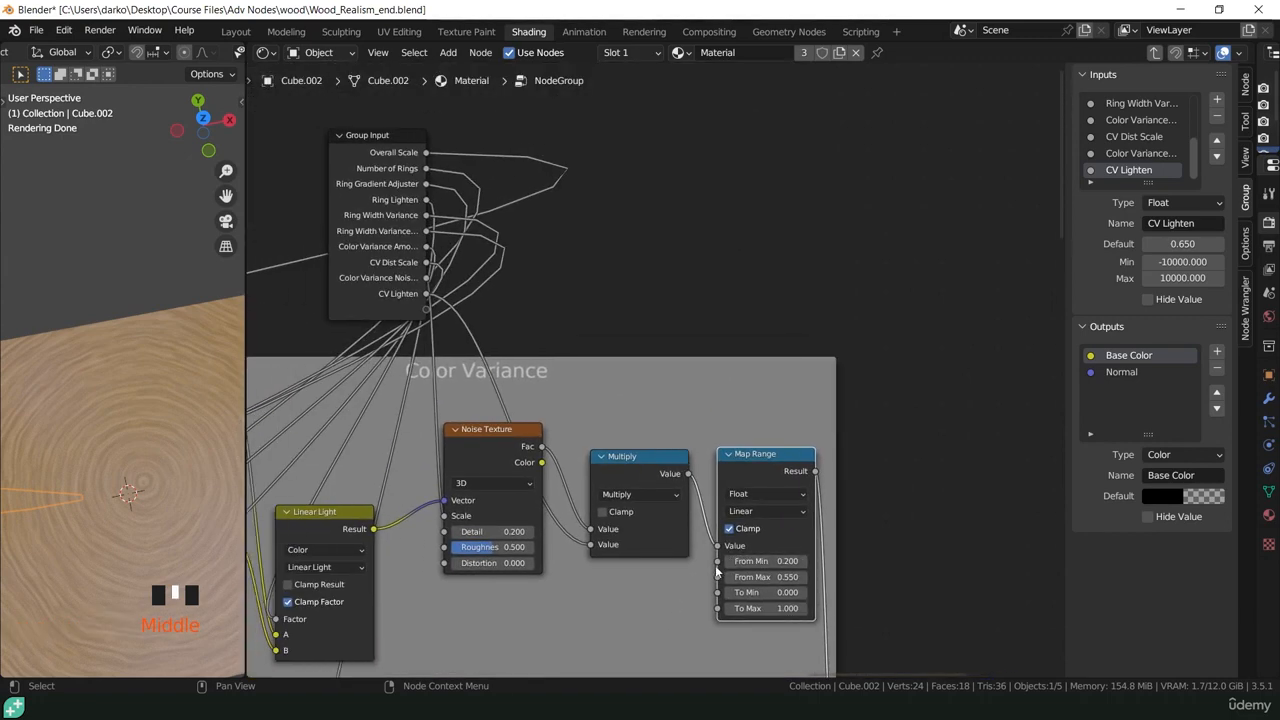
left_click_drag(717, 561, 426, 324)
- Rename the From Min group input to CV Black and the From Max group input to CV White
left_click(1125, 153)
double_click(1168, 223)
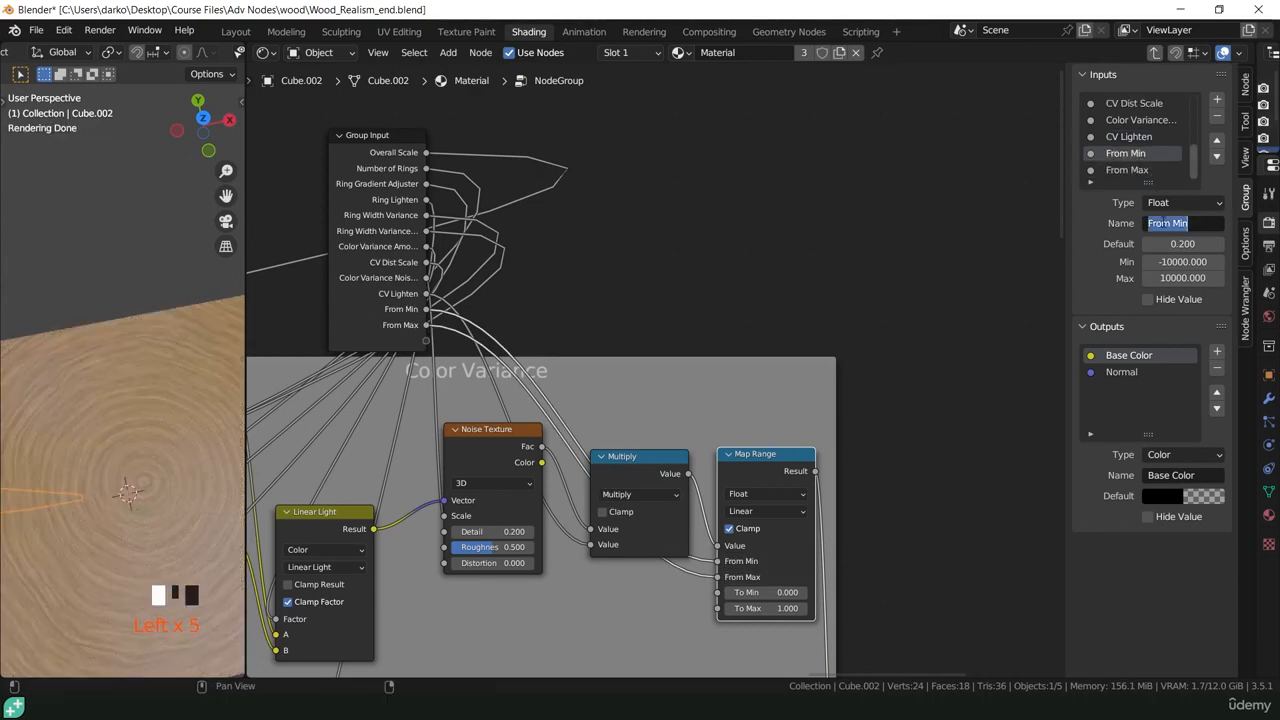
type("CV Black")
key("Return")
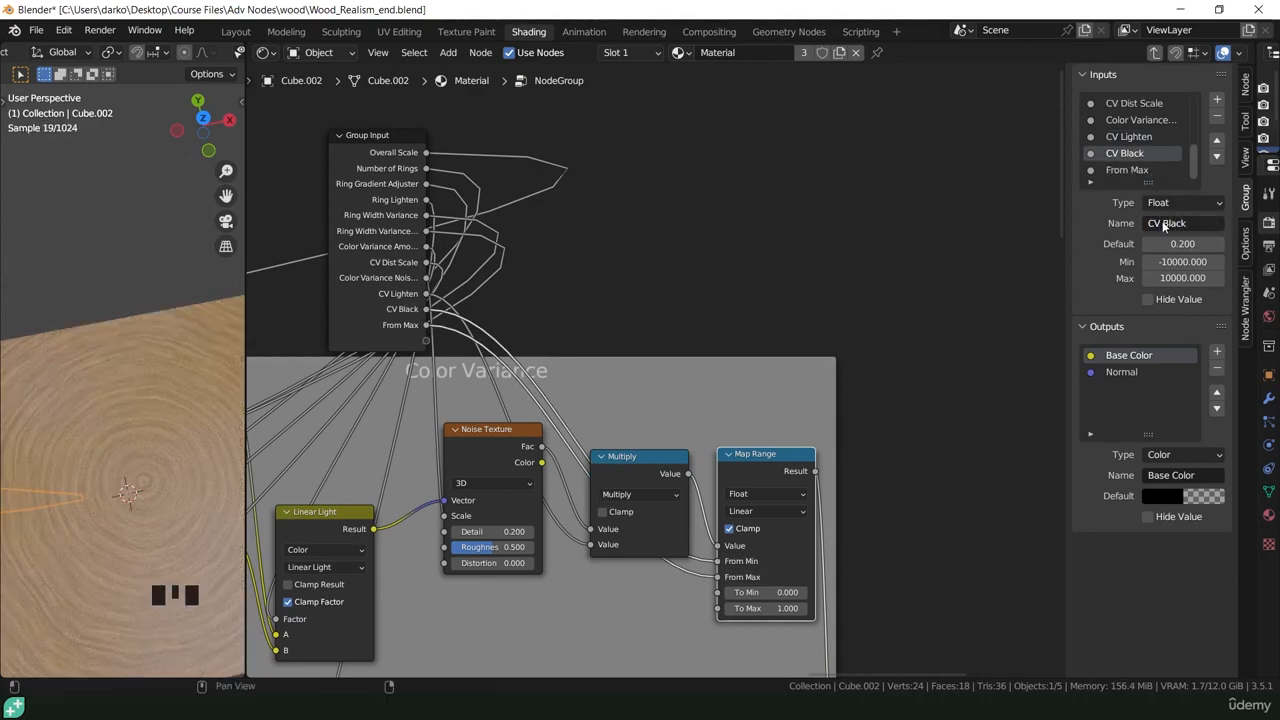
left_click(1127, 170)
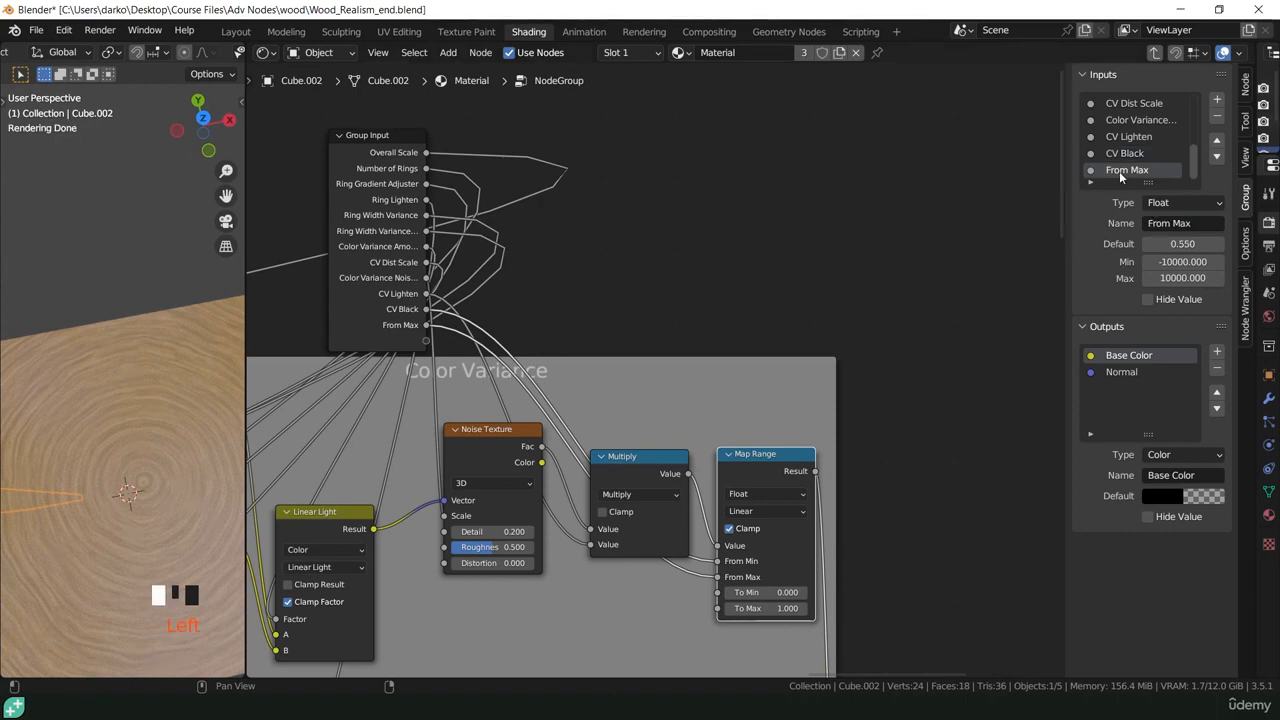
double_click(1168, 223)
type("CV White")
key("Return")
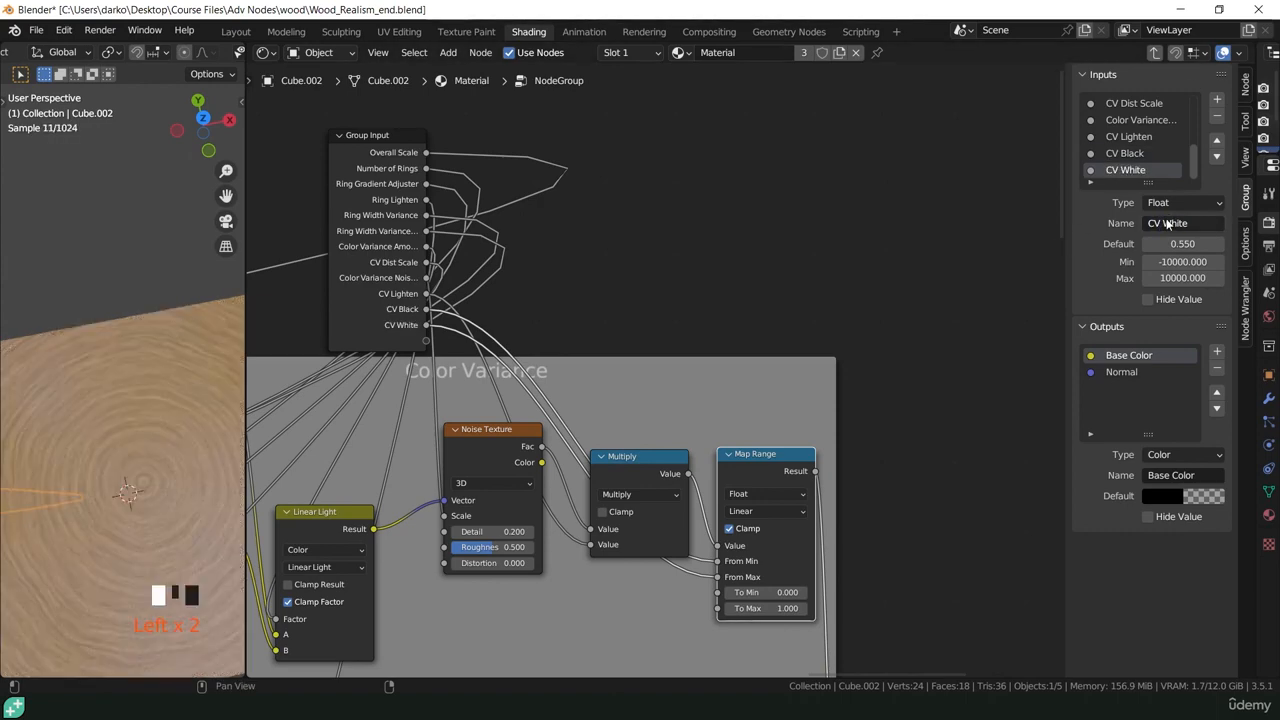
- Limit the CV Black group input to a minimum of 0 and a maximum of 0.49
left_click(1137, 154)
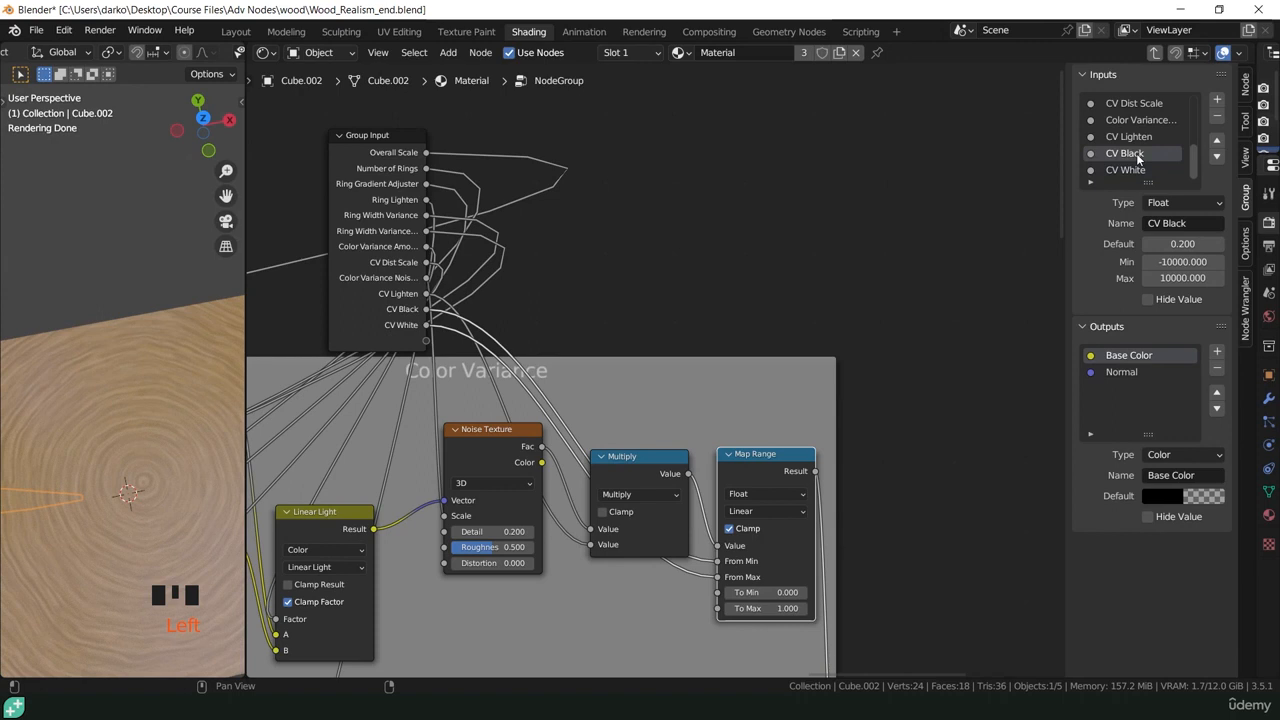
double_click(1180, 261)
type("0")
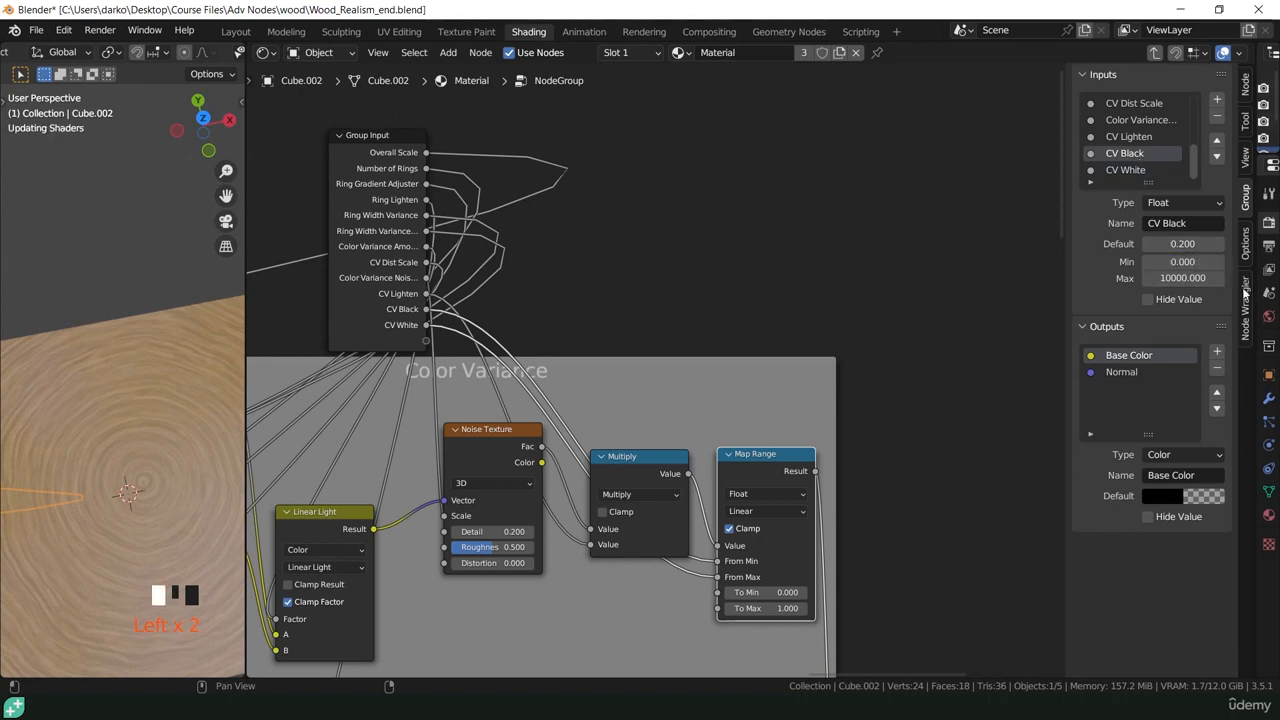
left_click(1183, 278)
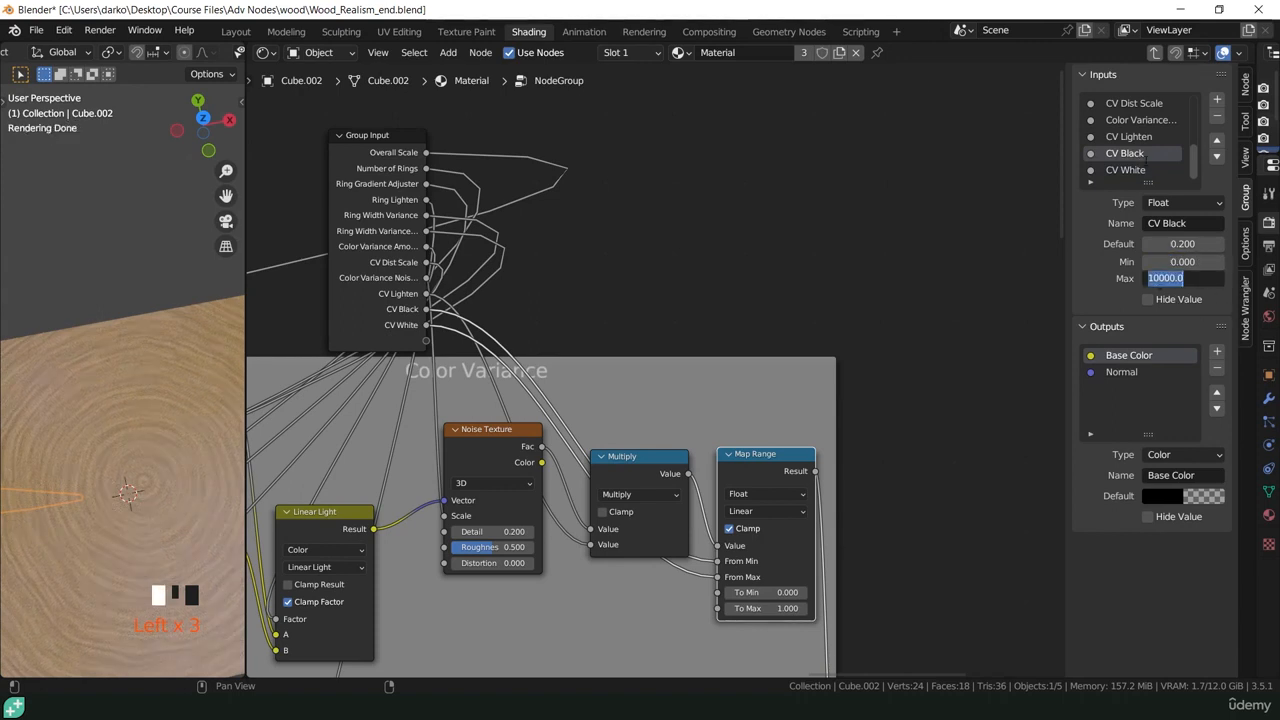
key("BackSpace")
type("1")
key("Return")
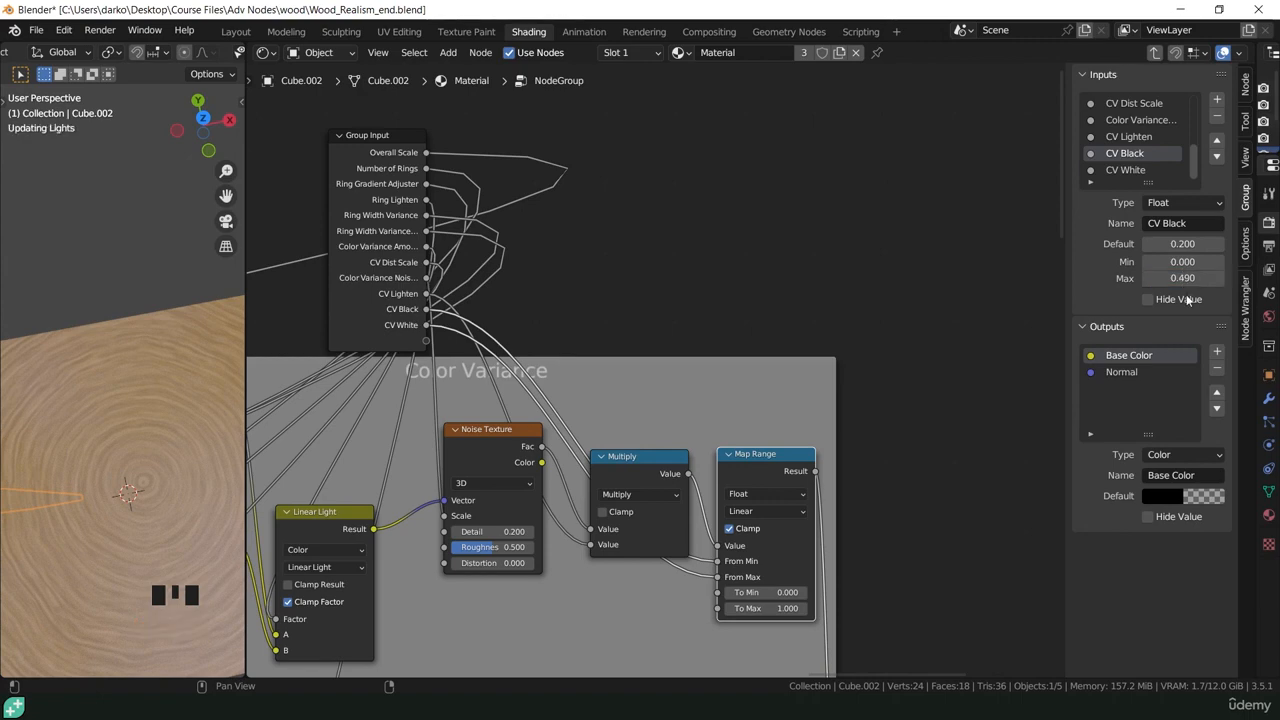
- Limit the CV White group input to a minimum of 0.5 and a maximum of 1
left_click(1125, 170)
double_click(1183, 261)
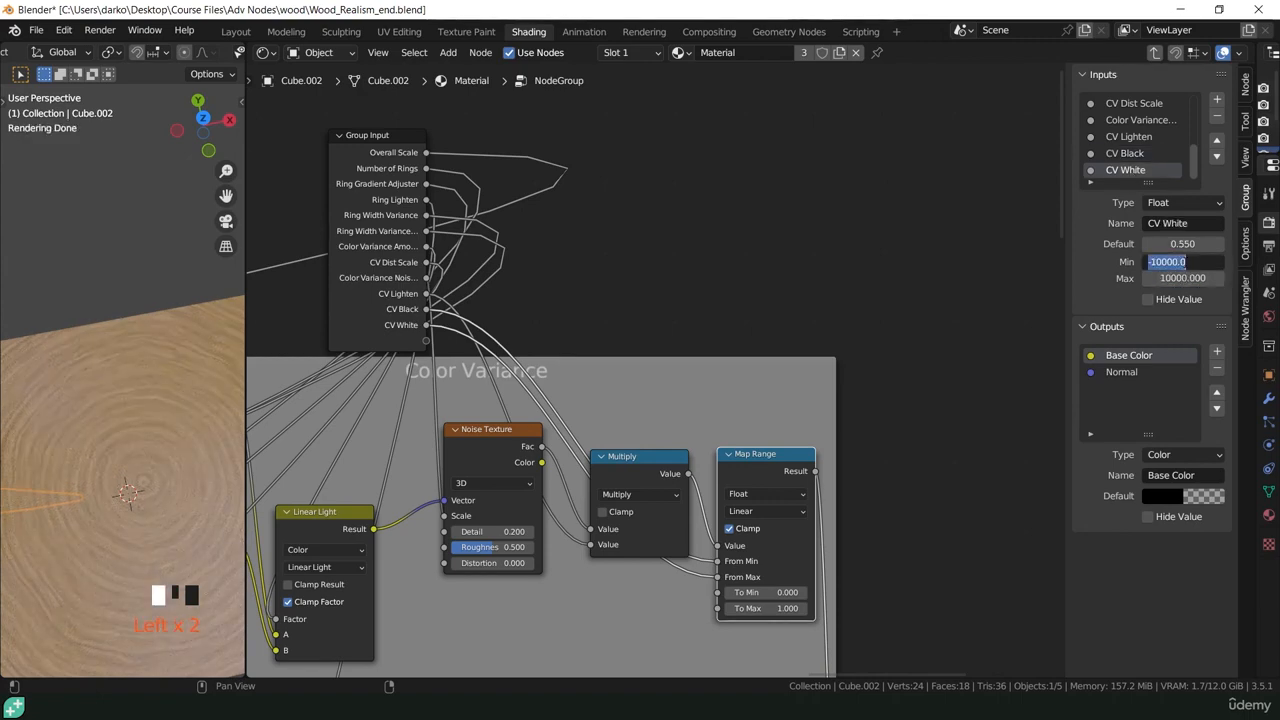
type("0.5")
key("Return")
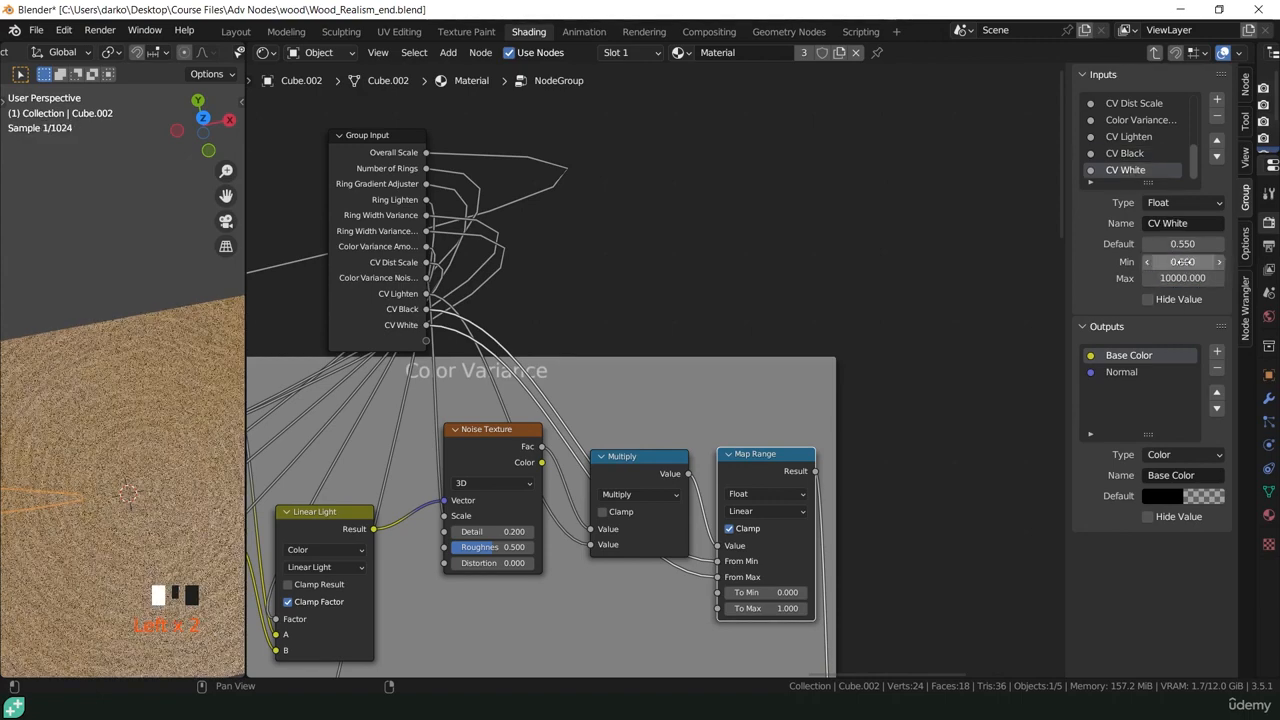
left_click(1183, 278)
type("1")
key("Return")
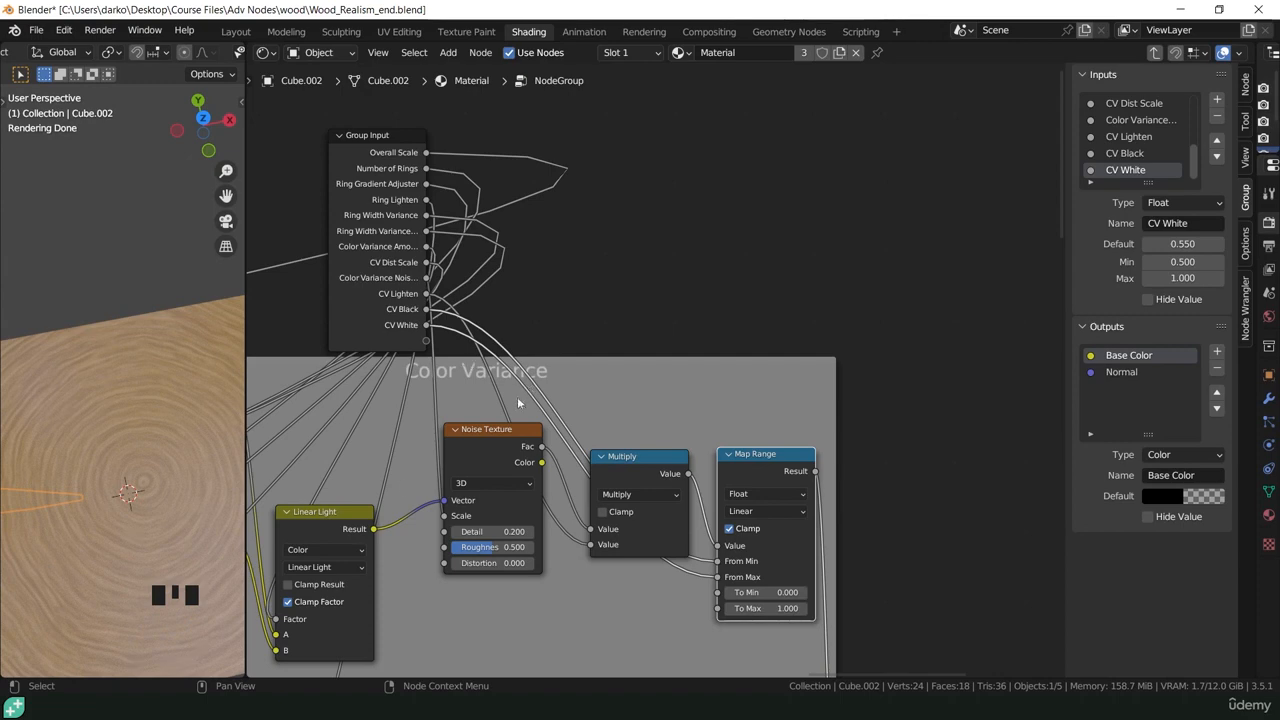
- Expose the Factor of the second Multiply node in Color Mix as a group input and name it Color Variance Amount
left_click(886, 453)
scroll(869, 461, "down", 10)
middle_click_drag(866, 474, 822, 332)
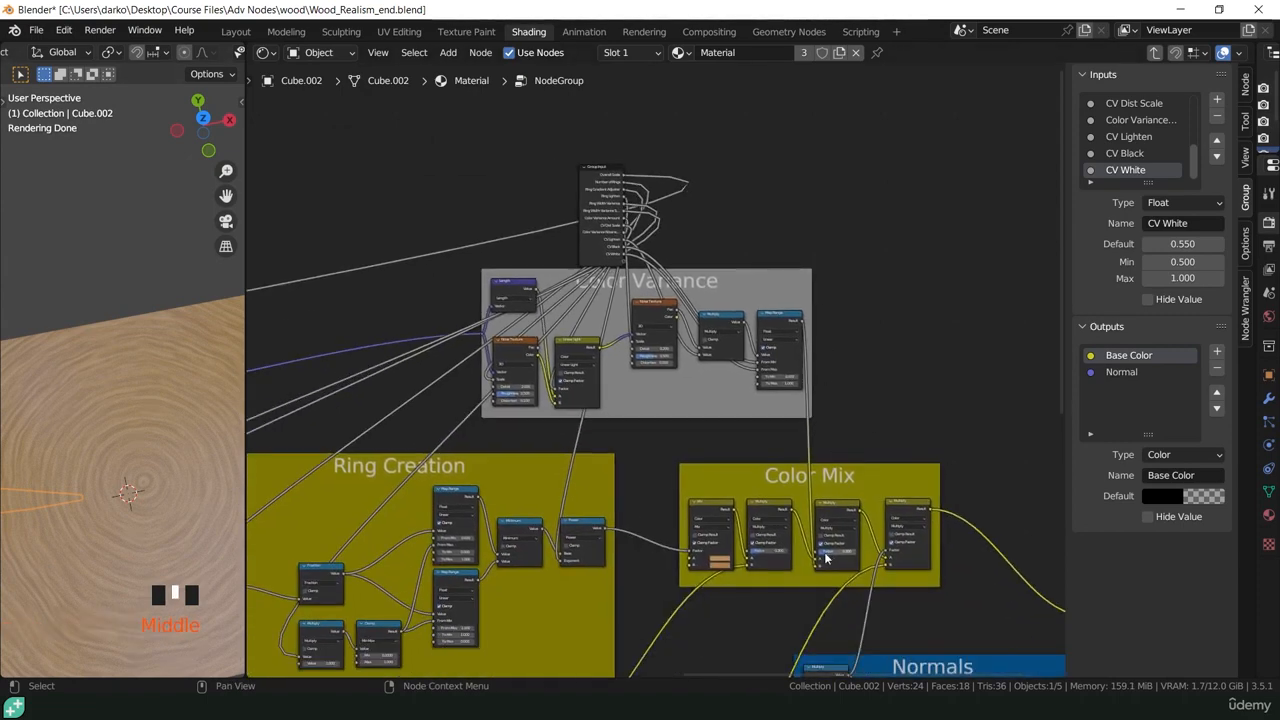
left_click_drag(815, 558, 624, 262)
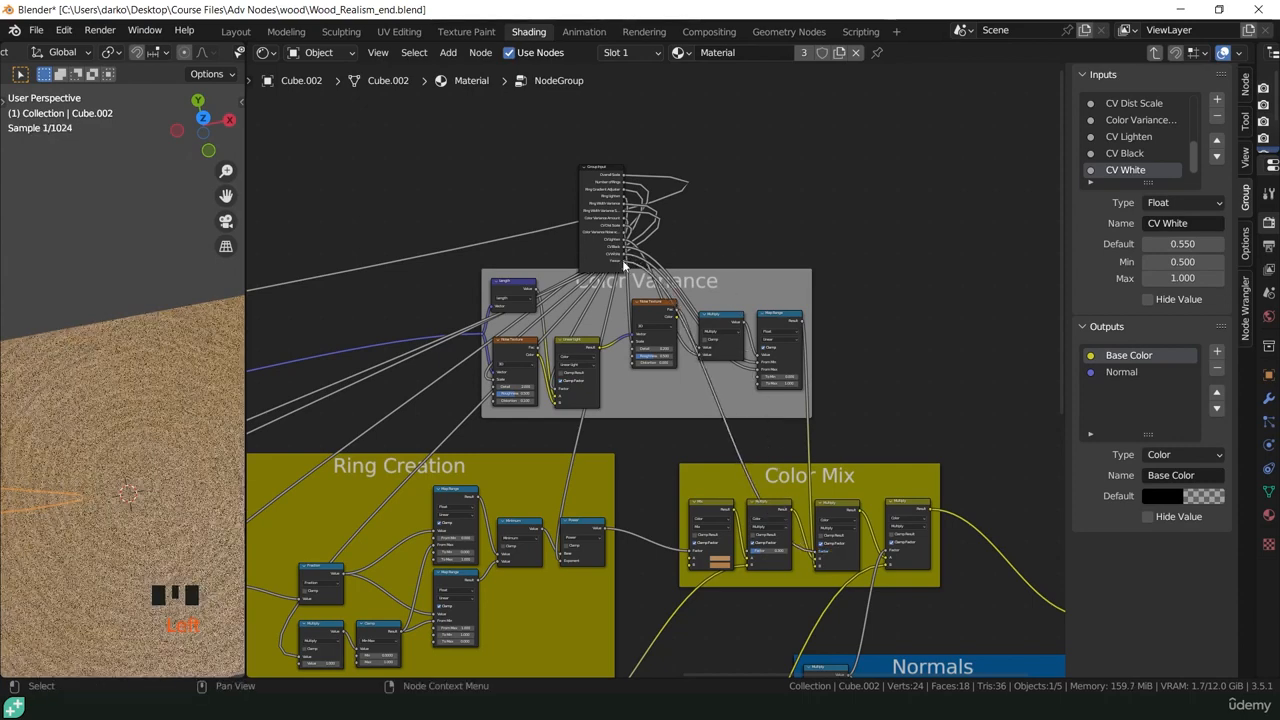
scroll(1183, 154, "down", 1)
left_click(1120, 171)
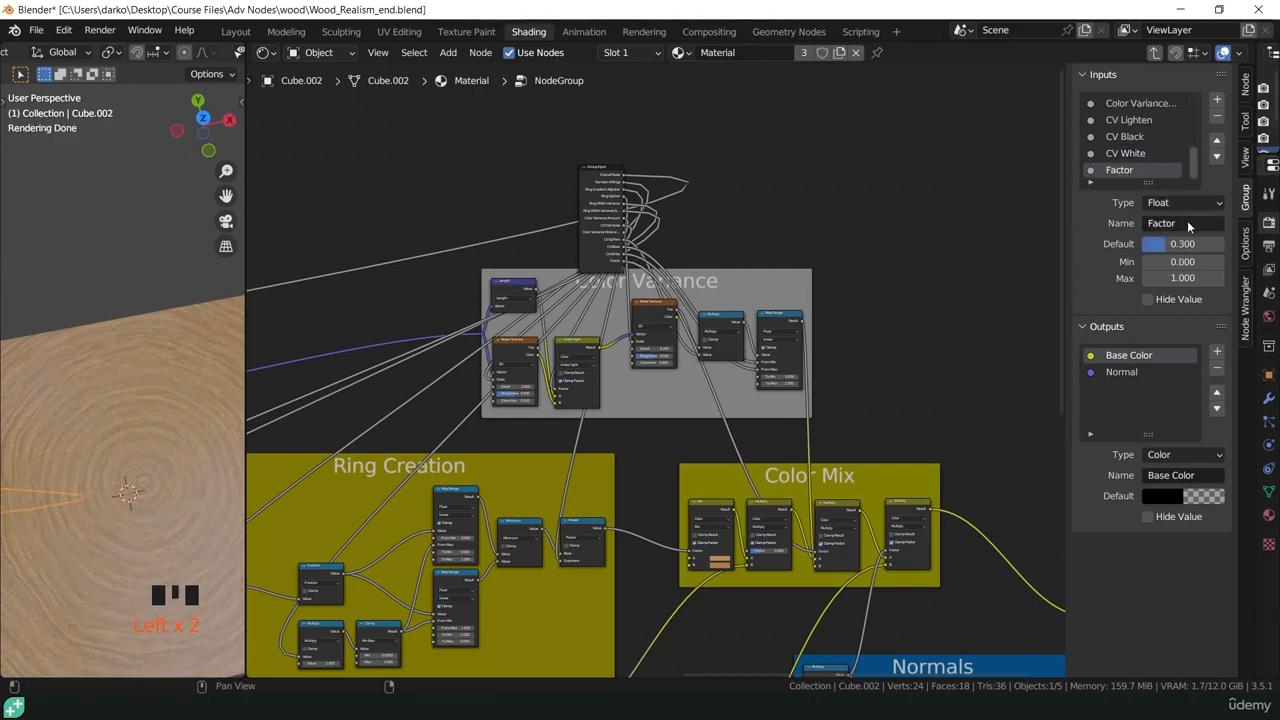
type("Color Variance Amount")
key("Return")
- Reorder the group inputs so the new Color Variance Amount sits directly above the existing input of the same name
left_click(1222, 141)
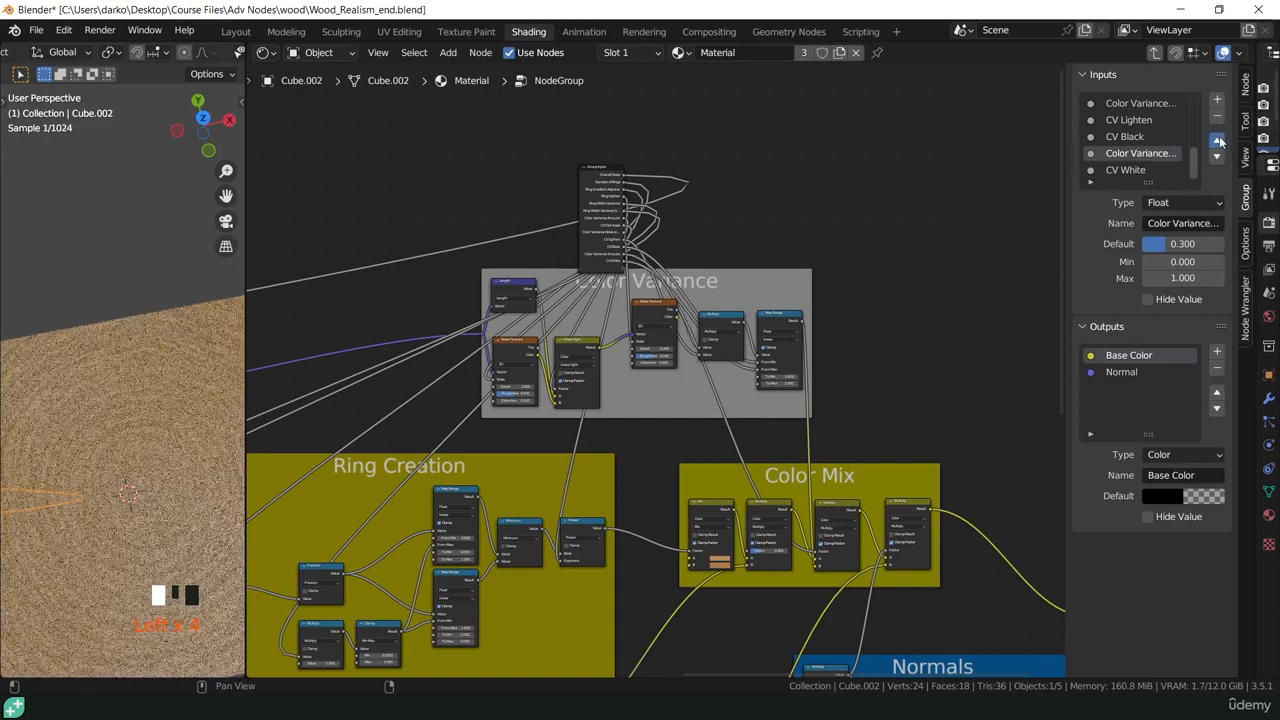
left_click(1222, 141)
left_click(1222, 141)
left_click(1222, 141)
scroll(1160, 150, "up", 3)
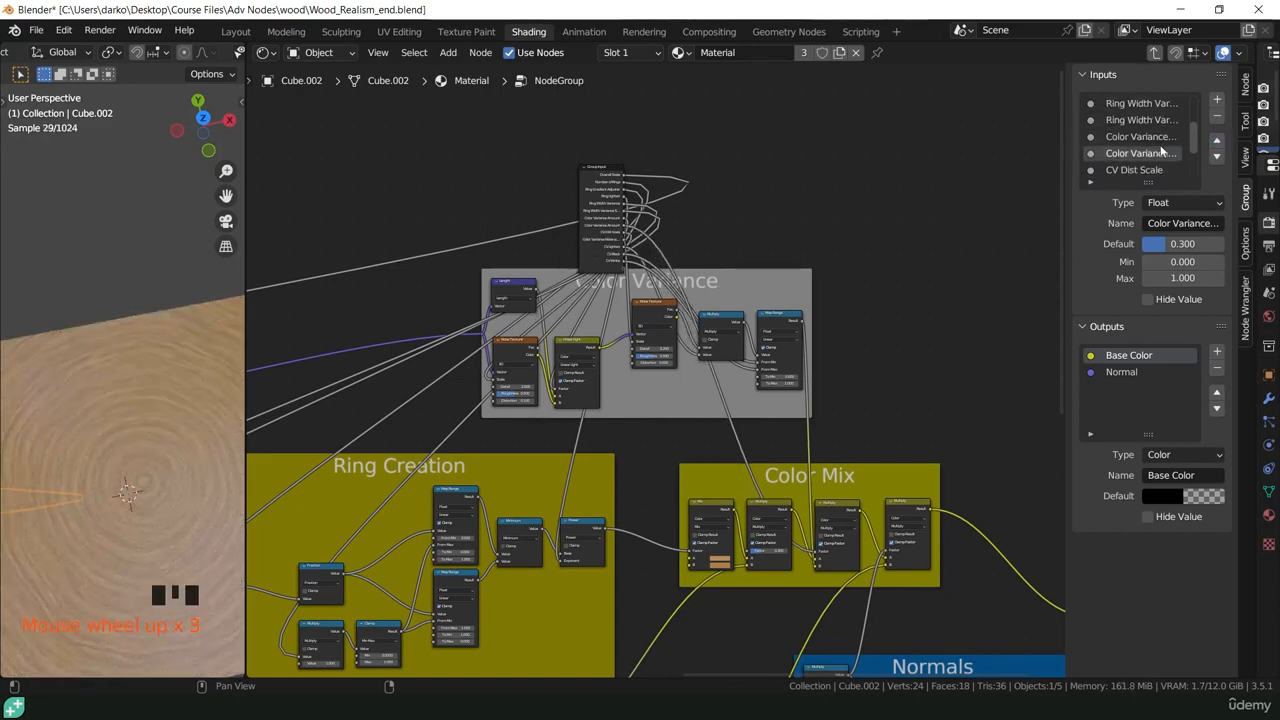
left_click(1217, 142)
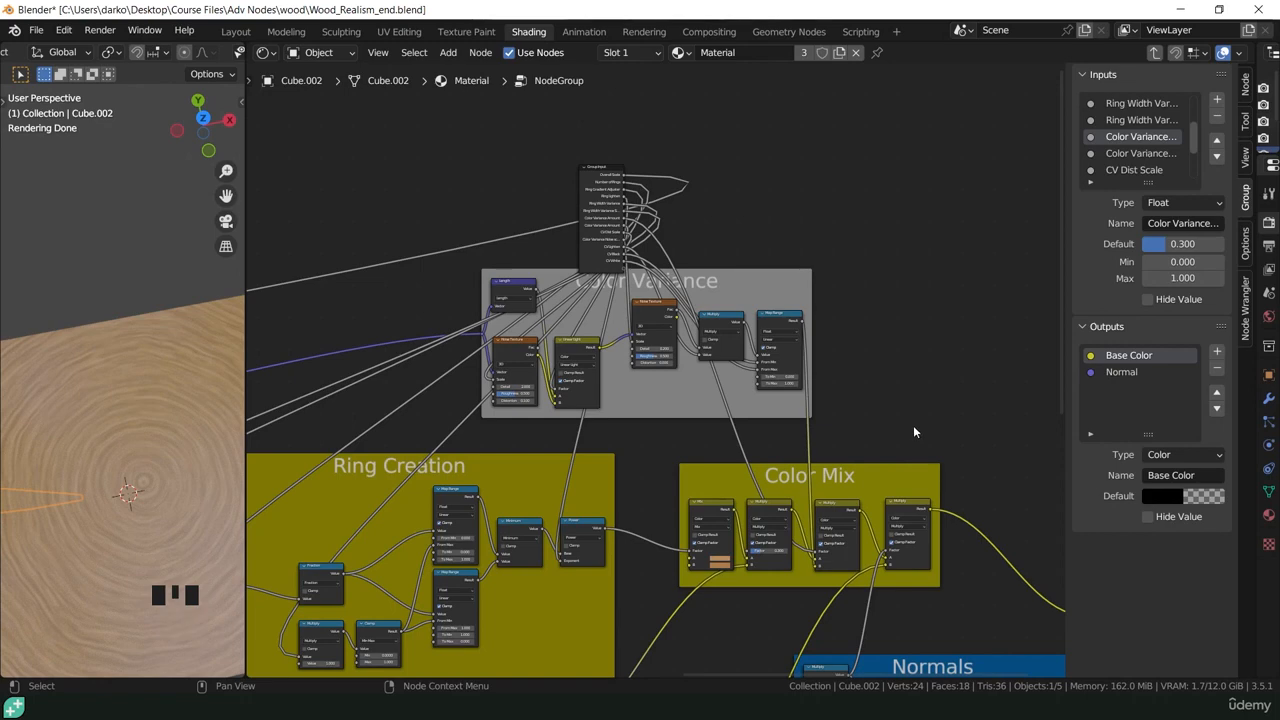
scroll(603, 235, "up", 4)
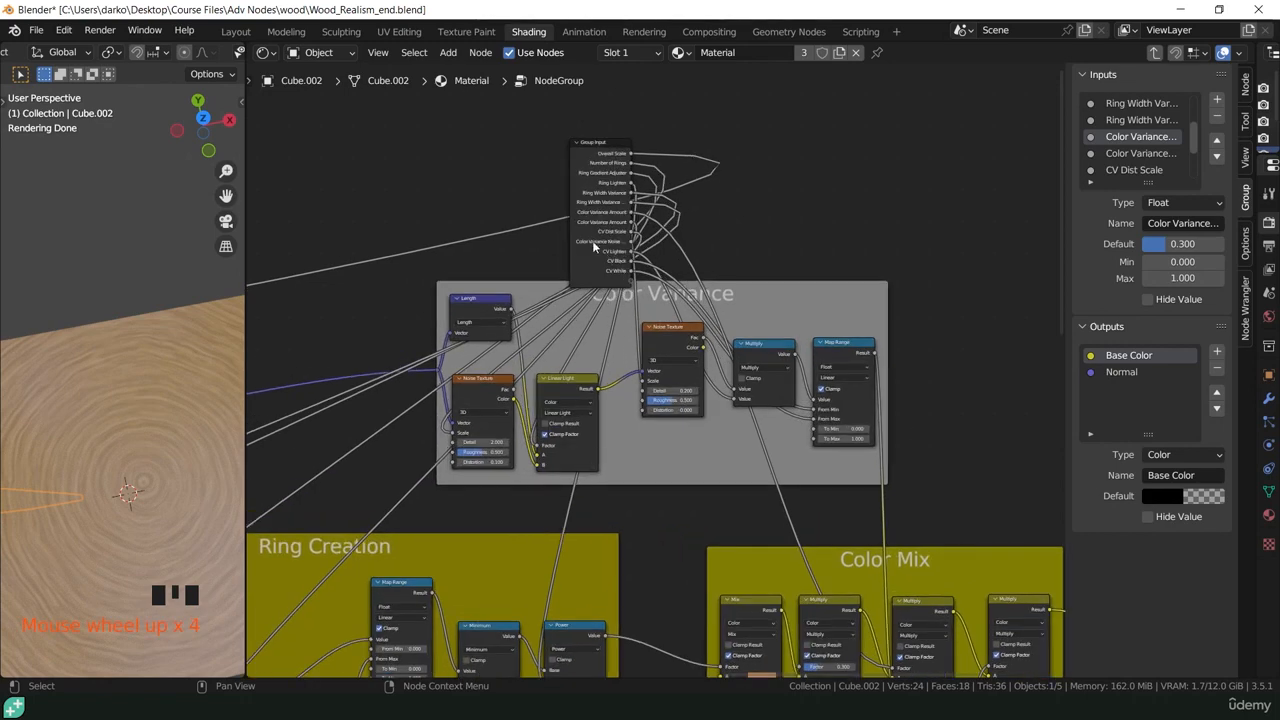
middle_click_drag(592, 240, 637, 164)
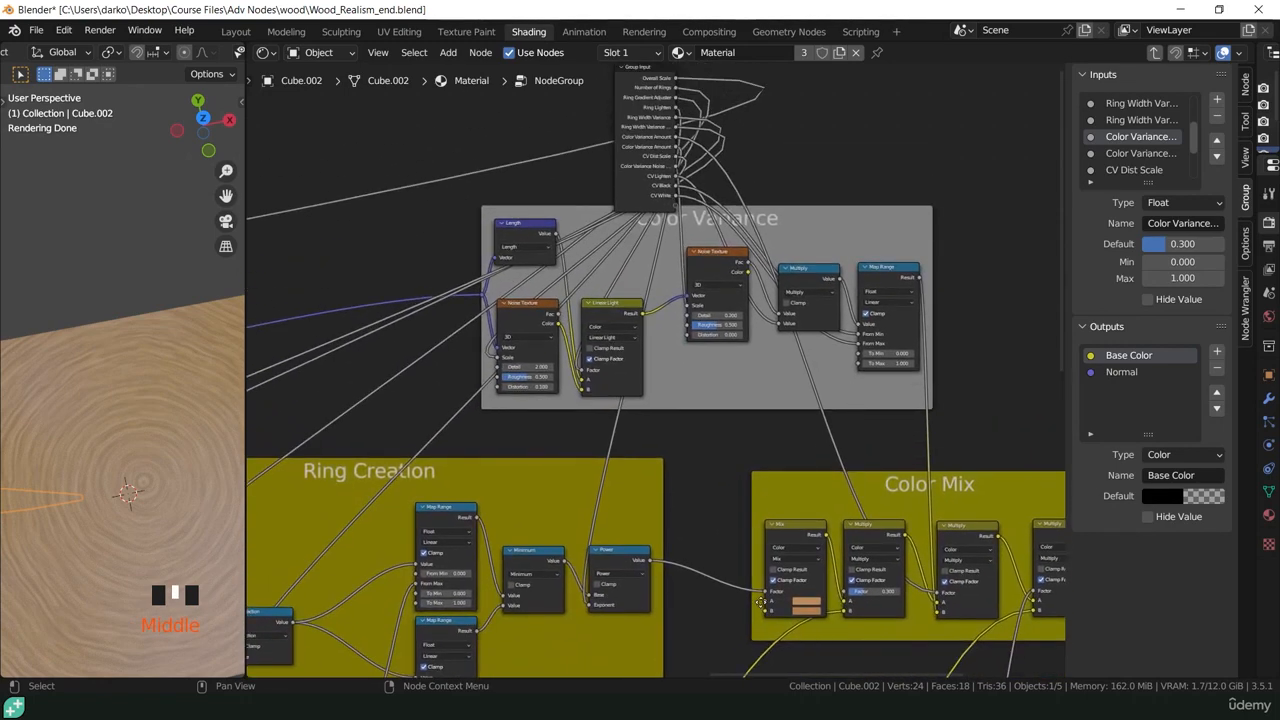
- Expose colors A and B of the first Mix node in Color Mix as group inputs and name A Base Color
left_click_drag(765, 602, 676, 205)
left_click_drag(768, 610, 676, 215)
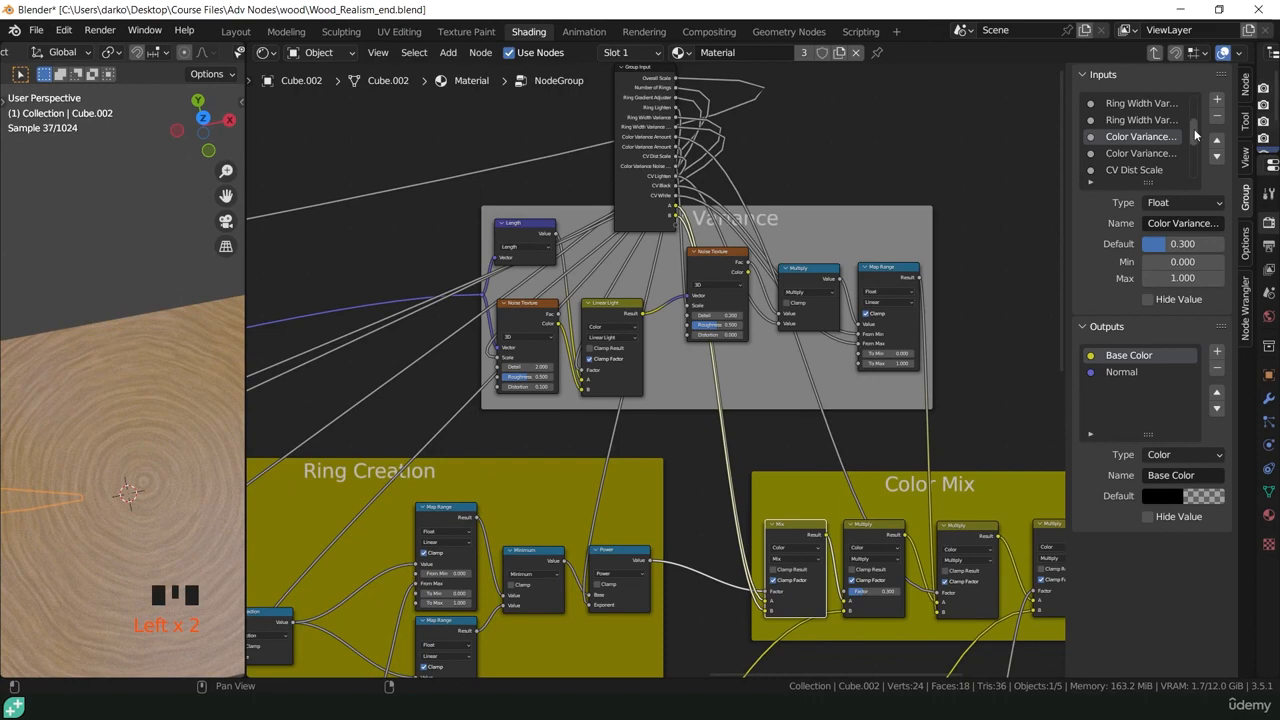
scroll(1150, 140, "down", 5)
left_click(1130, 153)
double_click(1183, 223)
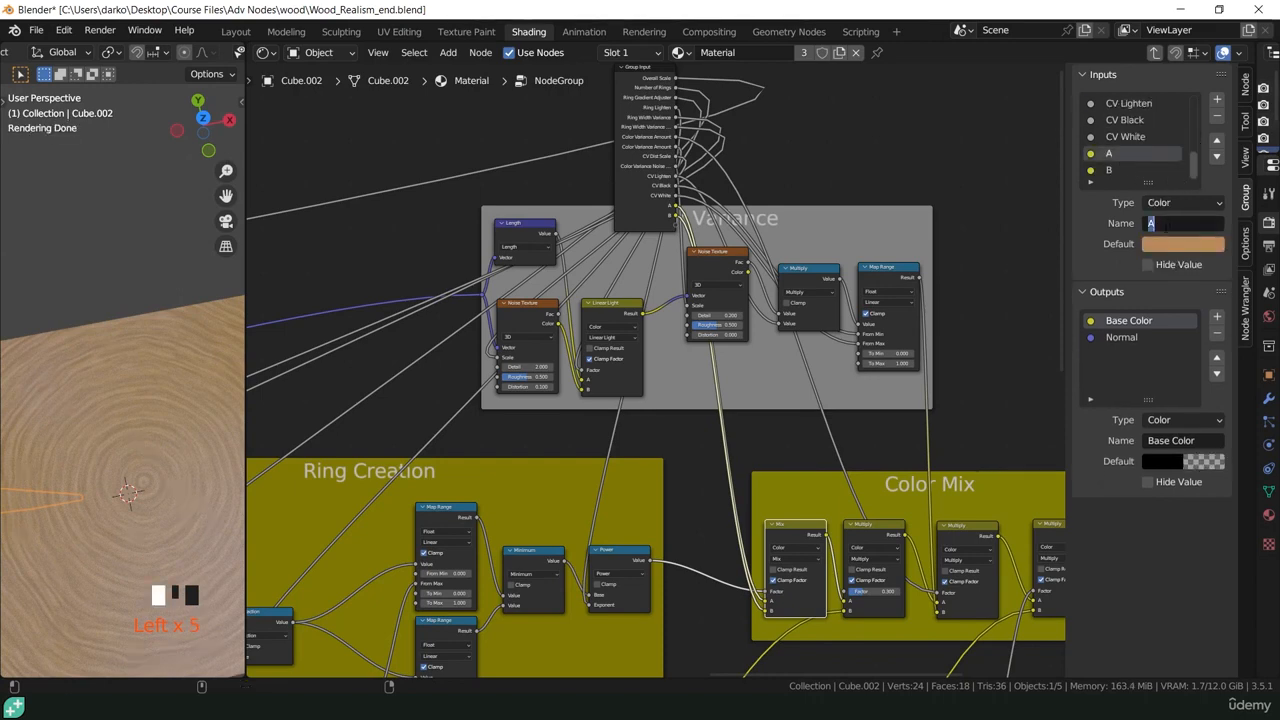
type("Base Color")
key("Return")
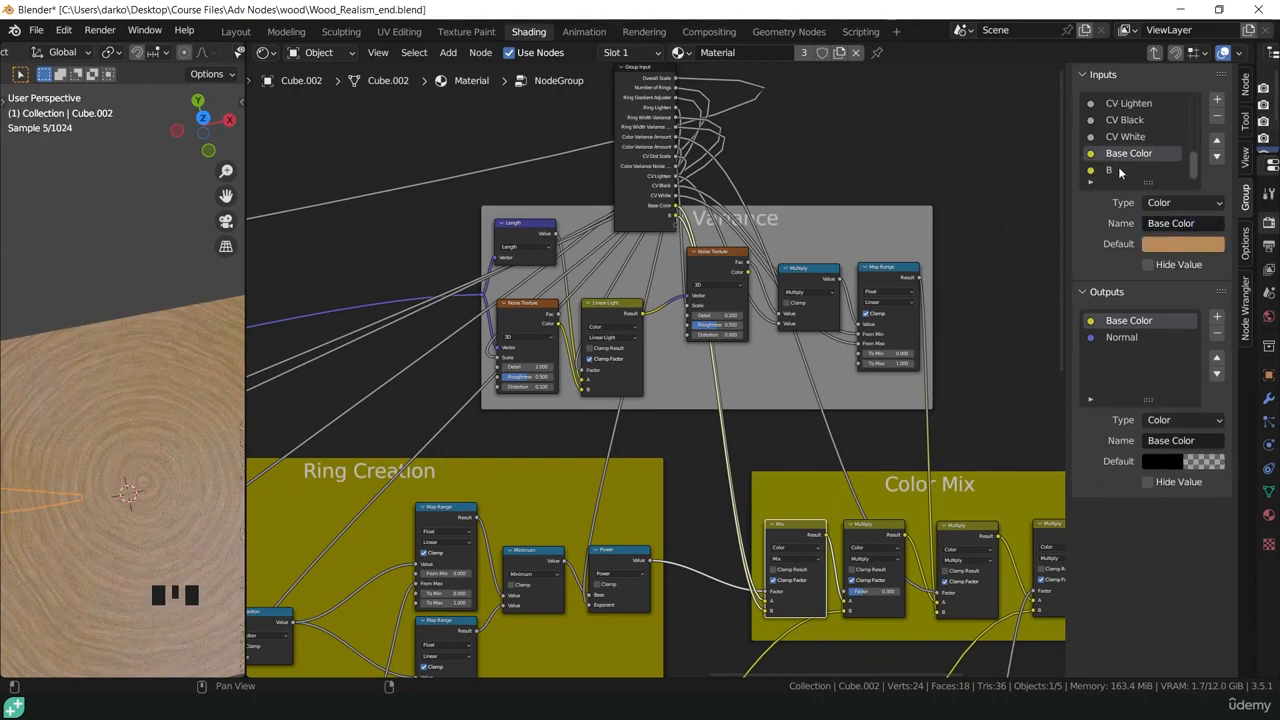
- Rename the group input B to Secondary Color
left_click(1122, 170)
left_click(1184, 223)
type("Secondary Color")
key("Return")
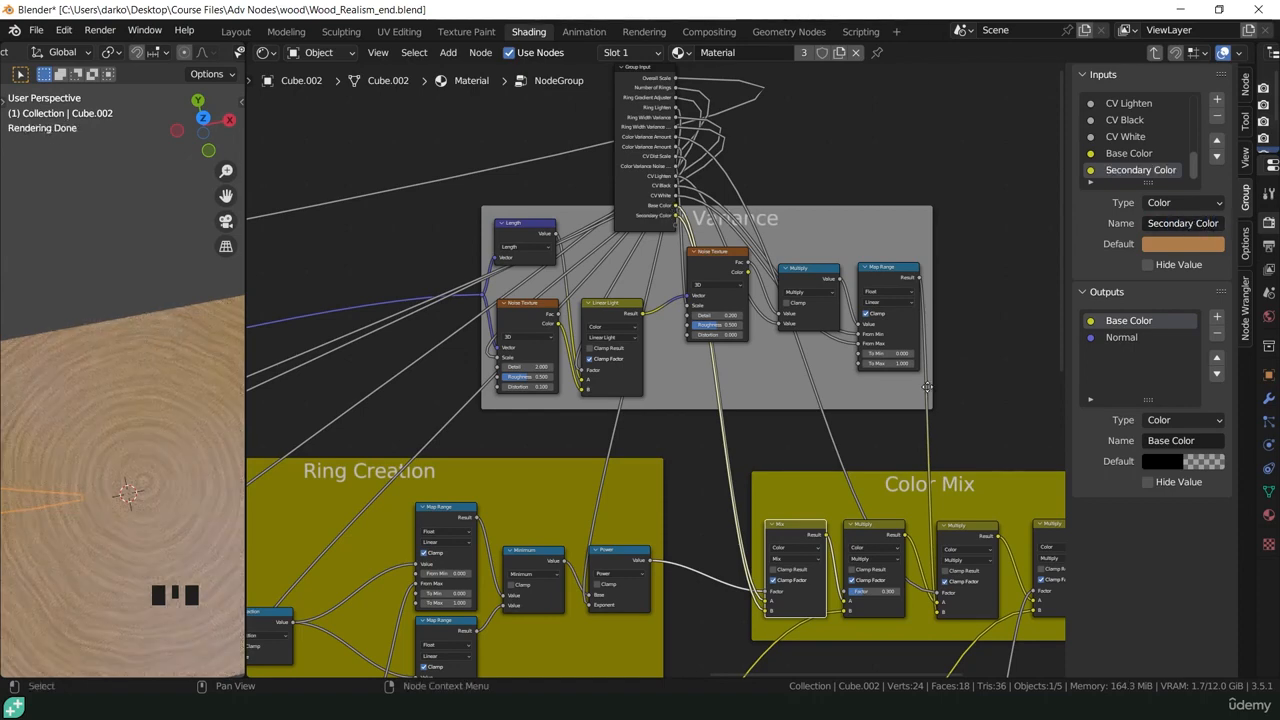
- Move the Group Input node below the Ring Width frame, to the left of the Micro Dots frame
middle_click_drag(927, 387, 963, 364)
scroll(964, 364, "down", 13)
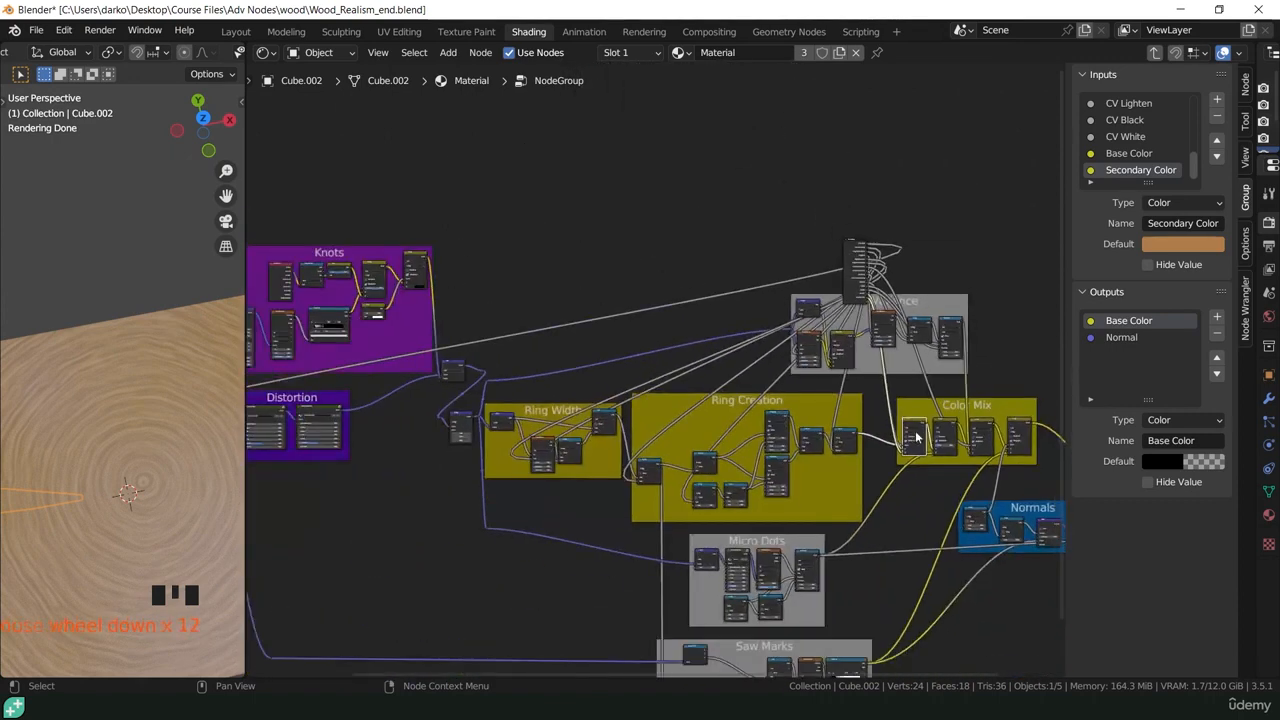
scroll(914, 436, "up", 1)
middle_click_drag(914, 436, 928, 413)
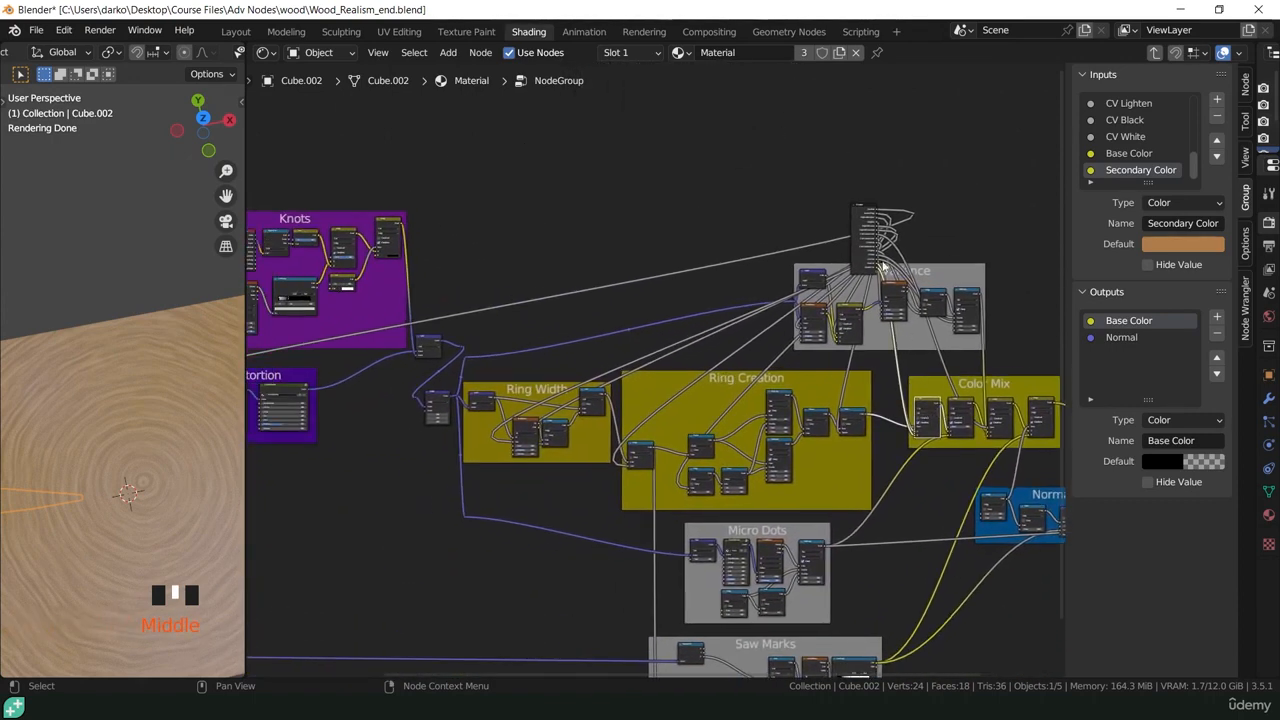
left_click_drag(860, 229, 641, 599)
- Expose the Scale value of the vector Scale node in Micro Dots as a group input and name it Grain Scale
scroll(641, 599, "up", 15)
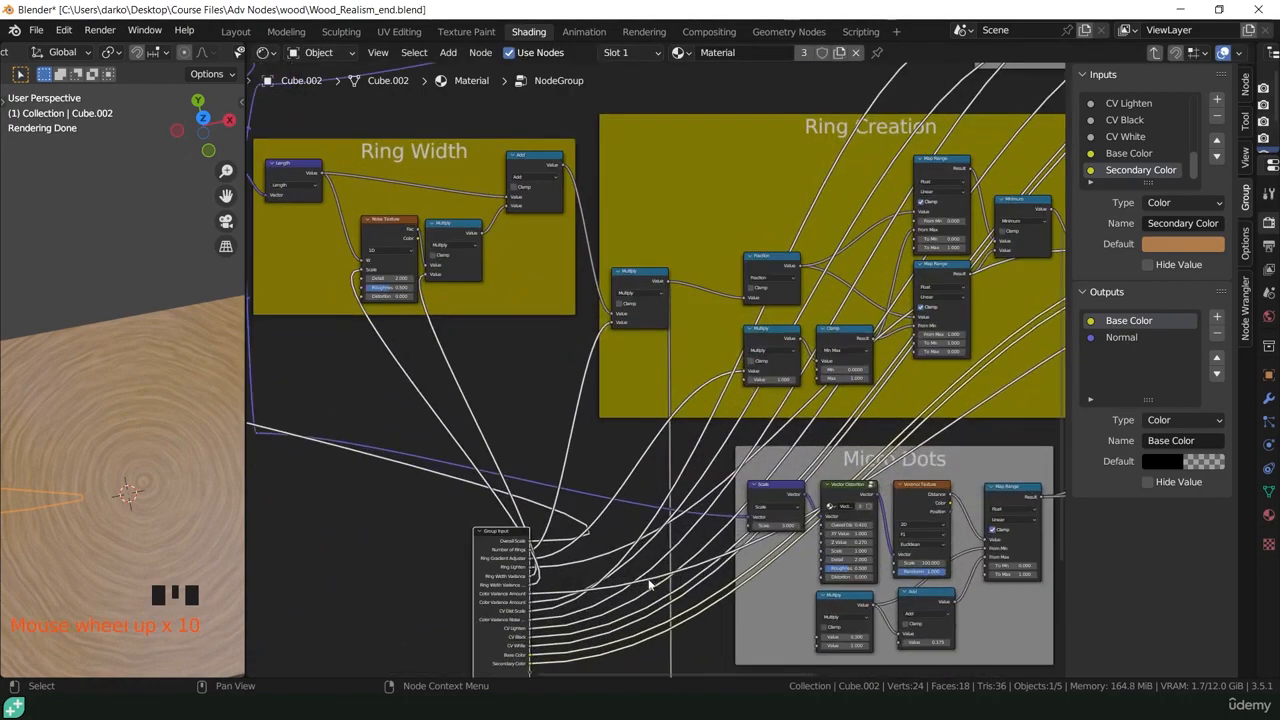
middle_click_drag(670, 578, 548, 431)
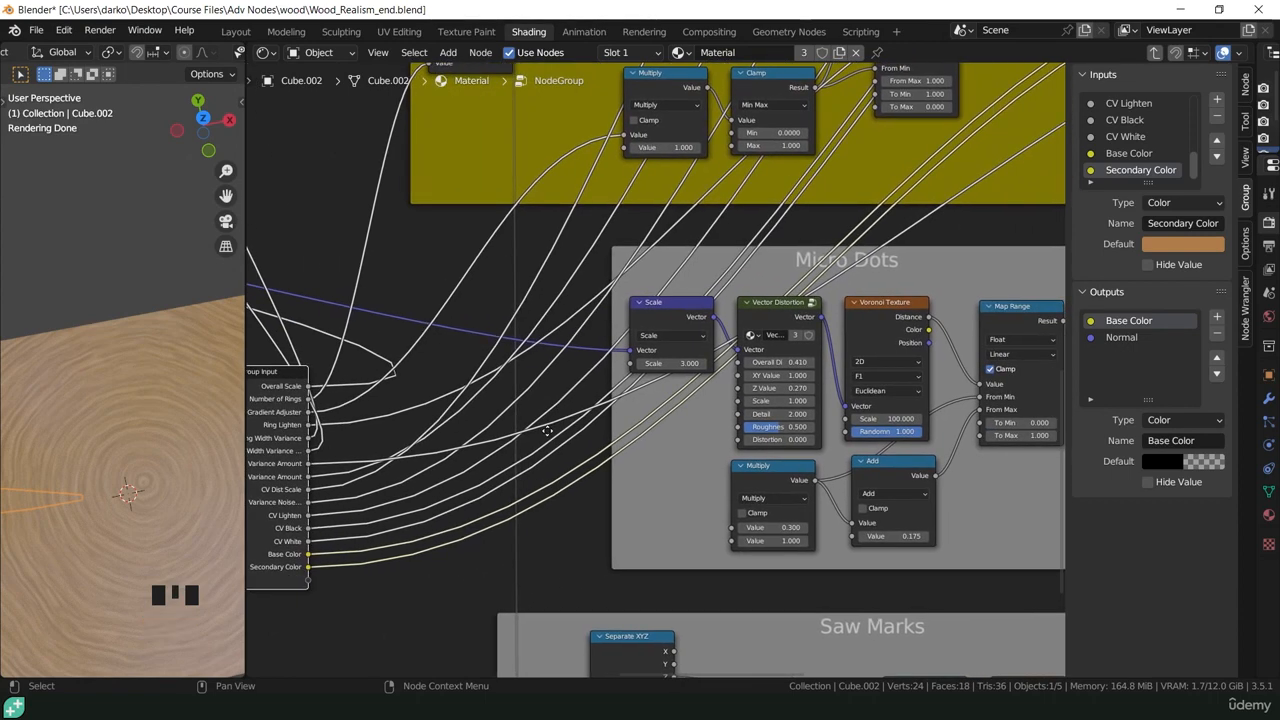
mouse_move(865, 401)
middle_mouse_down()
mouse_move(780, 388)
mouse_move(871, 400)
middle_mouse_up()
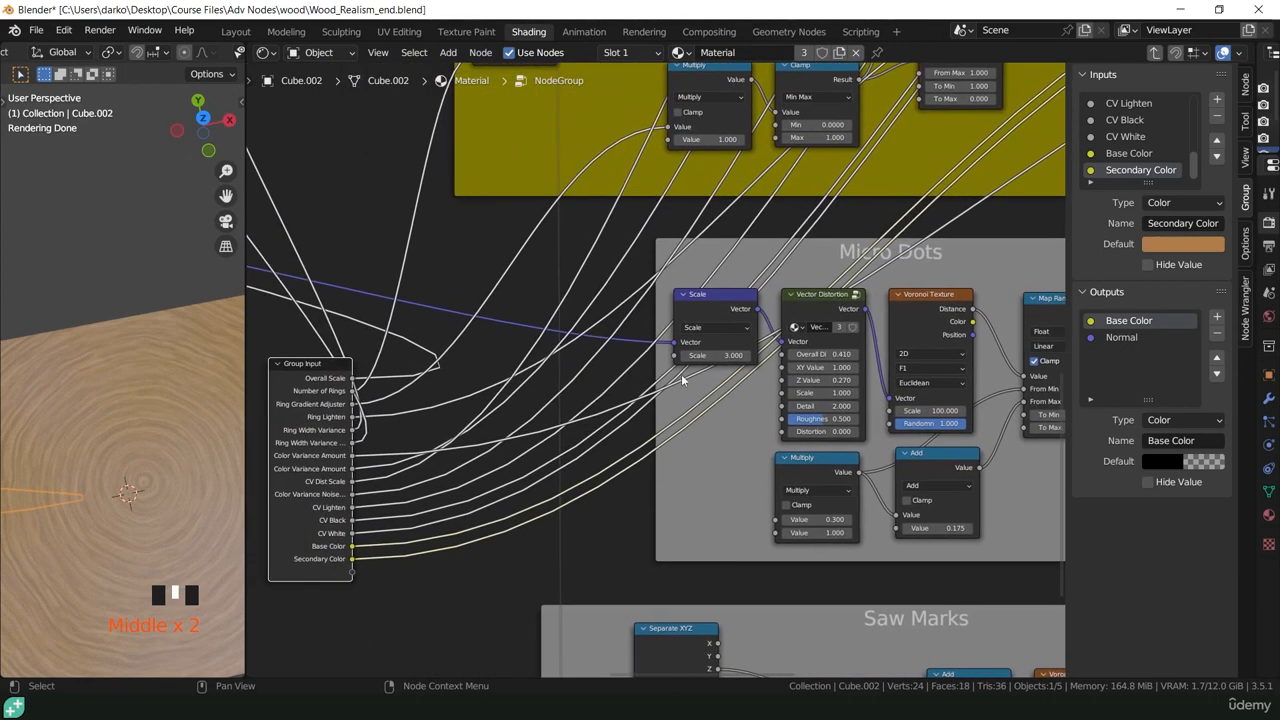
left_click_drag(675, 356, 339, 573)
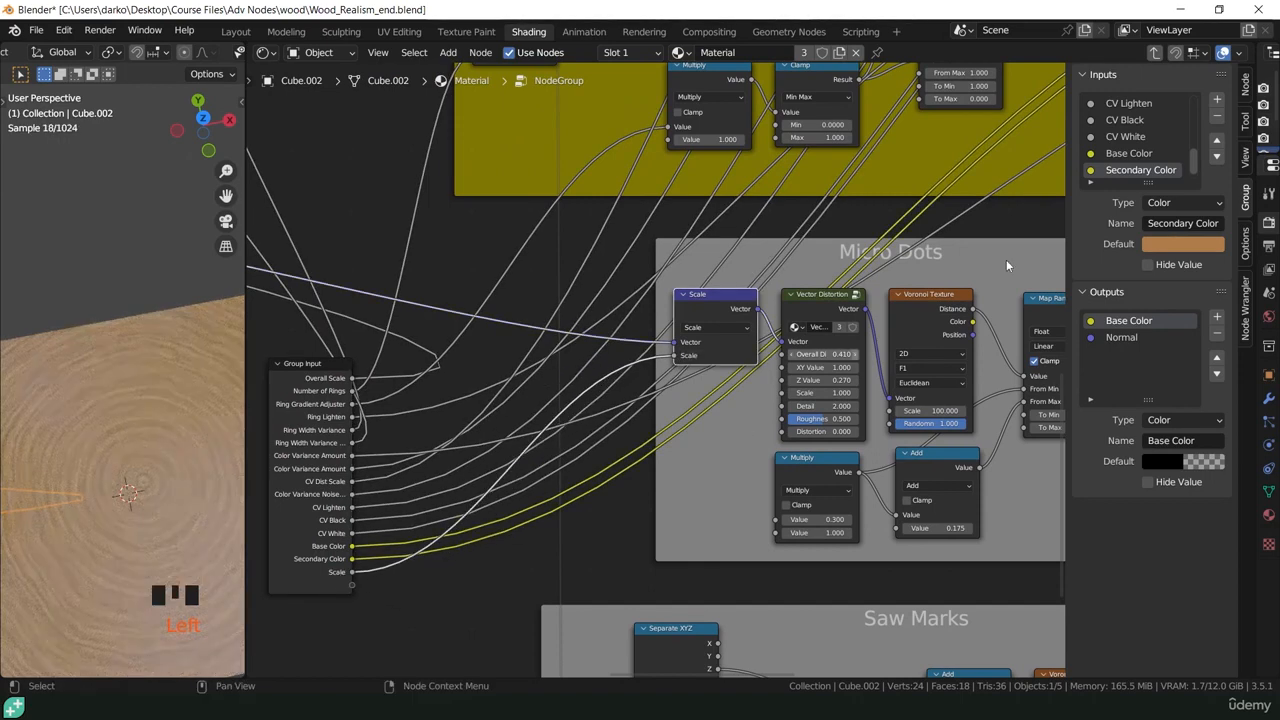
scroll(1195, 160, "down", 1)
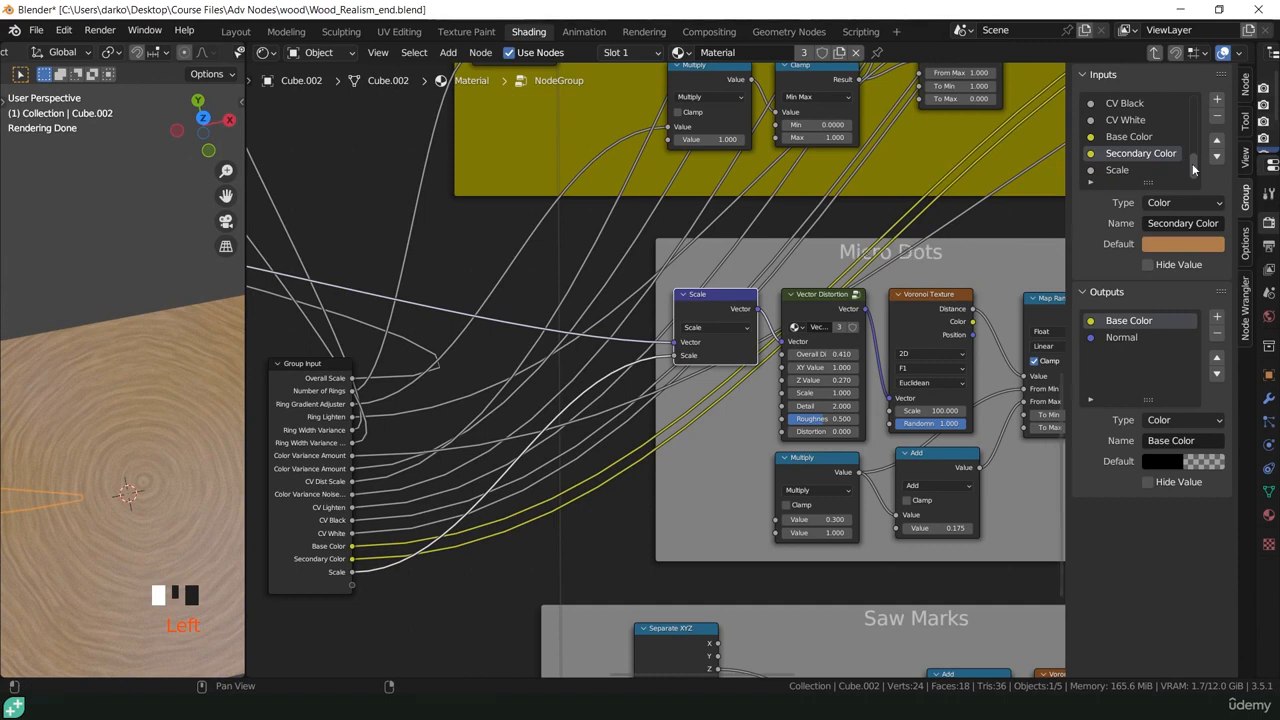
left_click(1126, 170)
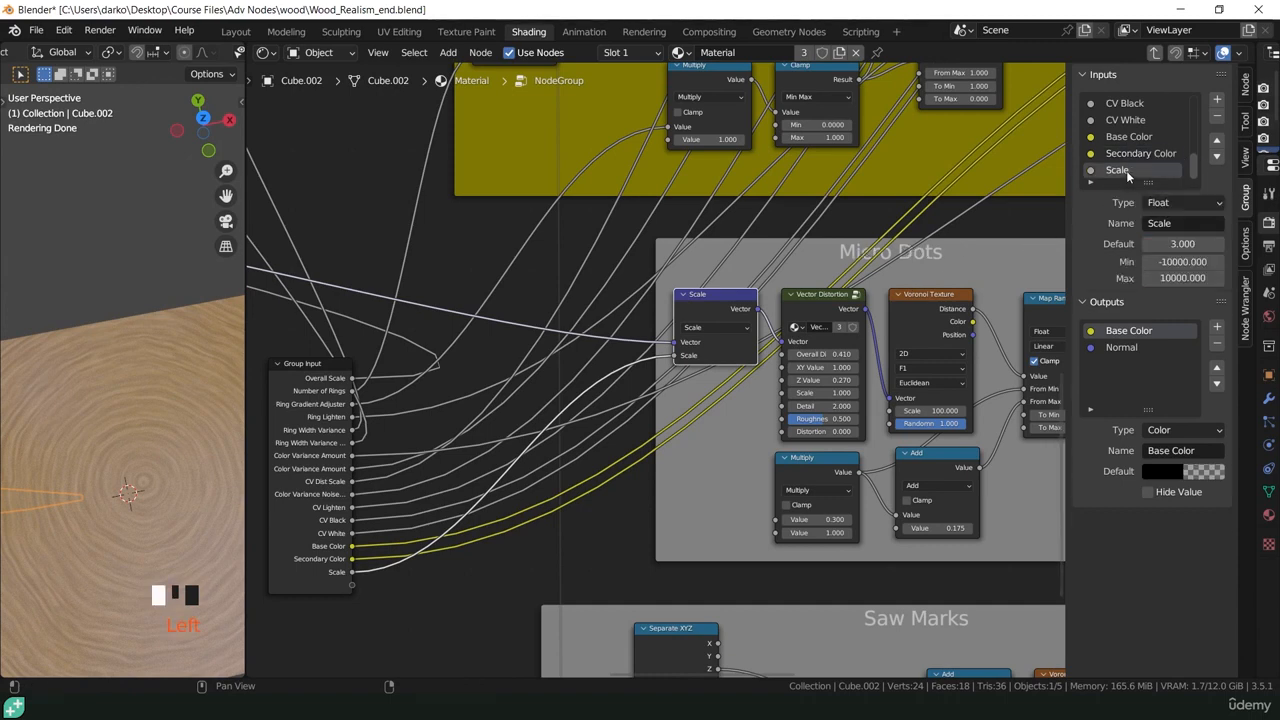
left_click(1158, 223)
type("Grain")
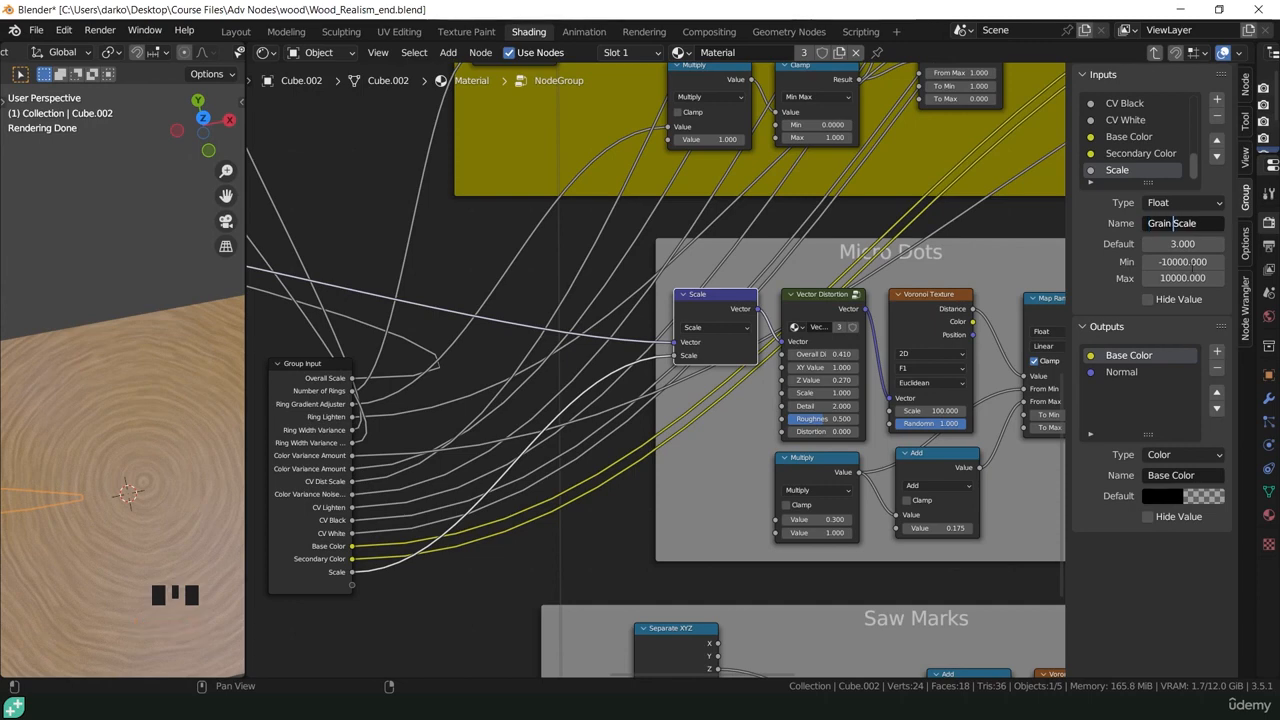
key("Tab")
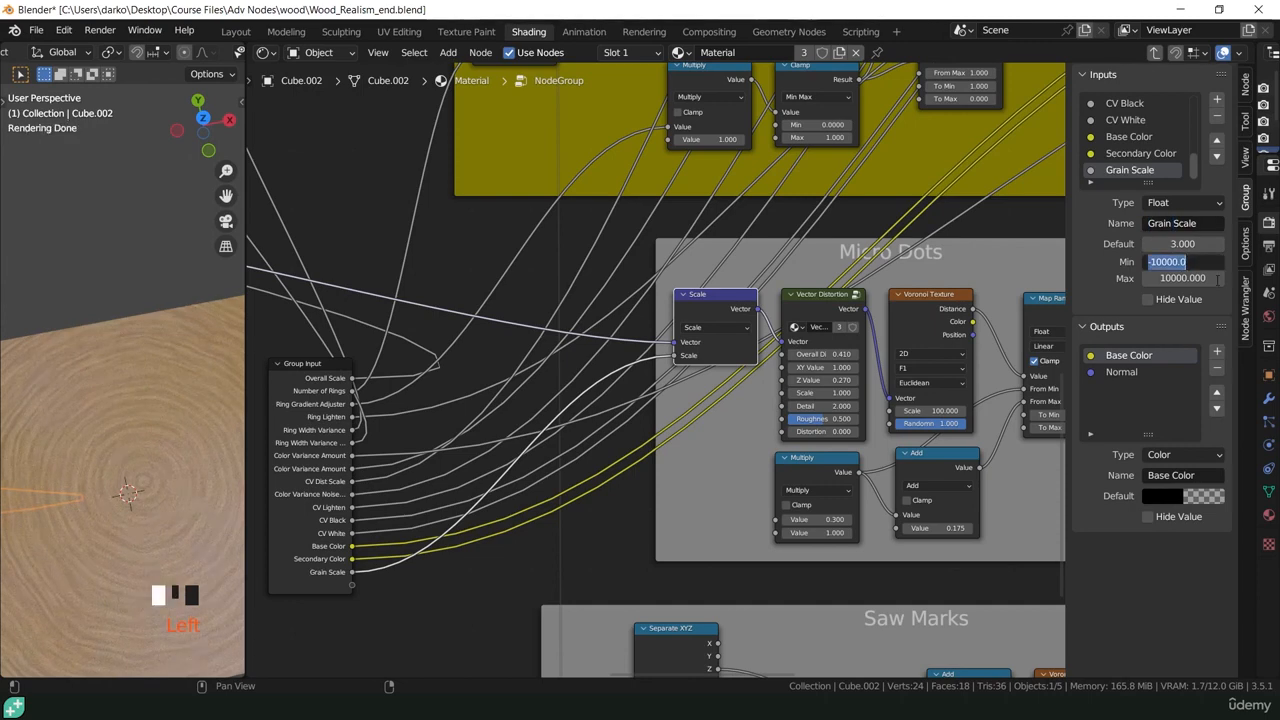
- Limit the Grain Scale group input to a minimum of 0.1 and a maximum of 10
type(".1")
key("Tab")
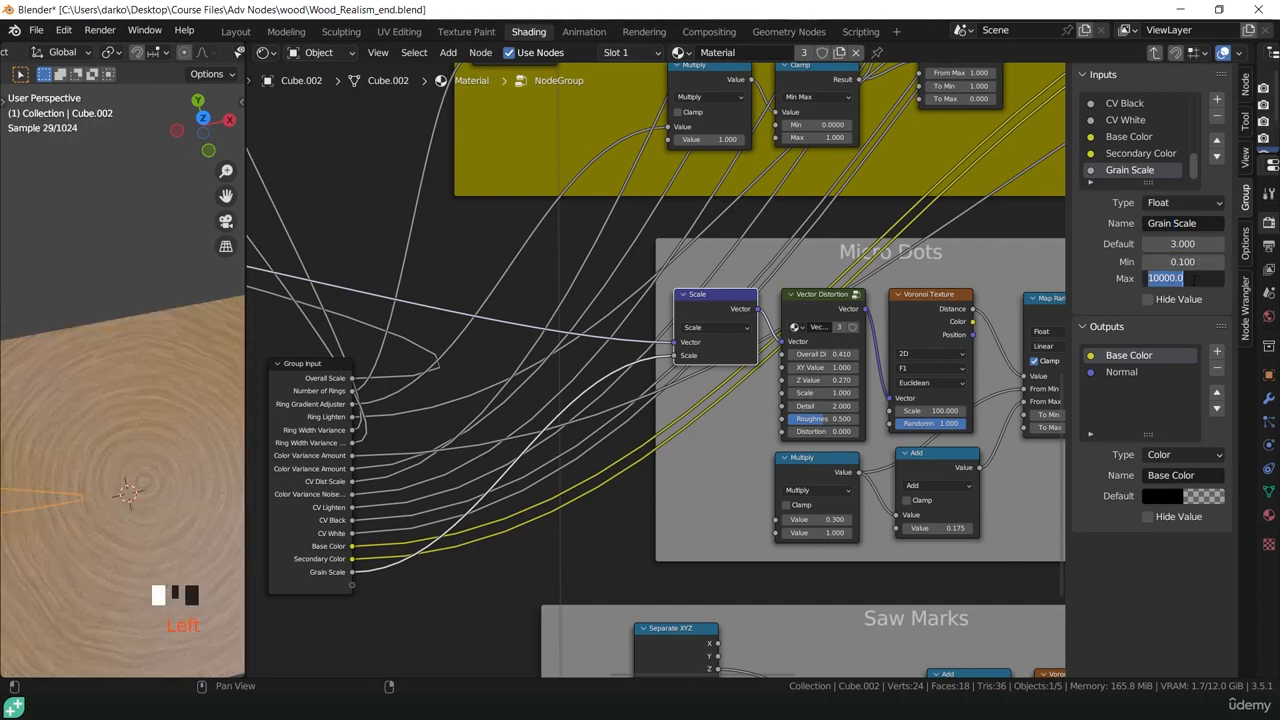
type("10.")
key("Return")
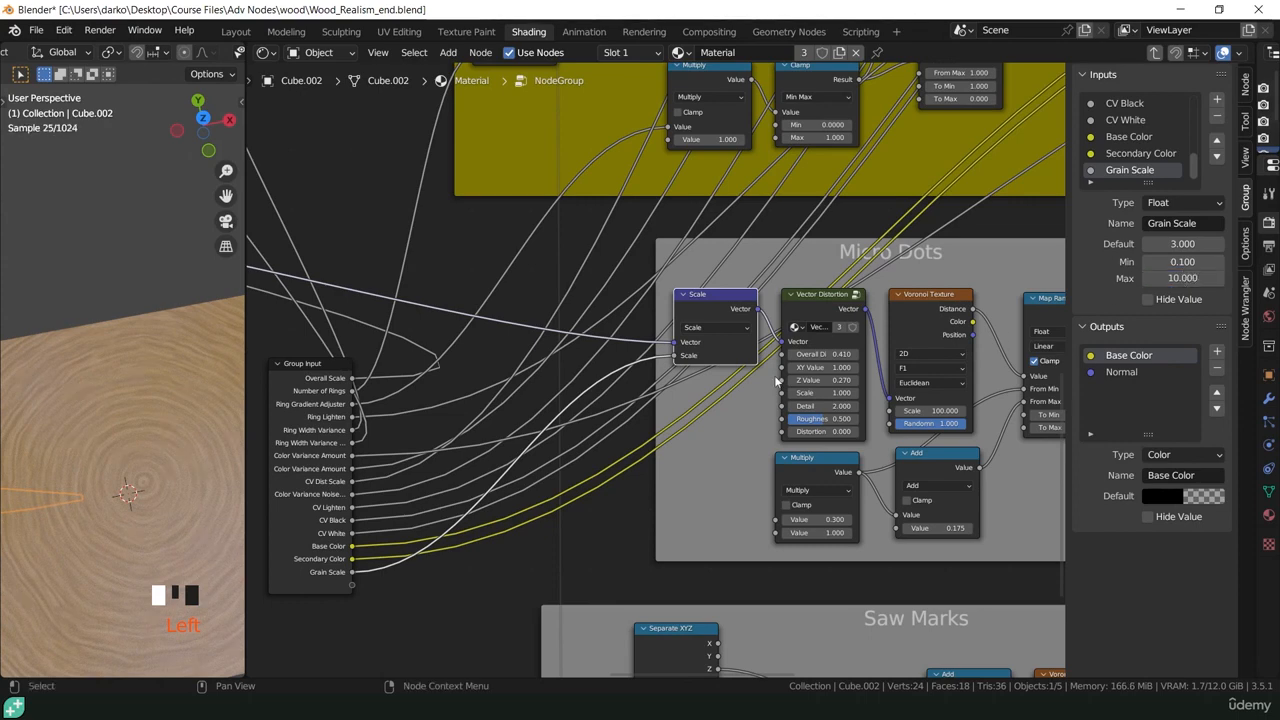
- Expose the first Value of the Multiply node in Micro Dots as a group input and name it Dot Size
middle_click_drag(782, 408, 729, 383)
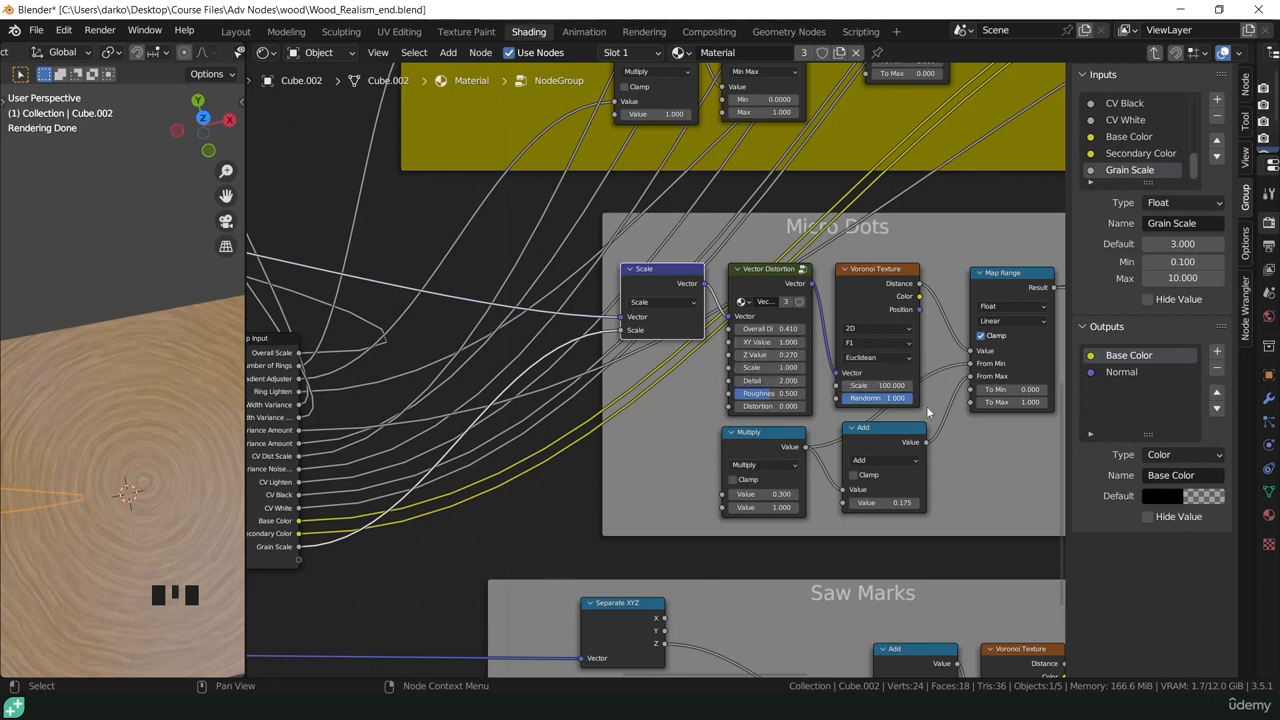
middle_click_drag(928, 411, 860, 397)
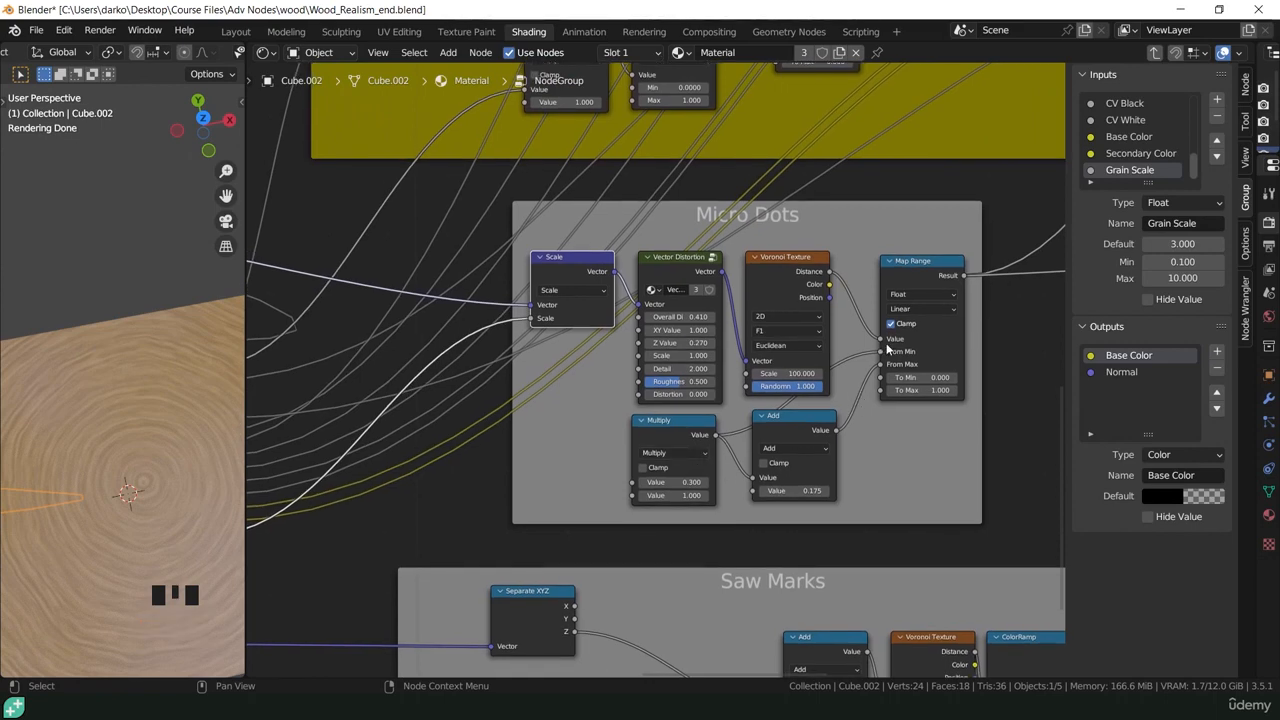
scroll(888, 350, "down", 2)
left_click_drag(767, 486, 464, 530)
scroll(410, 557, "up", 3)
double_click(1183, 223)
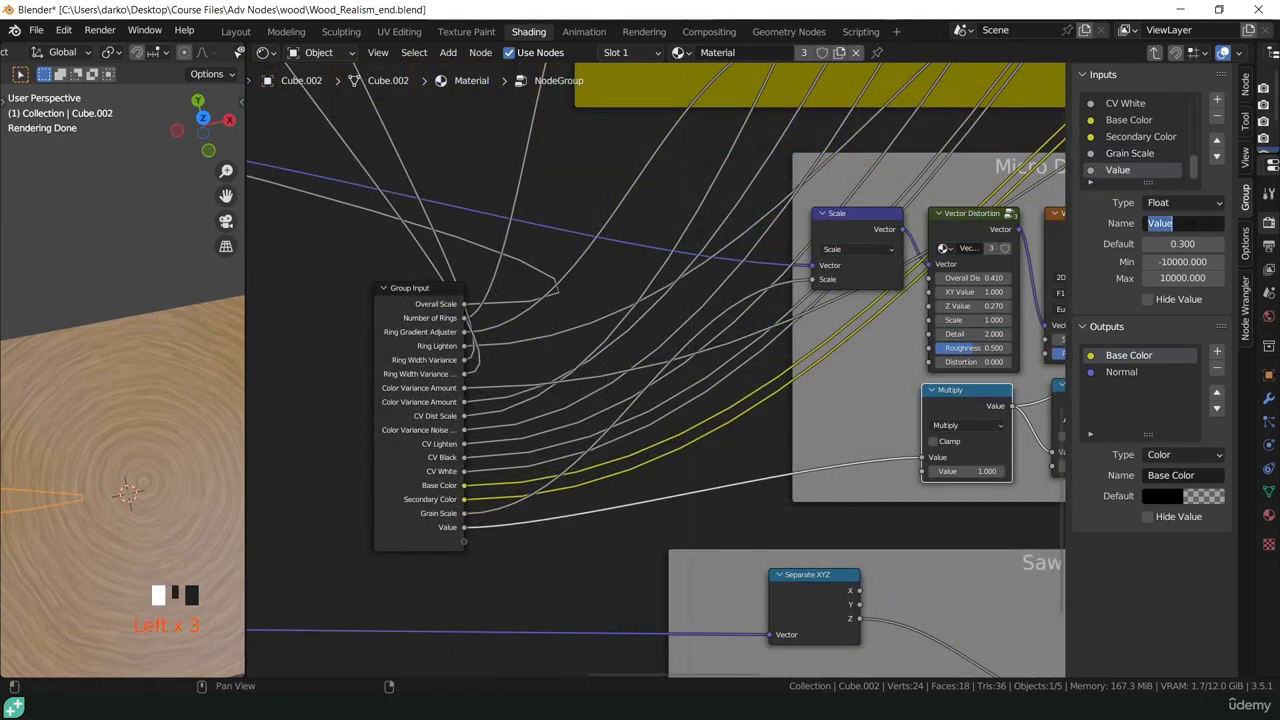
type("Dot Size")
- Limit the Dot Size group input to a minimum of 0 and a maximum of 1
left_click(1168, 261)
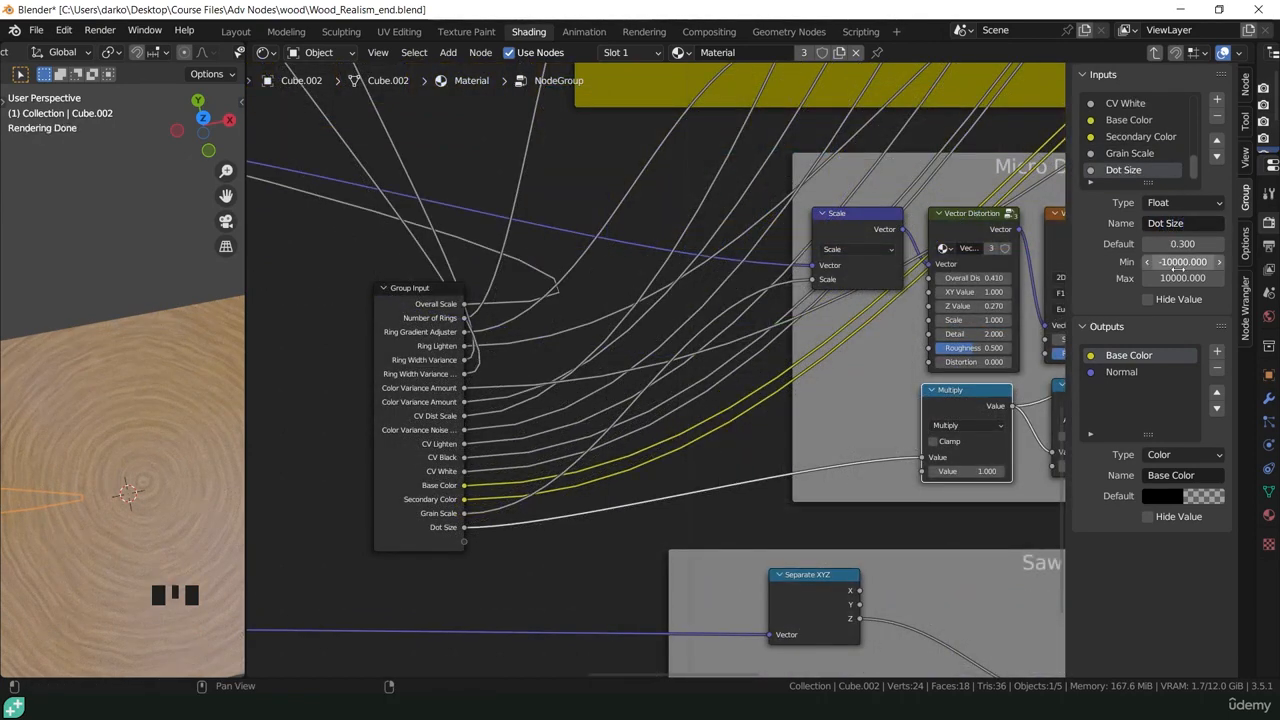
type("0")
left_click(1180, 278)
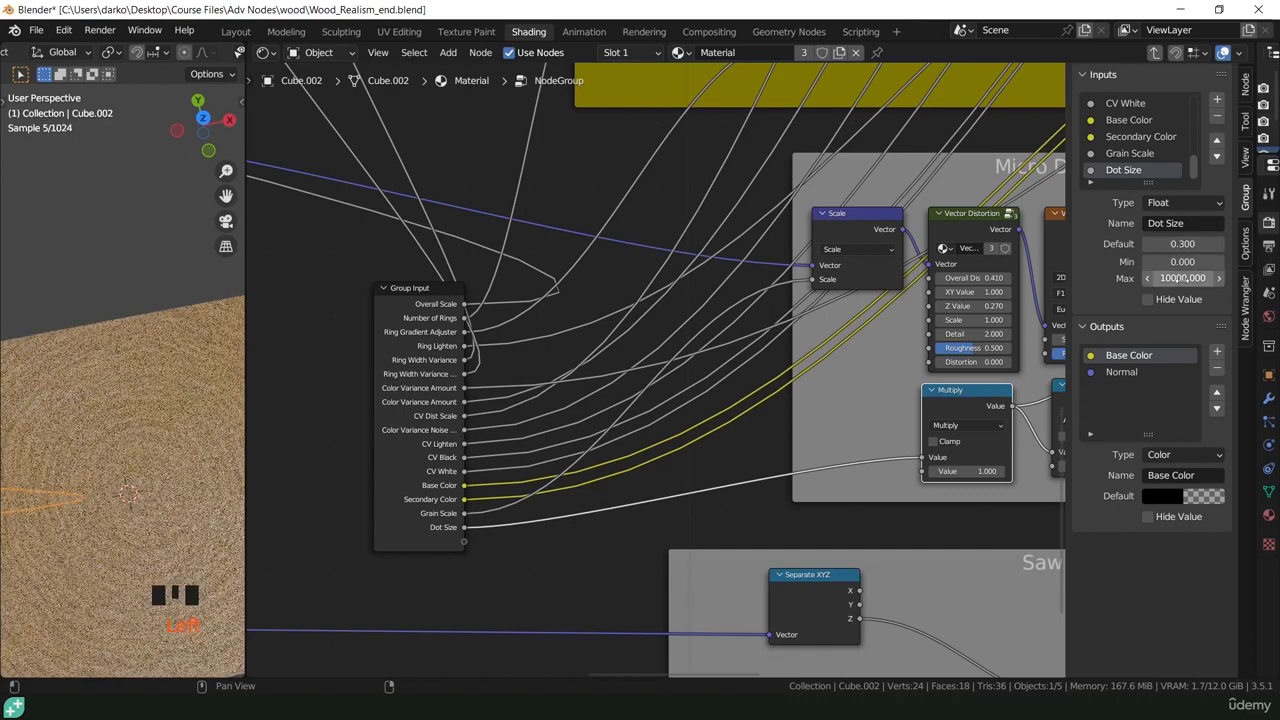
type("1")
key("Return")
- Expose the second Value of the Add node in Micro Dots as a group input and name it Dot Falloff
middle_click_drag(973, 411, 783, 384)
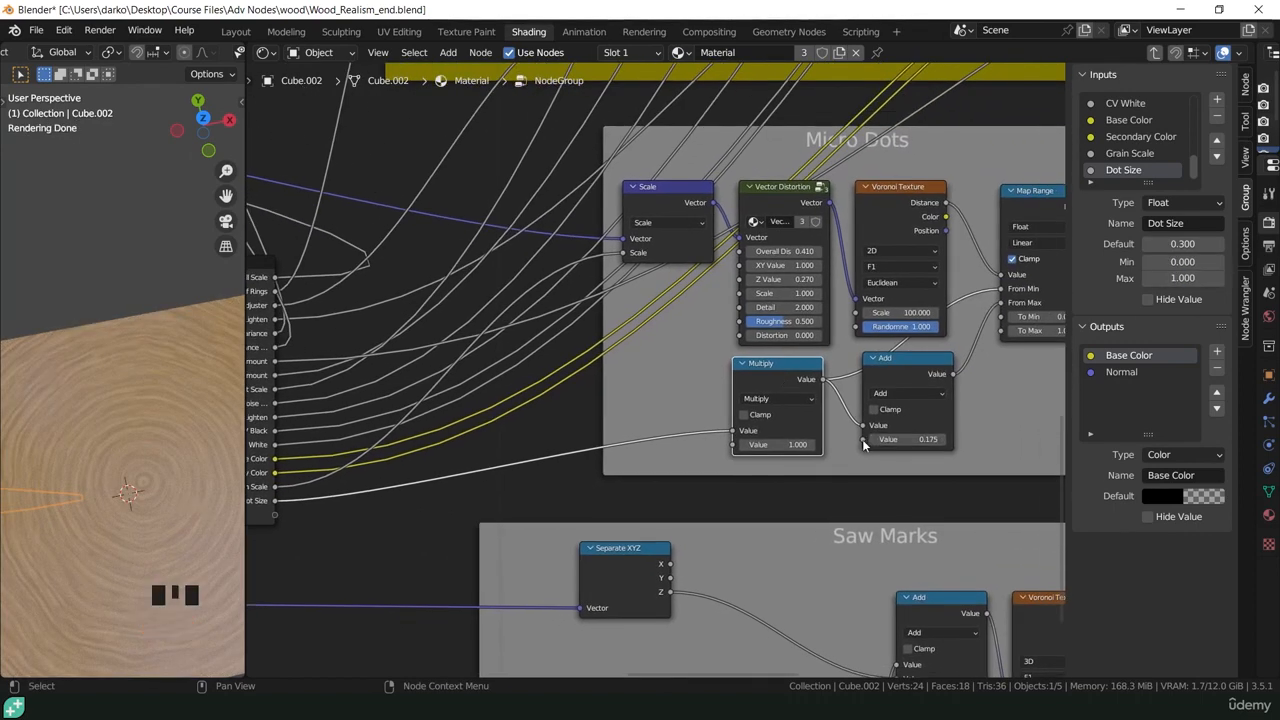
left_click_drag(864, 440, 311, 514)
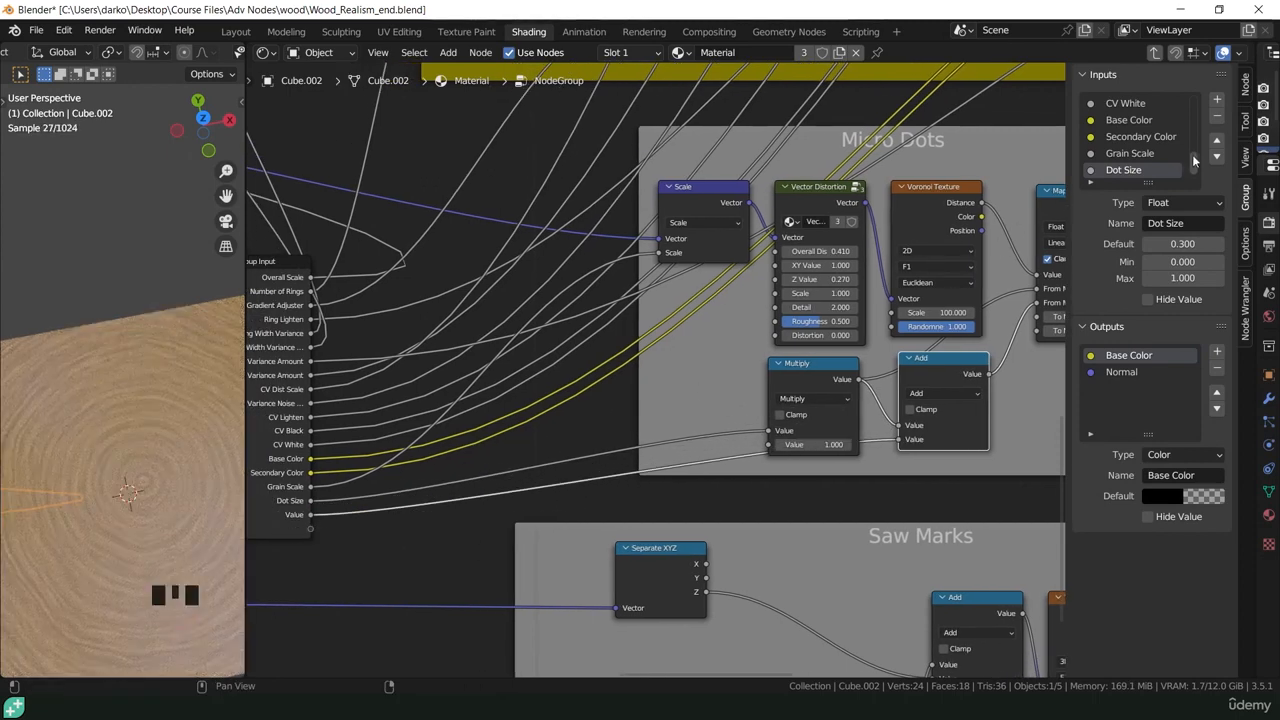
left_click(1118, 170)
left_click(1162, 223)
type("Do")
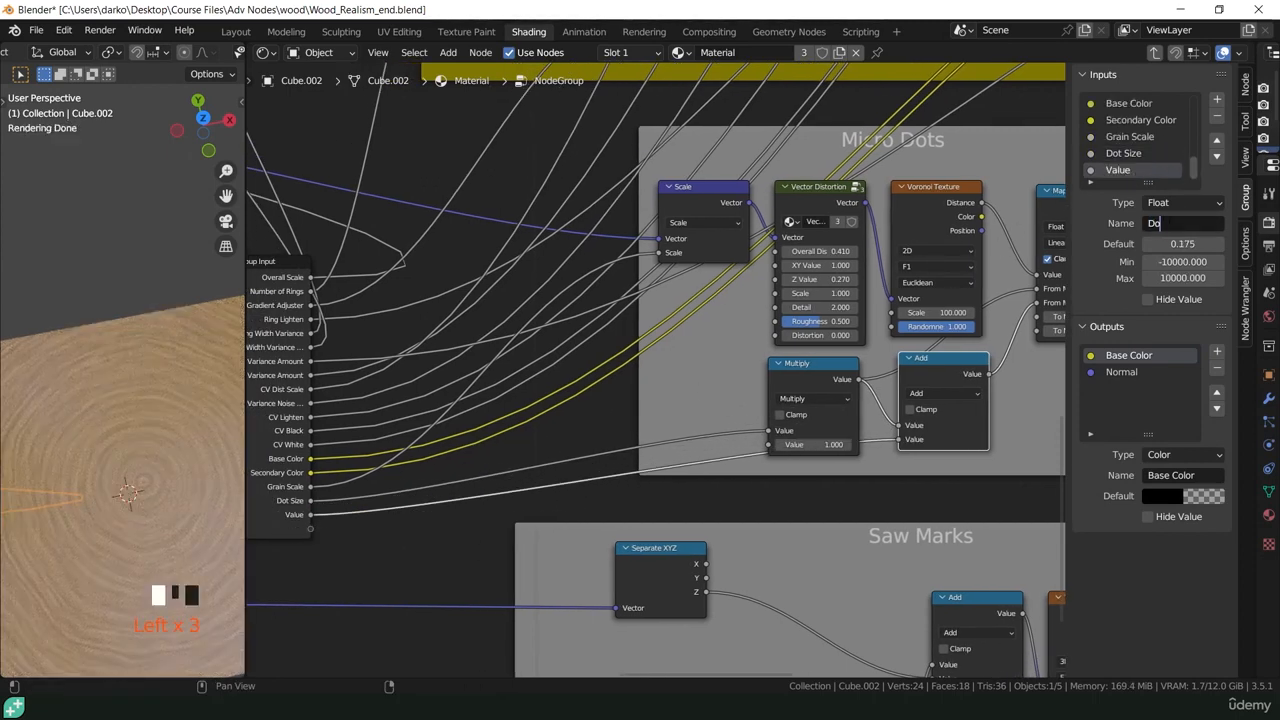
type("t Falloff")
key("Return")
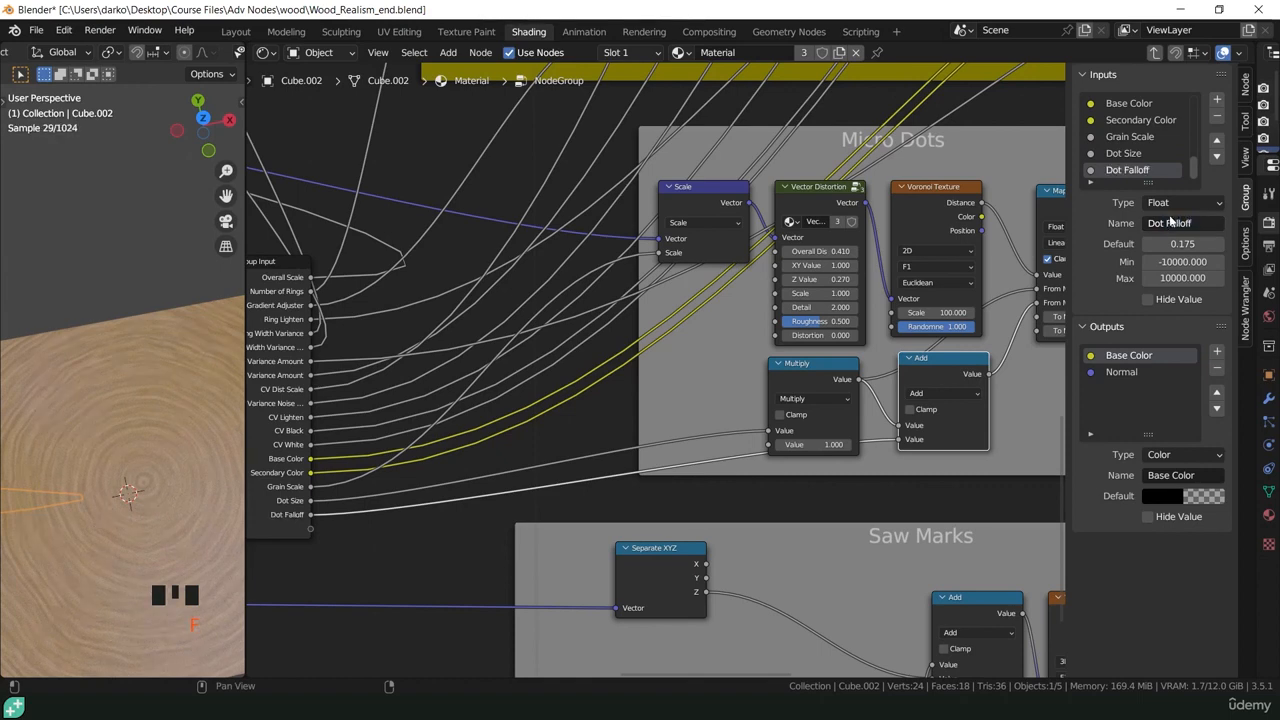
- Limit the Dot Falloff group input to a minimum of 0 and a maximum of 1
left_click(1182, 262)
type("0")
key("Return")
left_click(1182, 278)
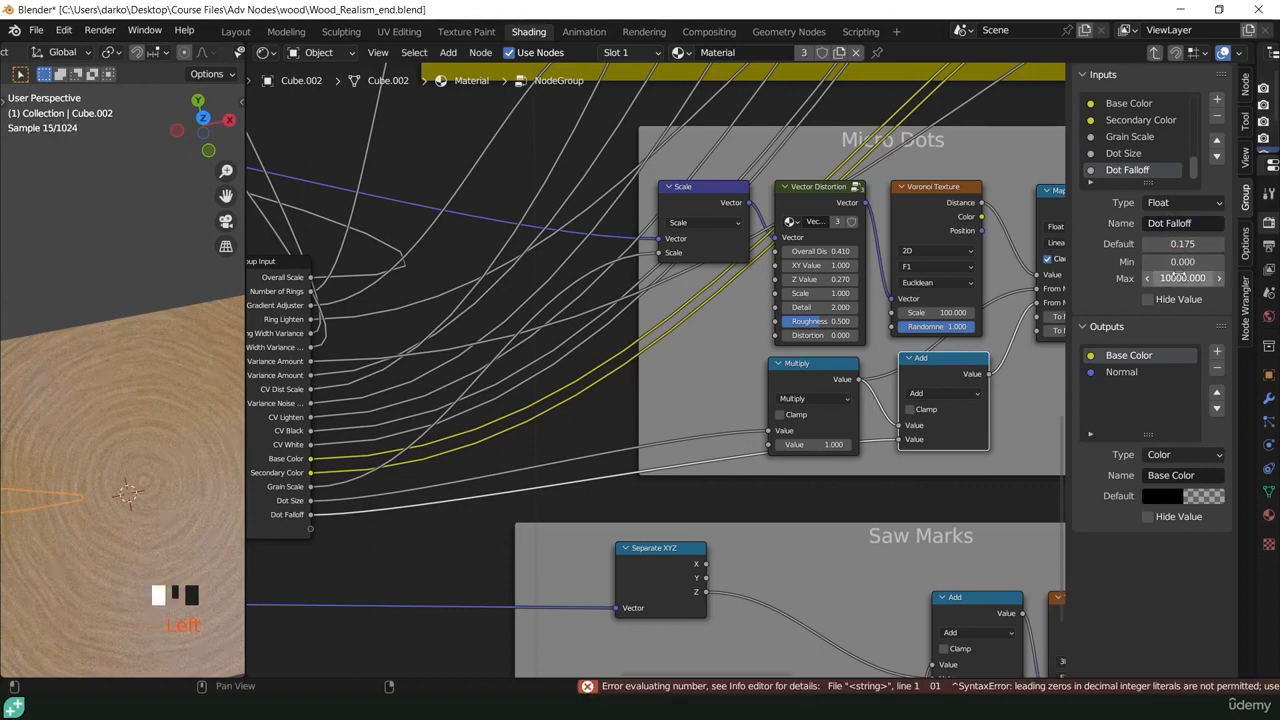
type("1")
key("Return")
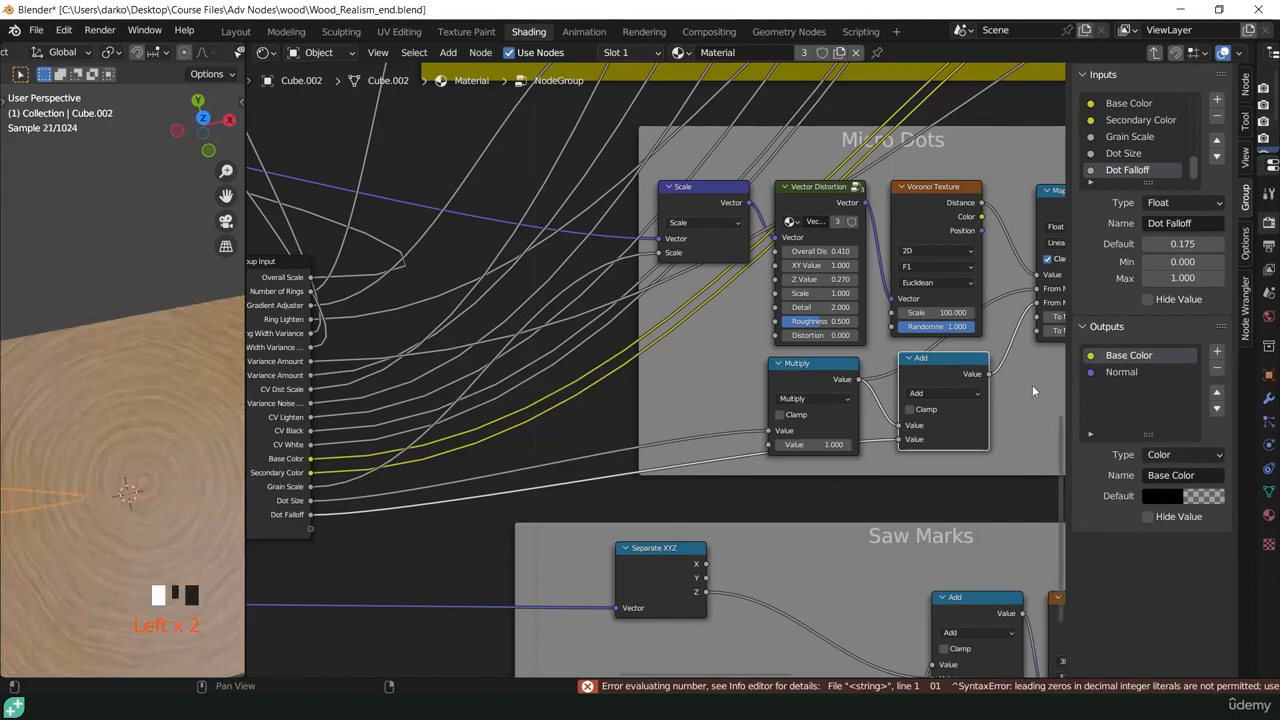
- Move the Group Input node down beside the Saw Marks frame
scroll(957, 474, "down", 9)
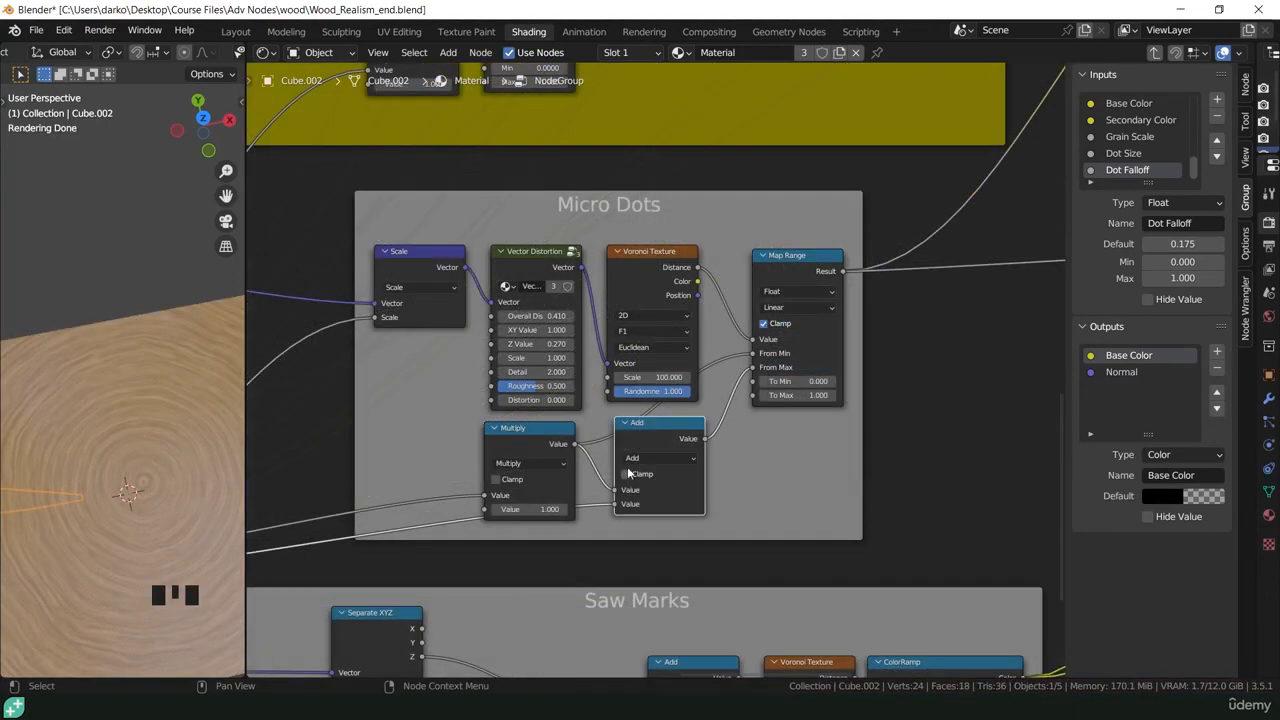
middle_click_drag(614, 483, 924, 378)
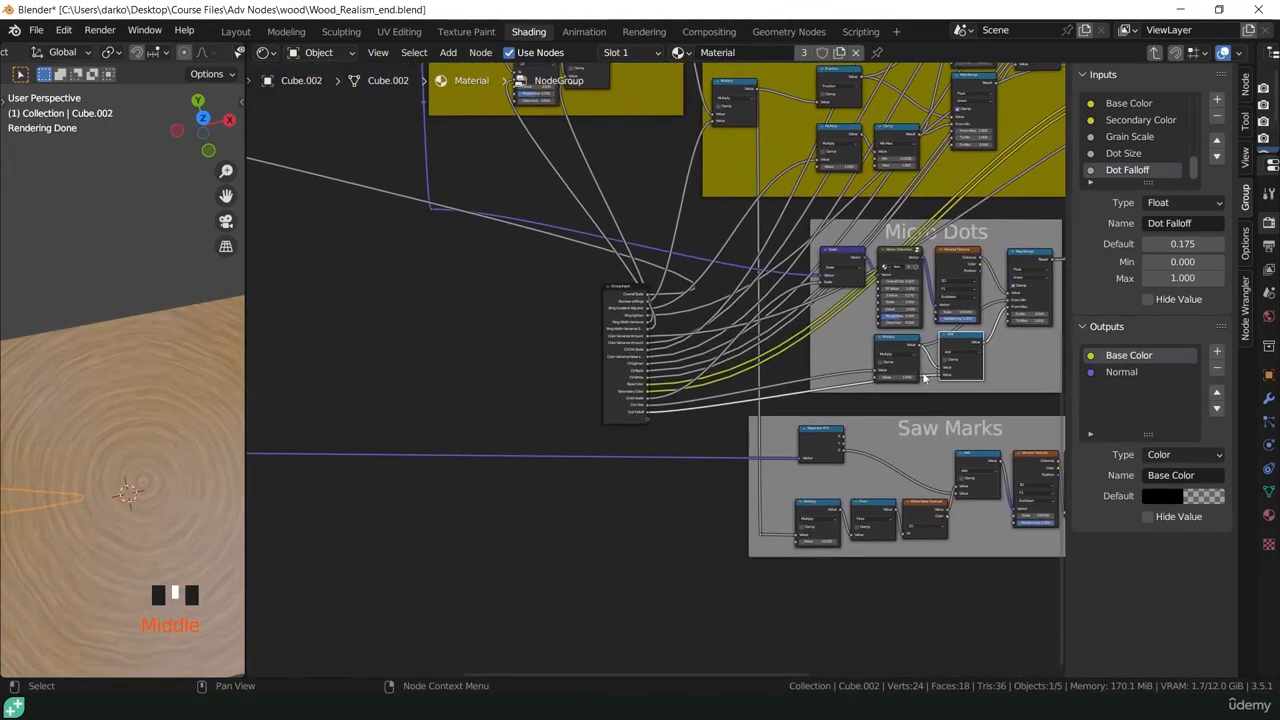
left_click_drag(614, 393, 655, 519)
- Expose the Scale of the Voronoi Texture in Saw Marks as a group input and name it Saw Scale
middle_click_drag(886, 532, 704, 507)
scroll(690, 505, "up", 5)
scroll(749, 469, "up", 5)
middle_click_drag(791, 458, 717, 462)
scroll(717, 462, "down", 2)
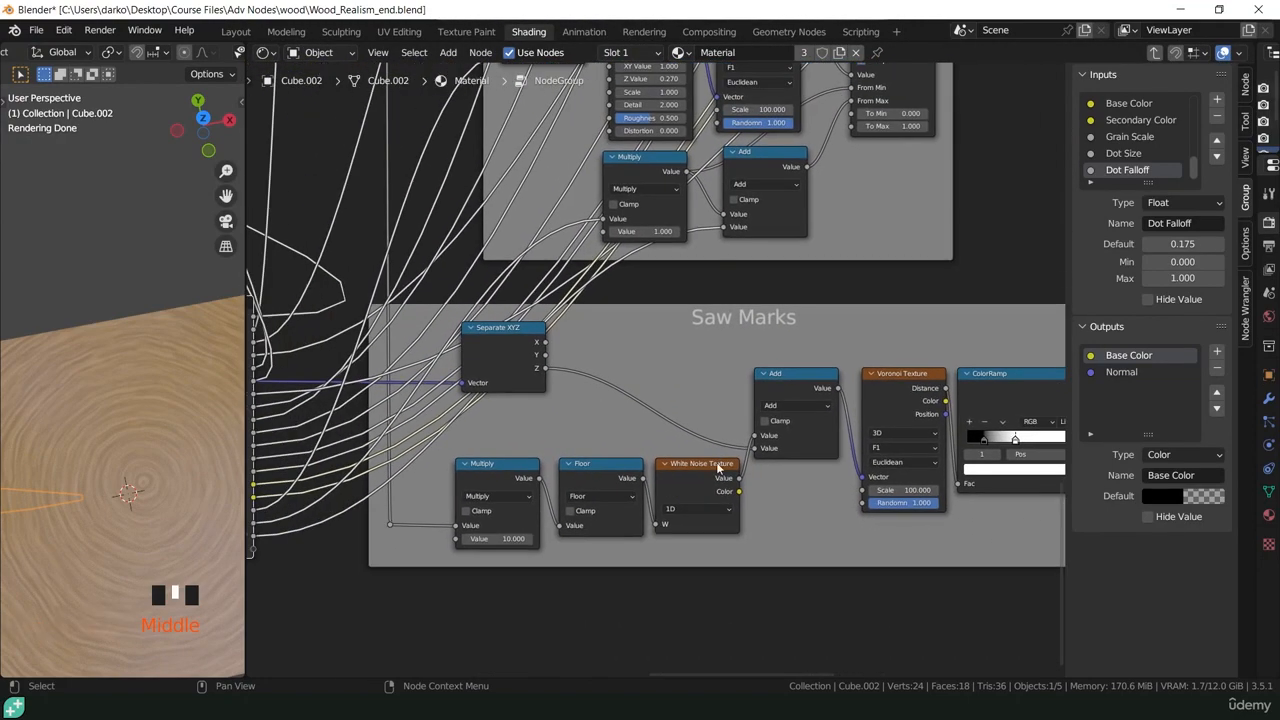
left_click_drag(863, 491, 313, 550)
scroll(1141, 166, "down", 1)
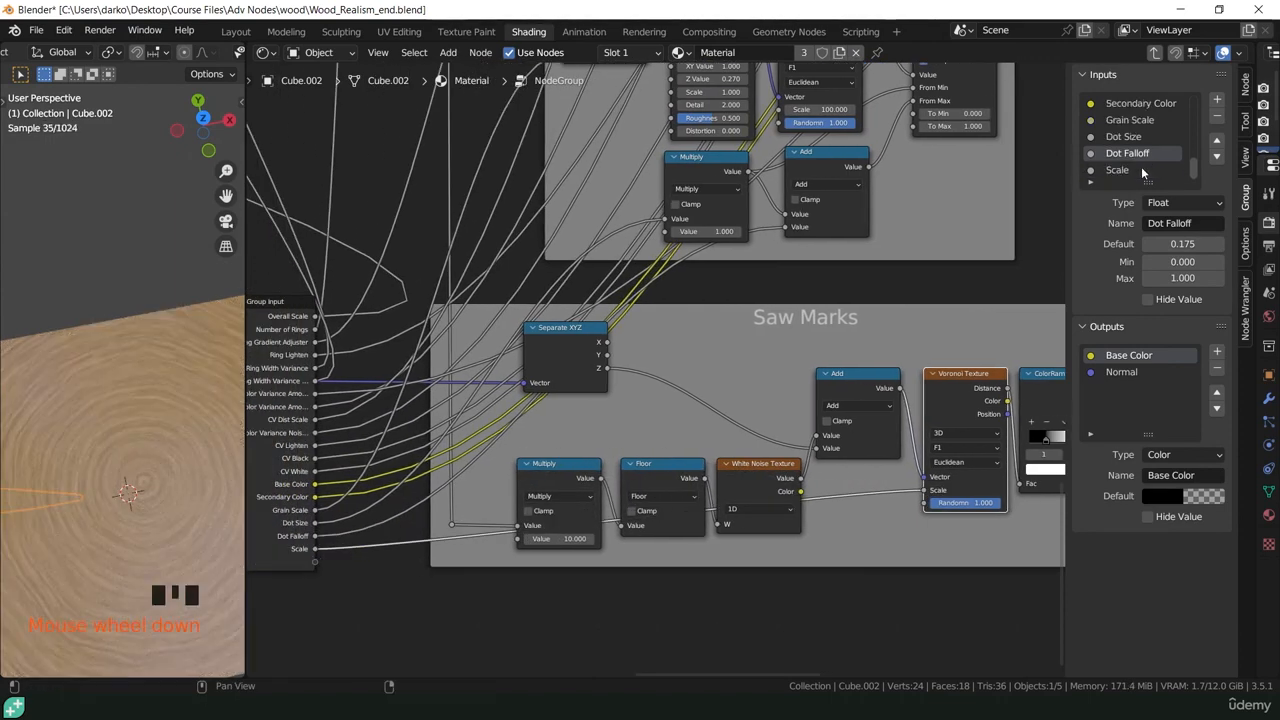
left_click(1117, 170)
double_click(1158, 223)
type("Saw S")
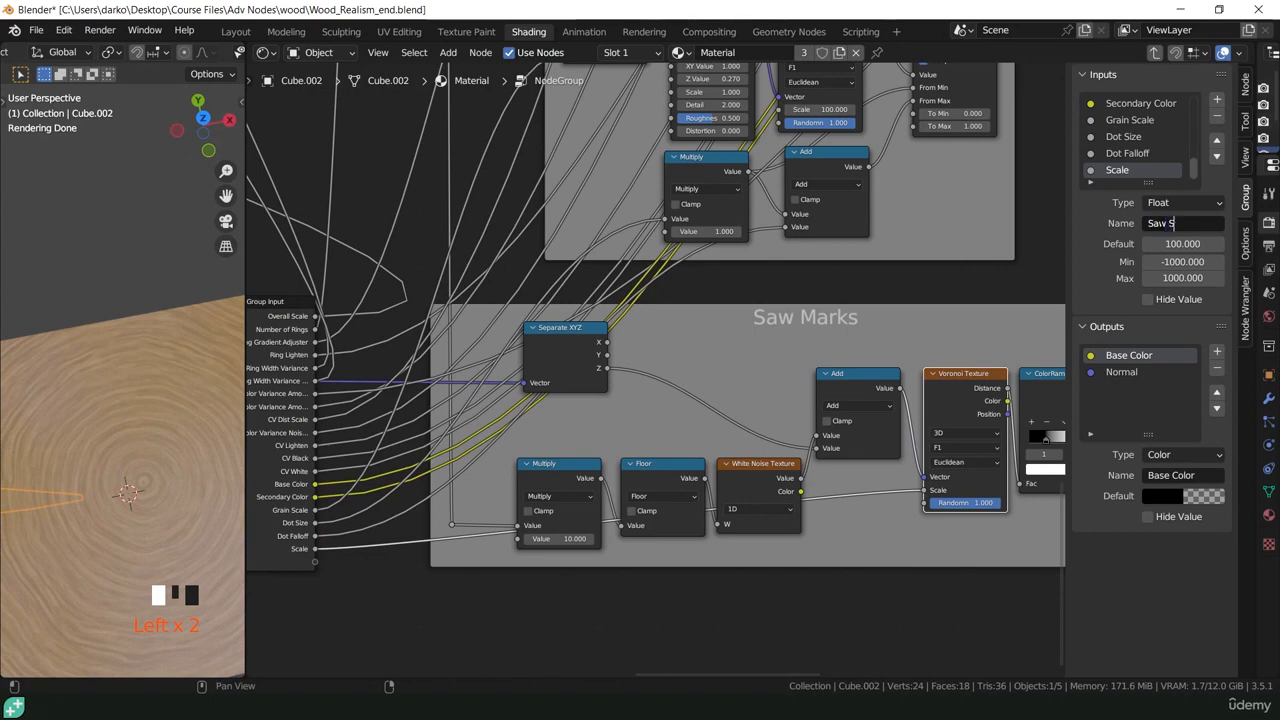
type("cale")
key("Return")
- Set the minimum of the Saw Scale group input to 0
left_click(1184, 261)
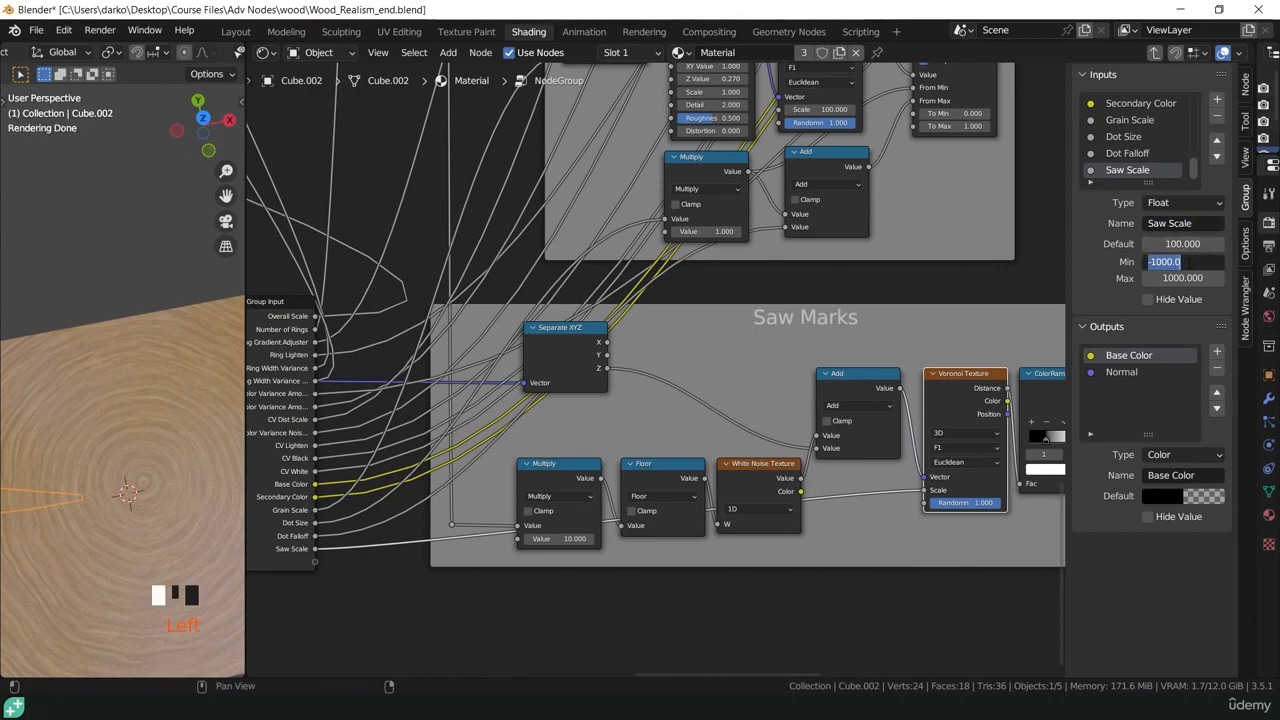
key("Return")
left_click(1185, 278)
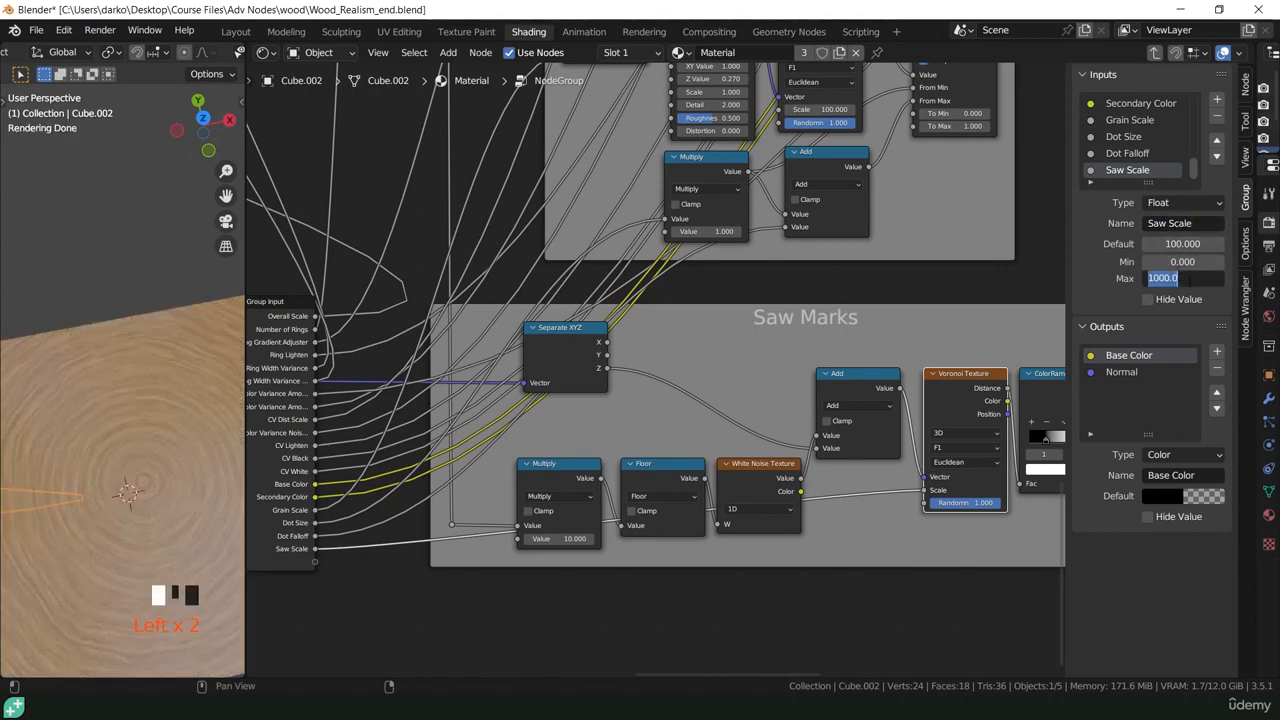
key("Return")
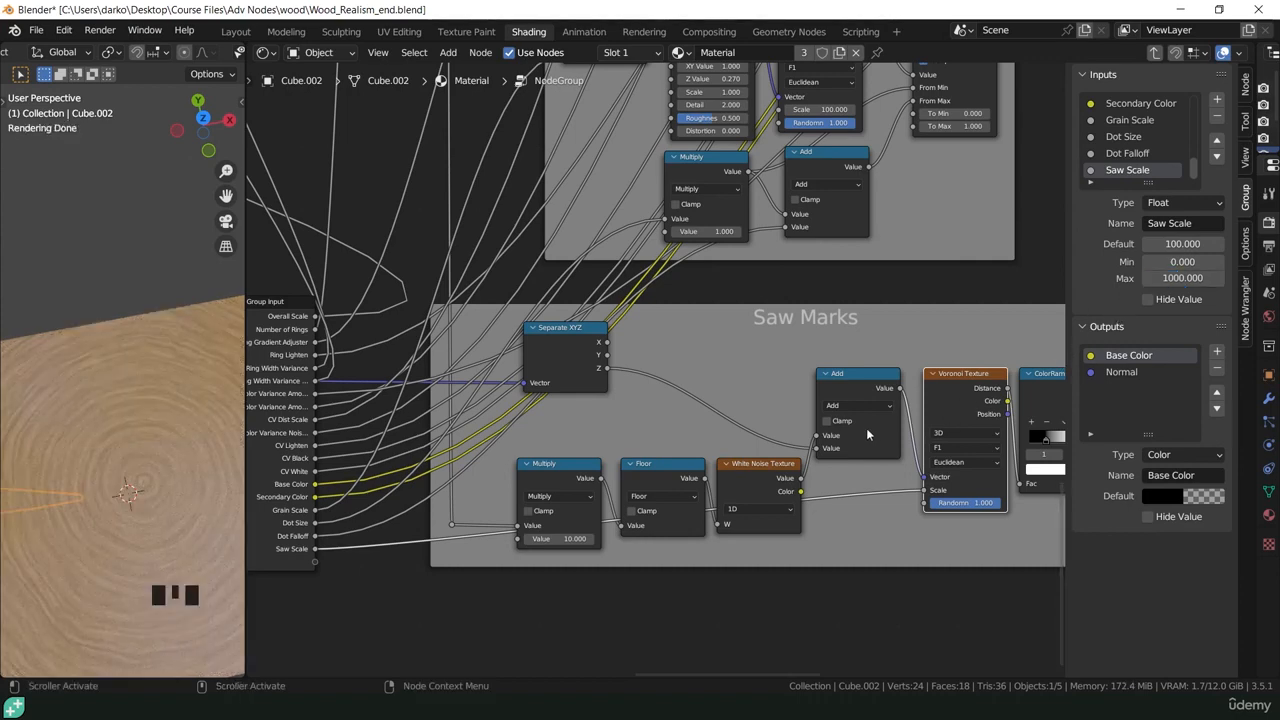
- Move the Group Input node below the Normals frame and expose the Multiply node's first Value as a group input named Saw Color Amount
middle_click_drag(811, 593, 692, 116)
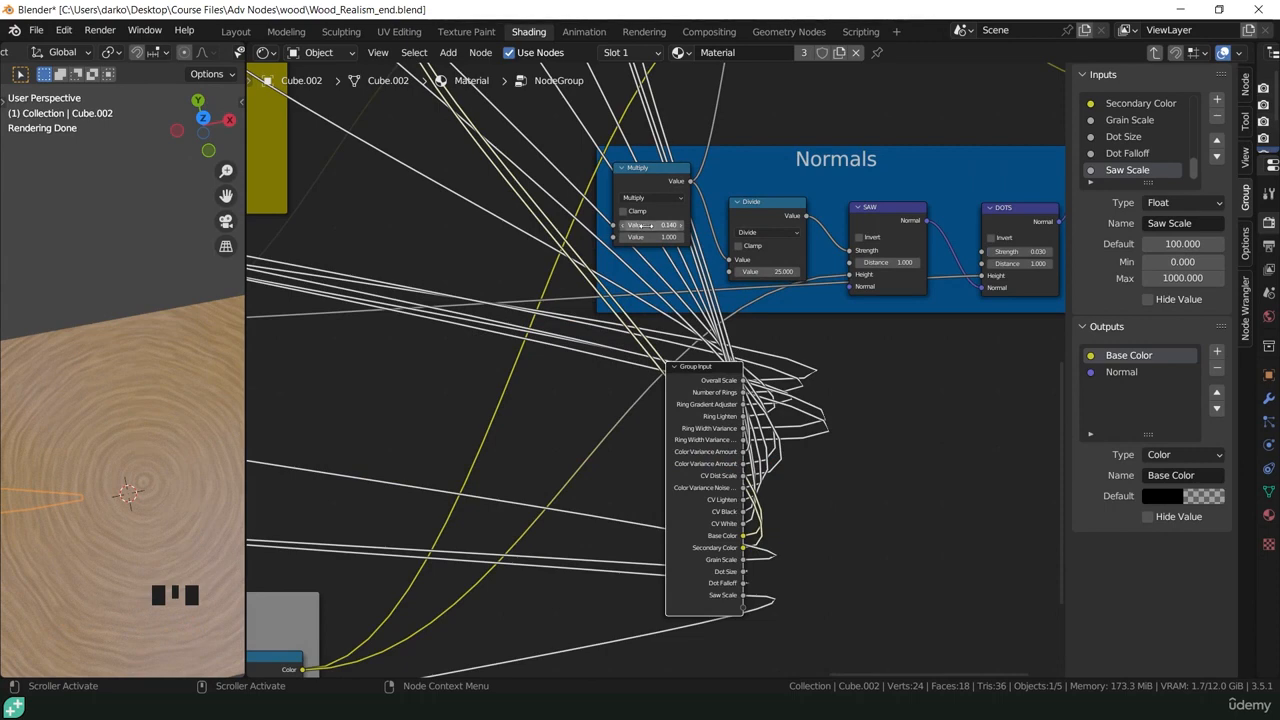
middle_click_drag(720, 130, 773, 148)
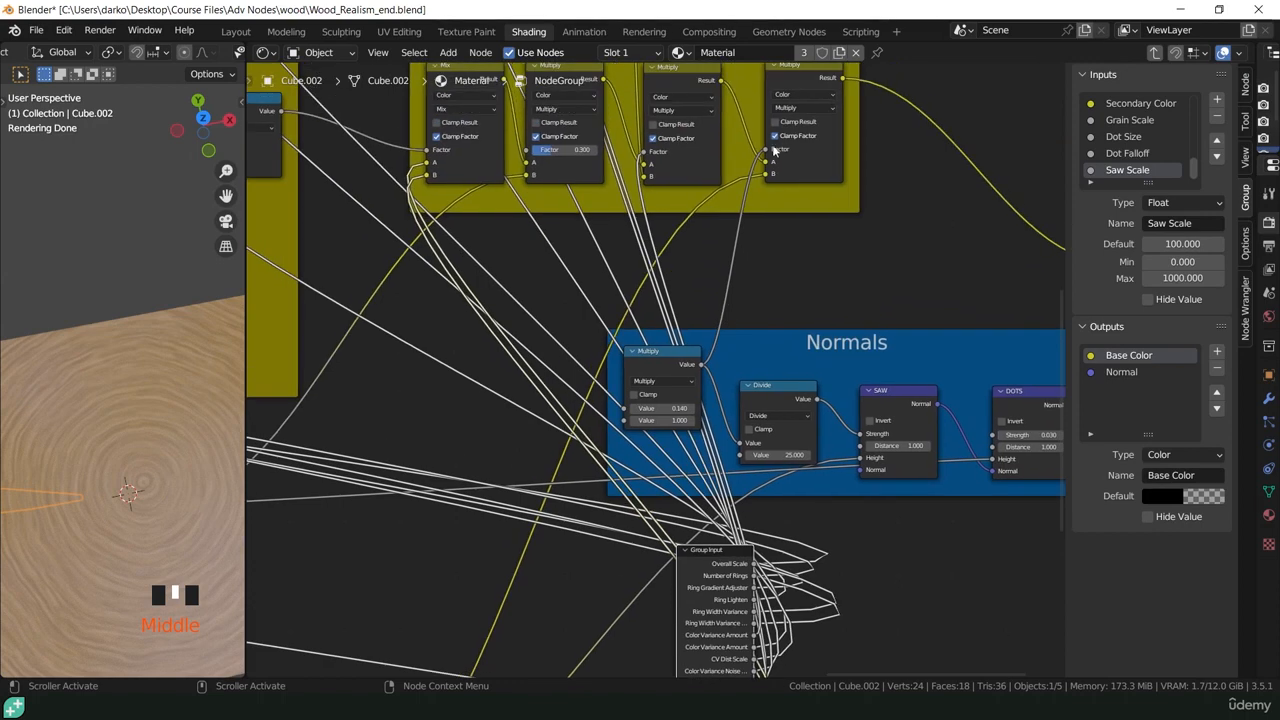
middle_click_drag(795, 373, 792, 164)
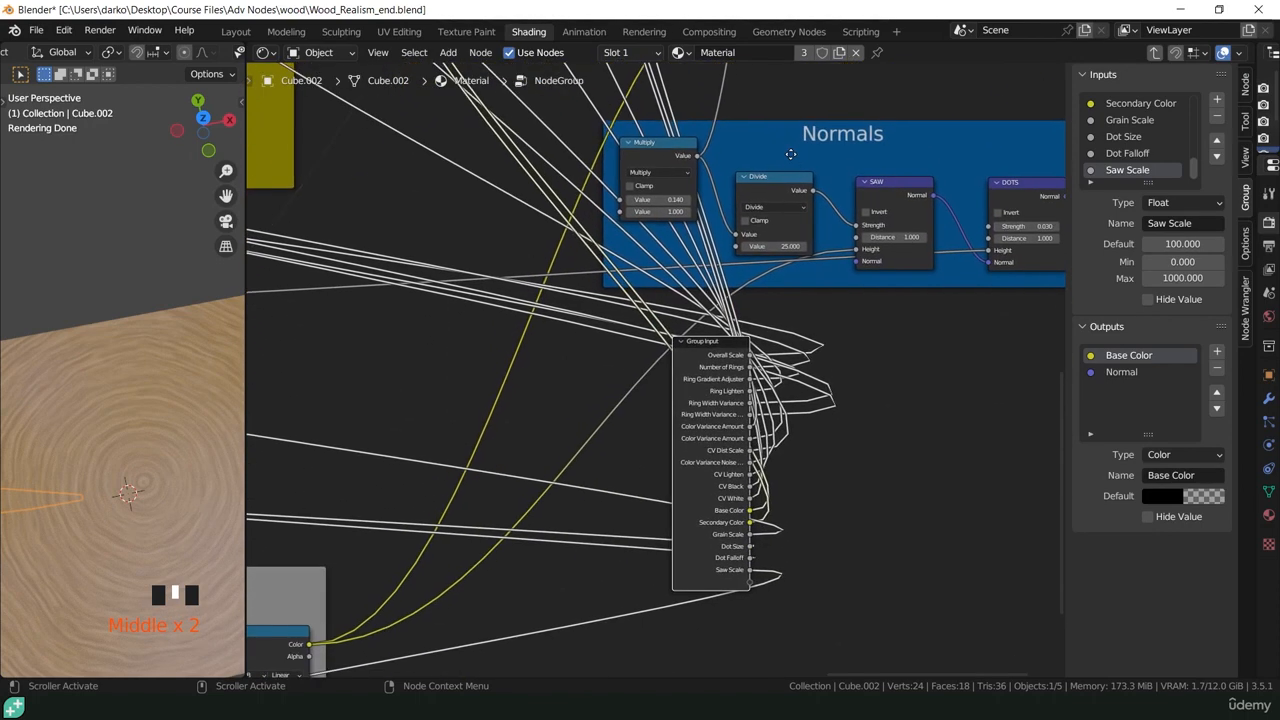
left_click_drag(620, 200, 749, 582)
scroll(1150, 170, "down", 3)
left_click(1150, 170)
left_click(1170, 223)
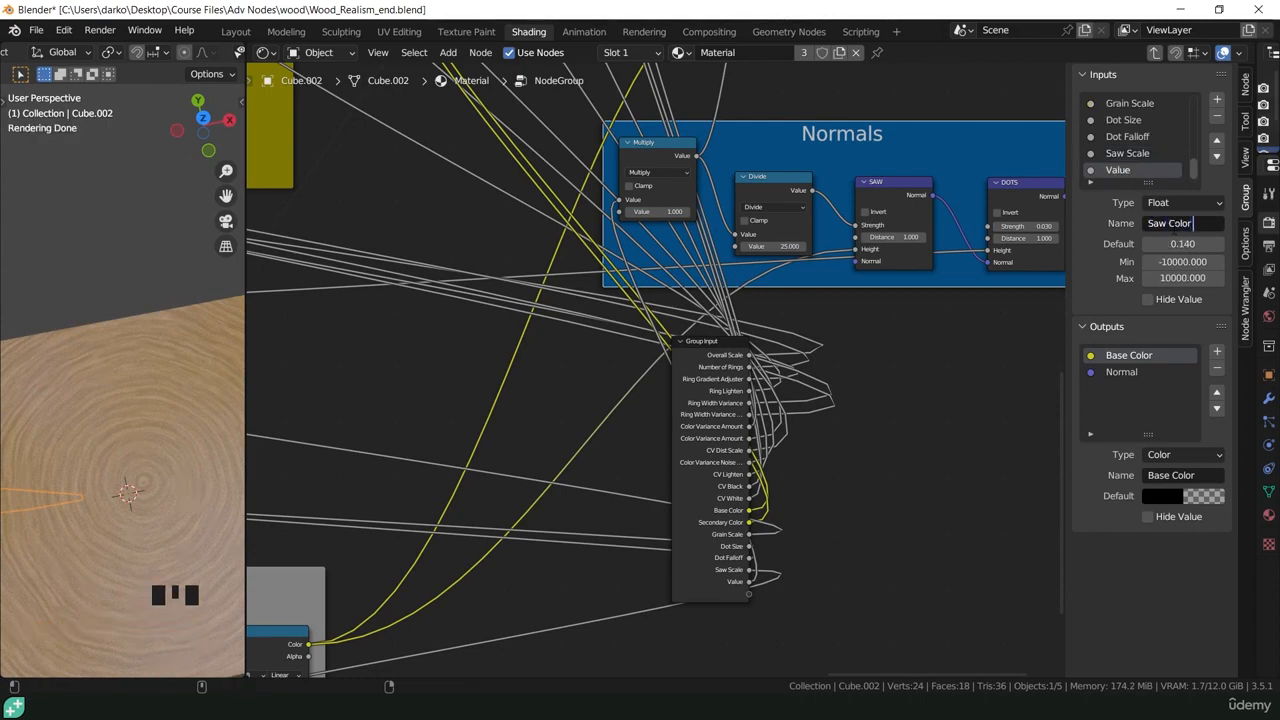
key("Return")
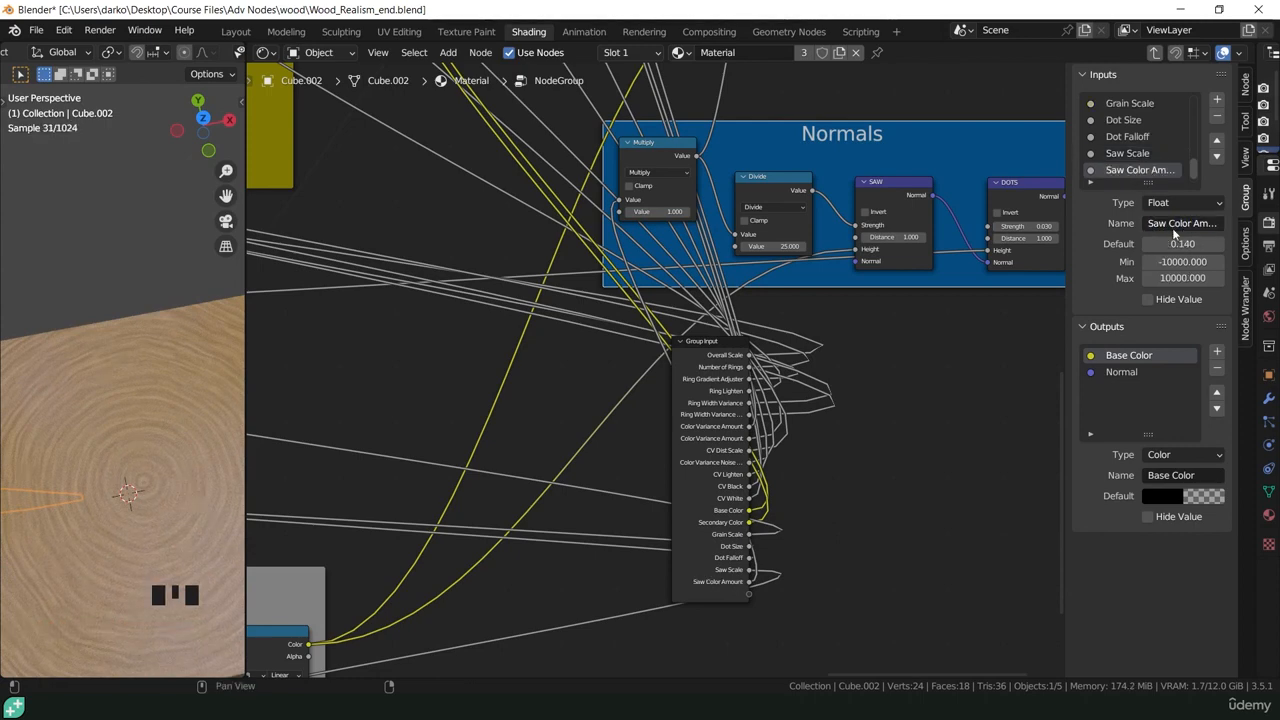
- Limit the Saw Color Amount group input to a minimum of 0 and a maximum of 1
left_click(1178, 261)
type("0")
key("Return")
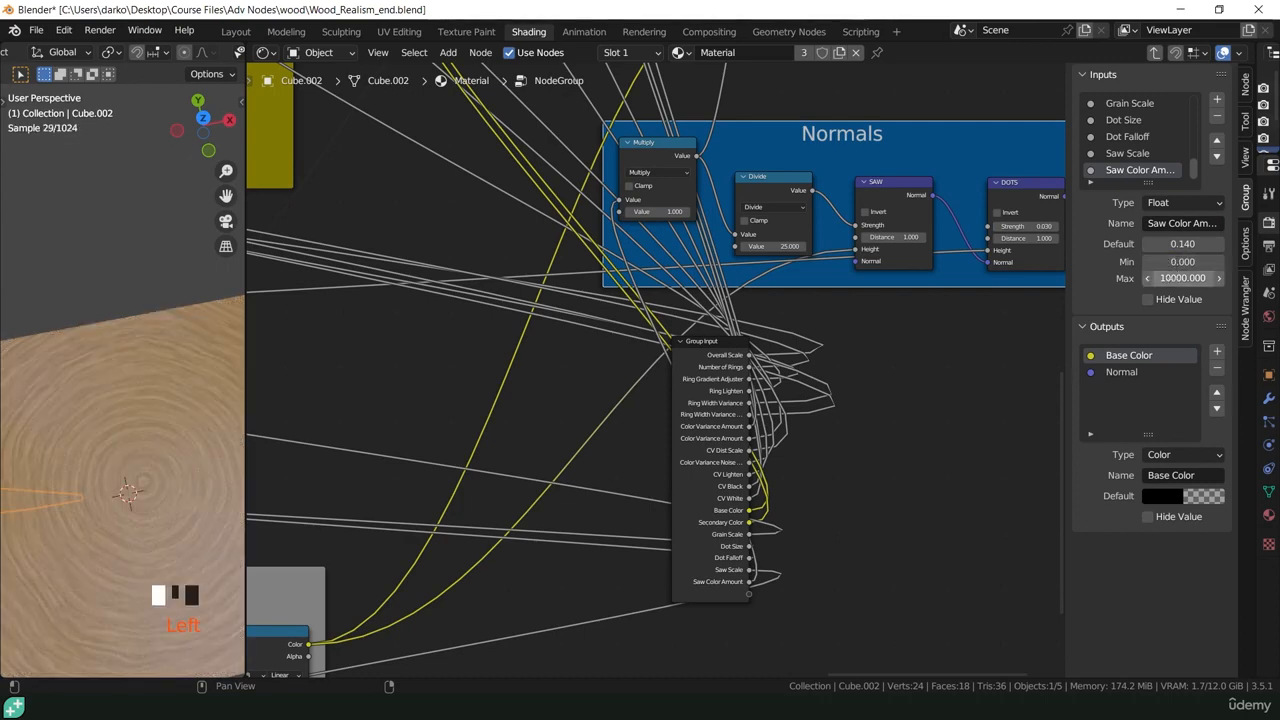
left_click(1174, 278)
type("1")
key("Return")
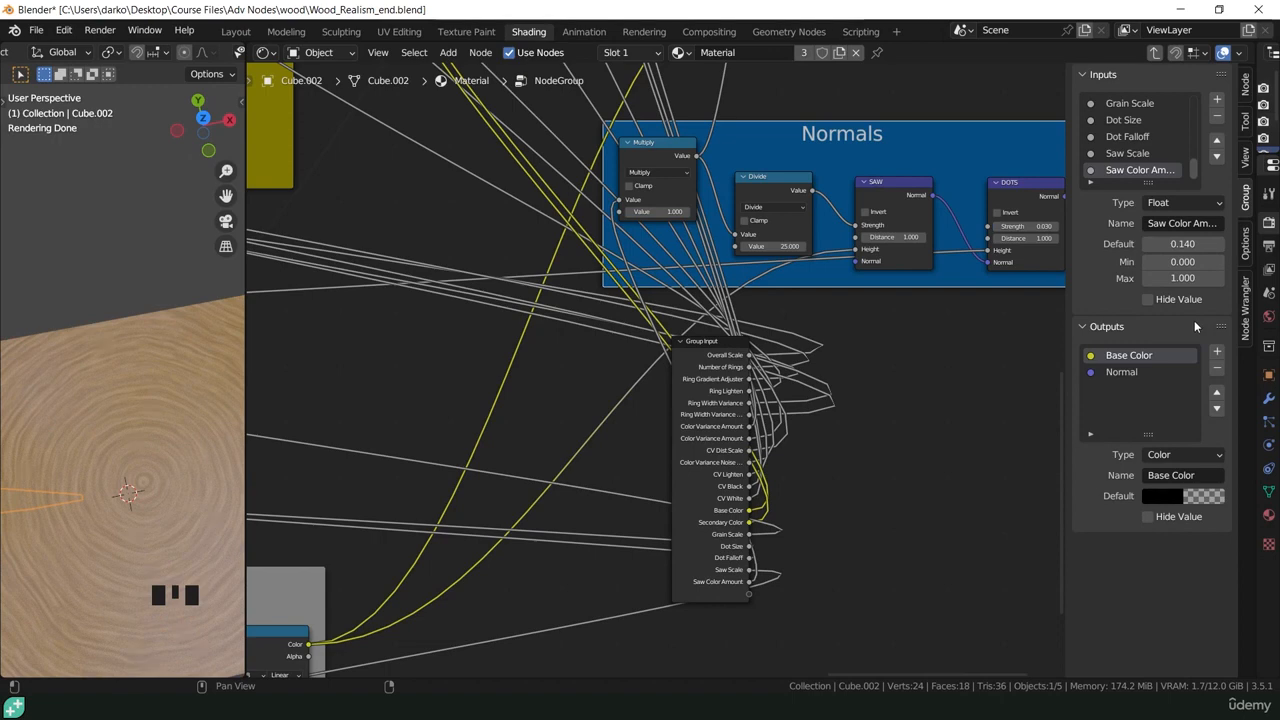
- Expose the second Value of the Divide node in Normals as a group input and name it Saw Bump Adjuster
left_click_drag(735, 246, 749, 594)
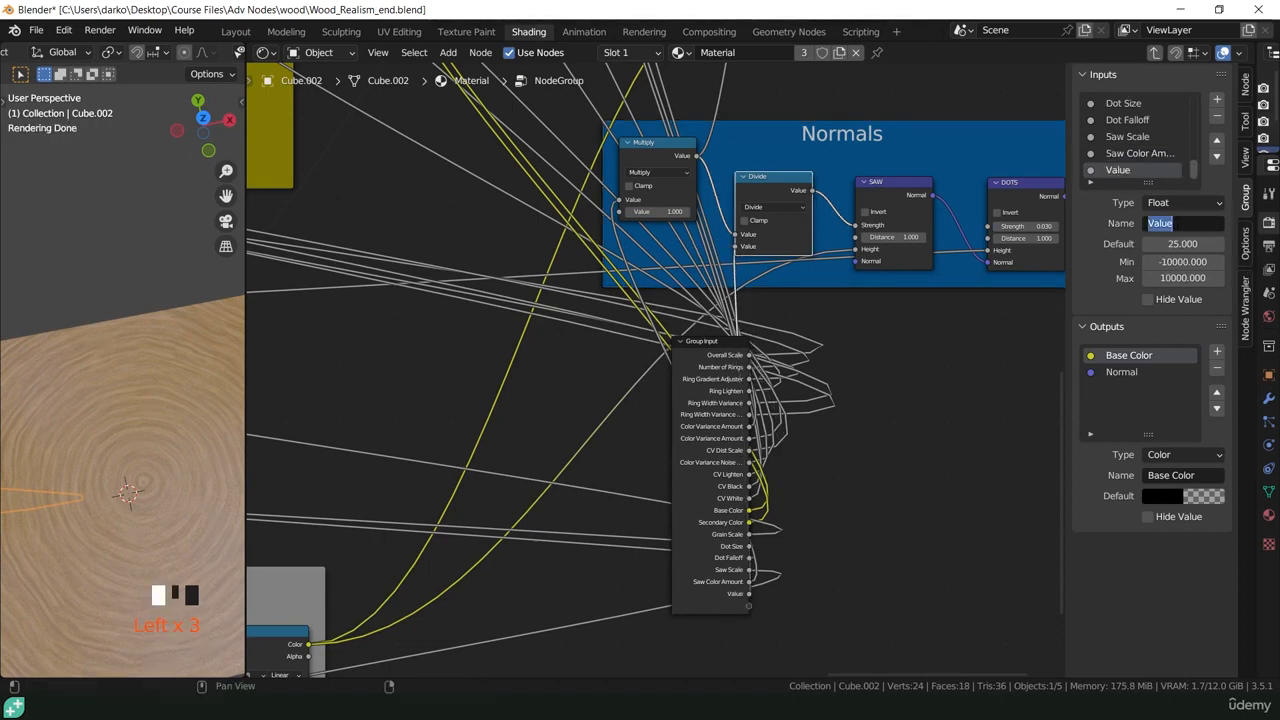
type("Saw Bump Adjuster")
key("Return")
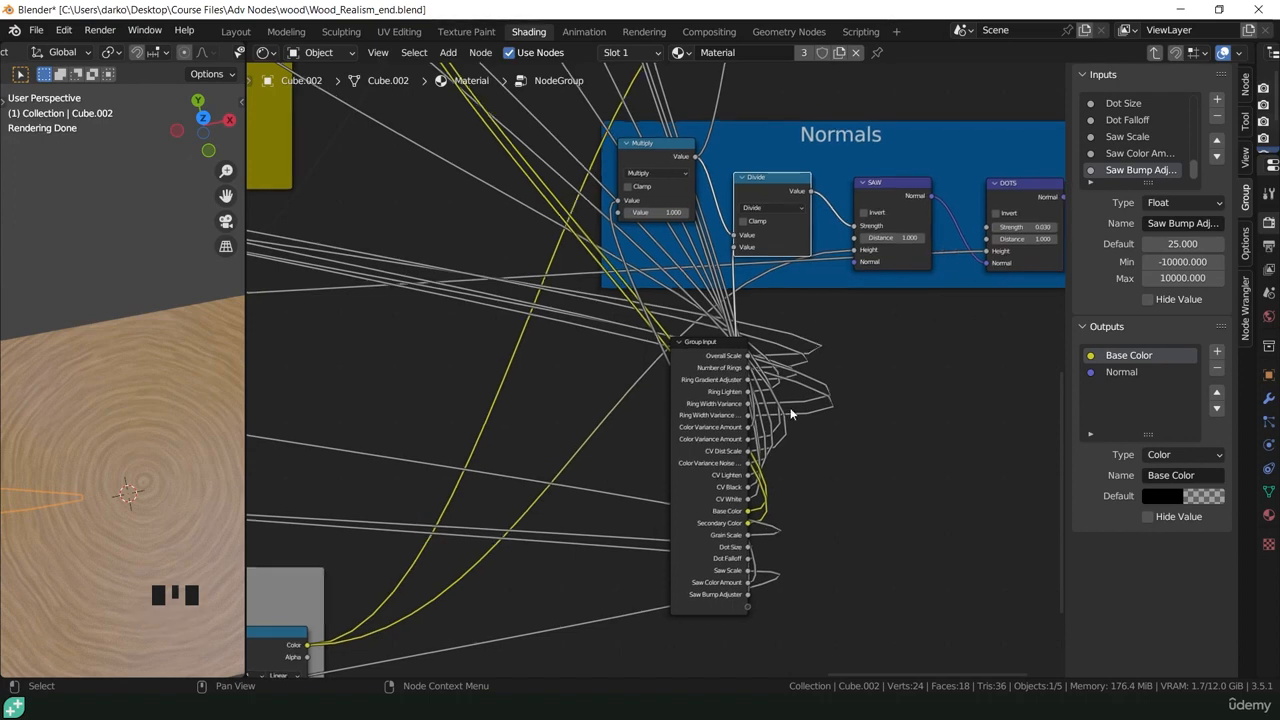
- Change the operation of the Divide math node feeding the SAW bump strength to Multiply
scroll(790, 410, "up", 3)
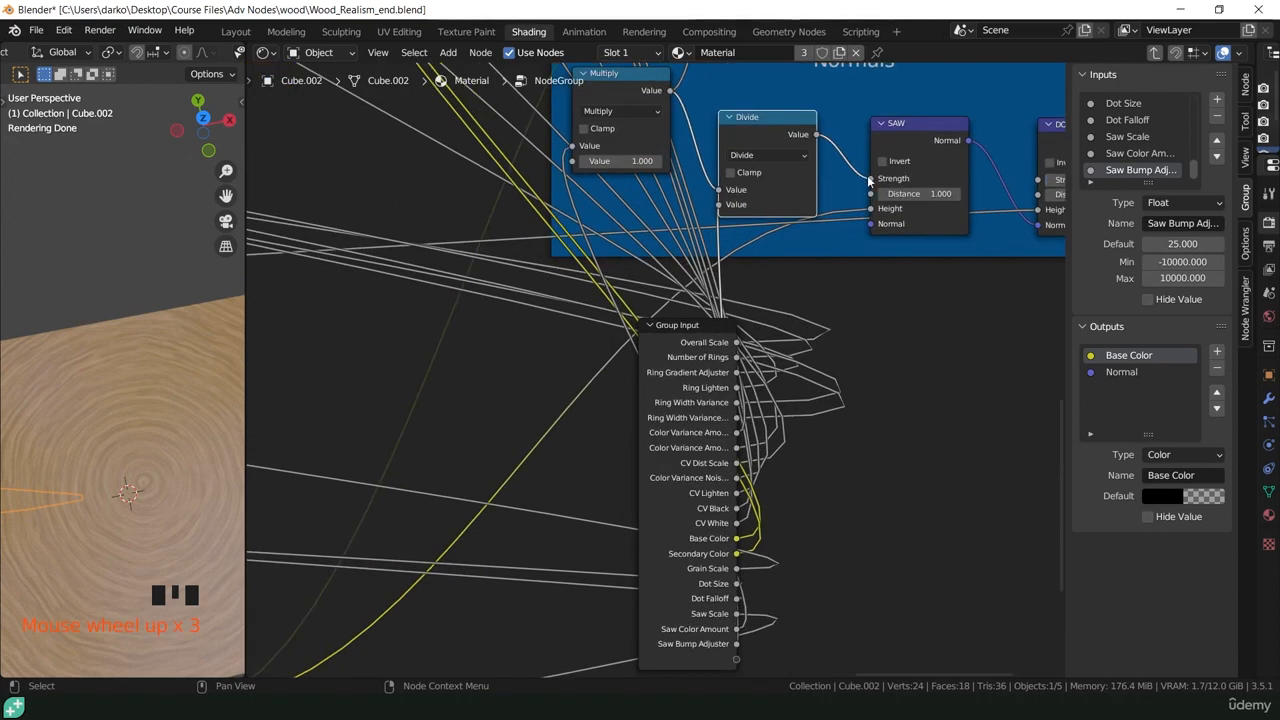
middle_click_drag(737, 603, 748, 540)
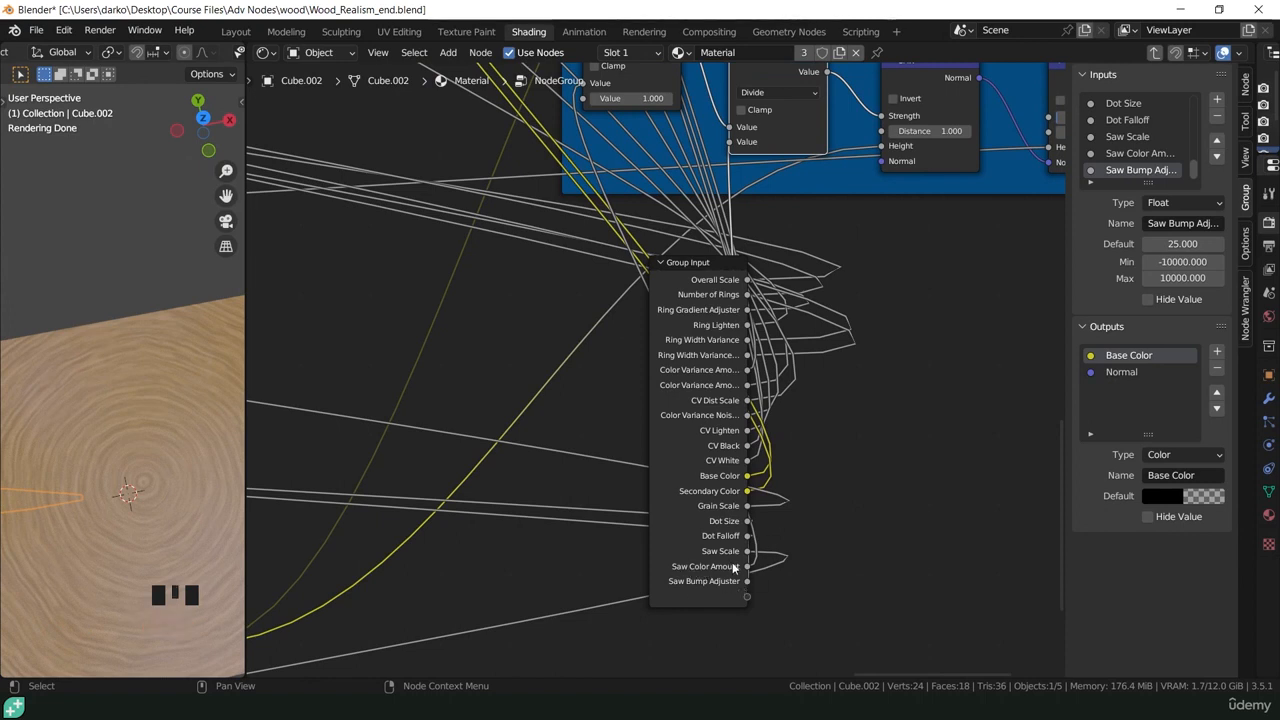
middle_click_drag(784, 240, 780, 385)
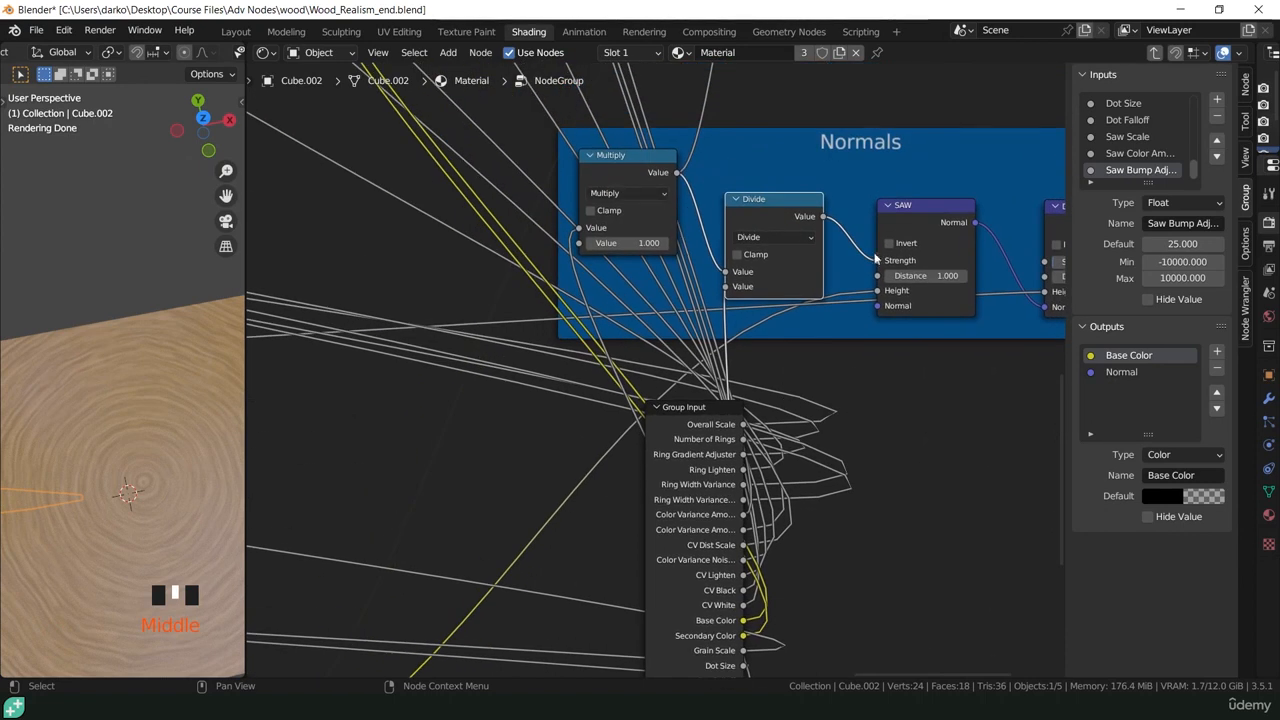
middle_click_drag(769, 600, 766, 491)
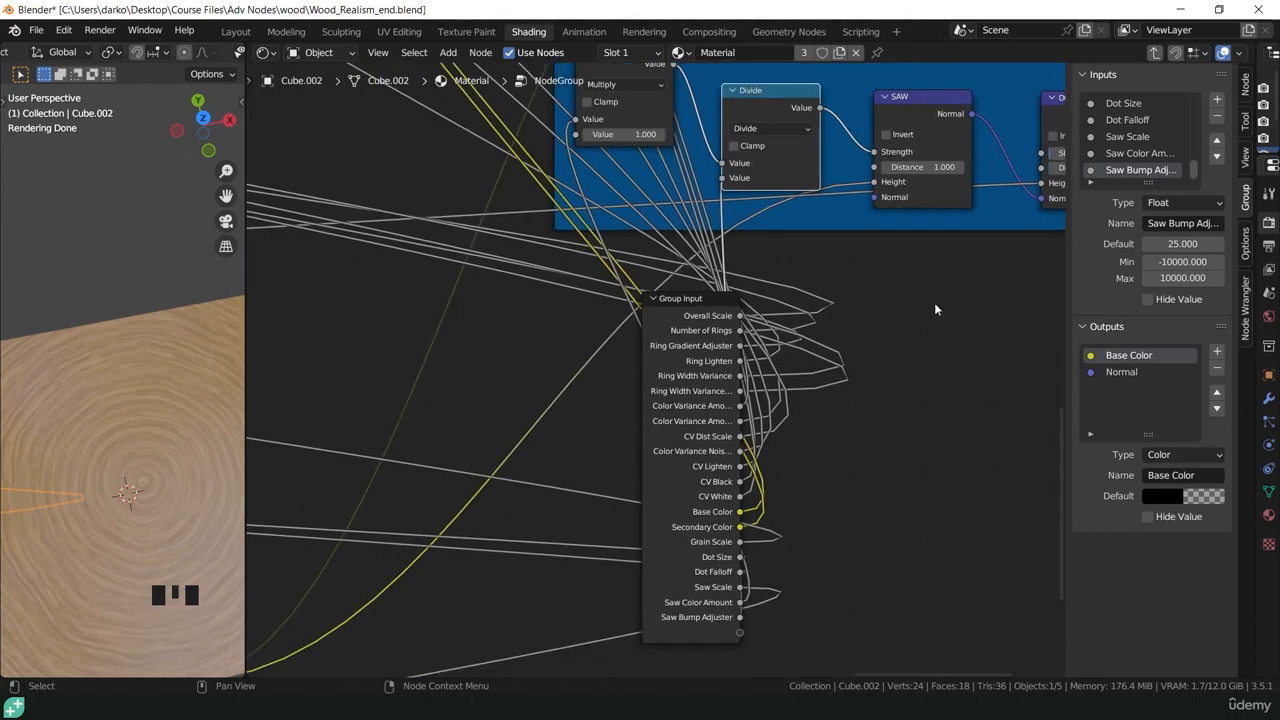
middle_click_drag(934, 309, 837, 314)
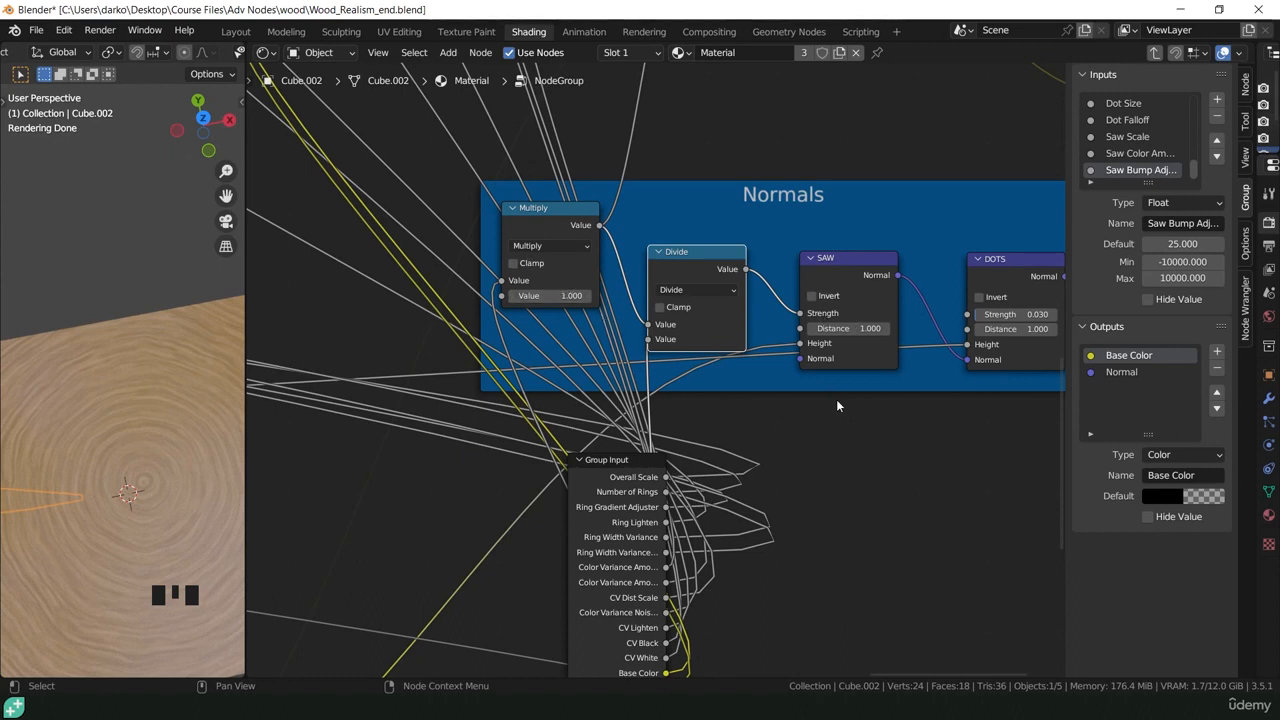
middle_click_drag(764, 456, 803, 421)
scroll(710, 350, "up", 6)
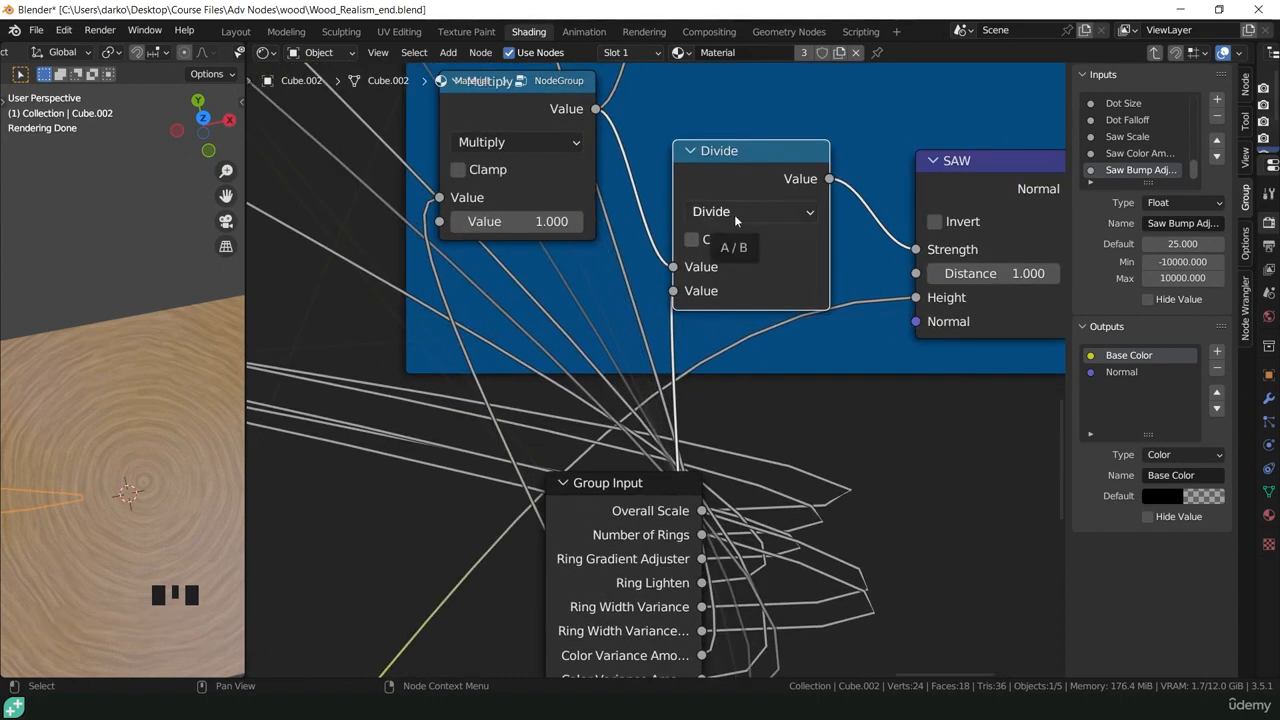
left_click(734, 214)
left_click(573, 322)
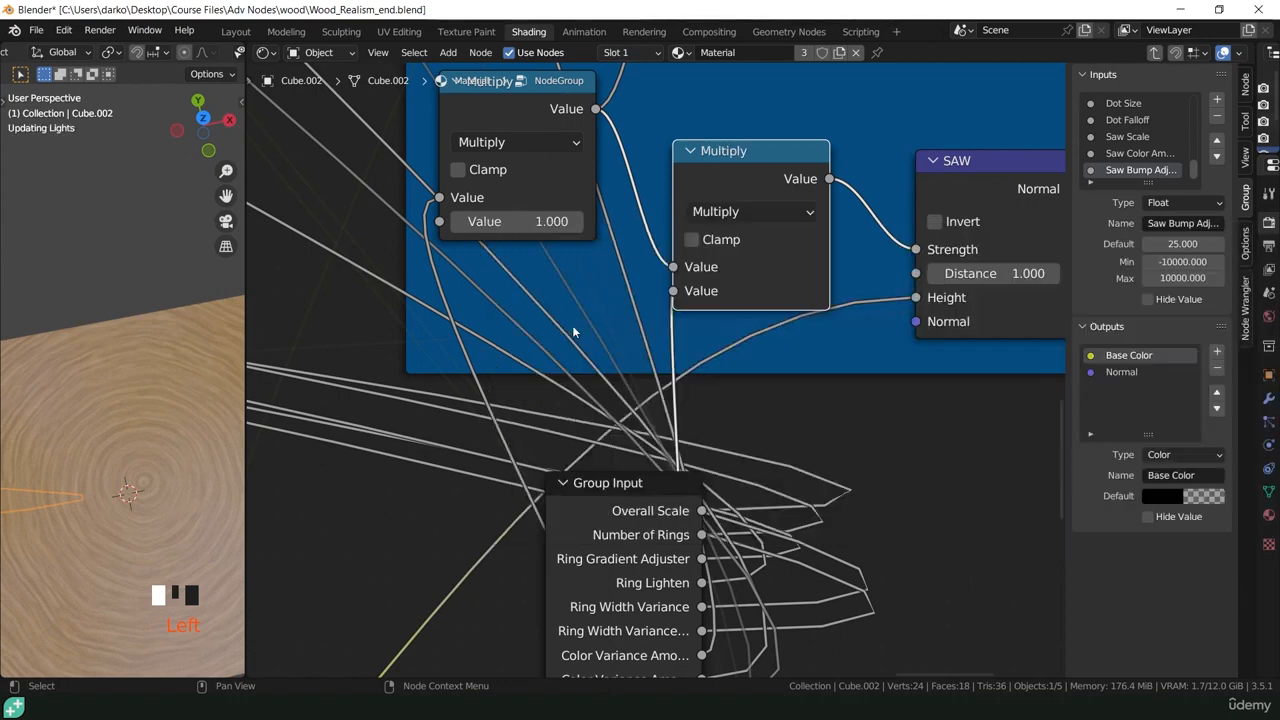
middle_click_drag(597, 326, 547, 254)
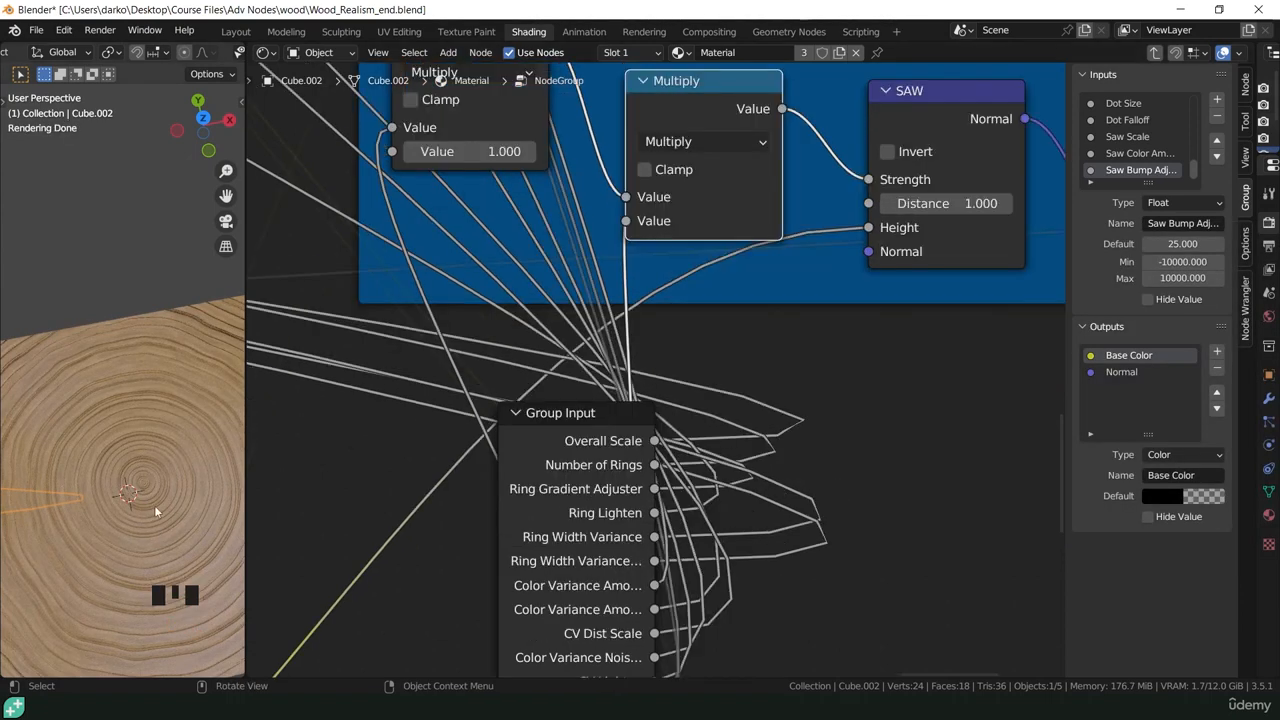
- Set the Saw Bump Adjuster group input's default to .0025 and its minimum to 0
left_click(541, 422)
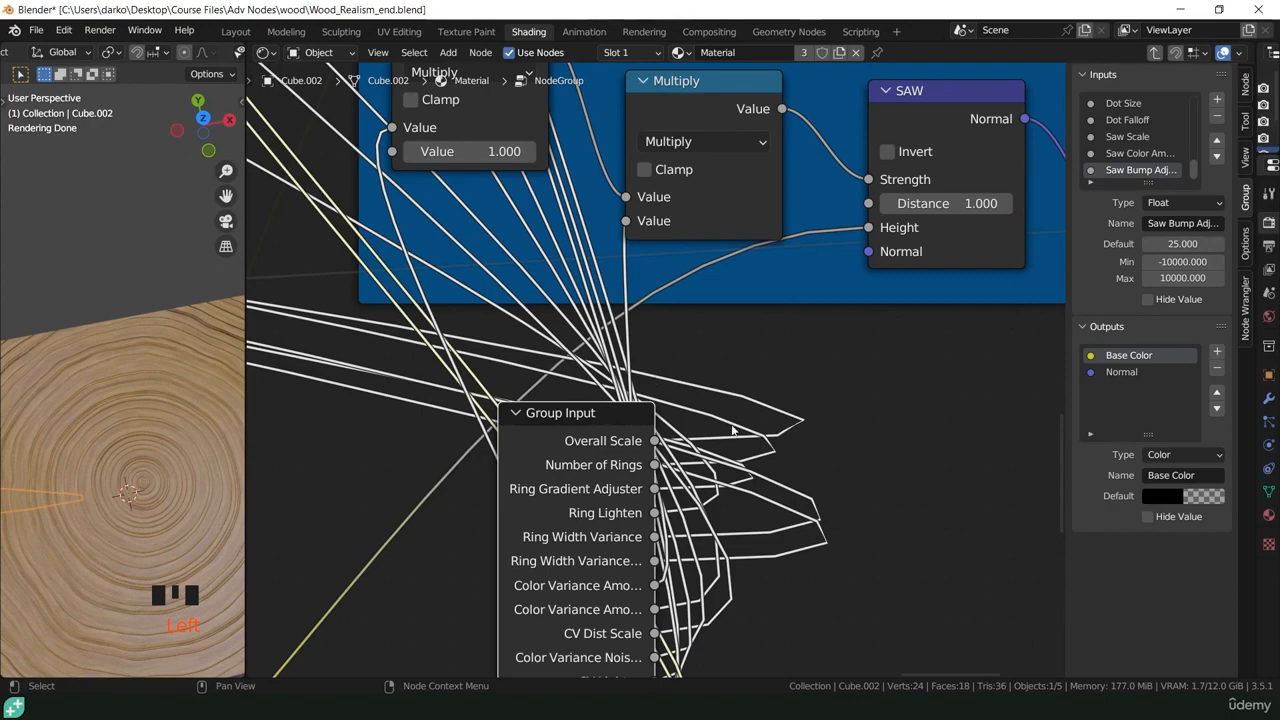
scroll(733, 430, "down", 3)
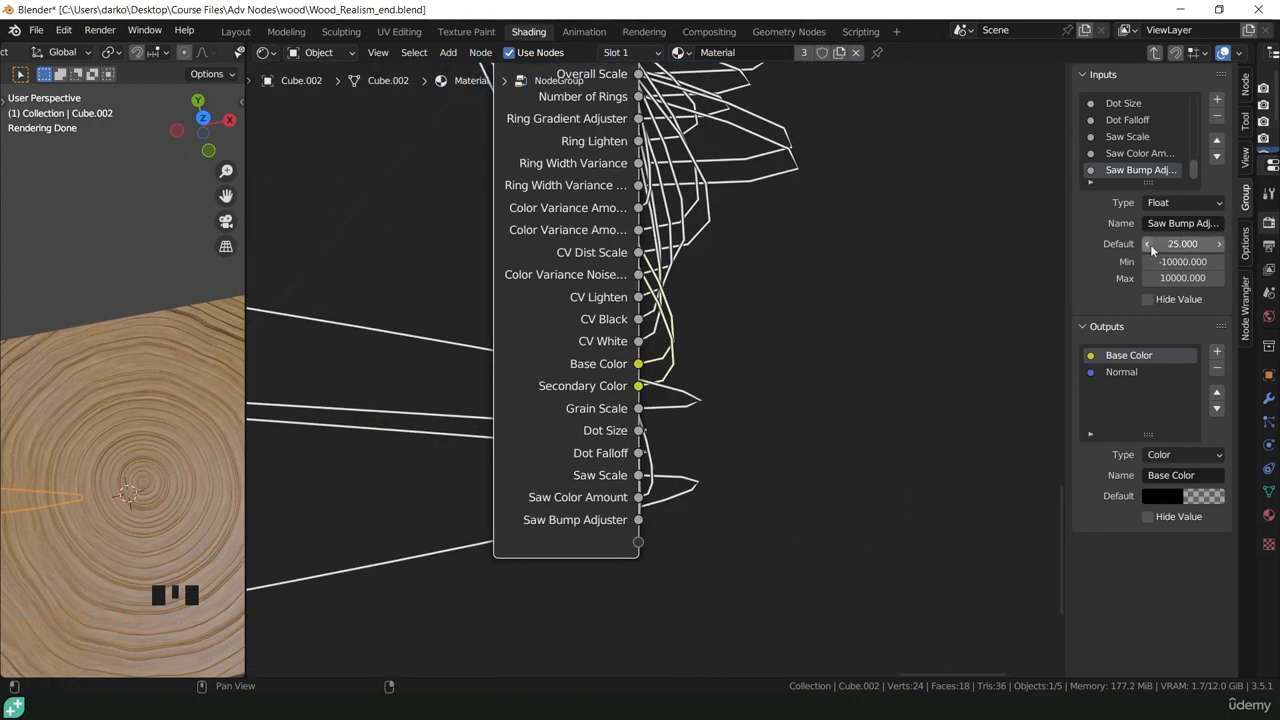
left_click(1183, 244)
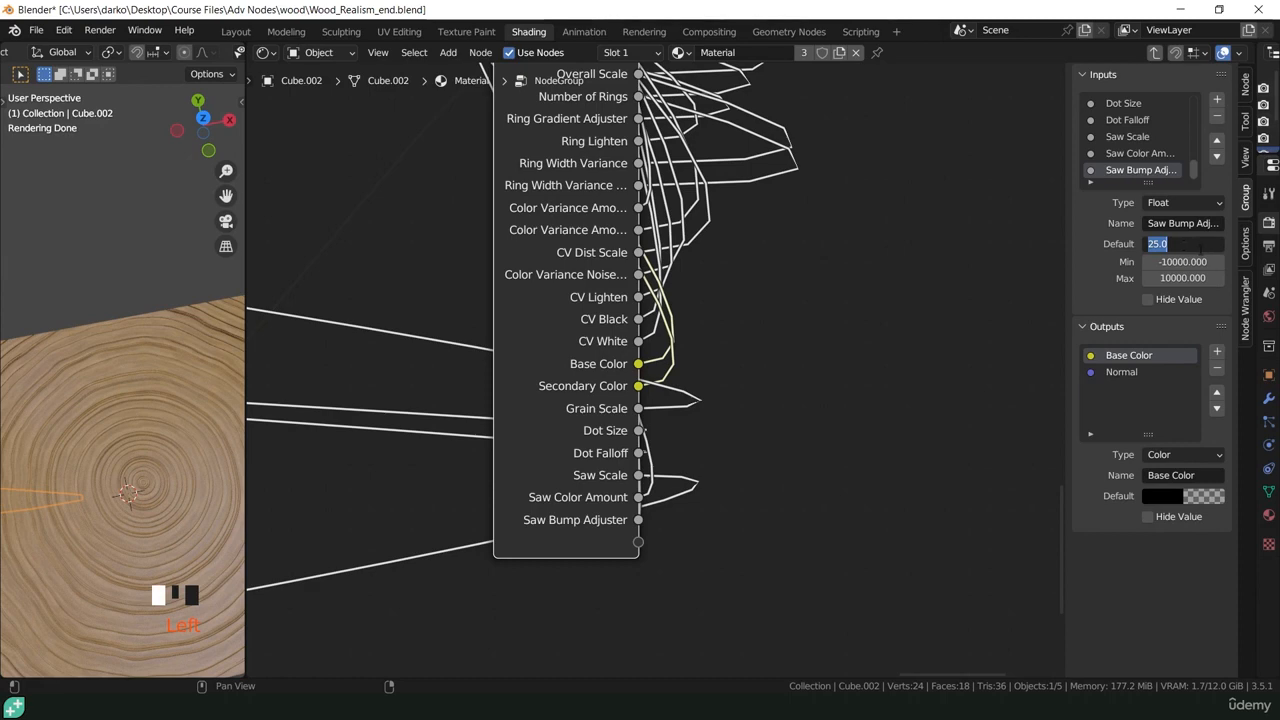
key("BackSpace")
type(".00")
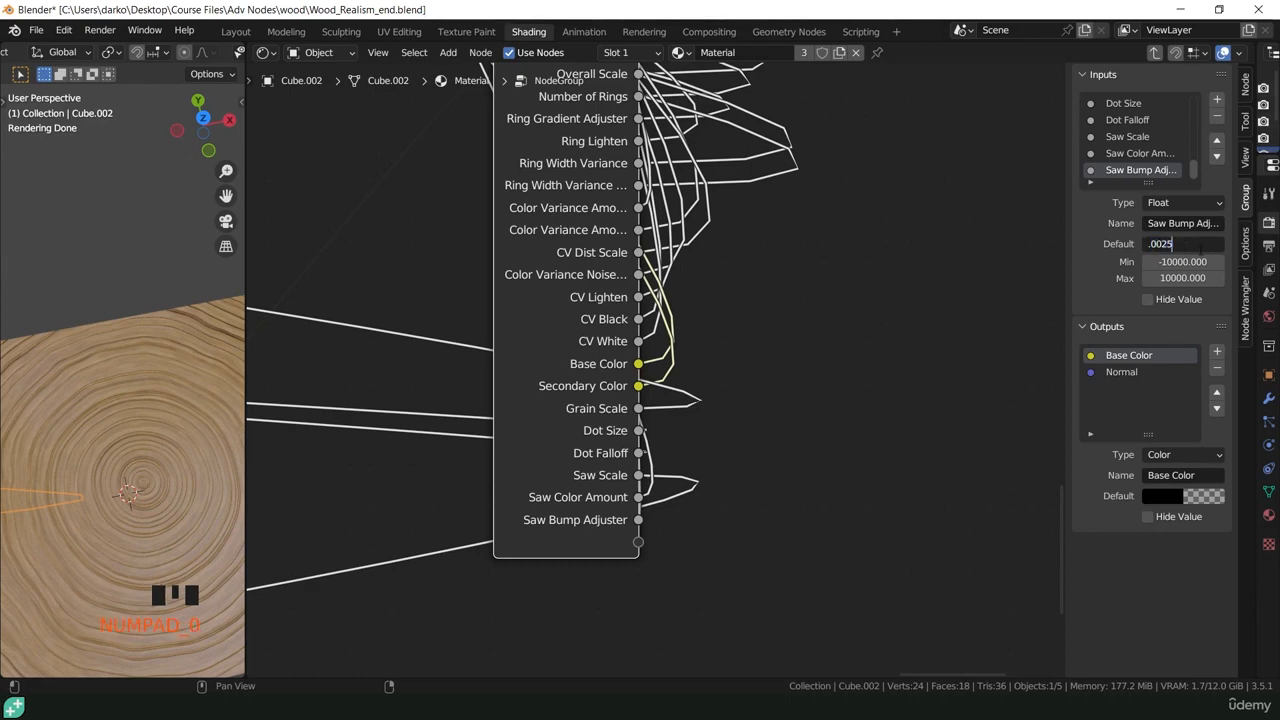
key("Return")
left_click(1183, 262)
type("0")
key("Return")
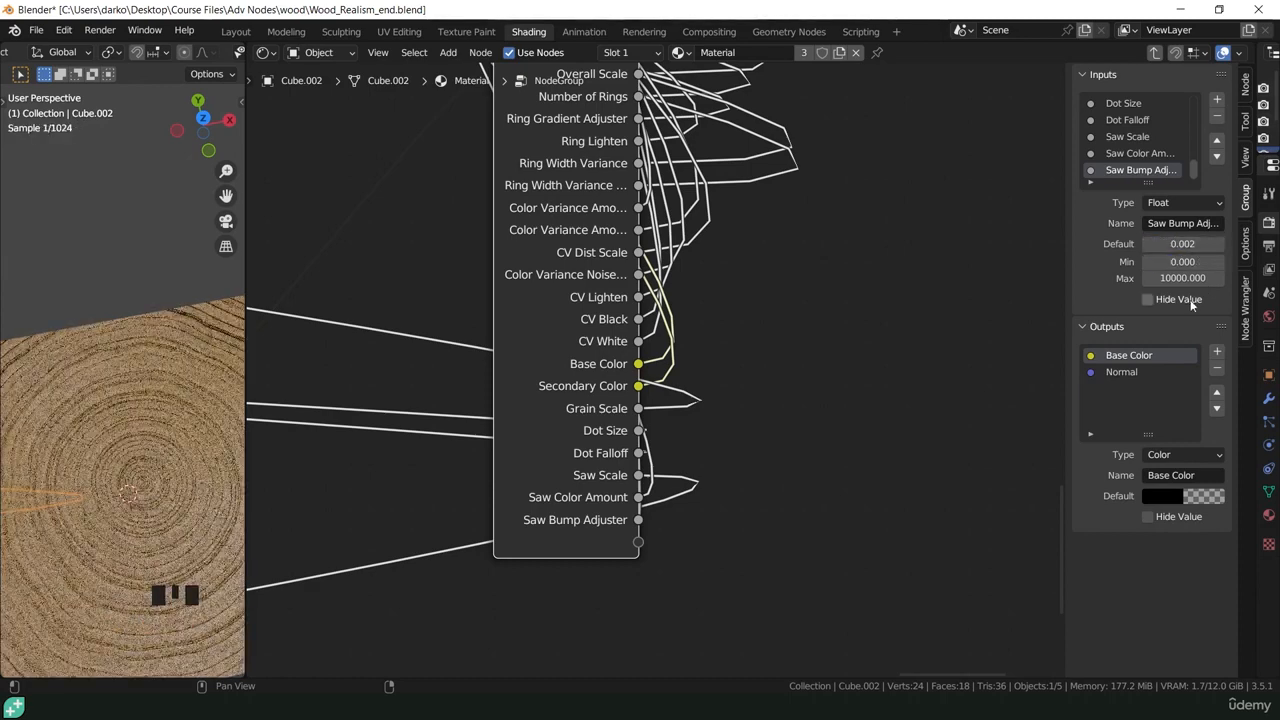
- Exit the node group and set Saw Bump Adjuster on the NodeGroup node to .0025
key("Tab")
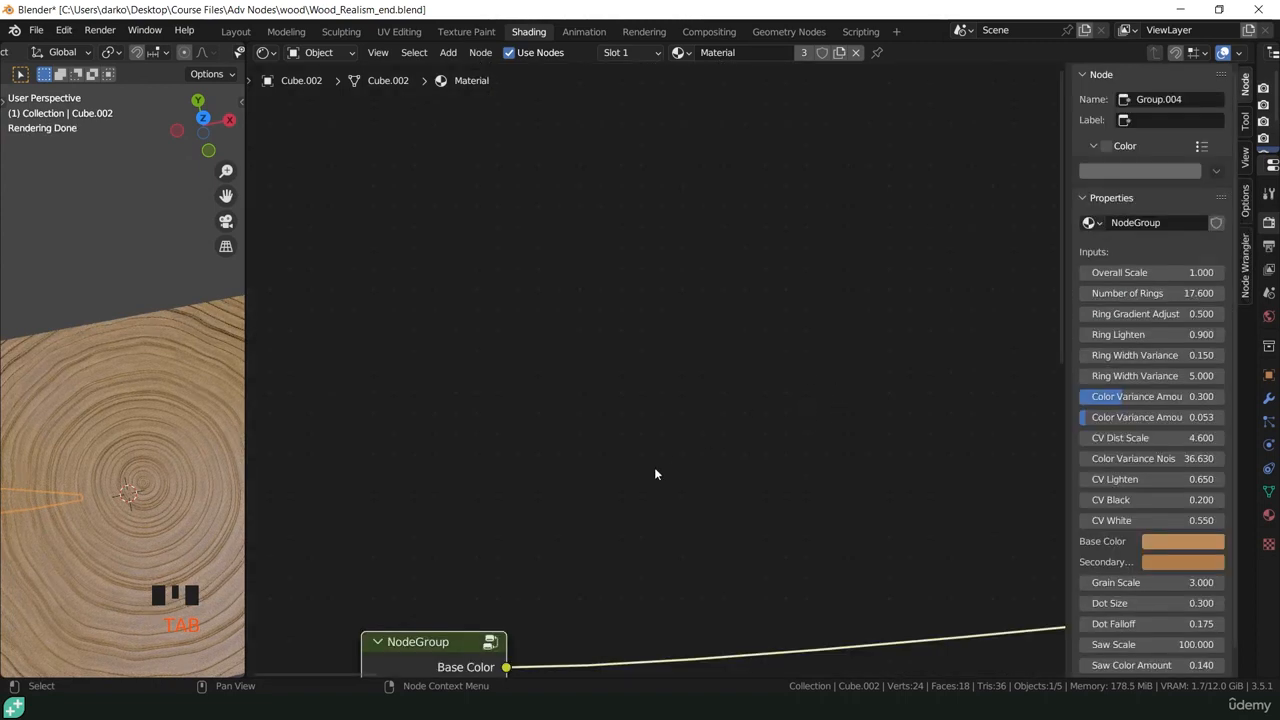
scroll(655, 474, "down", 15)
middle_click_drag(643, 486, 654, 284)
scroll(603, 475, "up", 20)
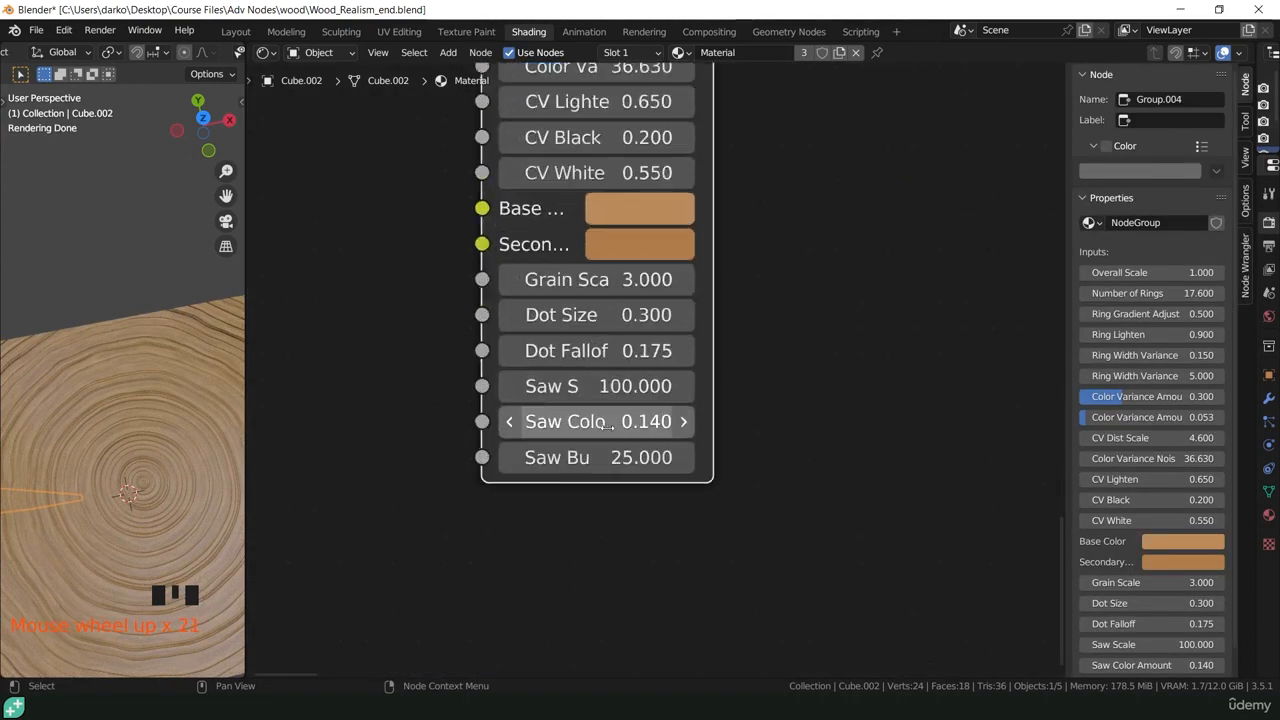
scroll(607, 424, "up", 1)
double_click(655, 461)
type(".00")
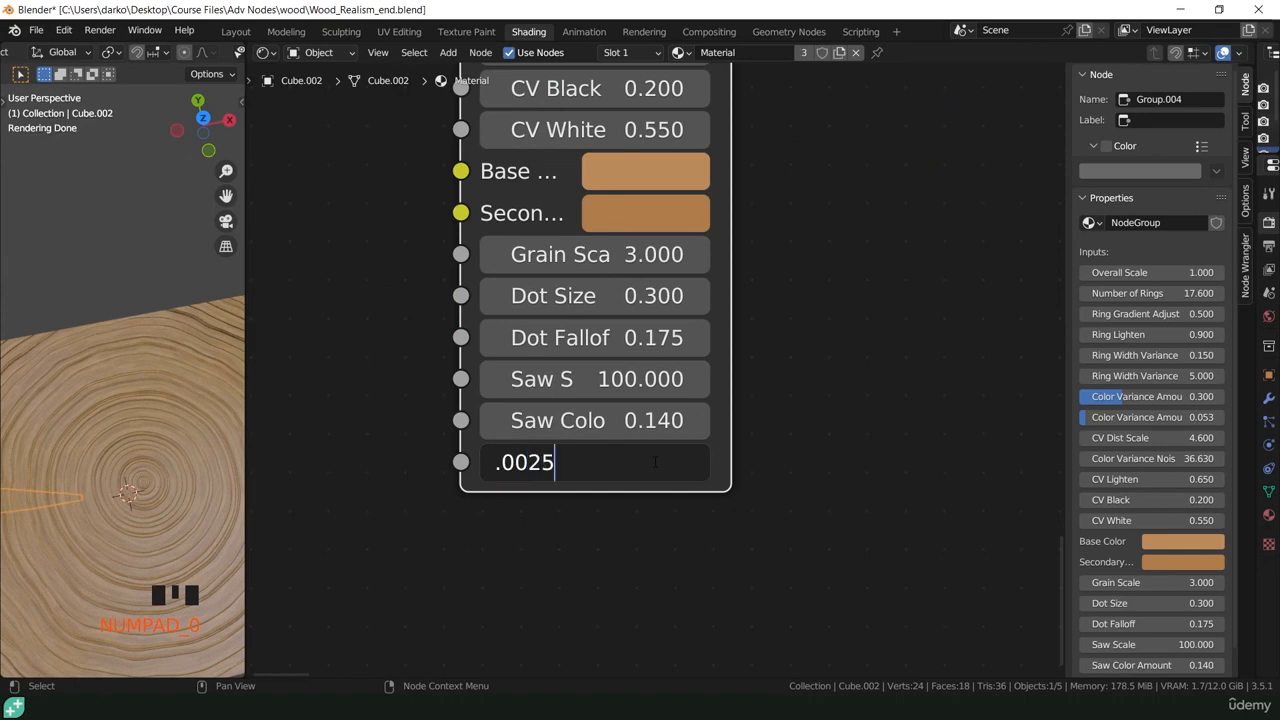
type("25")
key("Return")
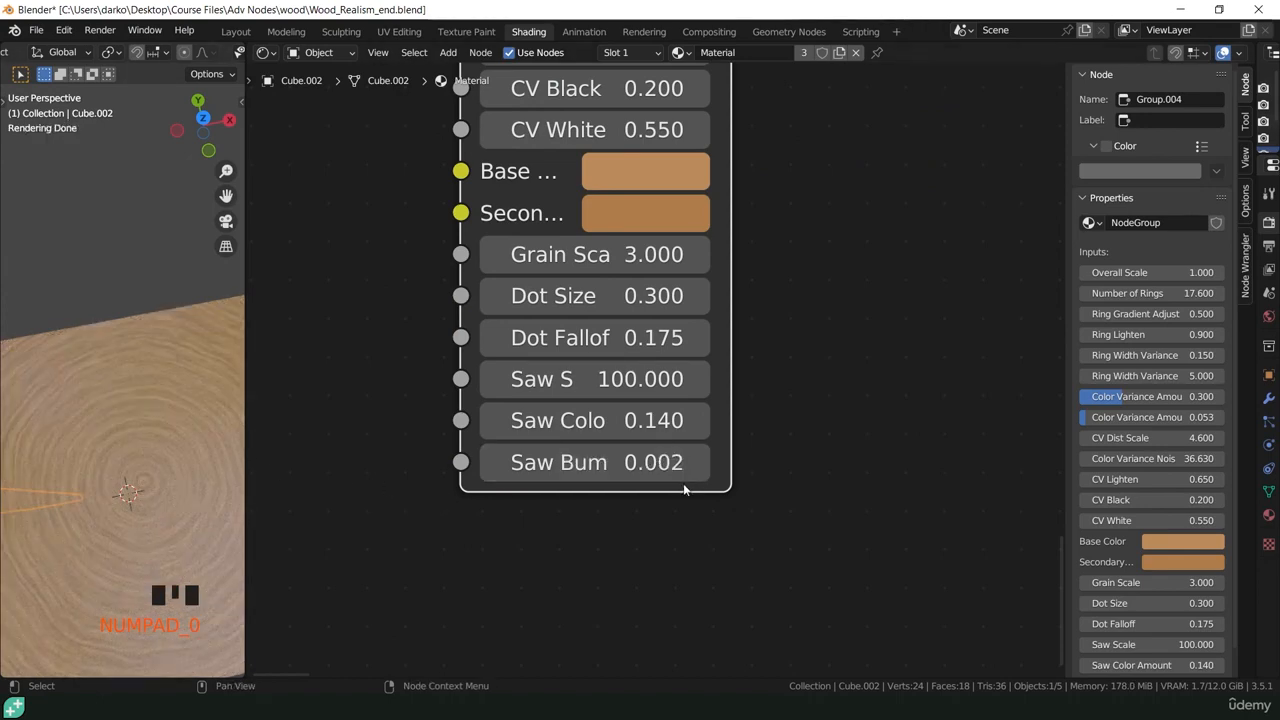
- Raise Saw Color Amount on the NodeGroup node to 1.000 and inspect the saw marks up close on the wood's side
middle_click_drag(1063, 531, 1049, 517)
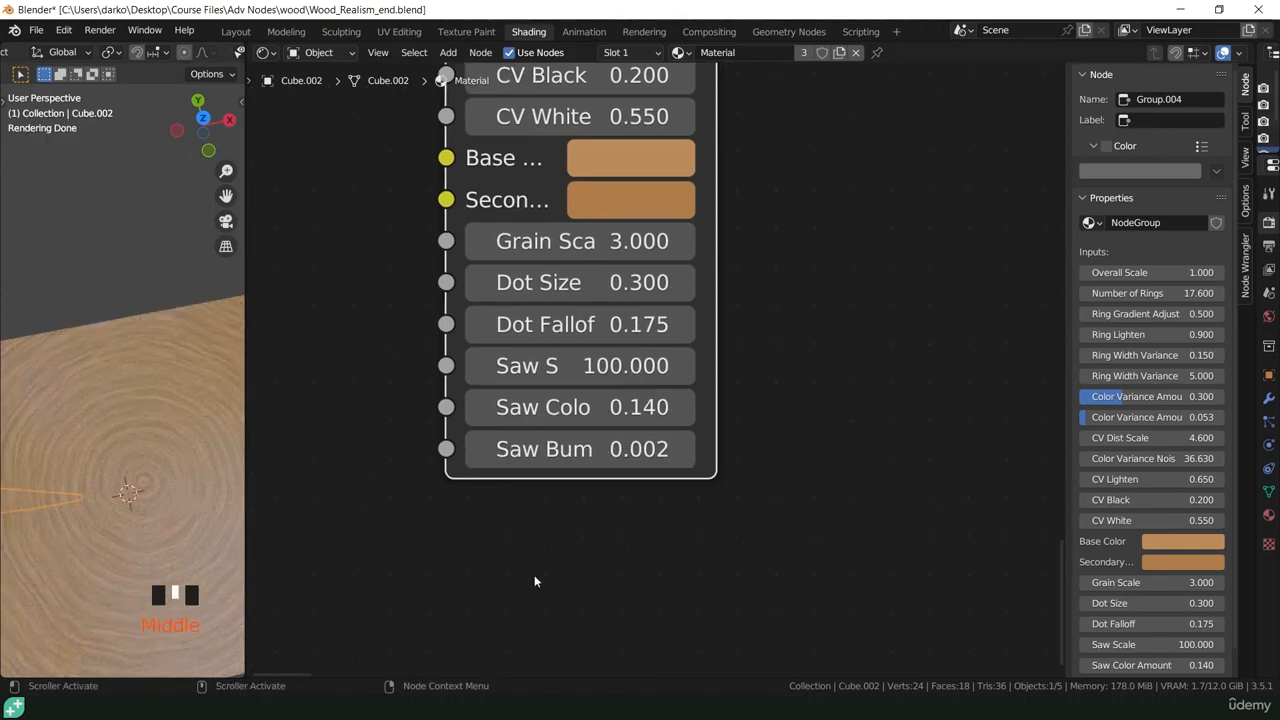
middle_click_drag(186, 538, 200, 351)
scroll(534, 341, "down", 16)
middle_click_drag(236, 461, 188, 373)
scroll(168, 300, "up", 3)
middle_click_drag(168, 195, 146, 164, "shift")
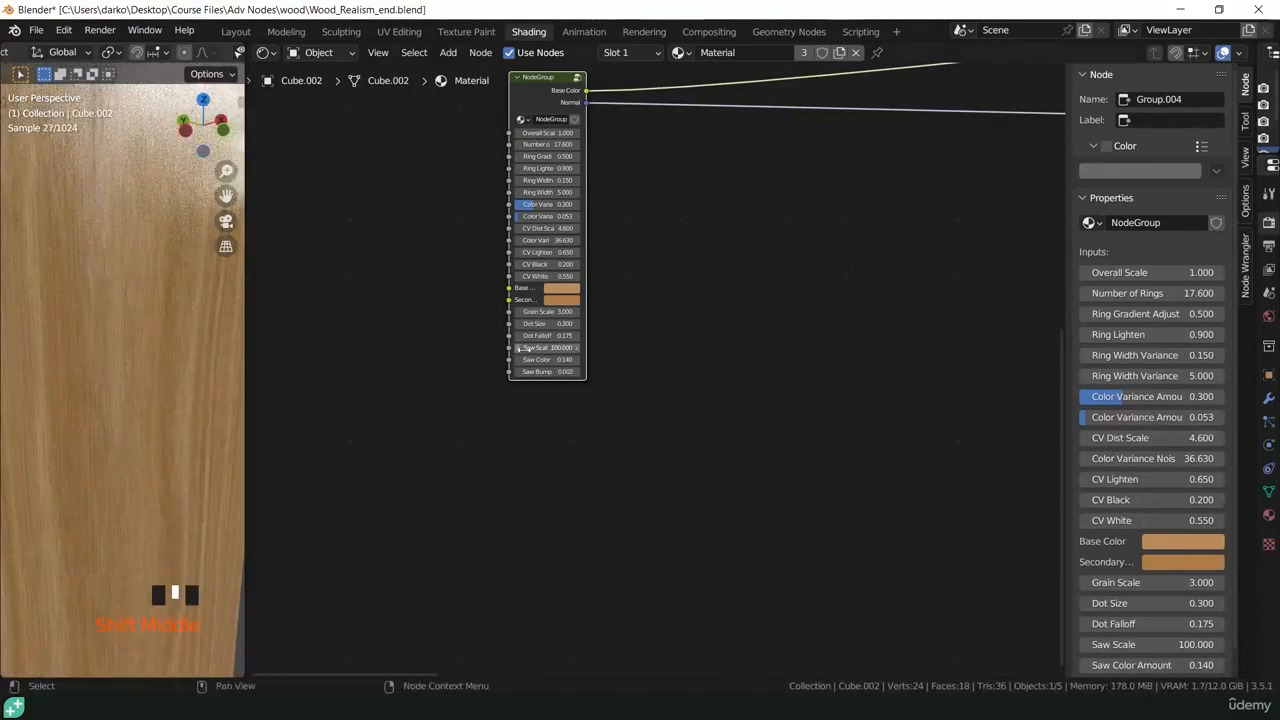
scroll(530, 352, "up", 8)
left_click_drag(557, 364, 652, 364)
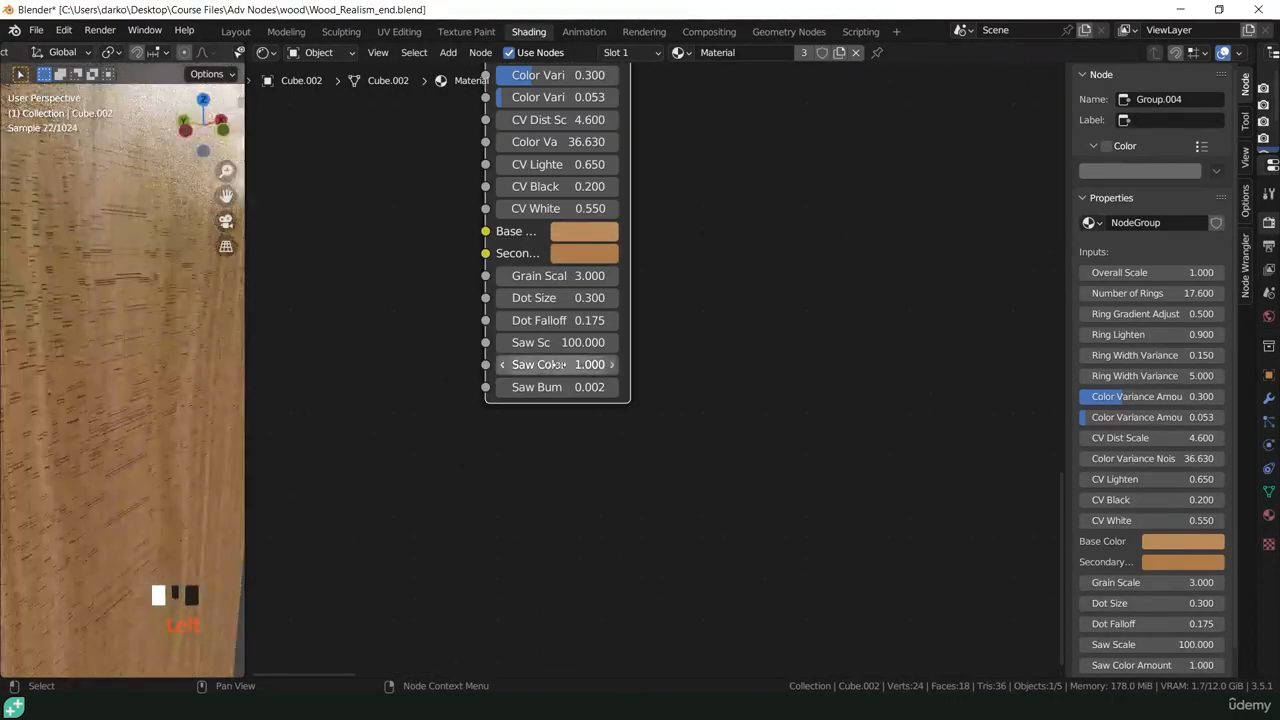
scroll(183, 163, "up", 5)
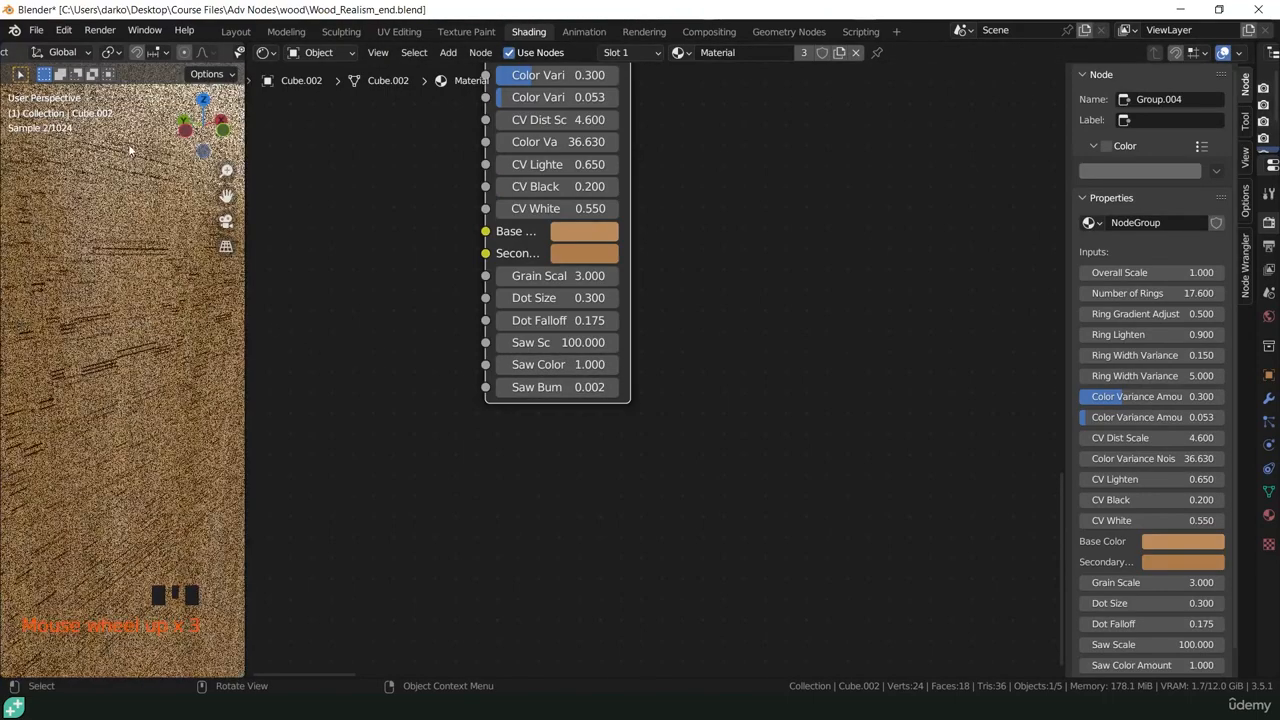
middle_click_drag(183, 163, 157, 148, "shift")
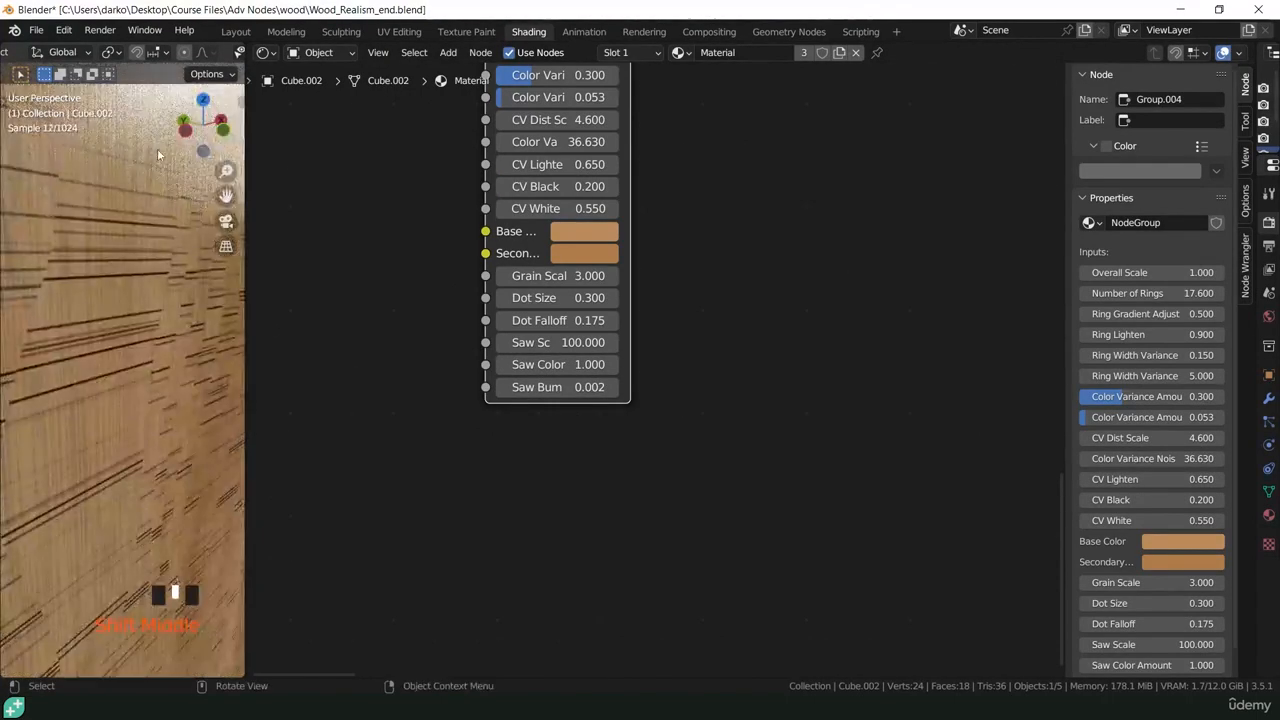
- Try a stronger saw bump on the NodeGroup node, settling on a Saw Bump Adjuster value of 0.1
left_click_drag(531, 386, 586, 400)
left_click(586, 397)
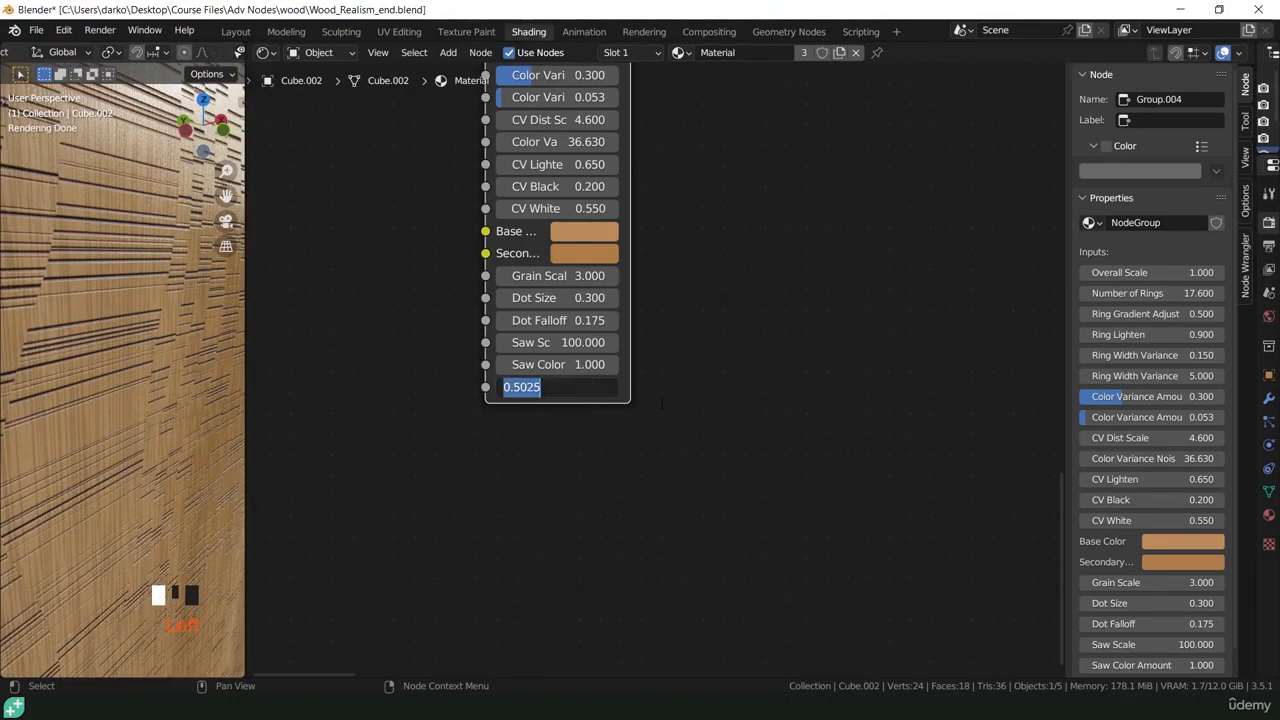
type("0.00")
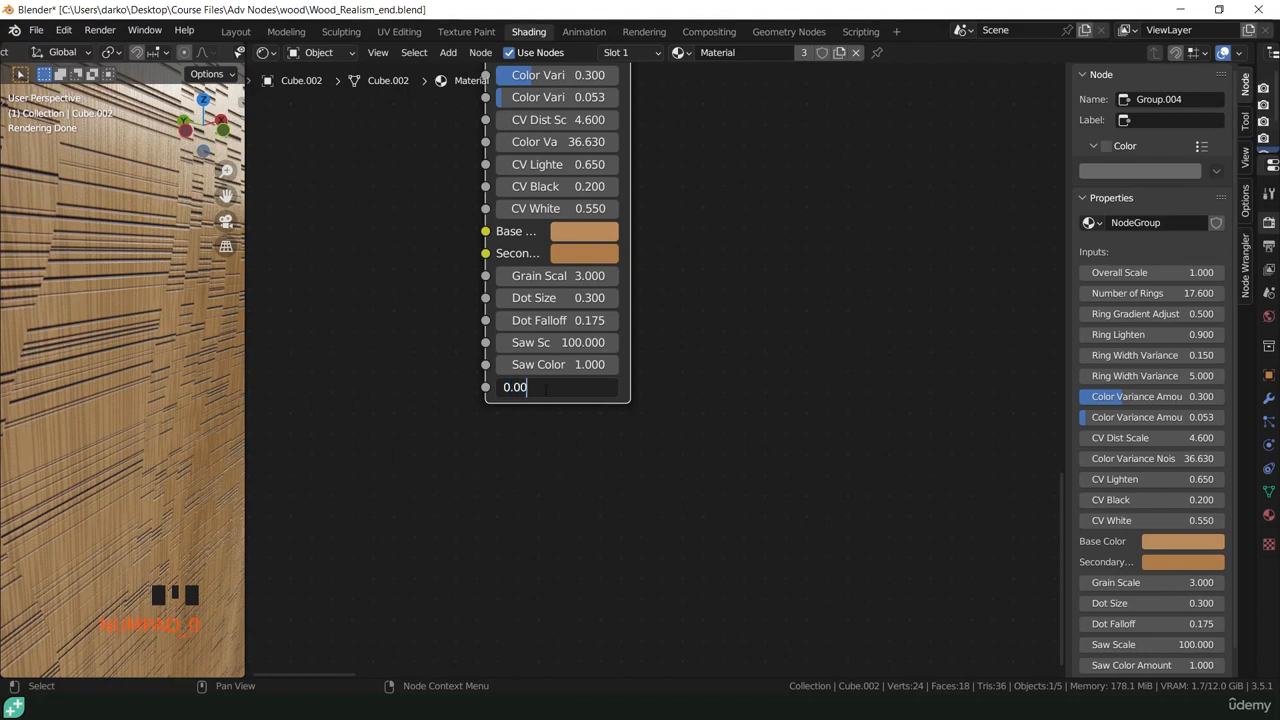
left_click_drag(563, 387, 466, 389)
type("0.1")
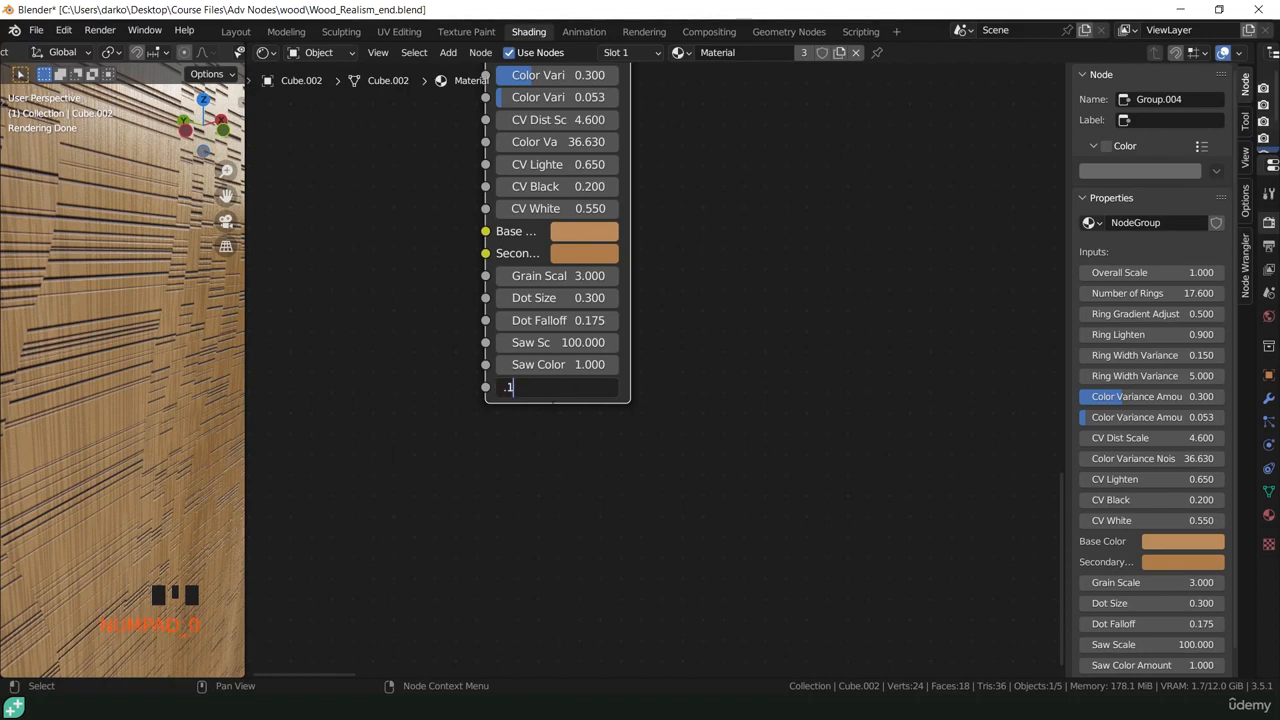
key("Return")
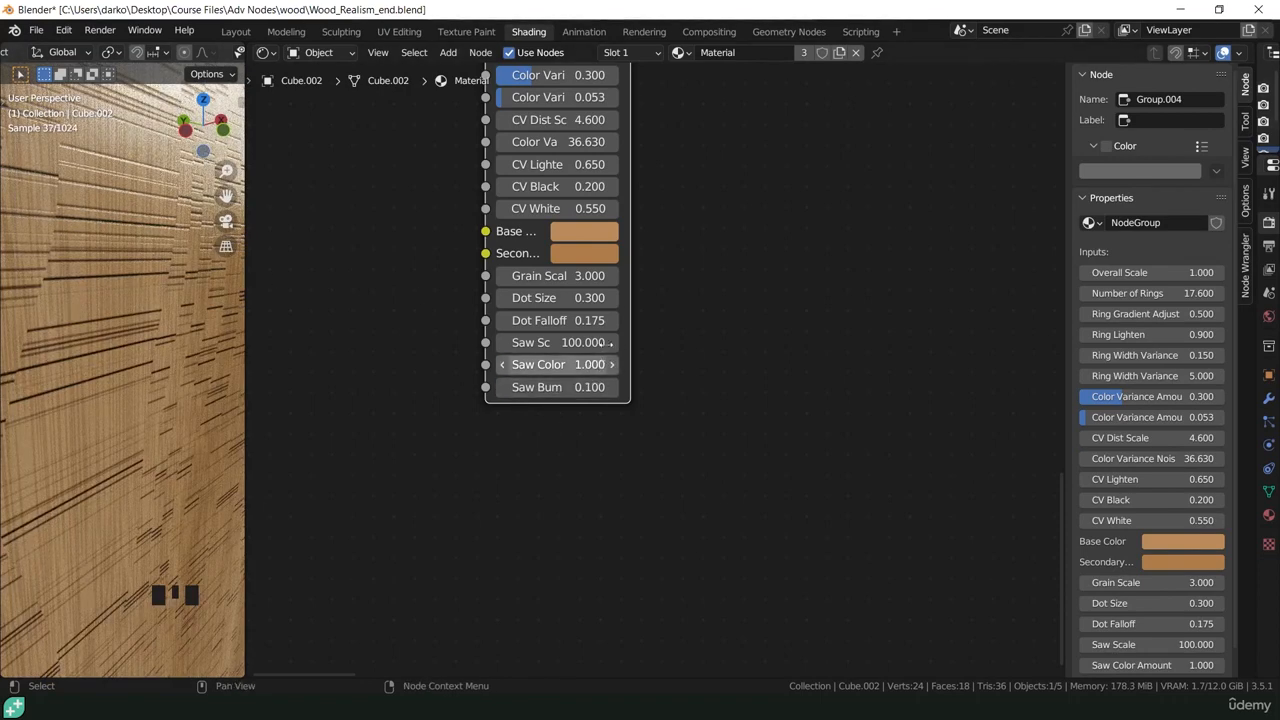
- Enter the node group and move the Group Input node close to the Normals frame
key("Tab")
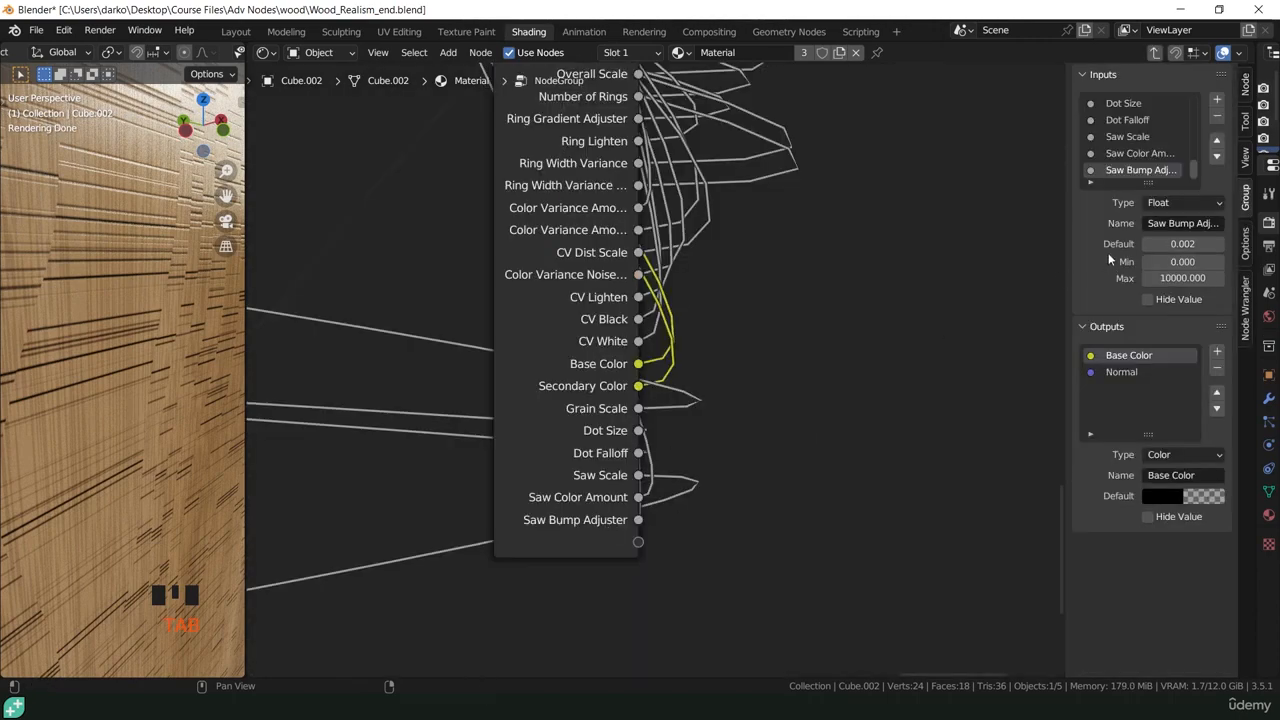
scroll(714, 425, "down", 8)
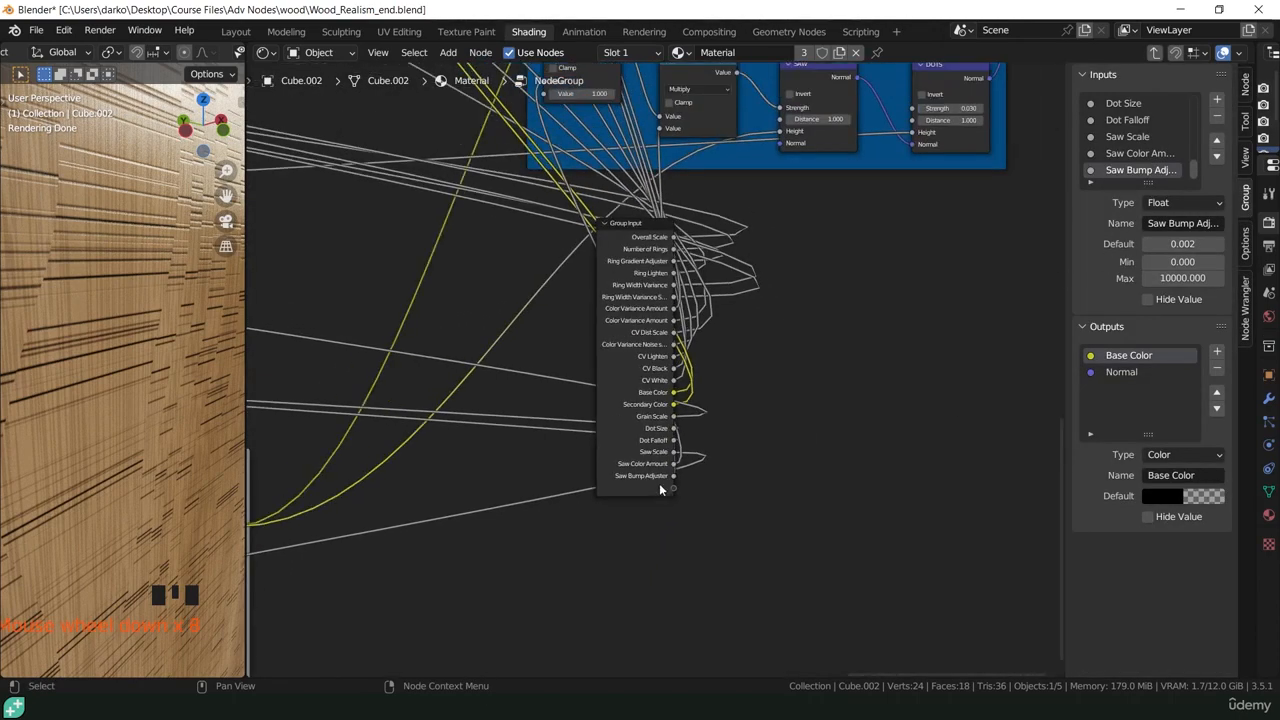
scroll(659, 483, "down", 5)
middle_click_drag(701, 409, 706, 484)
left_click_drag(625, 381, 410, 302)
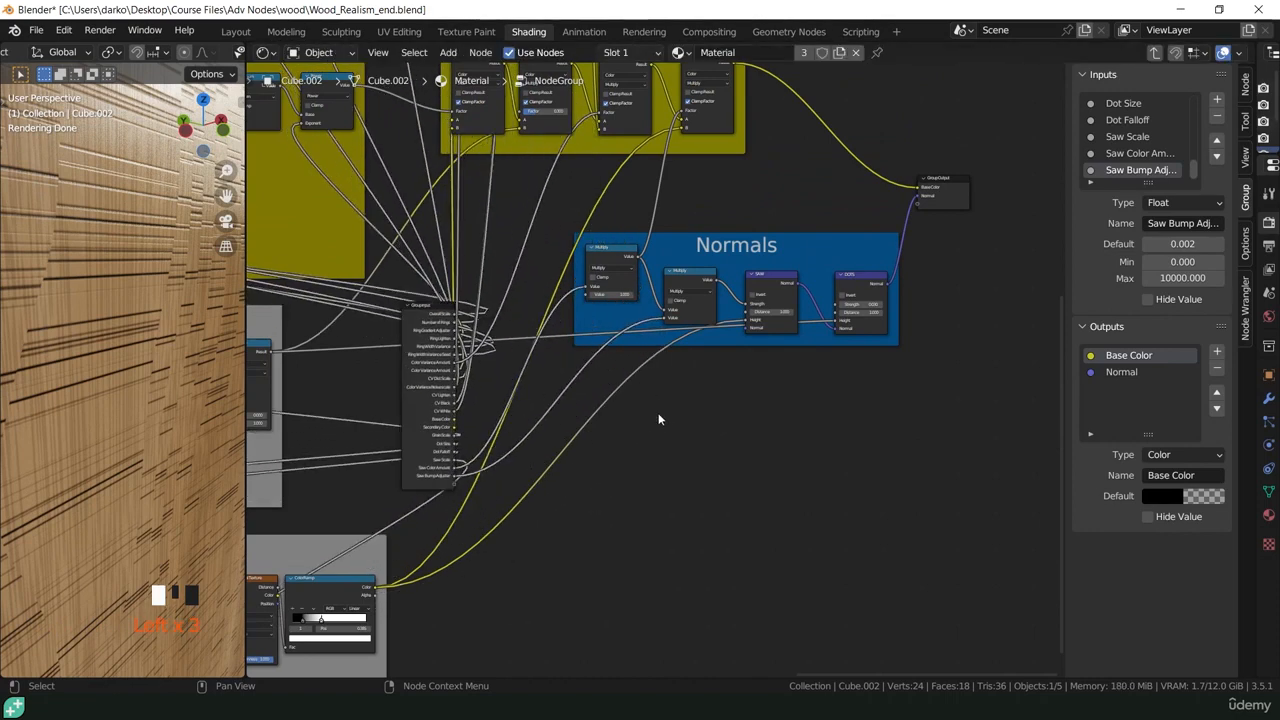
- Insert a duplicate of the SAW strength's Multiply node on the Saw Bump Adjuster link and make it Divide by 10
scroll(682, 330, "up", 4)
left_click(697, 238)
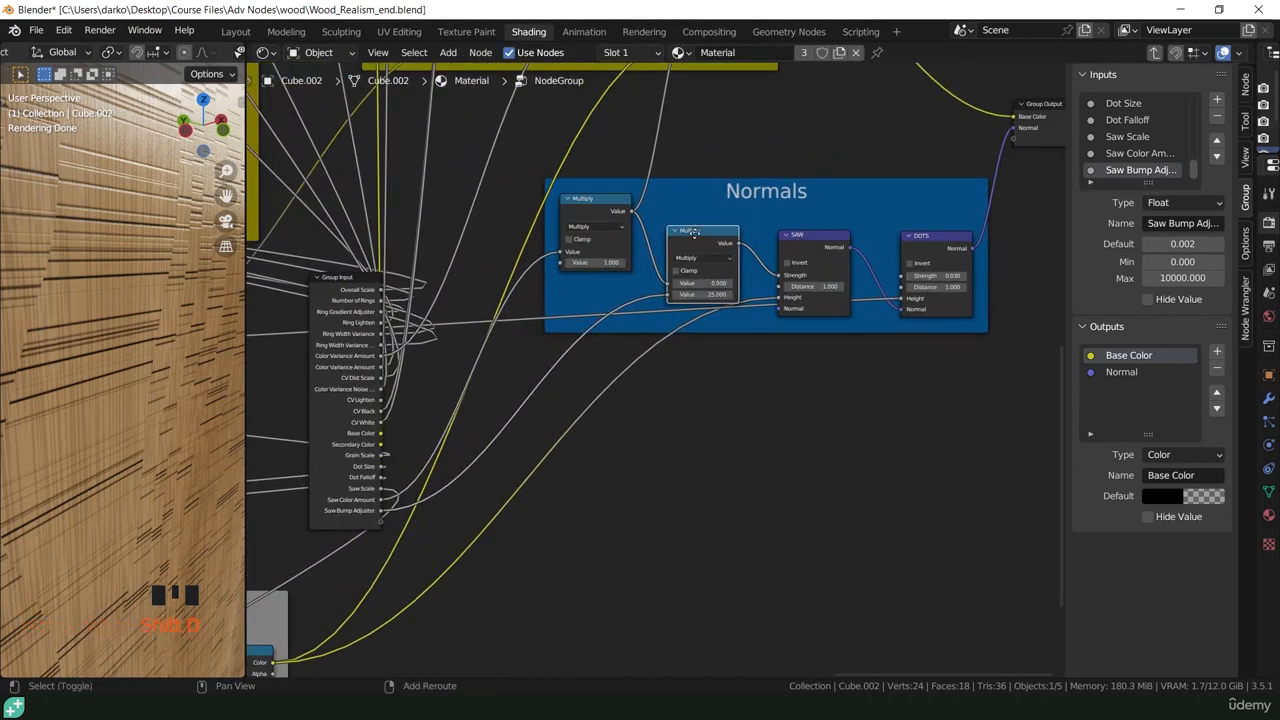
key("shift+d")
left_click(587, 340)
scroll(587, 340, "up", 2)
left_click(578, 358)
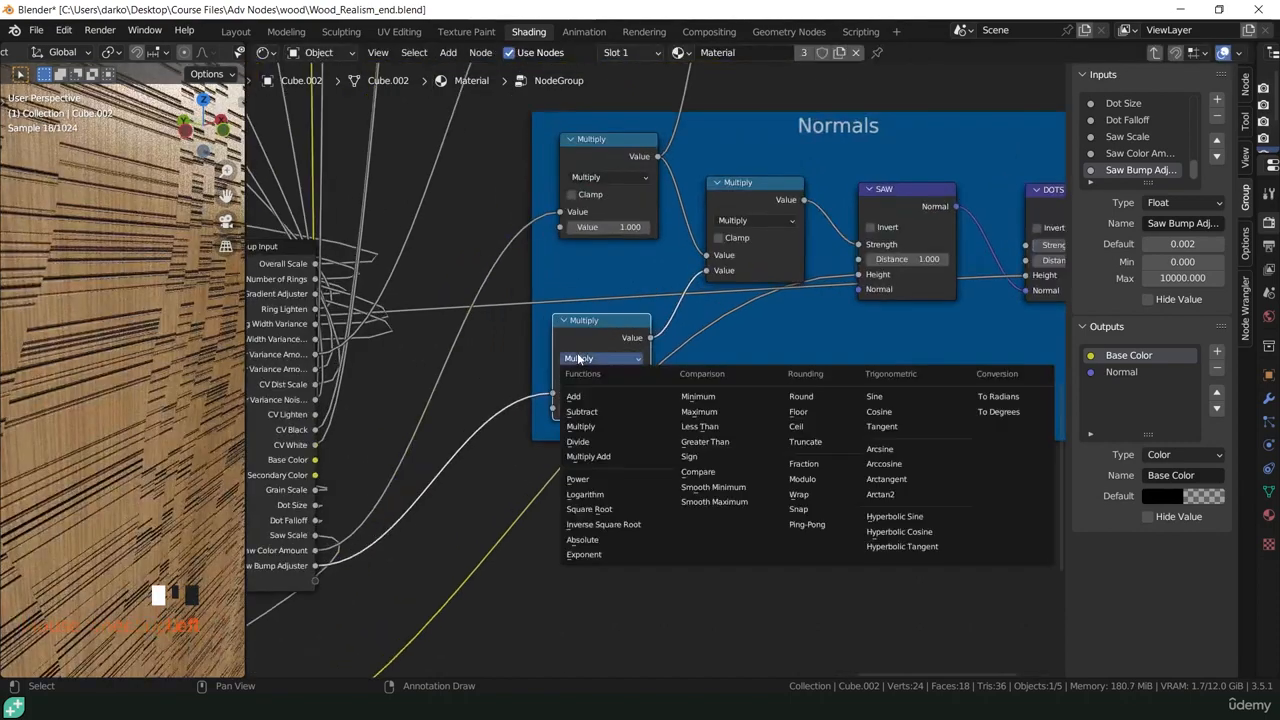
left_click(580, 441)
double_click(600, 407)
type("10")
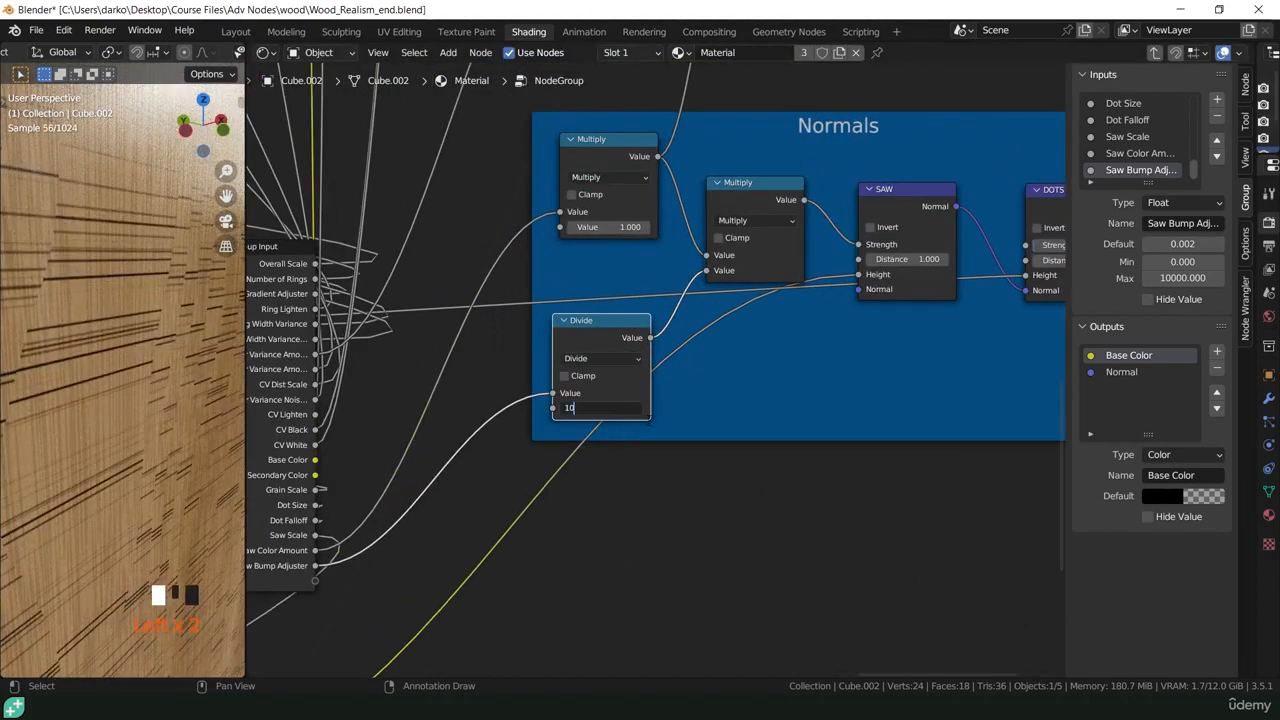
key("Return")
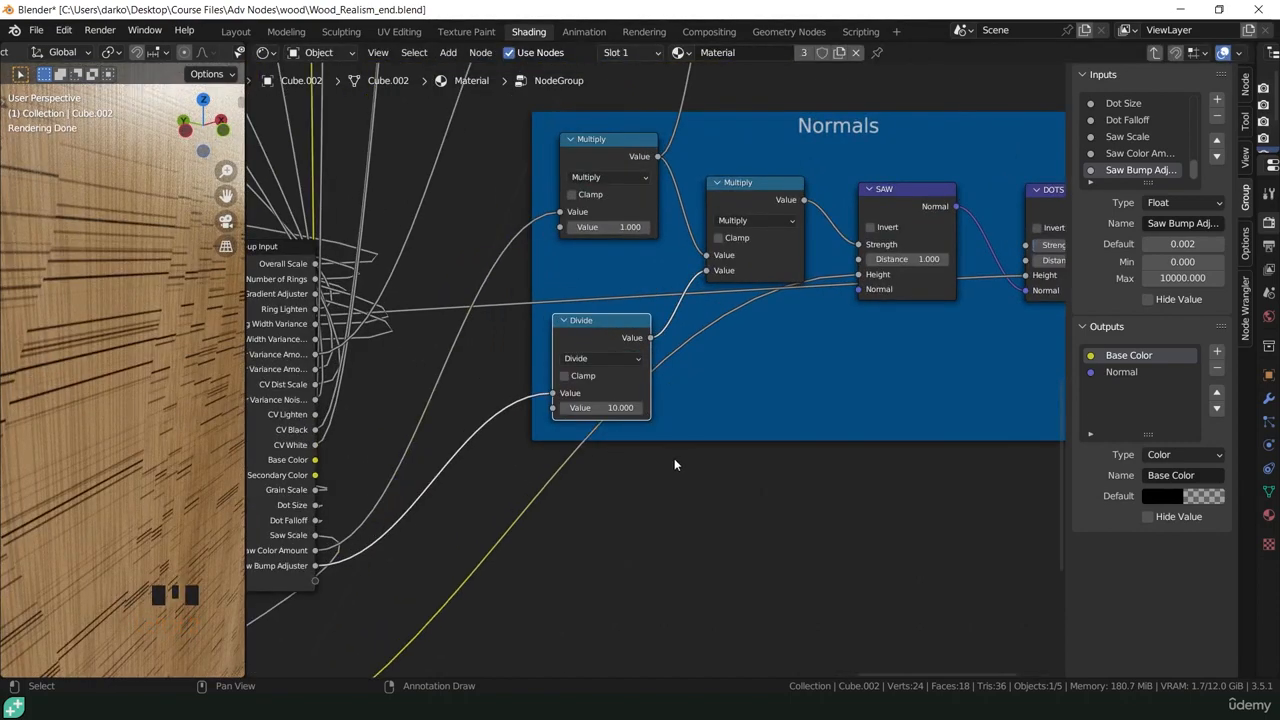
- Set the Saw Bump Adjuster group input's default to .1 and its maximum to 1
left_click(1182, 244)
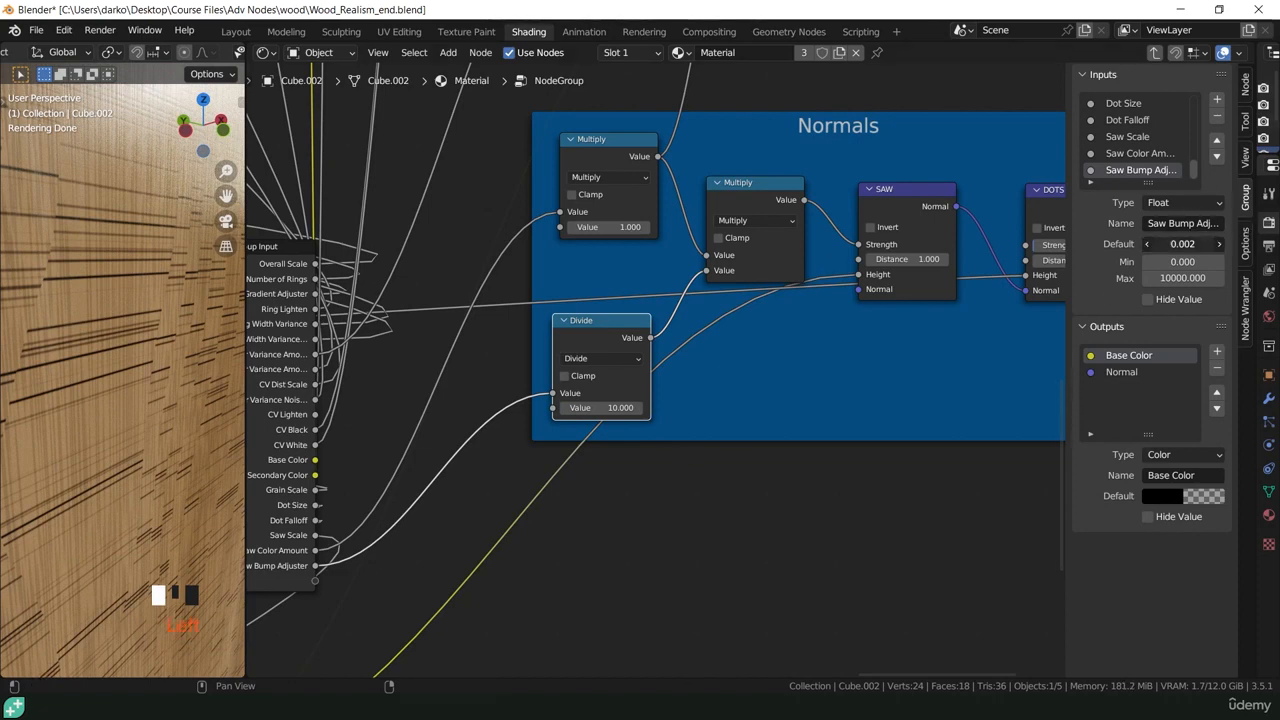
type(".1")
key("Return")
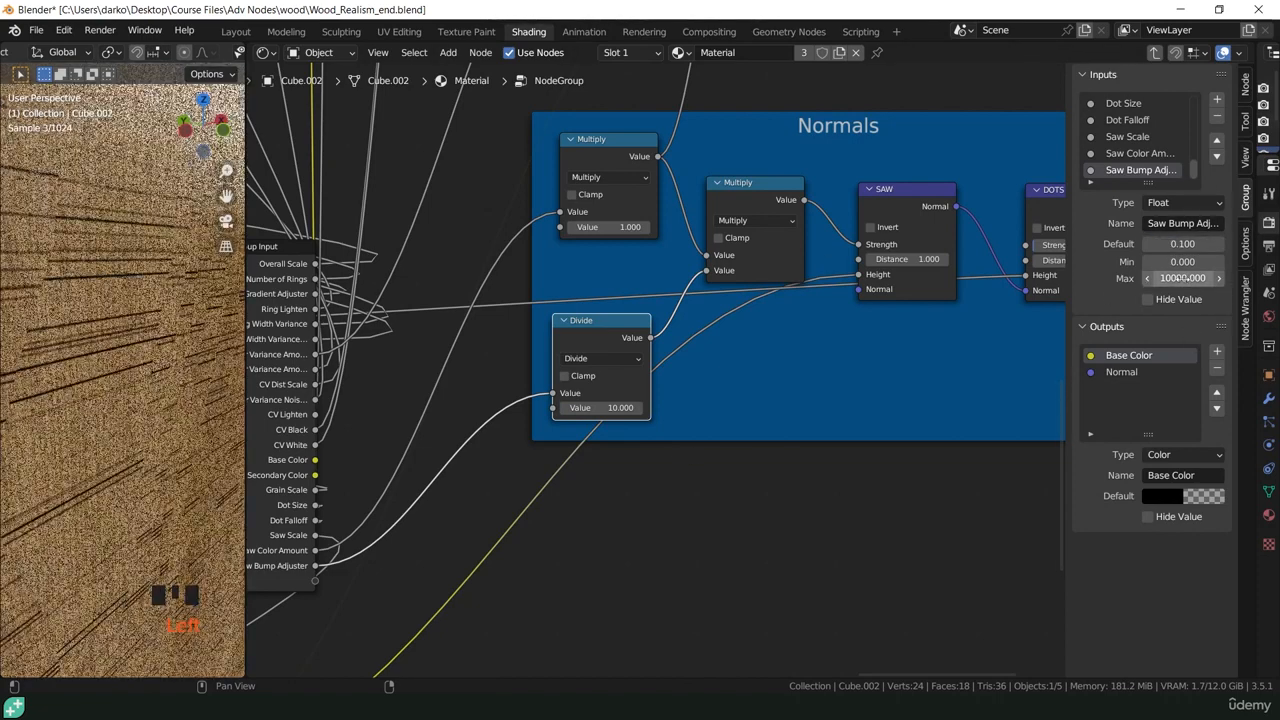
left_click(1190, 278)
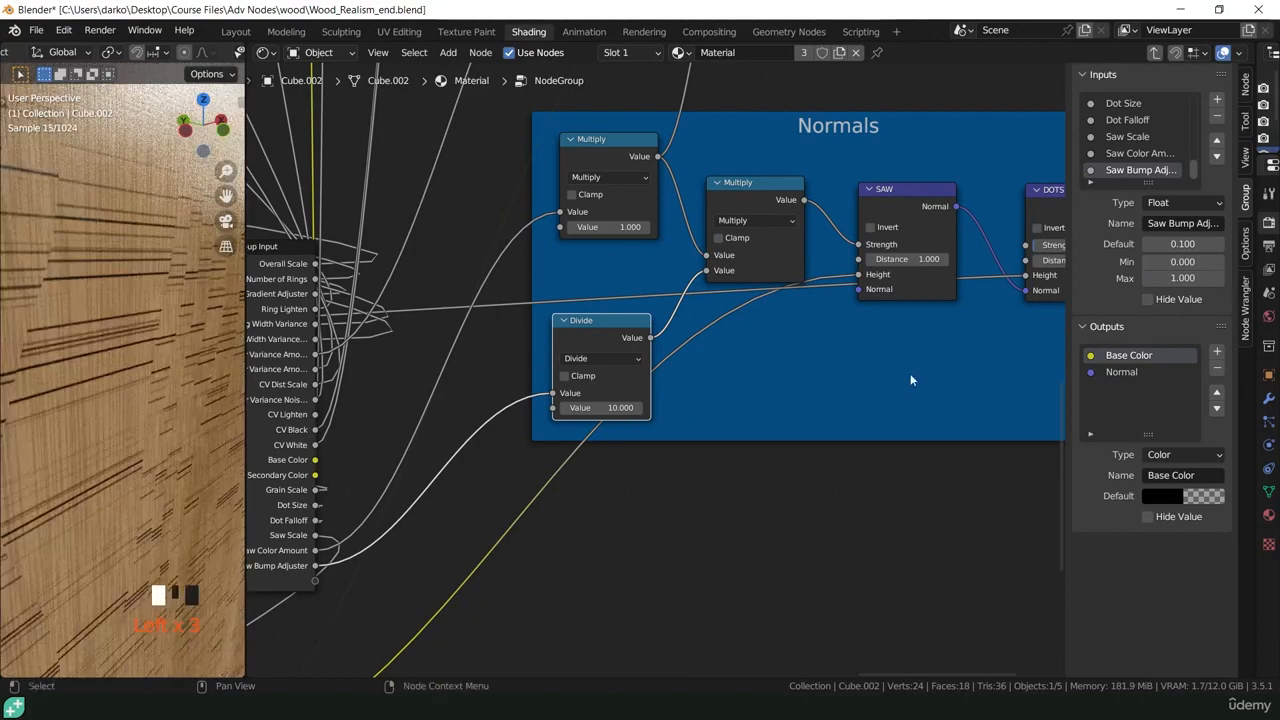
- Exit the node group, set Saw Bump Adjuster to 1.000 and Saw Color Amount to 0.200, and check the wood block
key("Tab")
scroll(570, 385, "up", 2)
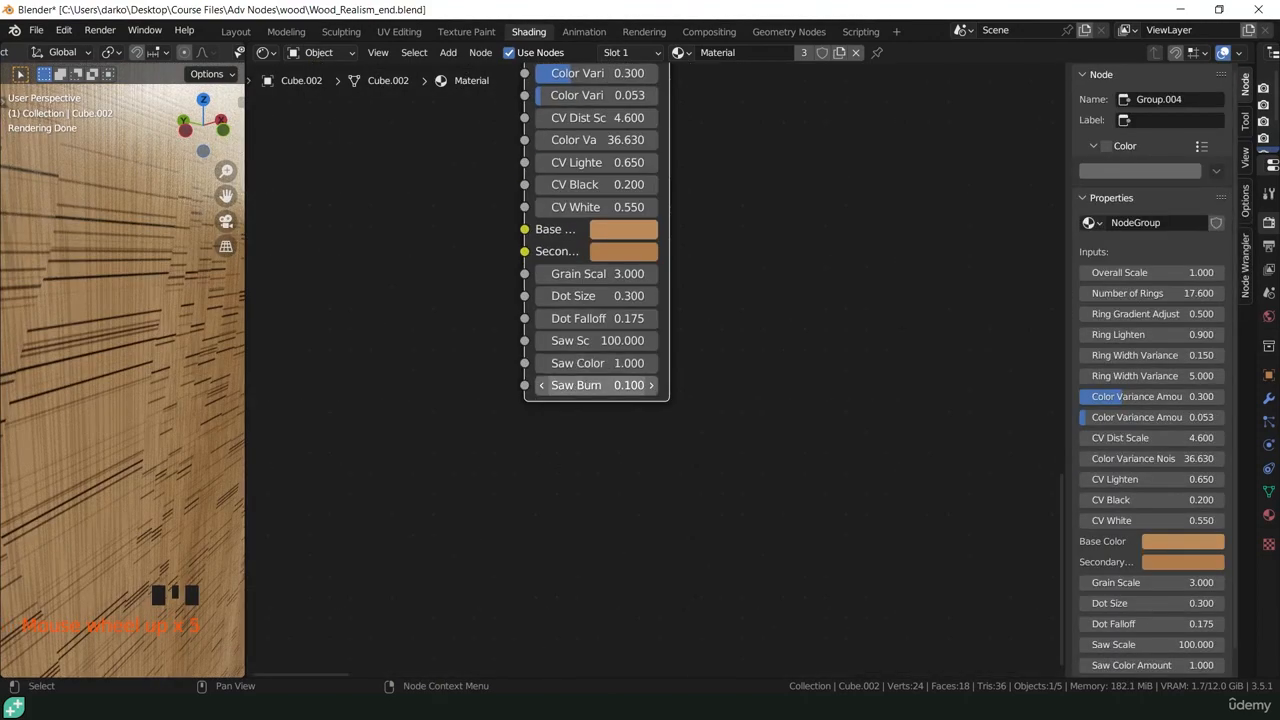
left_click(551, 382)
mouse_move(596, 385)
left_mouse_down()
mouse_move(652, 385)
mouse_move(560, 363)
mouse_move(610, 363)
mouse_move(572, 363)
mouse_move(618, 385)
mouse_move(560, 385)
mouse_move(618, 385)
left_mouse_up()
scroll(169, 392, "down", 5)
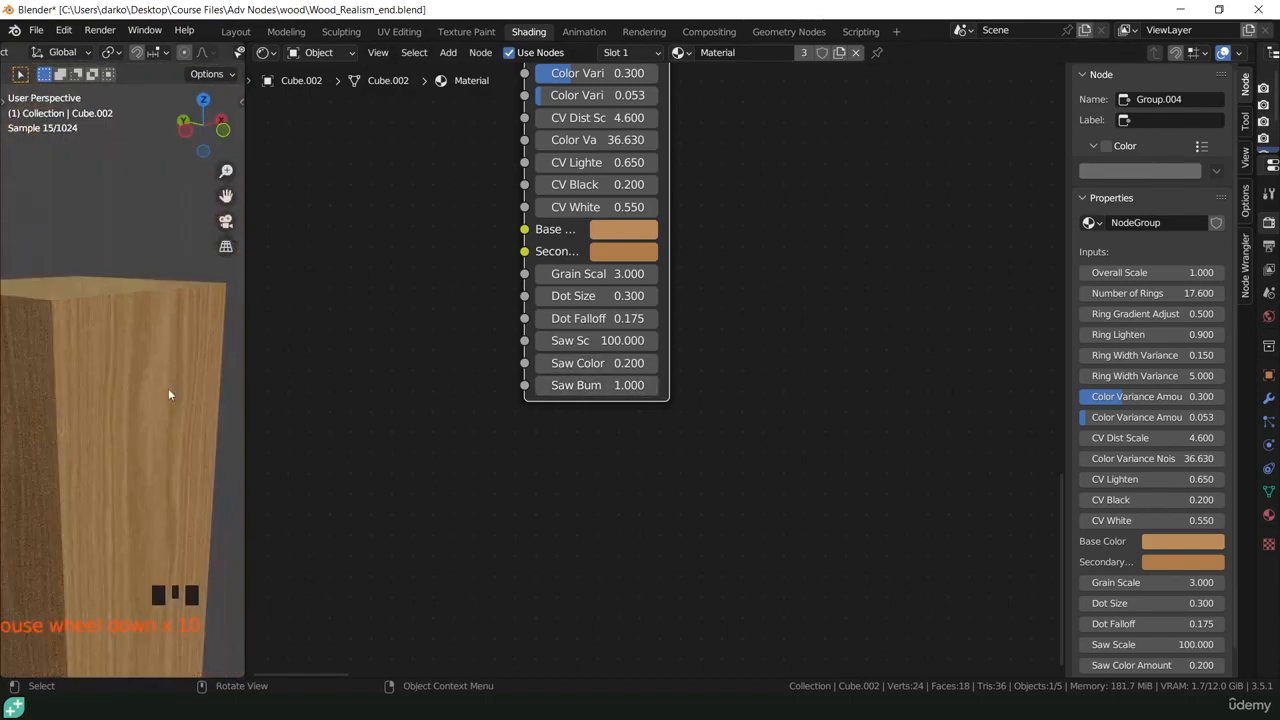
middle_click_drag(168, 388, 188, 357)
scroll(660, 381, "down", 4)
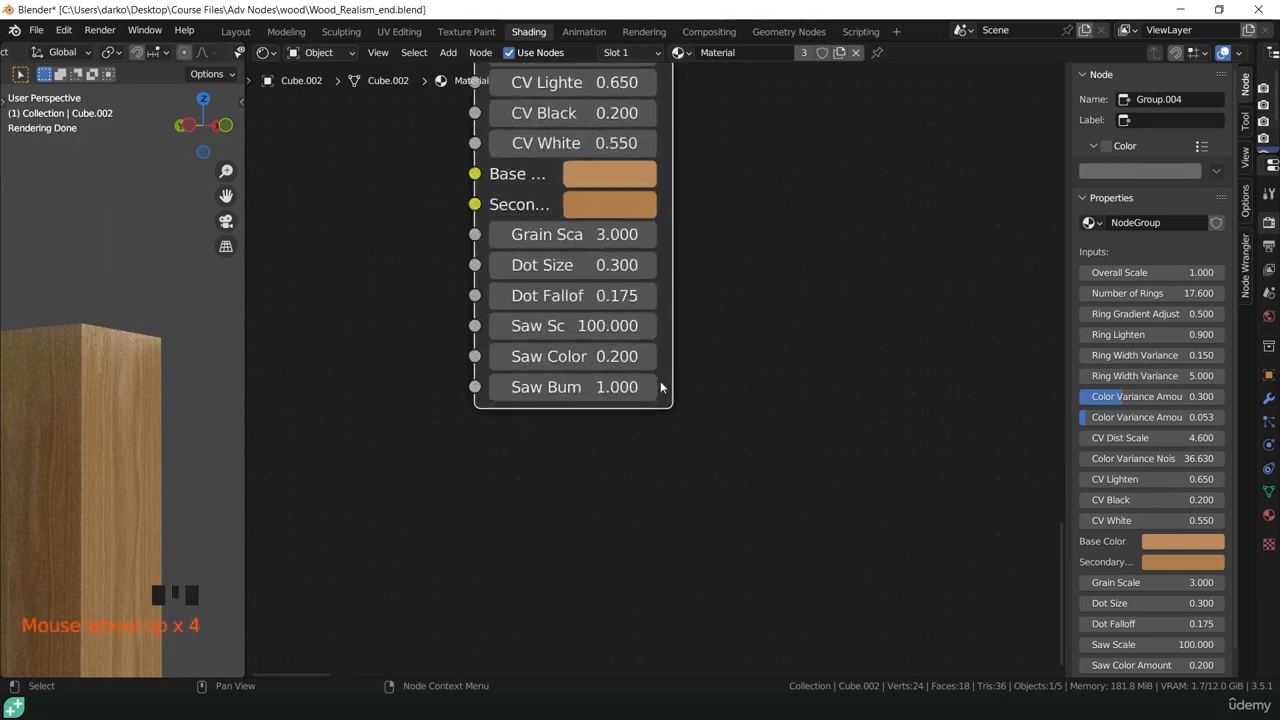
- Enter the node group and connect the Divide node's output directly to the SAW bump node's Strength
key("Tab")
scroll(668, 410, "down", 5)
scroll(671, 400, "down", 3)
middle_click_drag(686, 333, 639, 489)
scroll(721, 453, "down", 1)
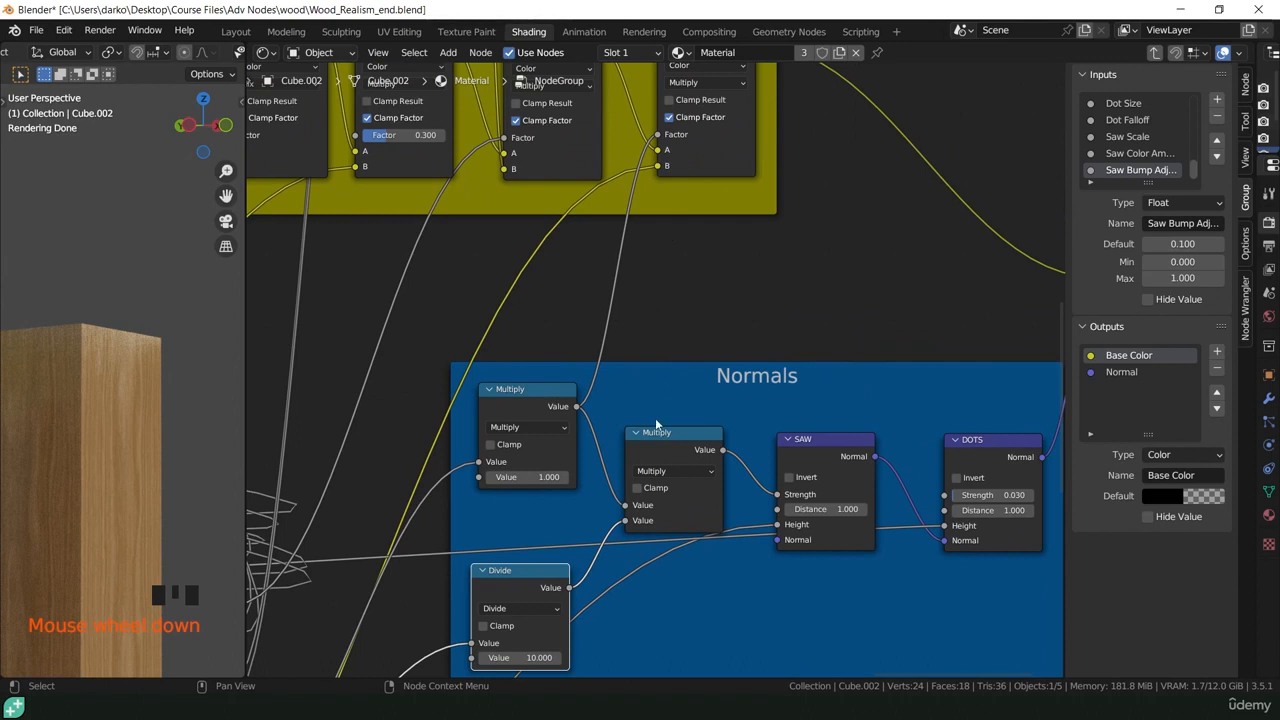
middle_click_drag(655, 455, 656, 397)
left_click(659, 382)
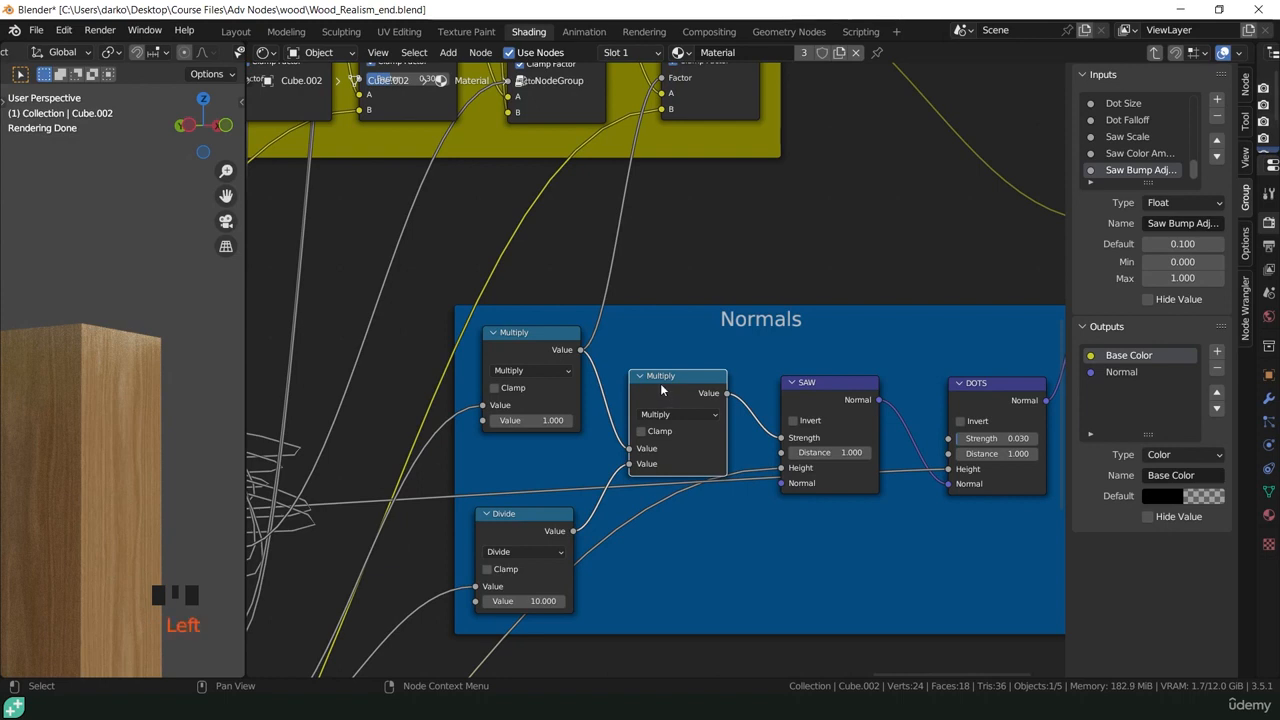
left_click_drag(572, 531, 781, 438)
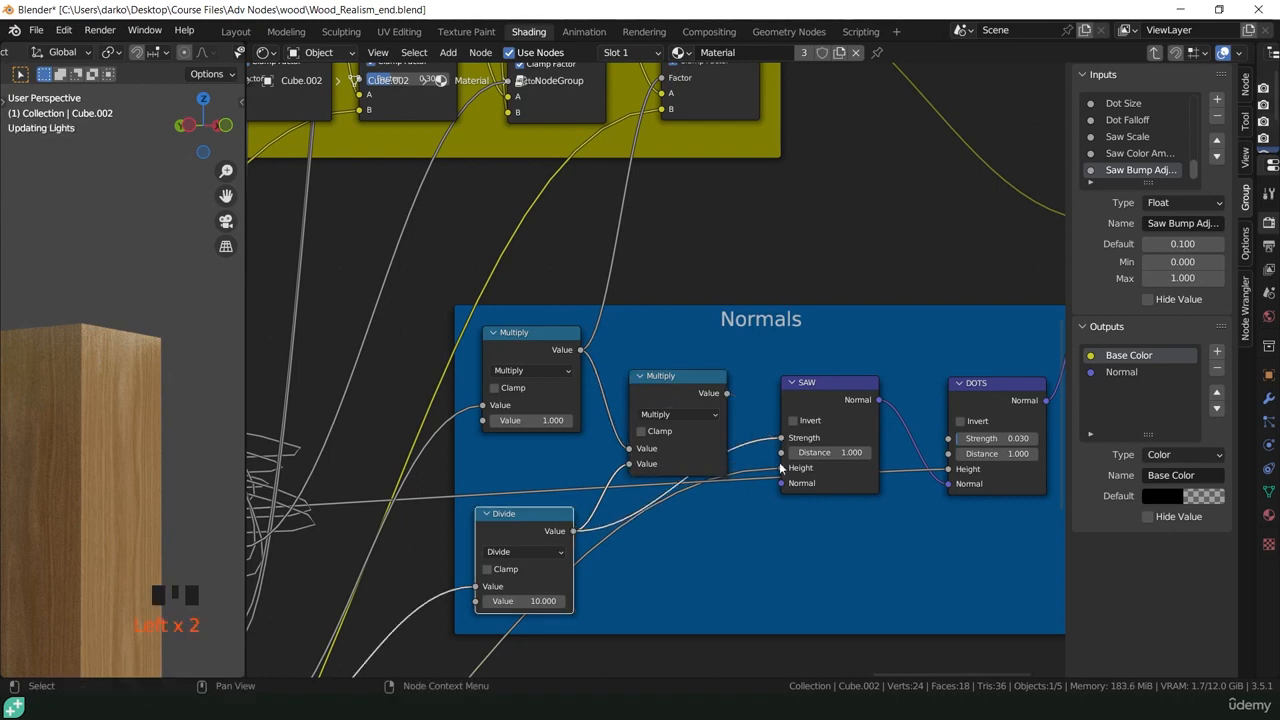
- Delete the bypassed Multiply node and place the Divide node directly beneath the remaining Multiply node in the Normals frame
left_click(673, 386)
key("Delete")
left_click_drag(527, 529, 534, 473)
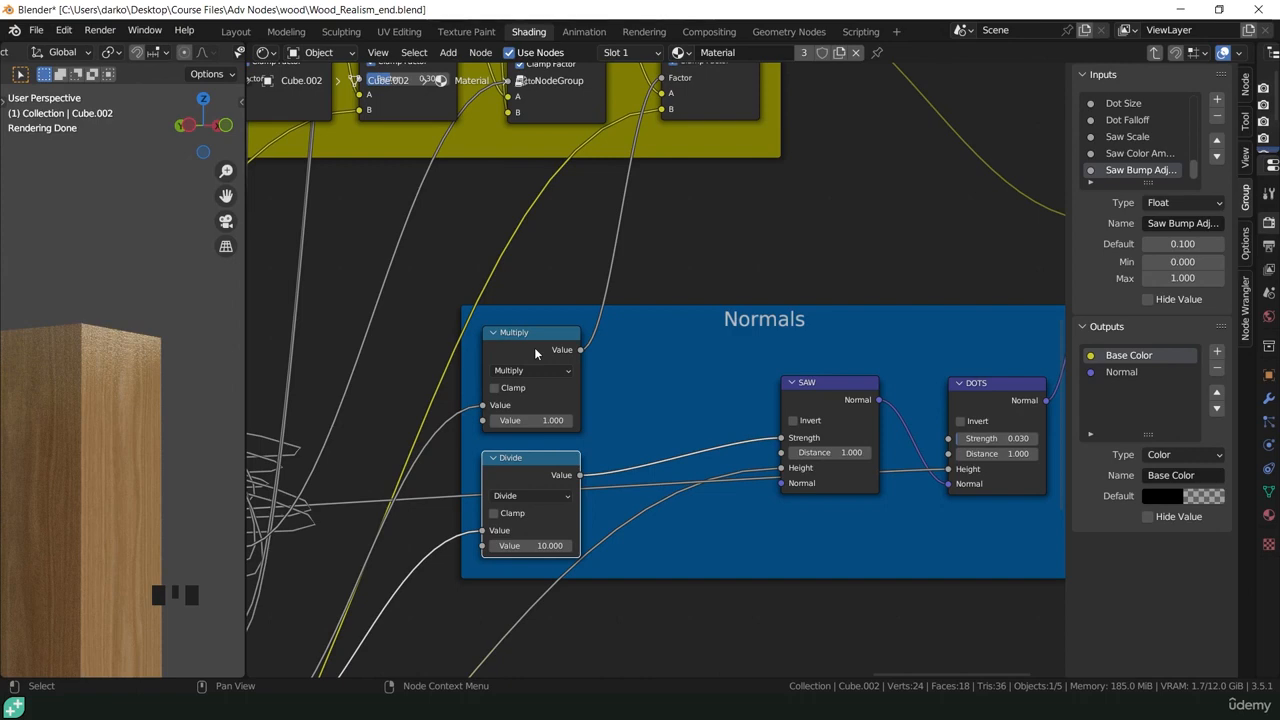
- Detach and delete the remaining Multiply node in the Normals frame, and move the Divide node closer to the SAW node
scroll(544, 380, "down", 5)
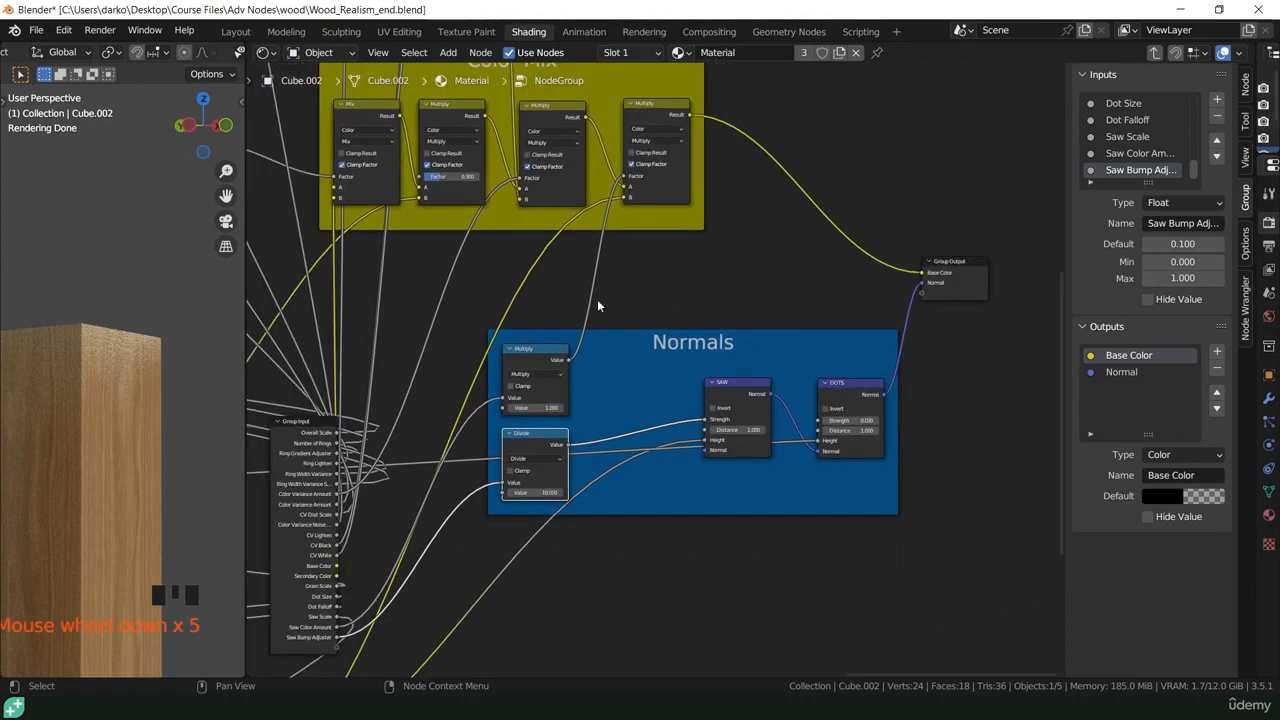
middle_click_drag(617, 259, 645, 274)
left_click_drag(568, 368, 609, 350)
left_click_drag(572, 395, 623, 306, "ctrl")
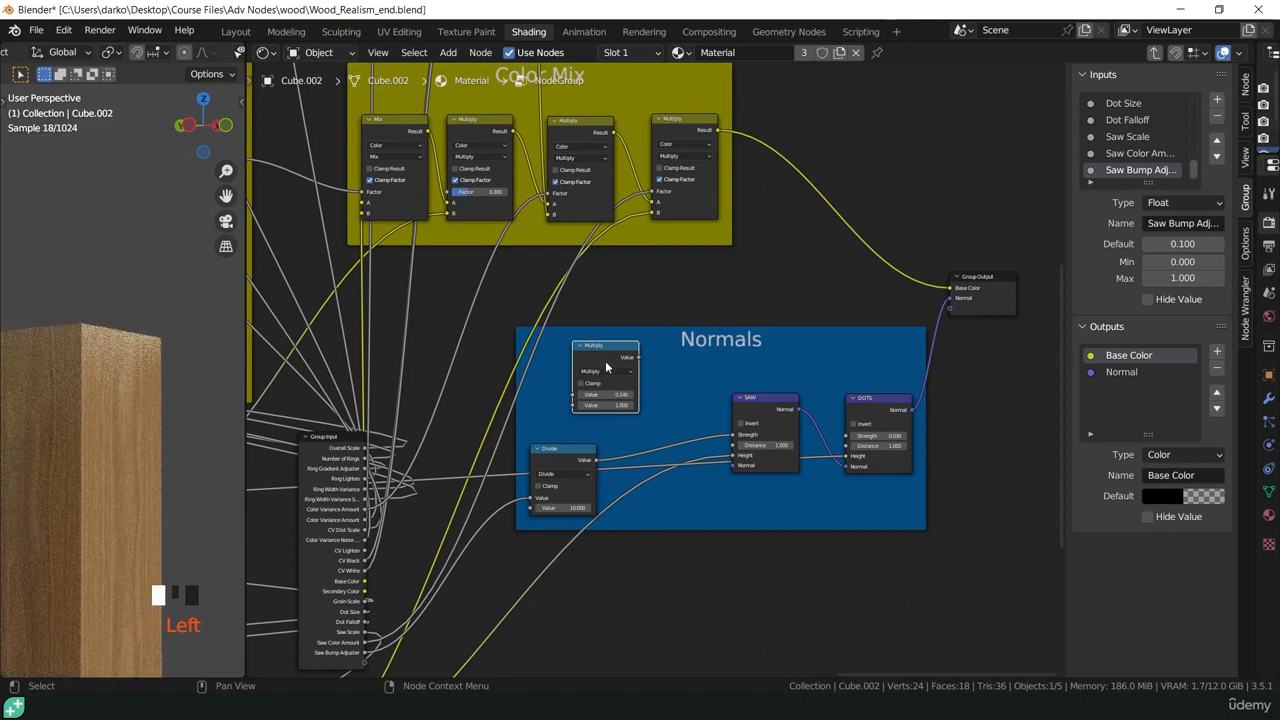
key("Delete")
left_click_drag(565, 456, 646, 398)
- Exit the node group and widen the NodeGroup node enough to read its full input names
key("Tab")
scroll(687, 232, "up", 5)
left_click_drag(662, 221, 780, 257)
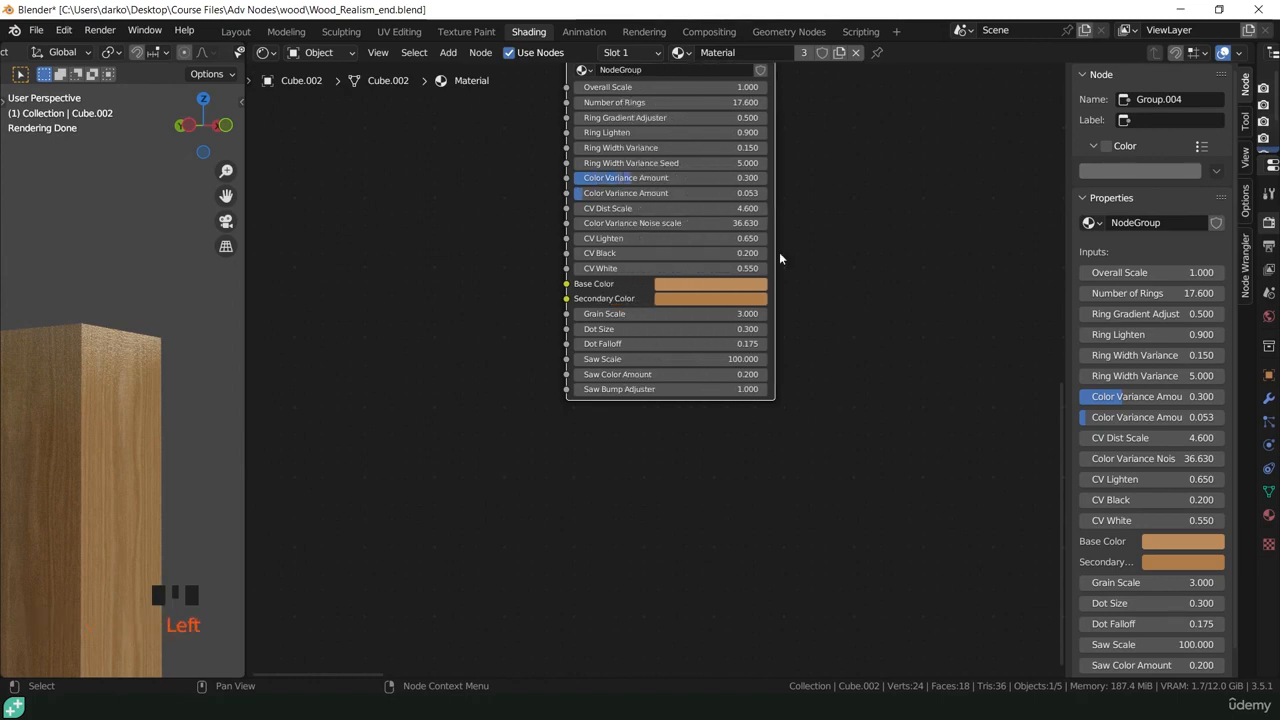
middle_click_drag(784, 324, 743, 470)
left_click(590, 221)
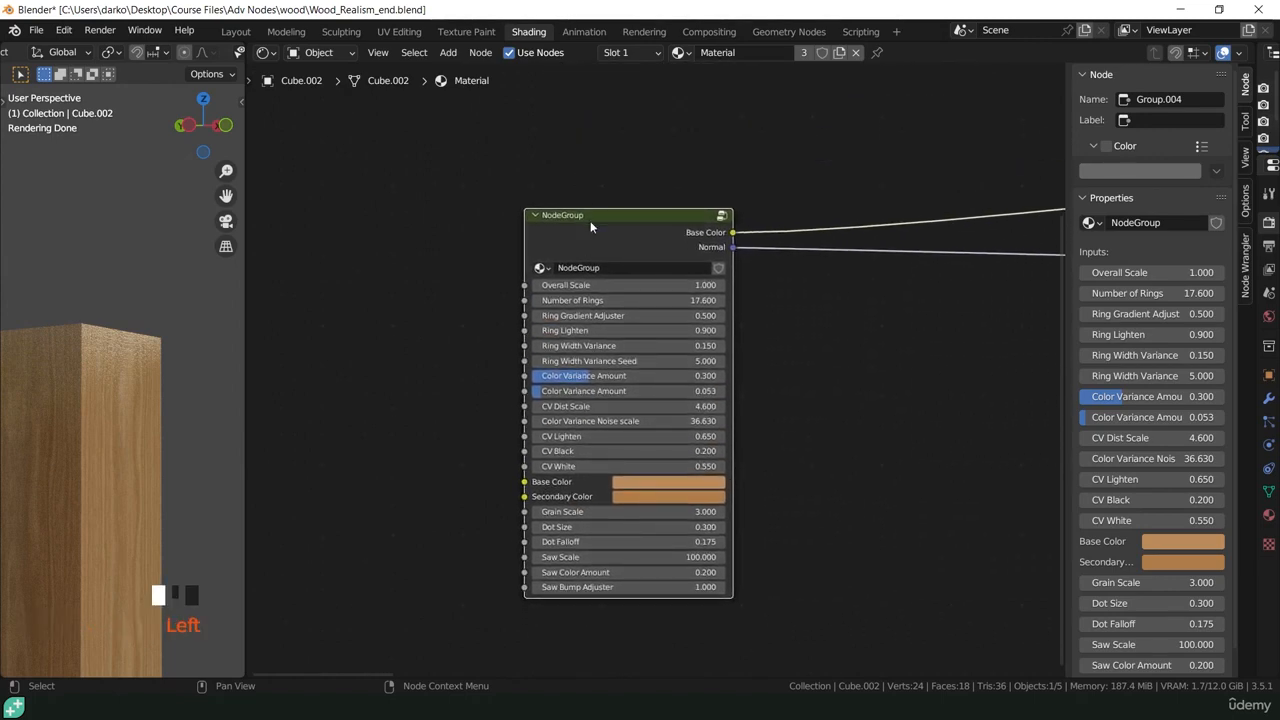
- Enter the node group and move the Group Input node above the Knots frame
key("Tab")
scroll(640, 372, "down", 11)
middle_click_drag(640, 370, 824, 452)
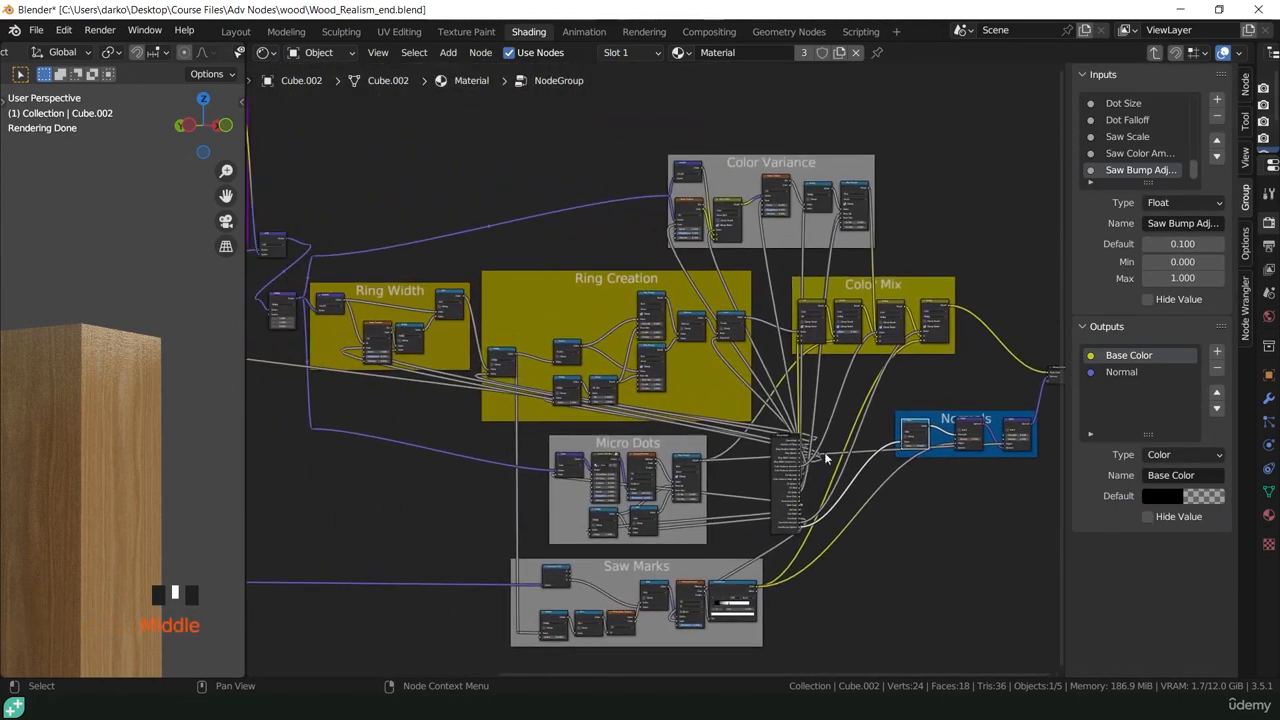
left_click_drag(780, 447, 526, 190)
scroll(526, 190, "up", 11)
middle_click_drag(632, 430, 575, 327)
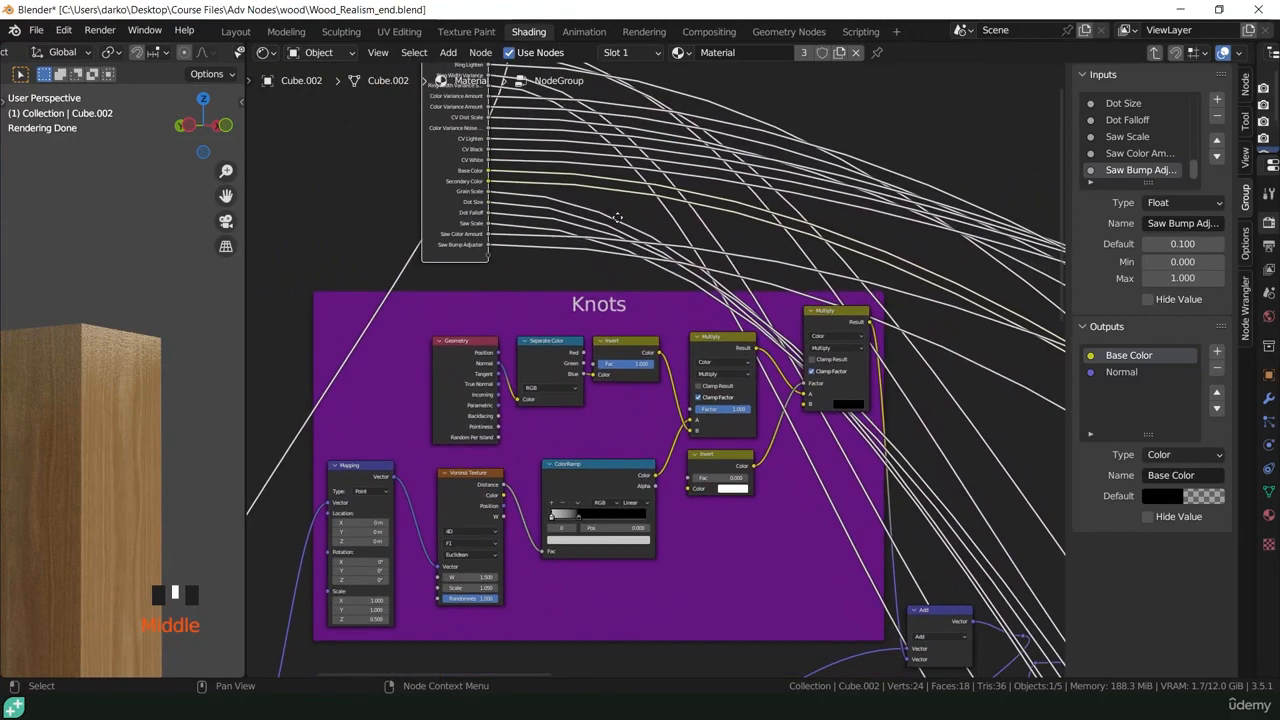
- Preview the Multiply node after the ColorRamp in the Knots frame on the block's top and set its Factor to 0.000
scroll(575, 327, "up", 5)
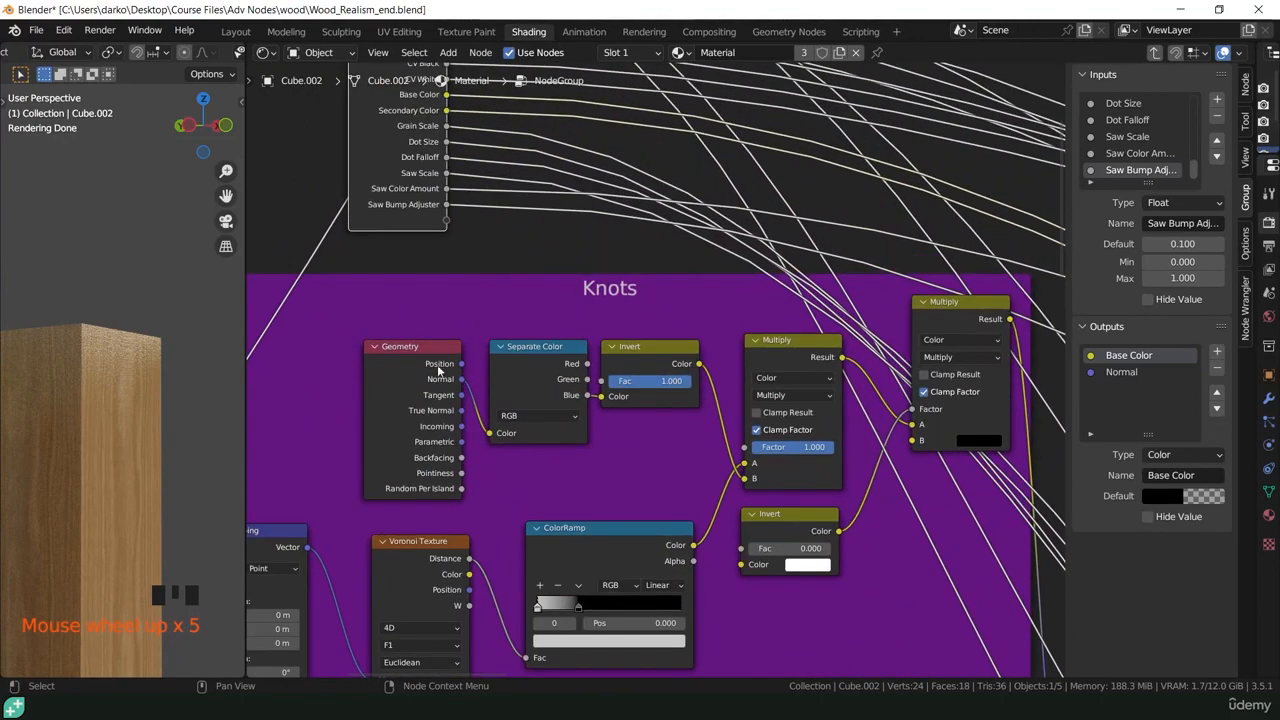
middle_click_drag(133, 374, 111, 408)
scroll(111, 356, "down", 4)
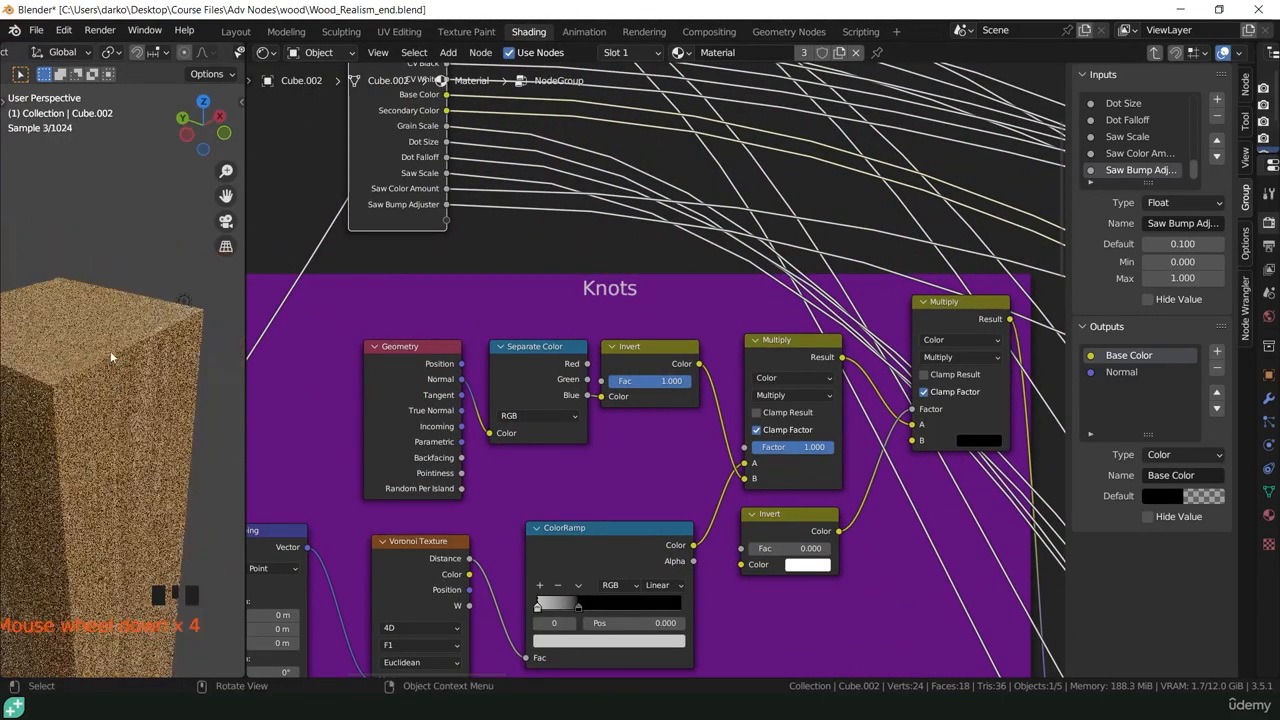
middle_click_drag(94, 320, 128, 356, "shift")
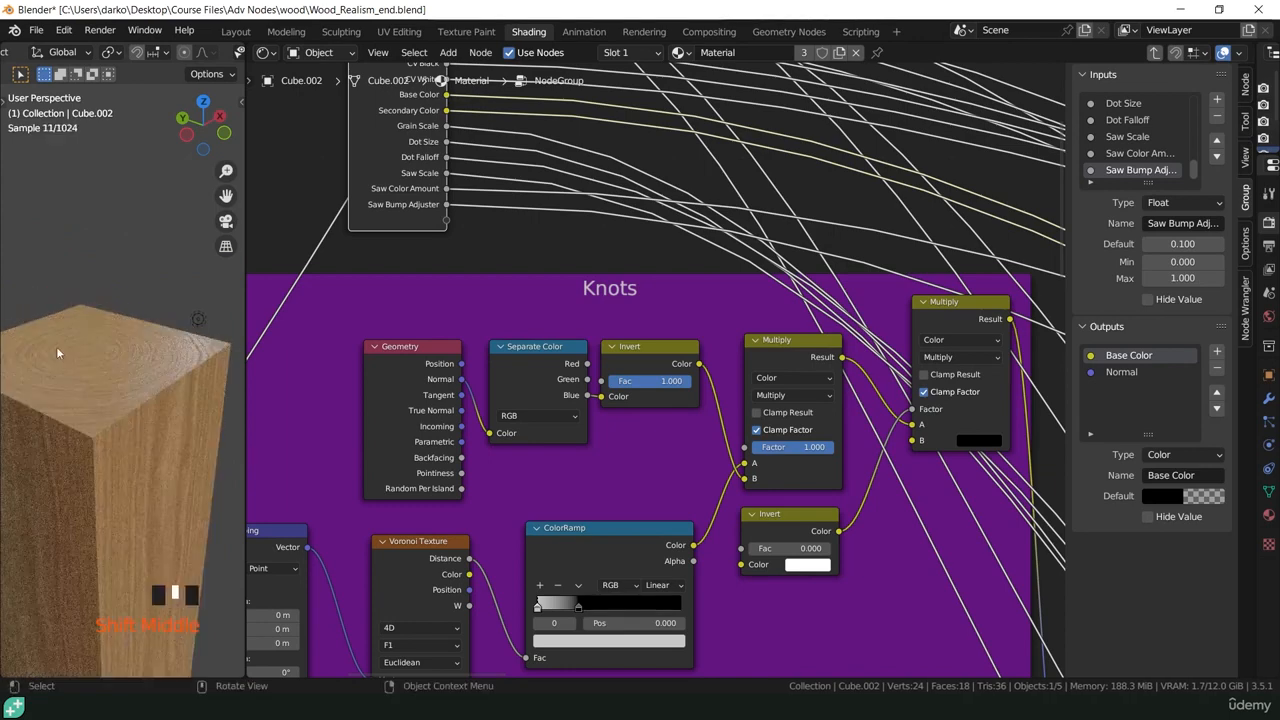
left_click(780, 352, "ctrl+shift")
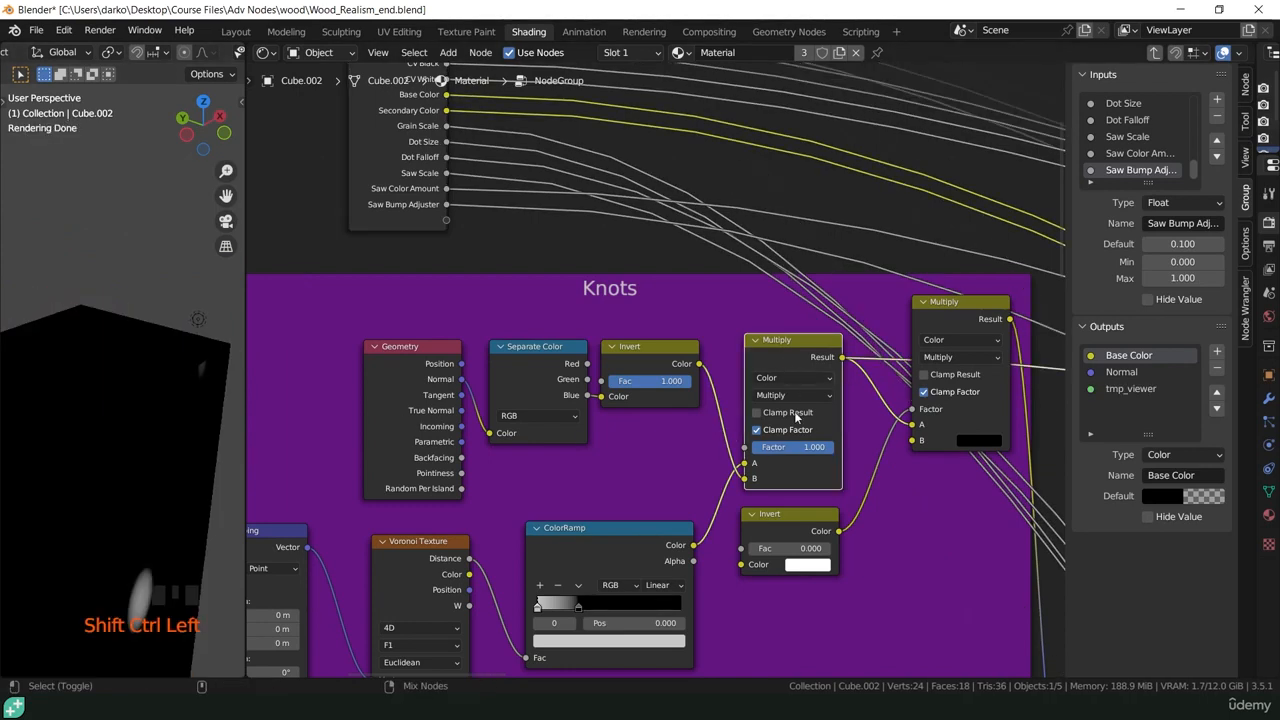
mouse_move(816, 450)
left_mouse_down()
mouse_move(736, 450)
mouse_move(817, 450)
left_mouse_up()
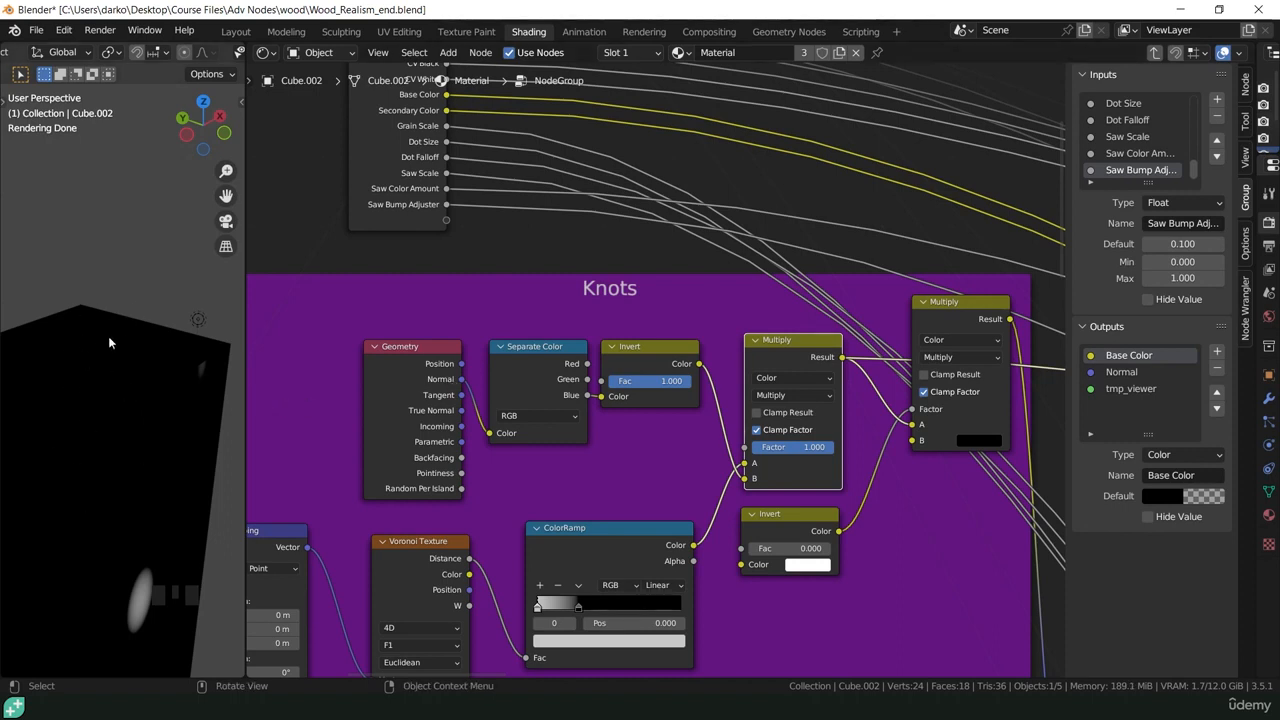
left_click_drag(827, 452, 770, 452)
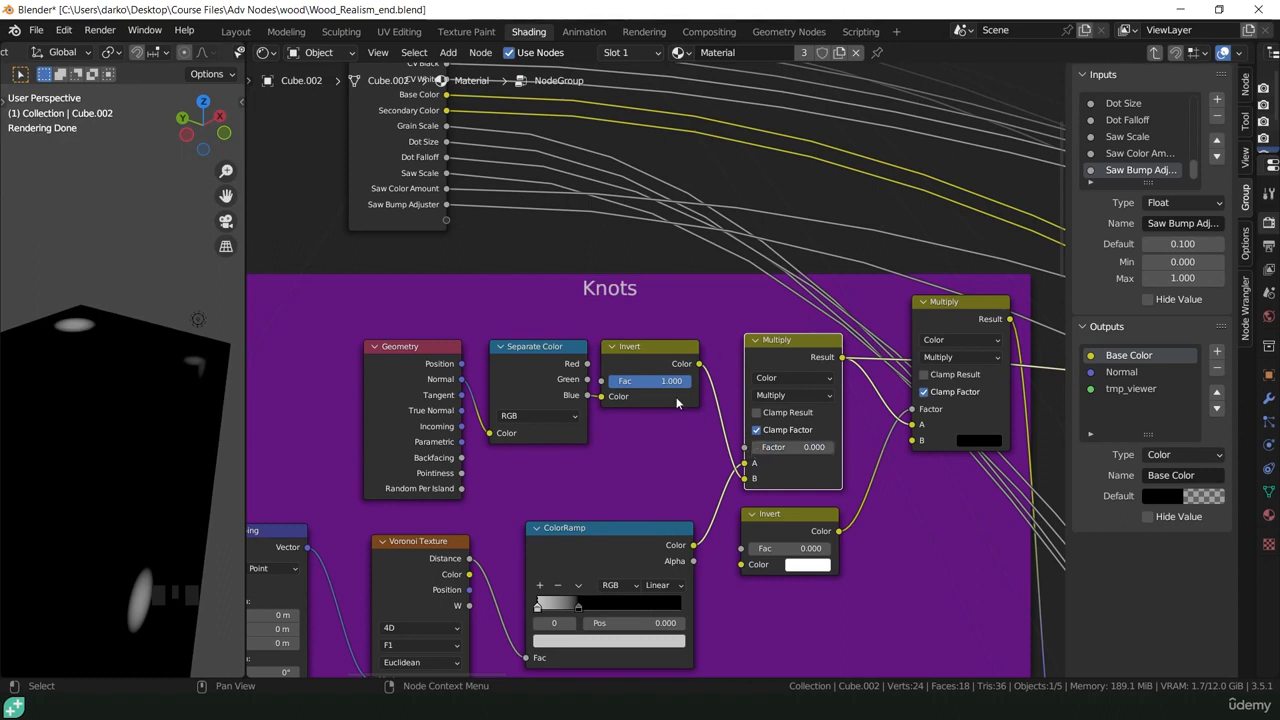
- Set the lower Invert node's Fac to 1.000 while previewing the last Knots Multiply node, and expose that Fac as a group input
middle_click_drag(804, 556, 675, 530)
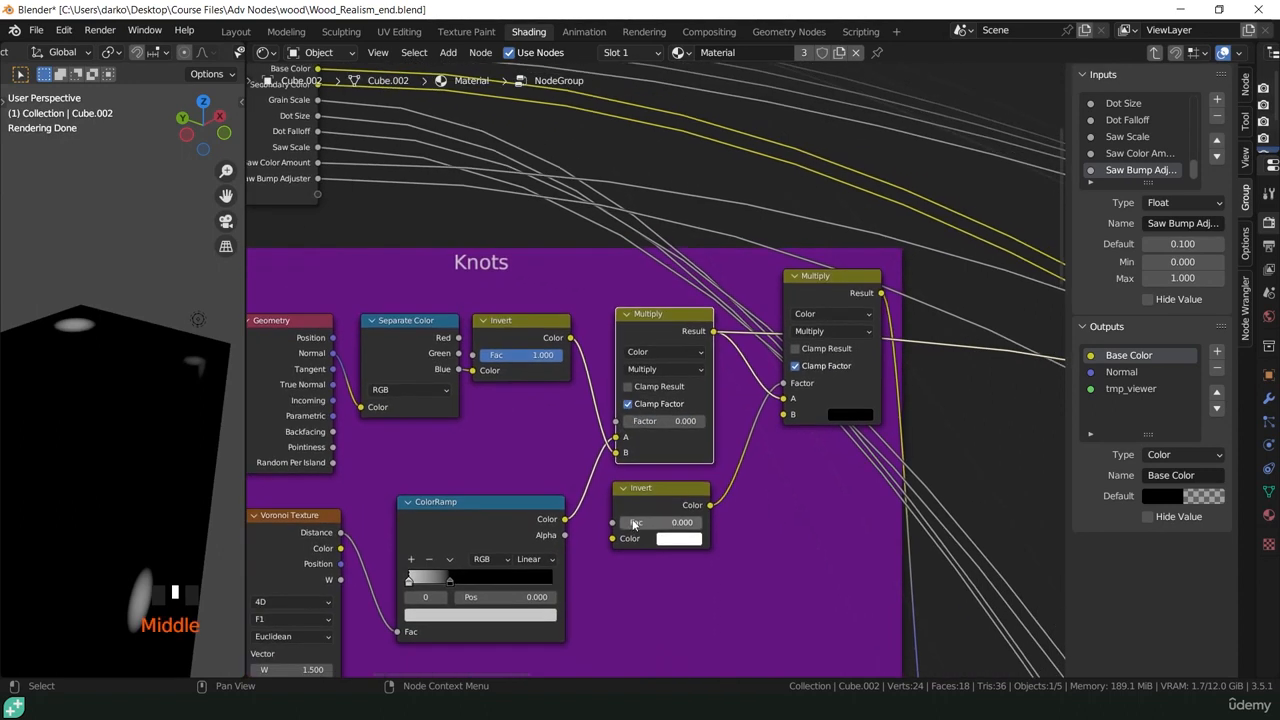
left_click_drag(634, 524, 705, 524)
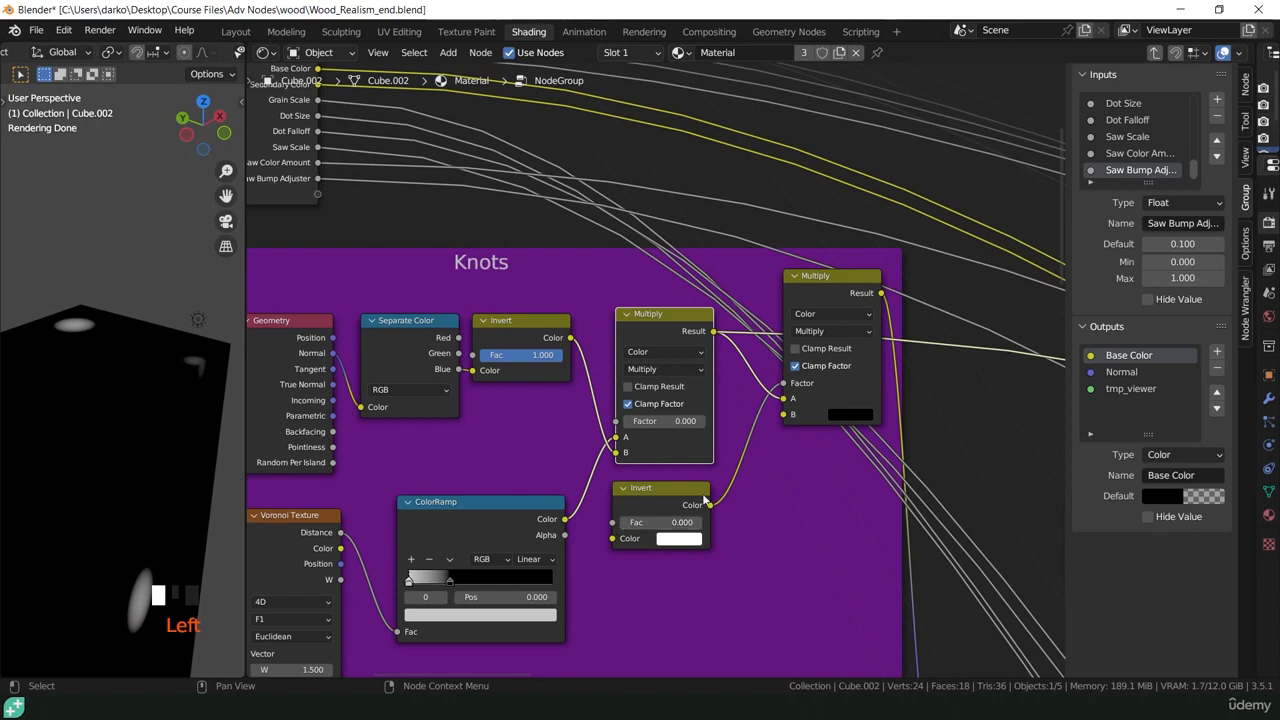
left_click(820, 294, "ctrl+shift")
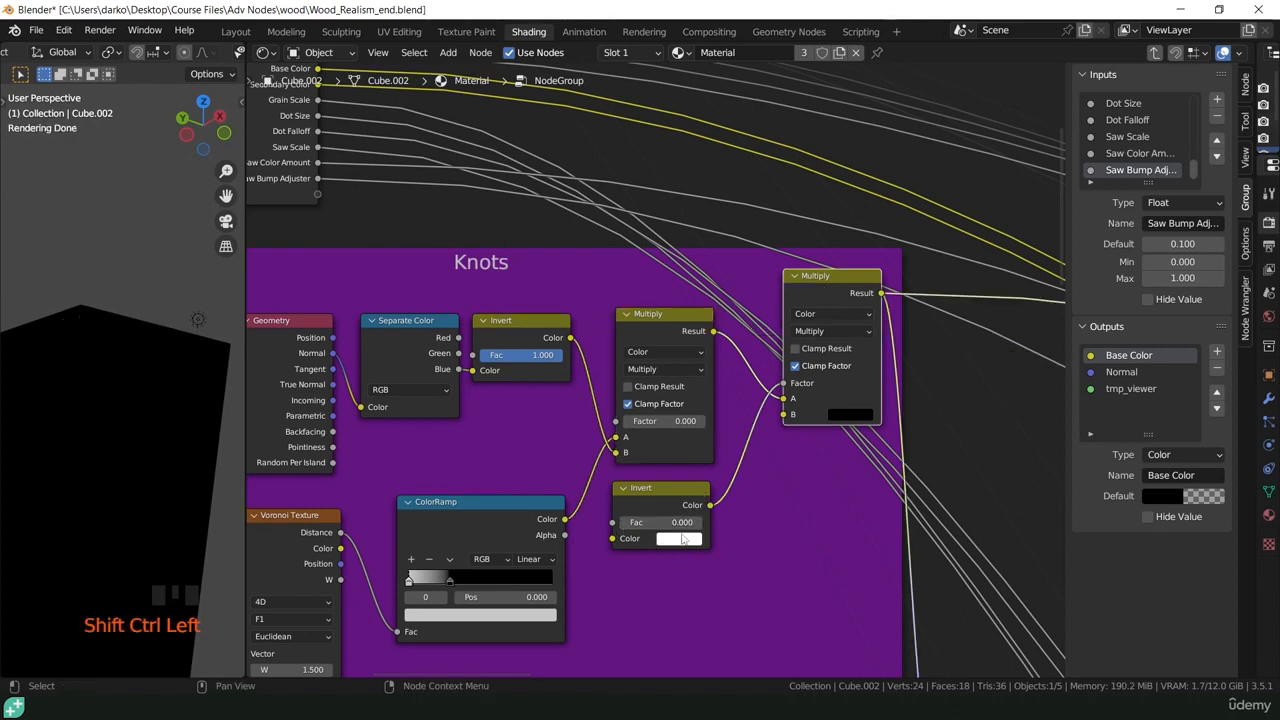
left_click_drag(622, 522, 702, 522)
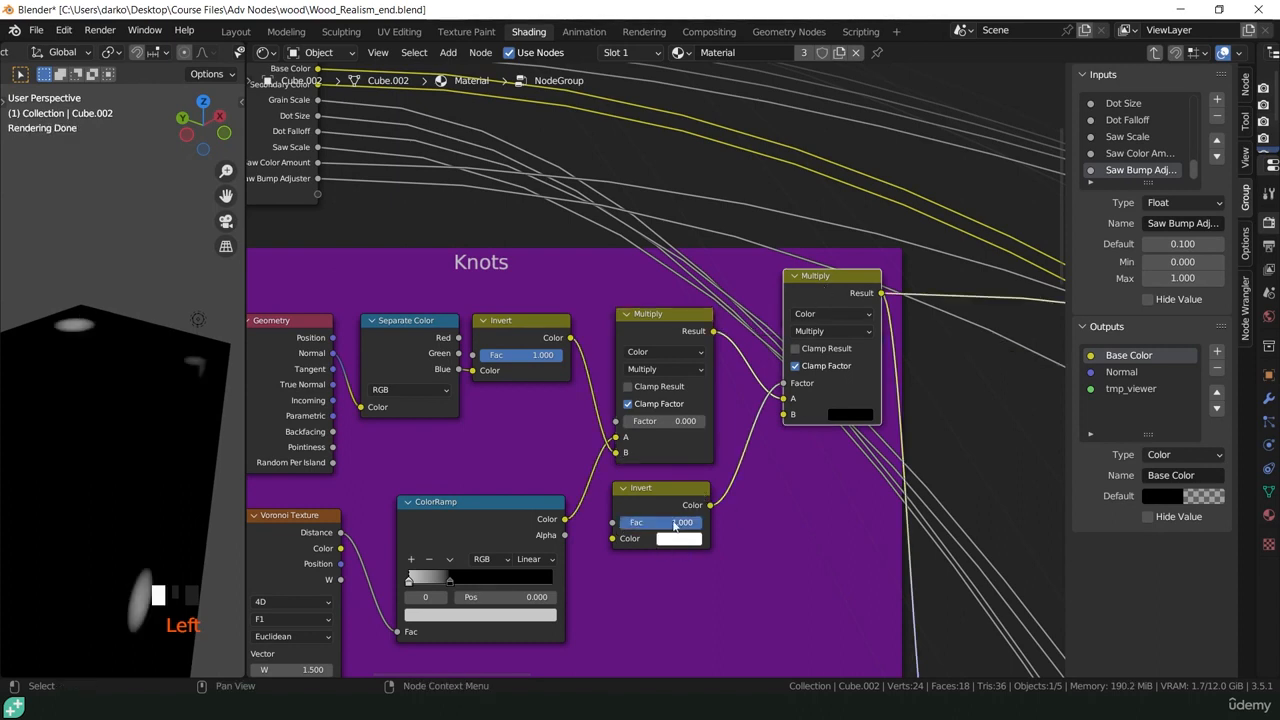
middle_click_drag(545, 456, 729, 567)
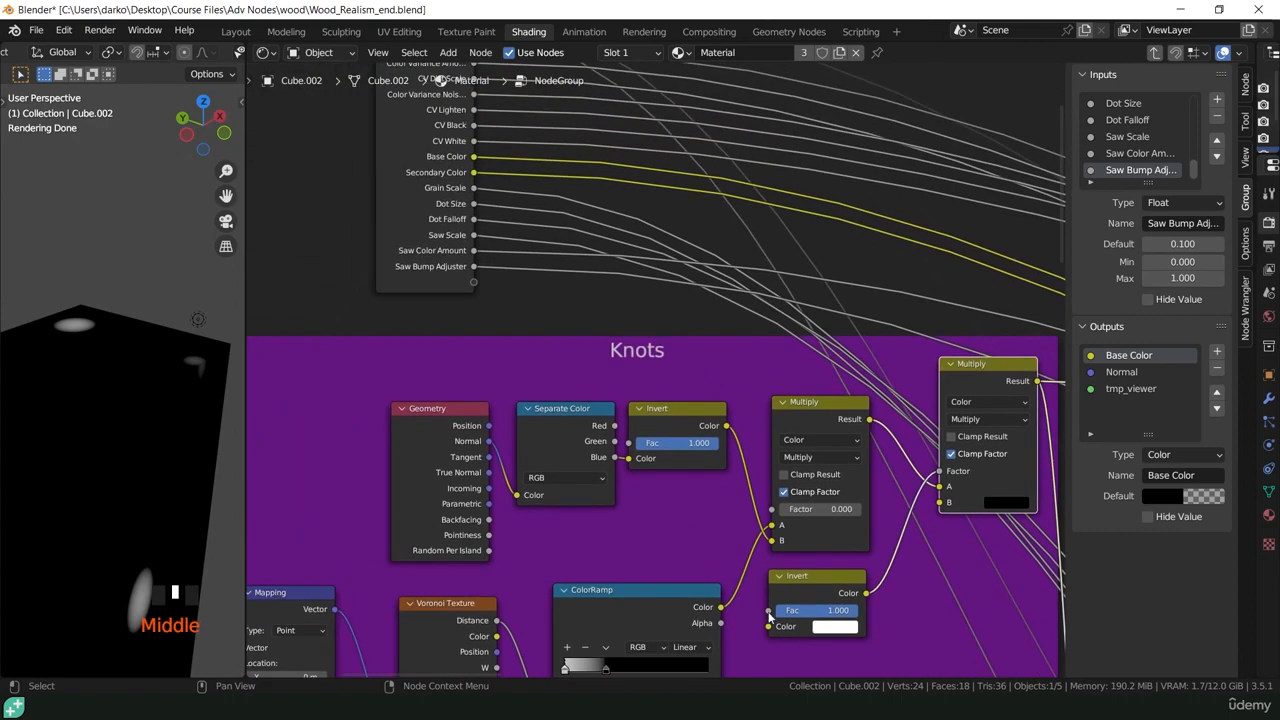
left_click_drag(769, 611, 472, 283)
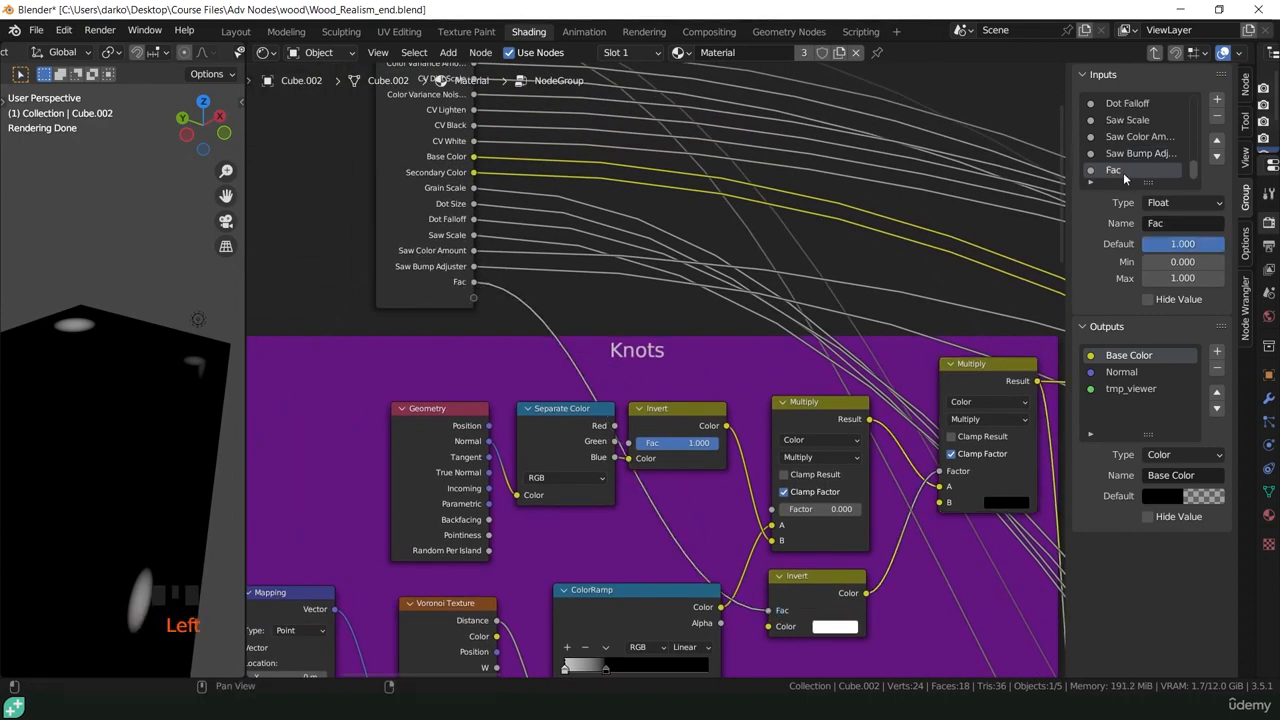
- Rename the new Fac group input to Knot Amount
double_click(1165, 223)
type("Knot Amount")
key("Return")
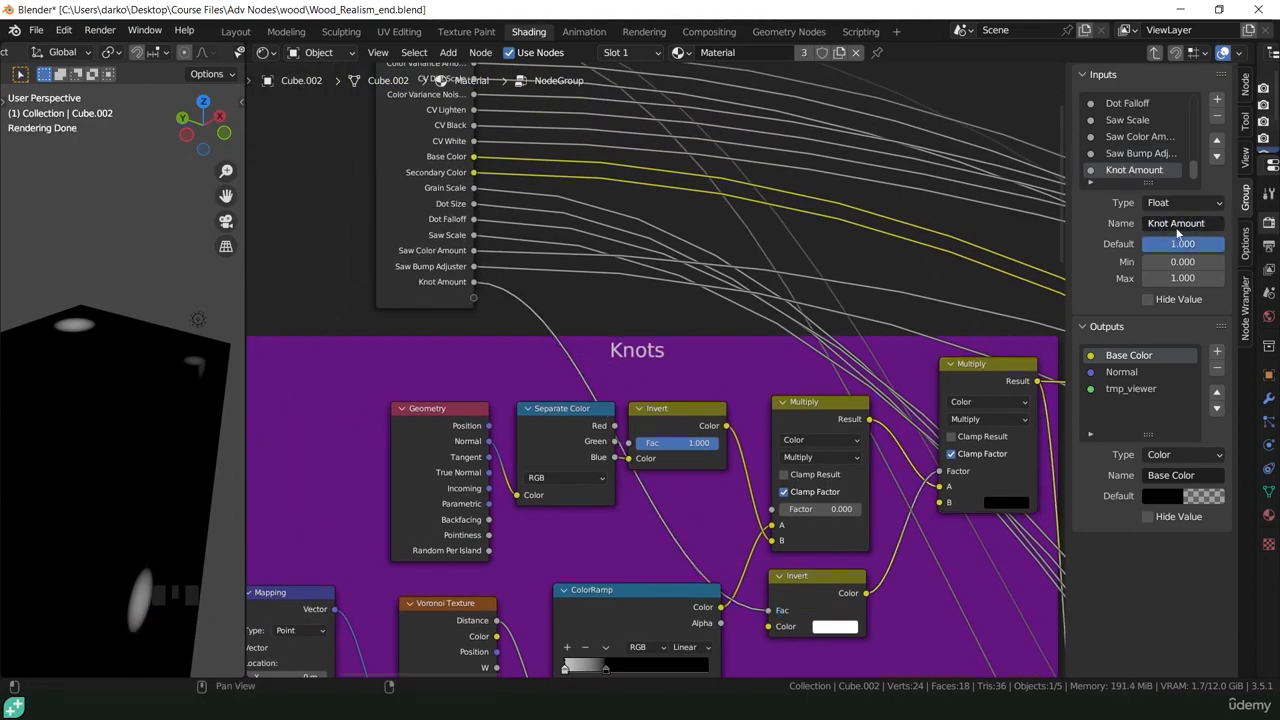
- Replace the ColorRamp in the Knots frame with a Map Range node, feeding Voronoi Distance into Value and its Result into the Multiply's A
middle_click_drag(806, 441, 901, 359)
middle_click_drag(817, 460, 683, 447)
key("shift+s")
mouse_move(683, 447)
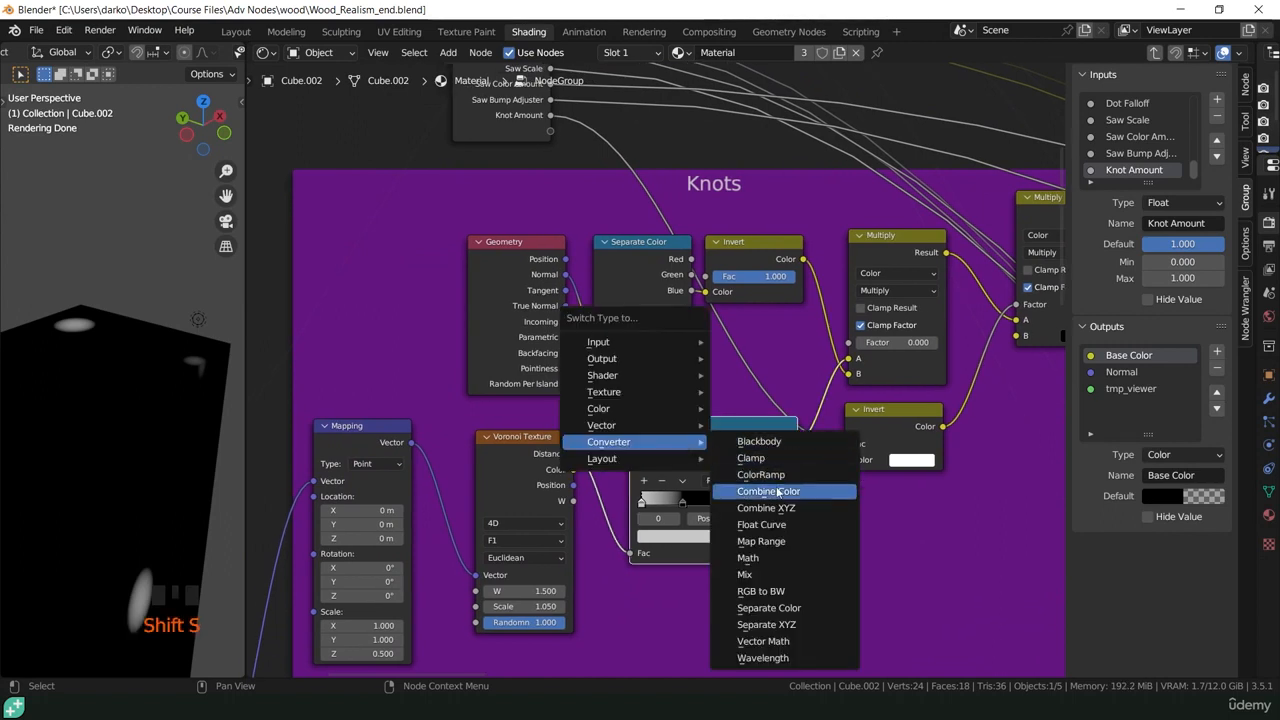
left_click(761, 541)
left_click_drag(727, 440, 848, 358)
left_click_drag(629, 515, 610, 501)
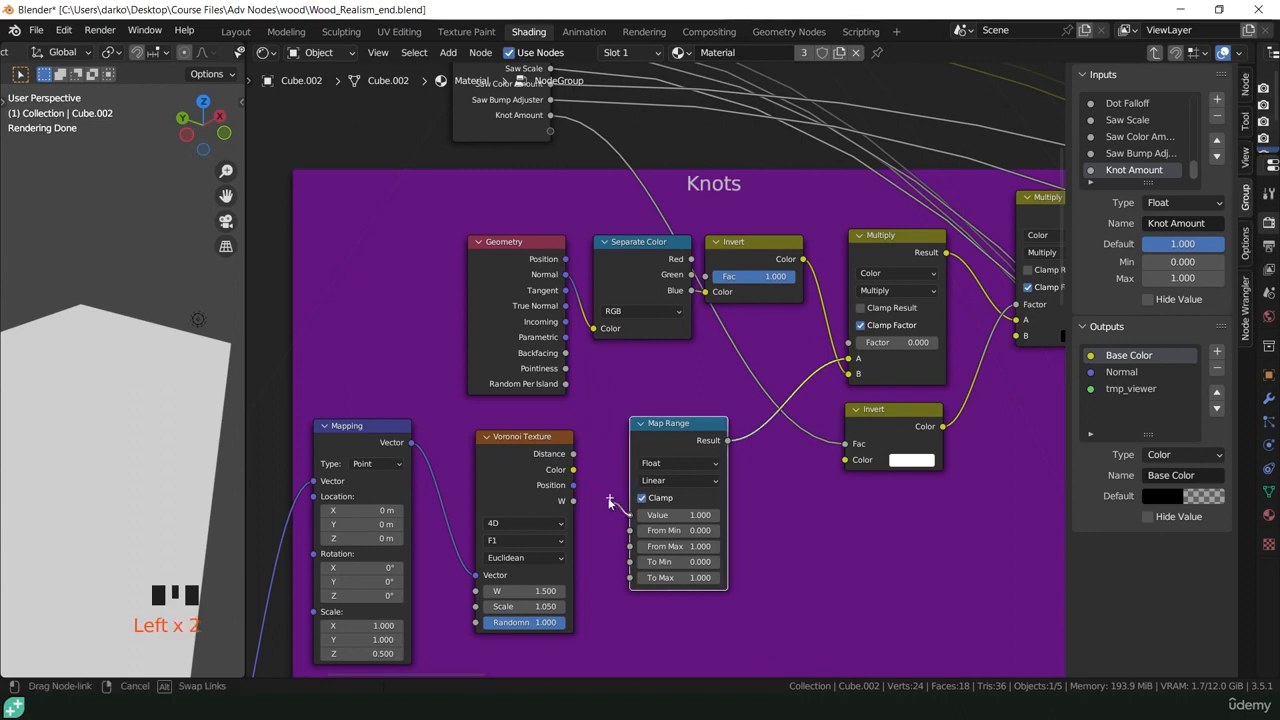
left_click_drag(575, 455, 575, 455)
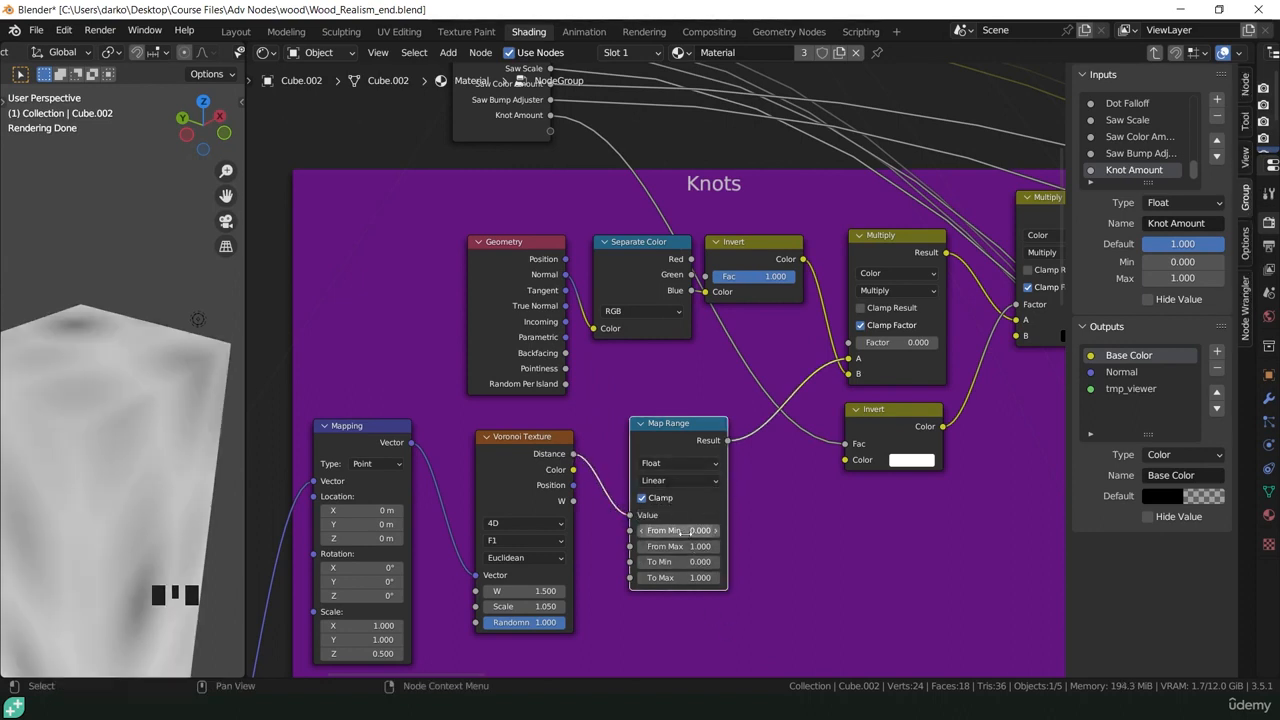
- Set the Map Range node's To Min to 1.000 and To Max to 0.000
left_click_drag(683, 531, 640, 531)
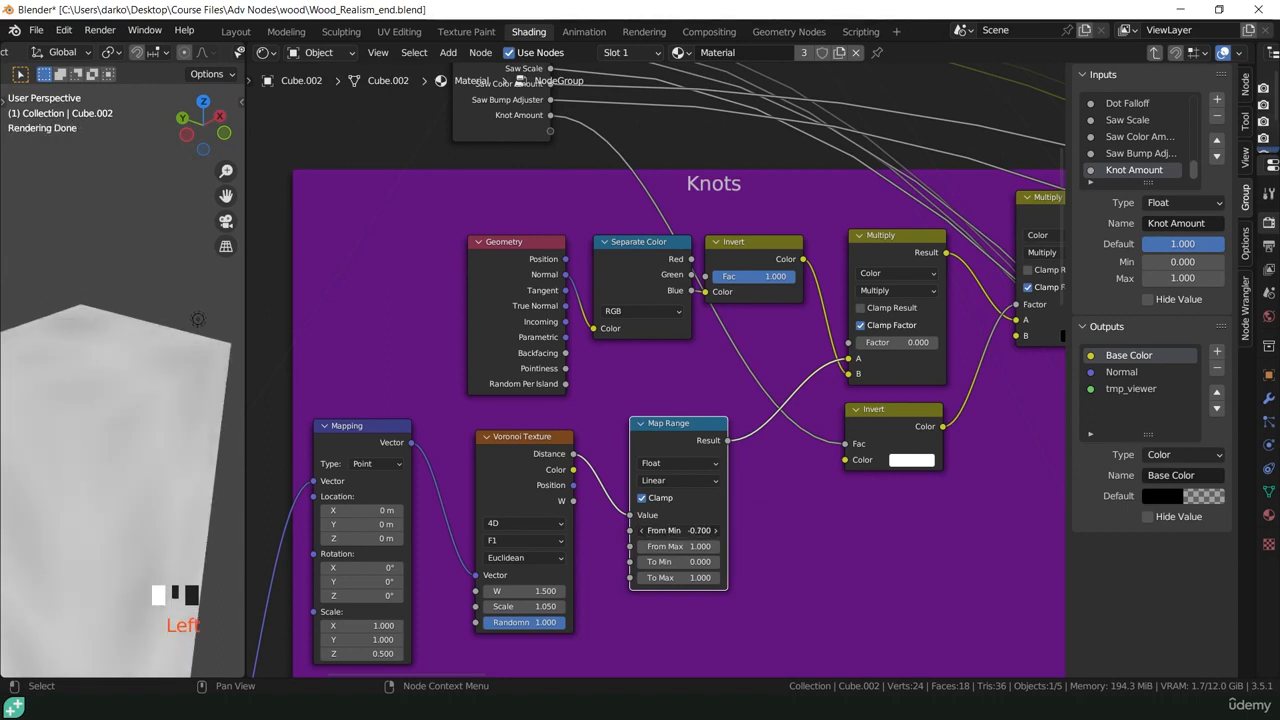
key("ctrl+z")
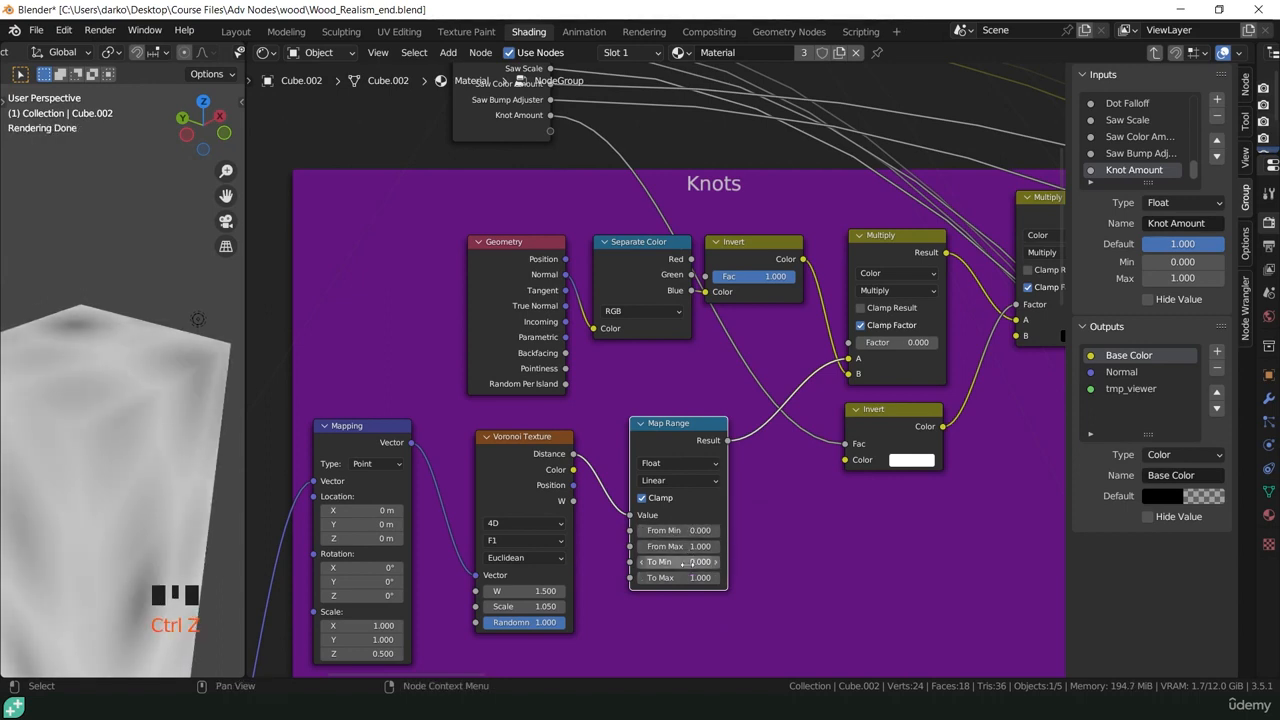
left_click(690, 563)
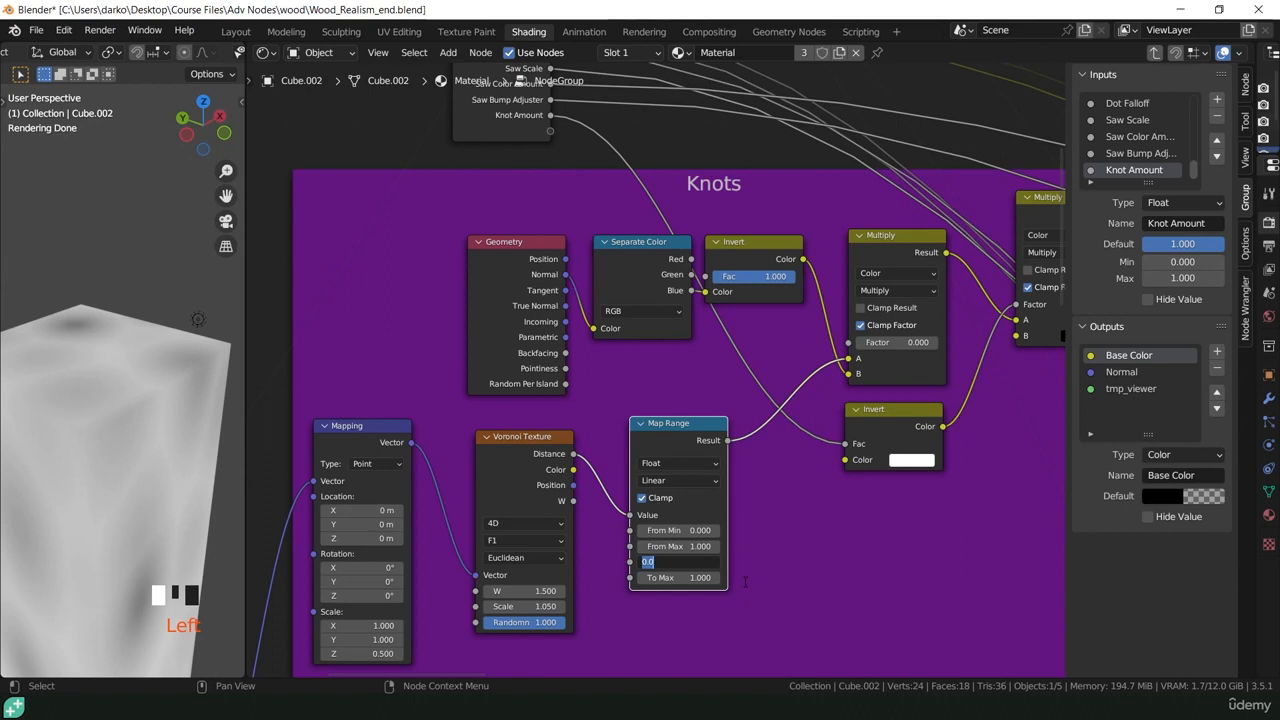
type("1")
left_click(680, 578)
type("0")
key("Return")
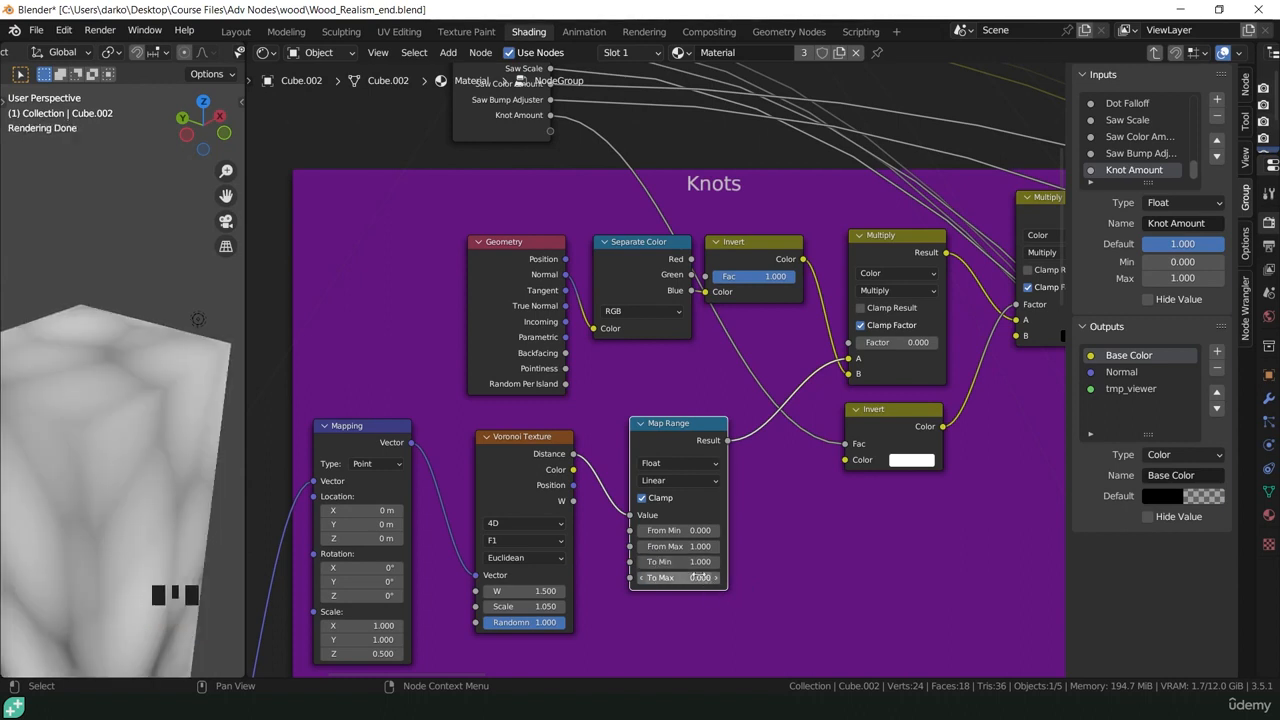
- Lower the Map Range node's From Max to 0.320
left_click_drag(675, 547, 608, 547)
left_click(680, 547)
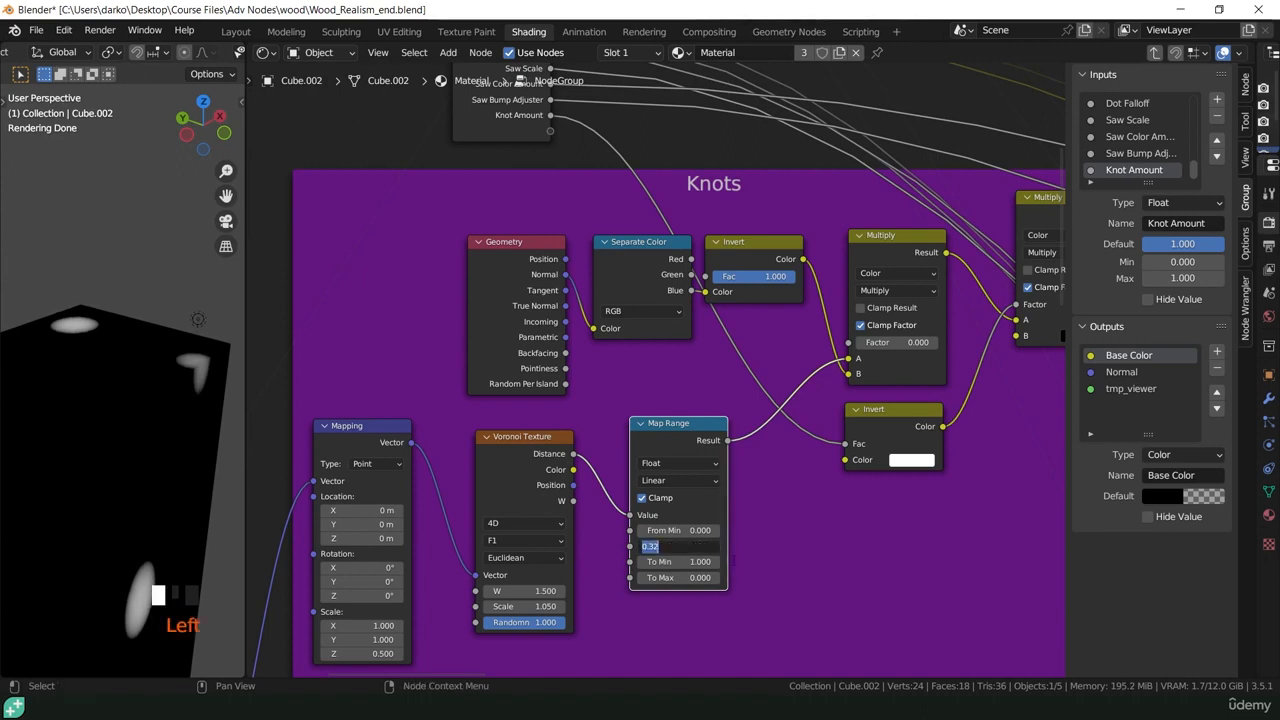
type(".")
key("Return")
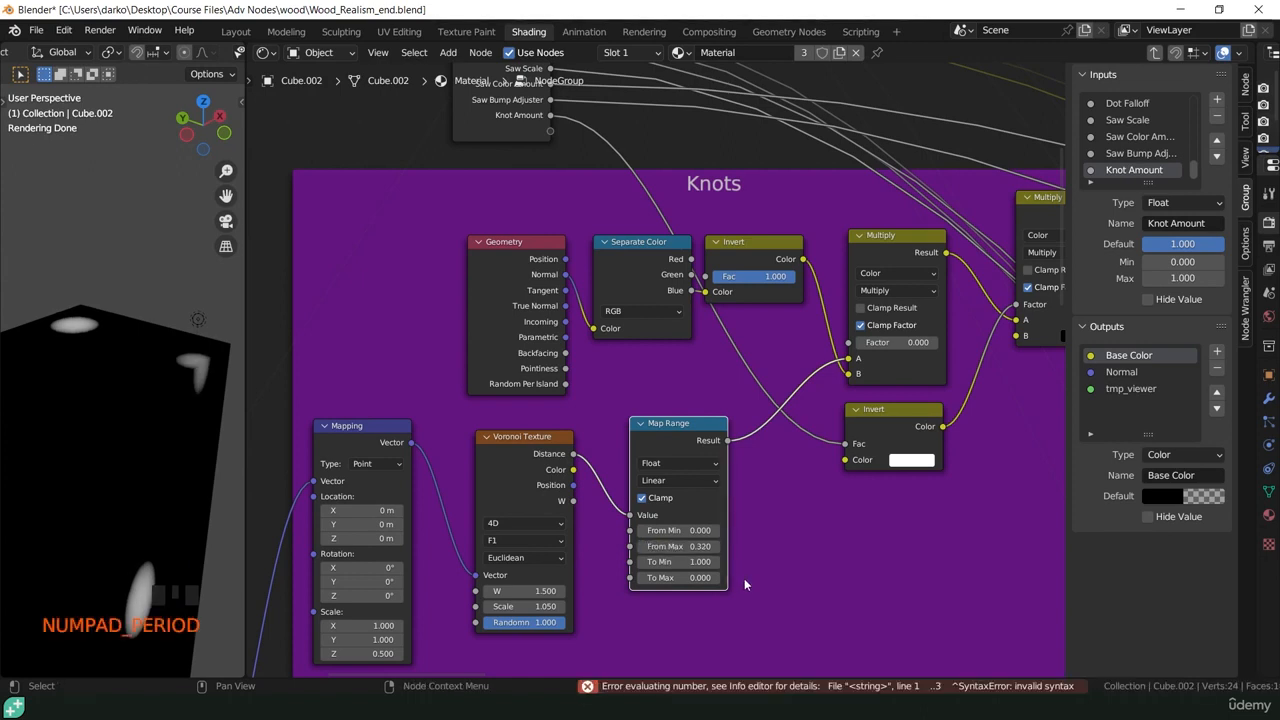
- Try a To Min of 0.200 on the Map Range node and undo the change
left_click(678, 530)
key("ctrl+z")
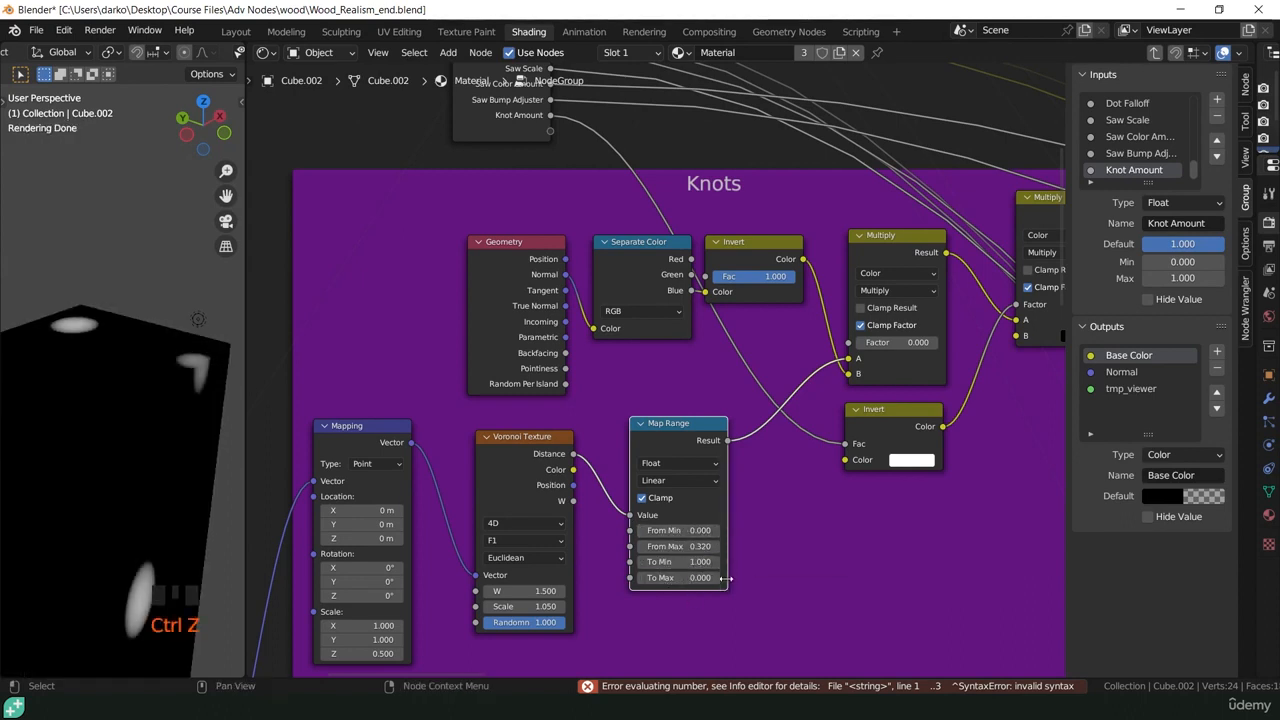
left_click_drag(690, 562, 845, 562)
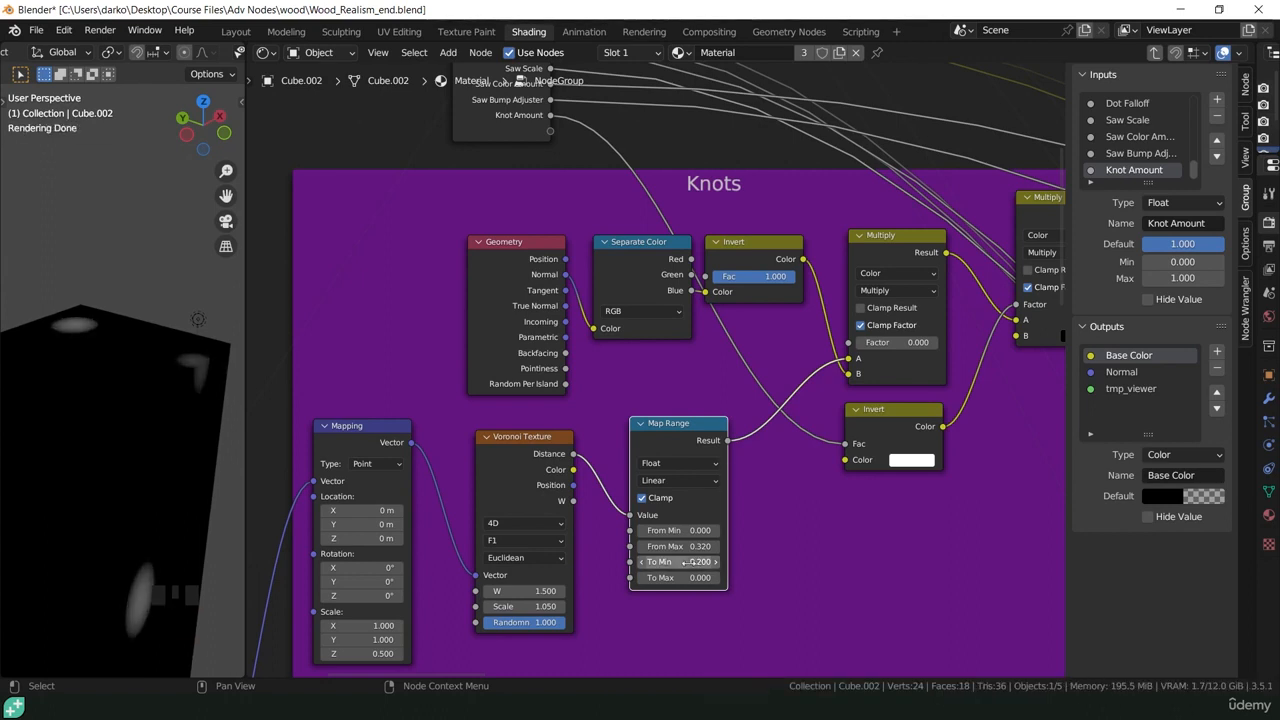
key("ctrl+z")
- Preview the last node of the Ring Creation frame and examine the knot rings on the block's side
scroll(836, 484, "down", 11)
middle_click_drag(839, 484, 455, 397)
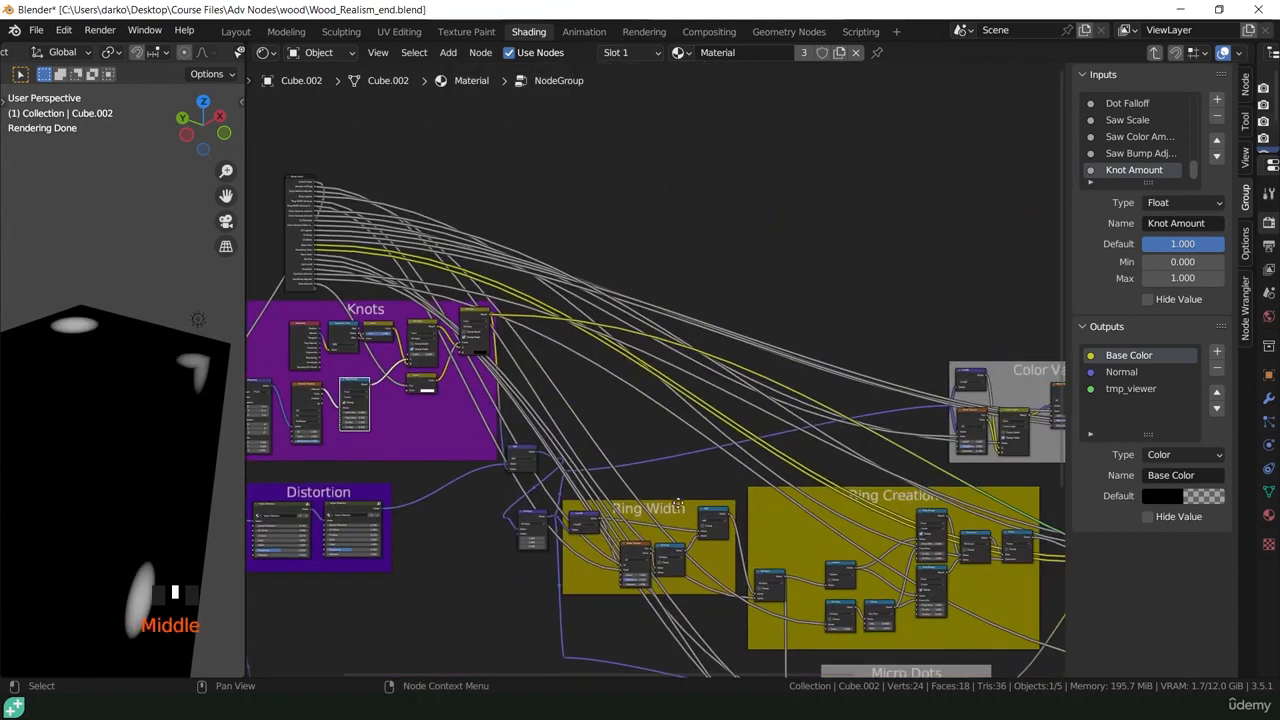
middle_click_drag(1030, 541, 858, 518)
left_click(860, 515, "ctrl+shift")
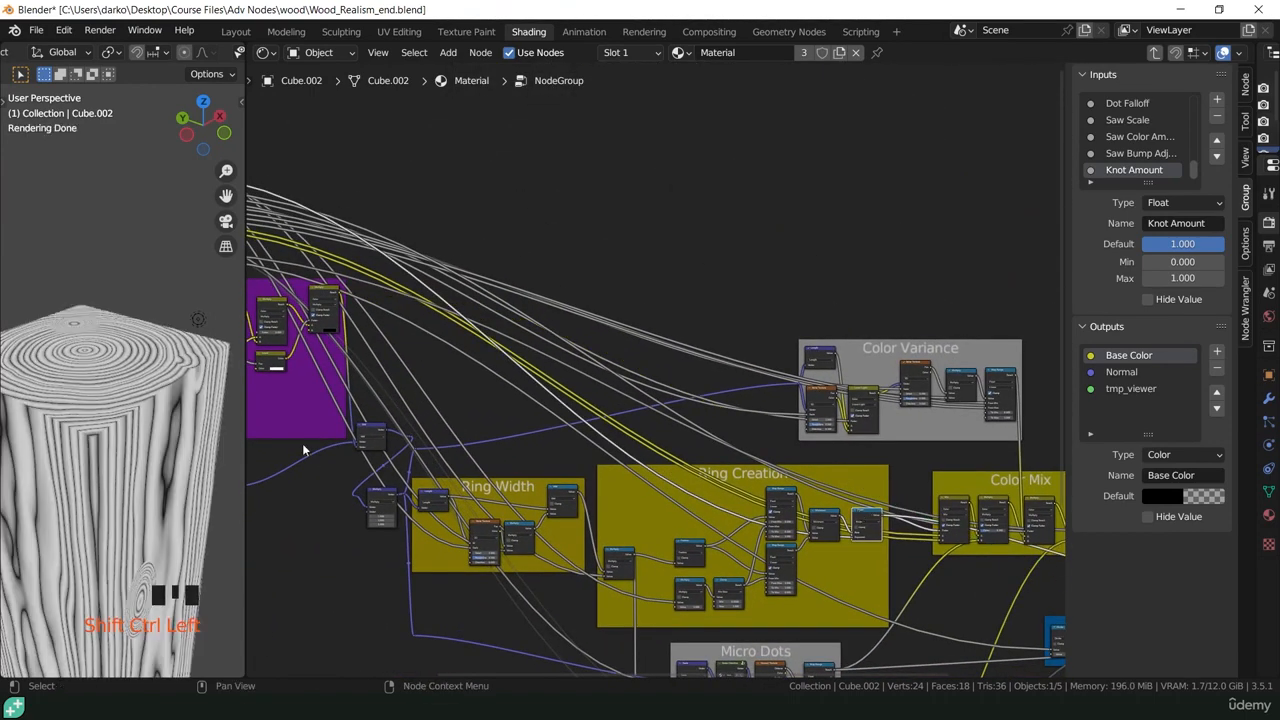
middle_click_drag(303, 441, 571, 447)
scroll(133, 460, "up", 5)
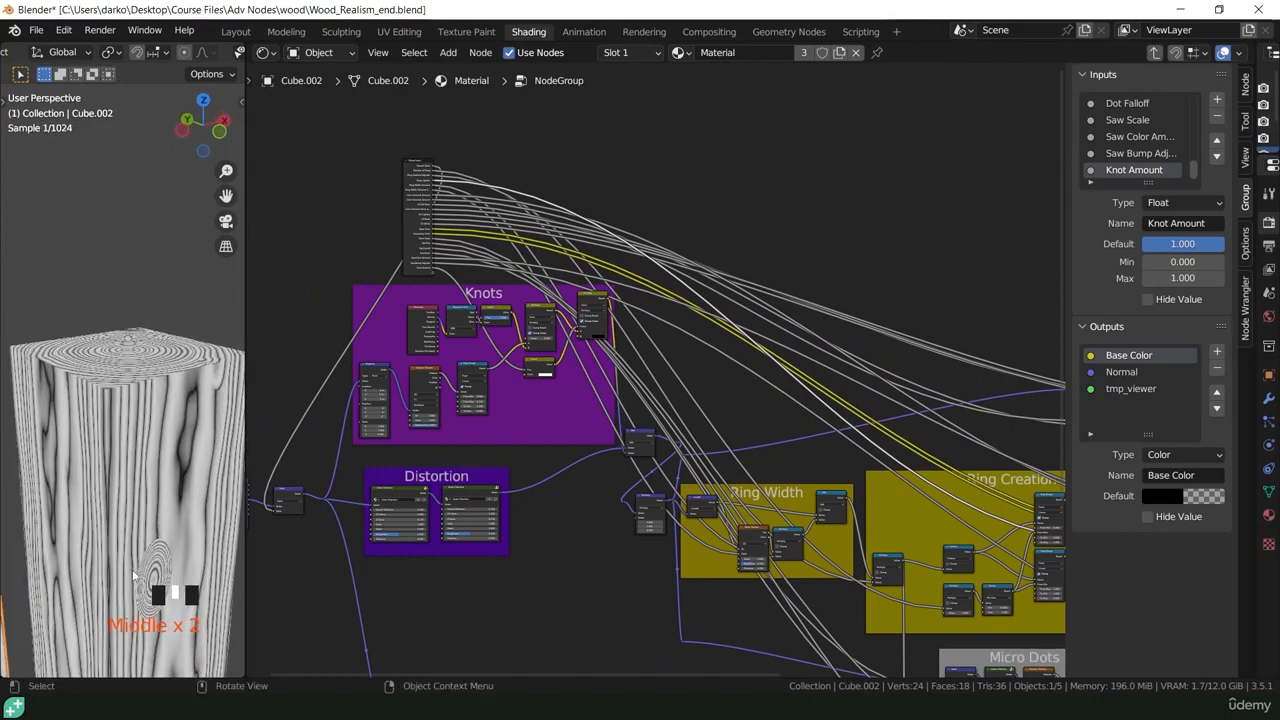
scroll(133, 460, "up", 3)
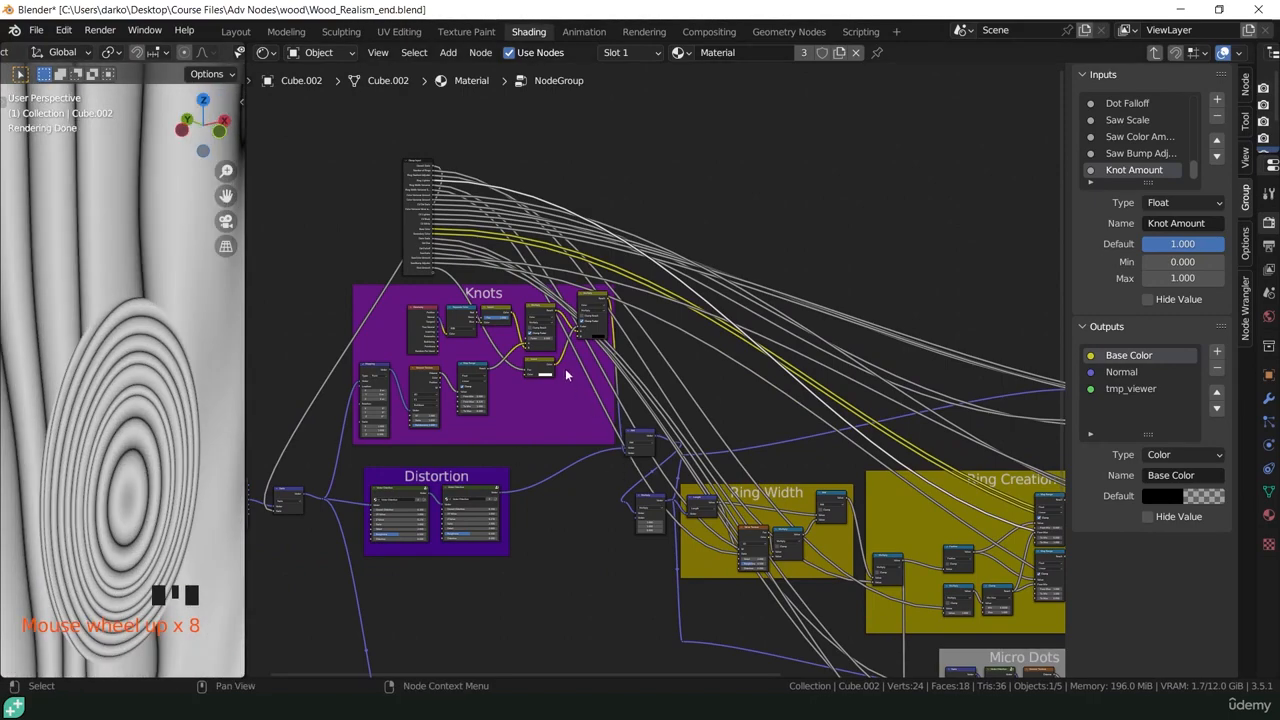
- Test the Map Range node's To Min at 0.200 against the previewed knot rings and undo it
scroll(535, 376, "up", 9)
middle_click_drag(774, 523, 455, 295)
scroll(619, 520, "up", 5)
scroll(472, 484, "down", 11)
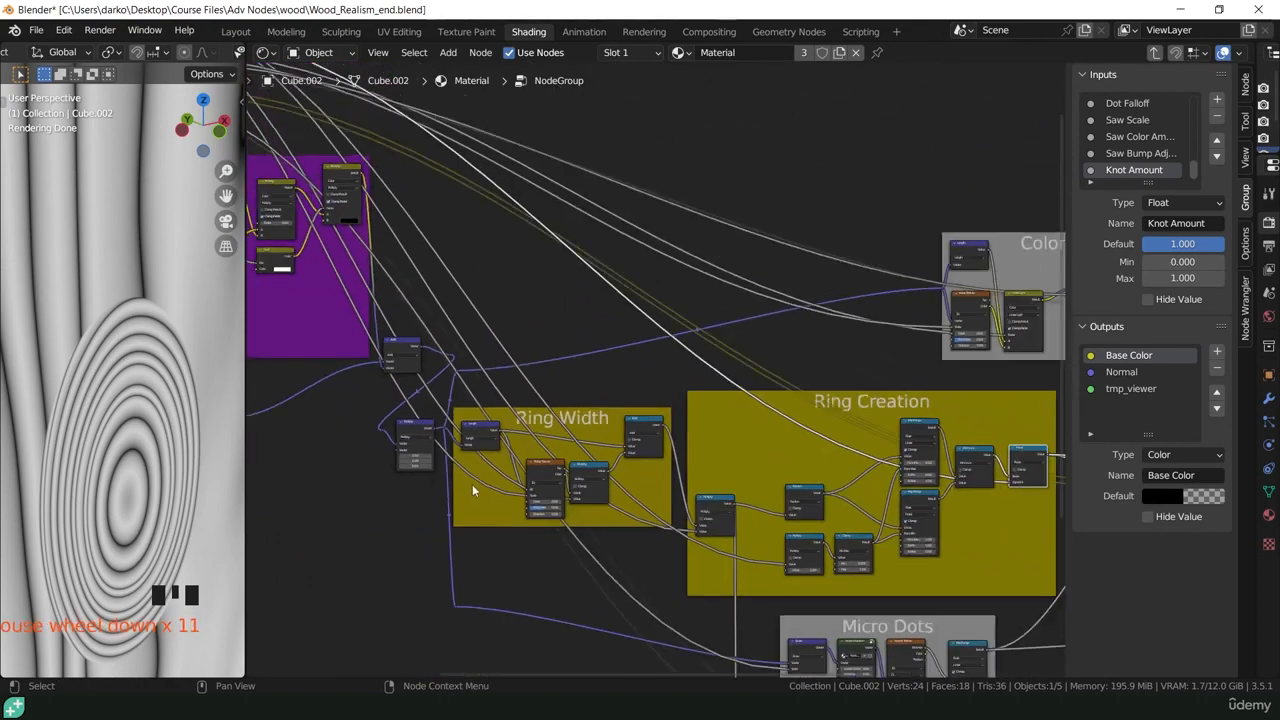
middle_click_drag(472, 484, 705, 472)
scroll(717, 463, "up", 9)
scroll(790, 510, "up", 12)
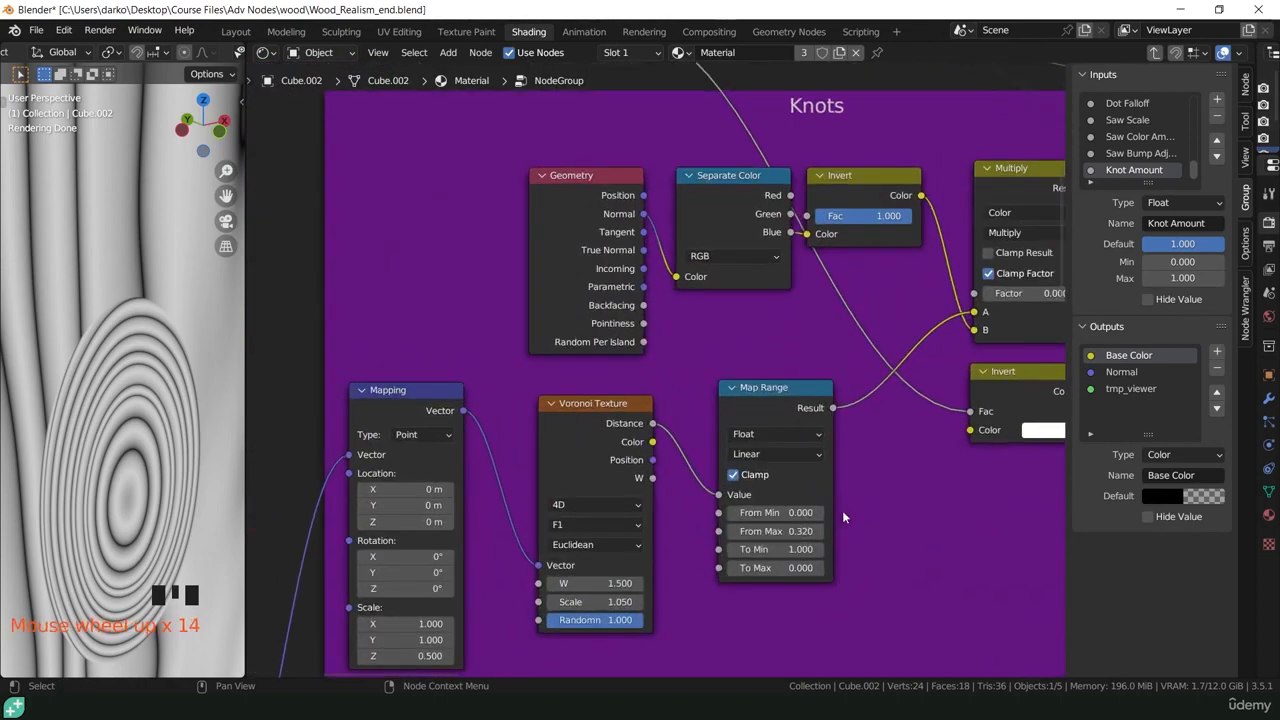
left_click(760, 564)
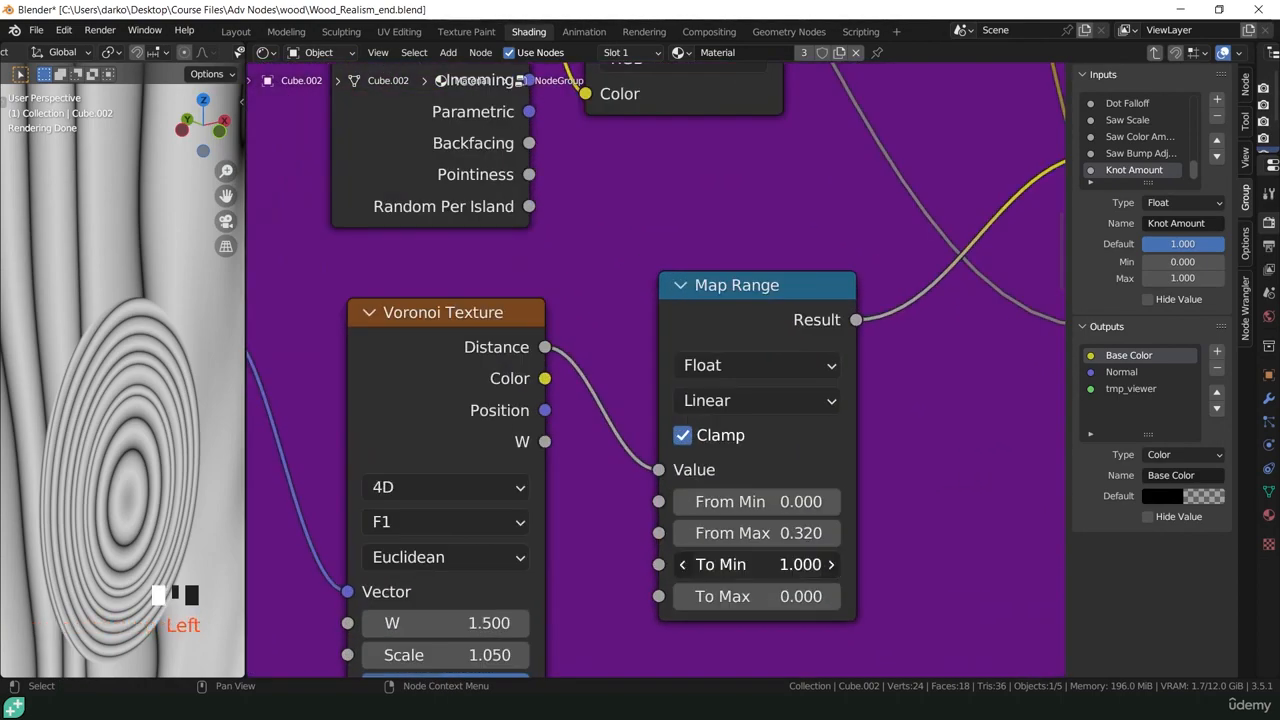
left_click_drag(760, 564, 680, 564)
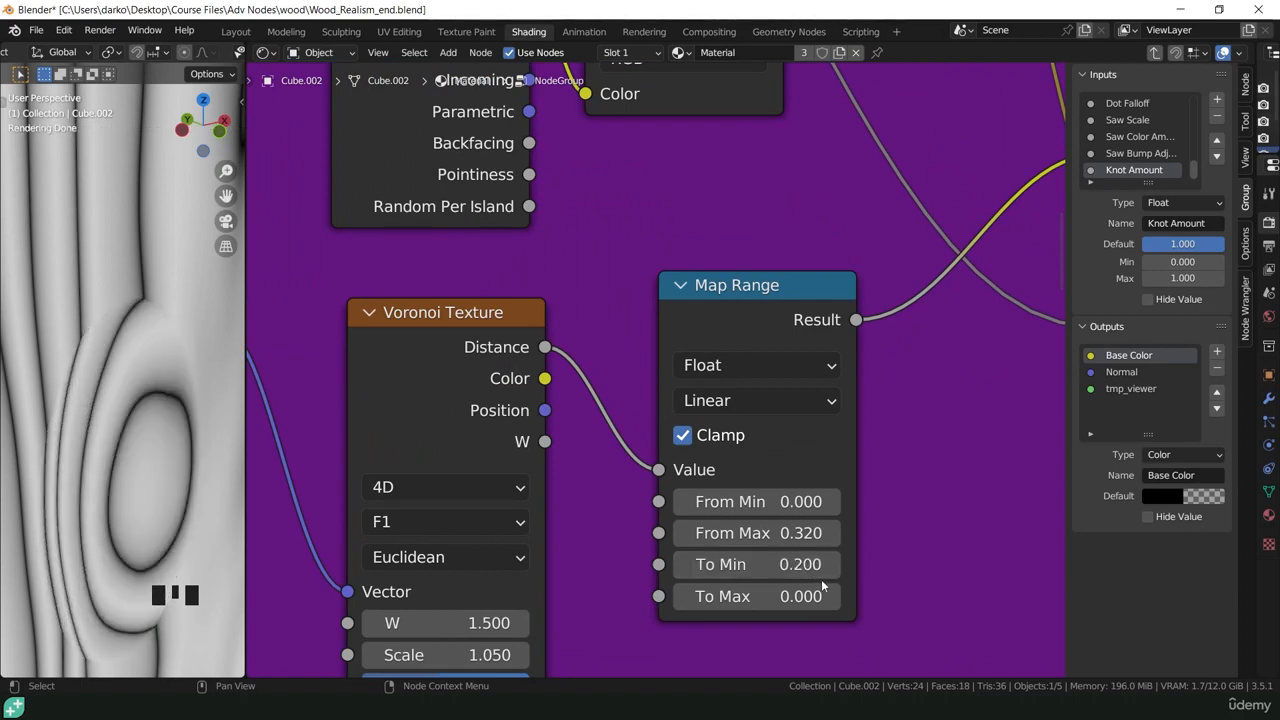
key("ctrl+z")
- Duplicate the lower Invert node, place the copy above the Mapping node, and connect its Color output to the Map Range's To Min
scroll(825, 570, "down", 12)
middle_click_drag(829, 563, 680, 536)
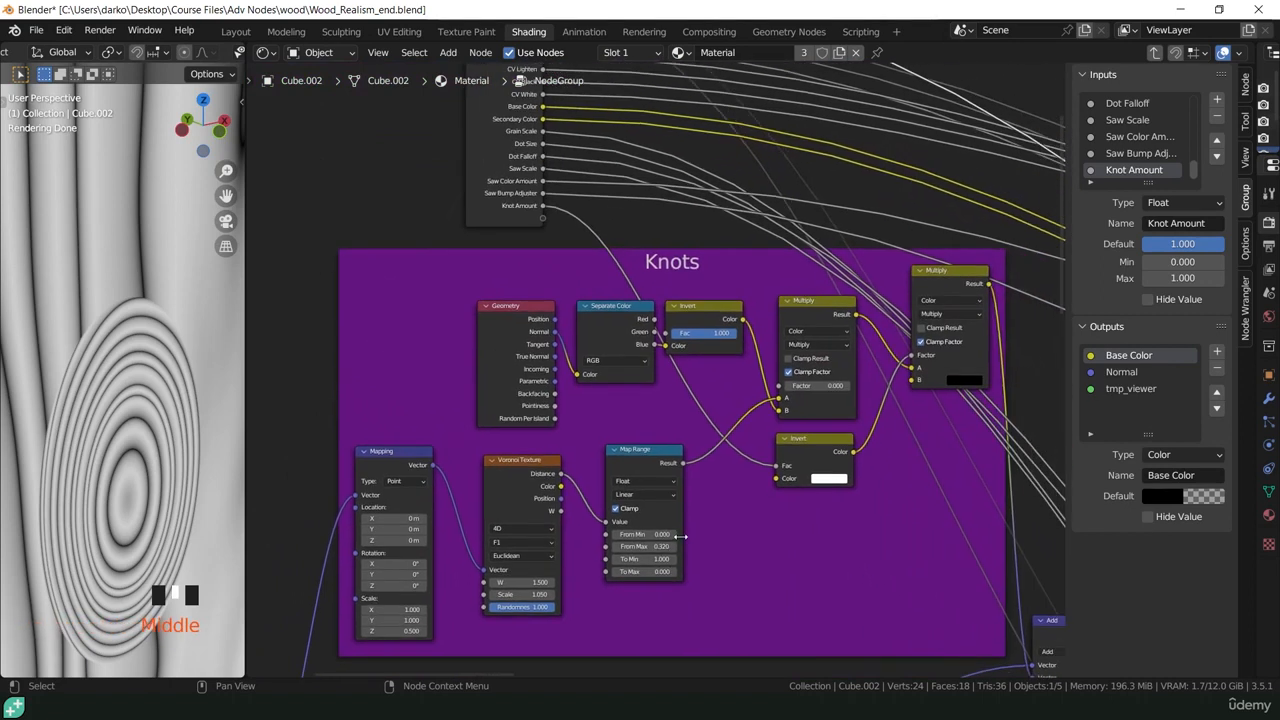
left_click(815, 458)
key("shift+d")
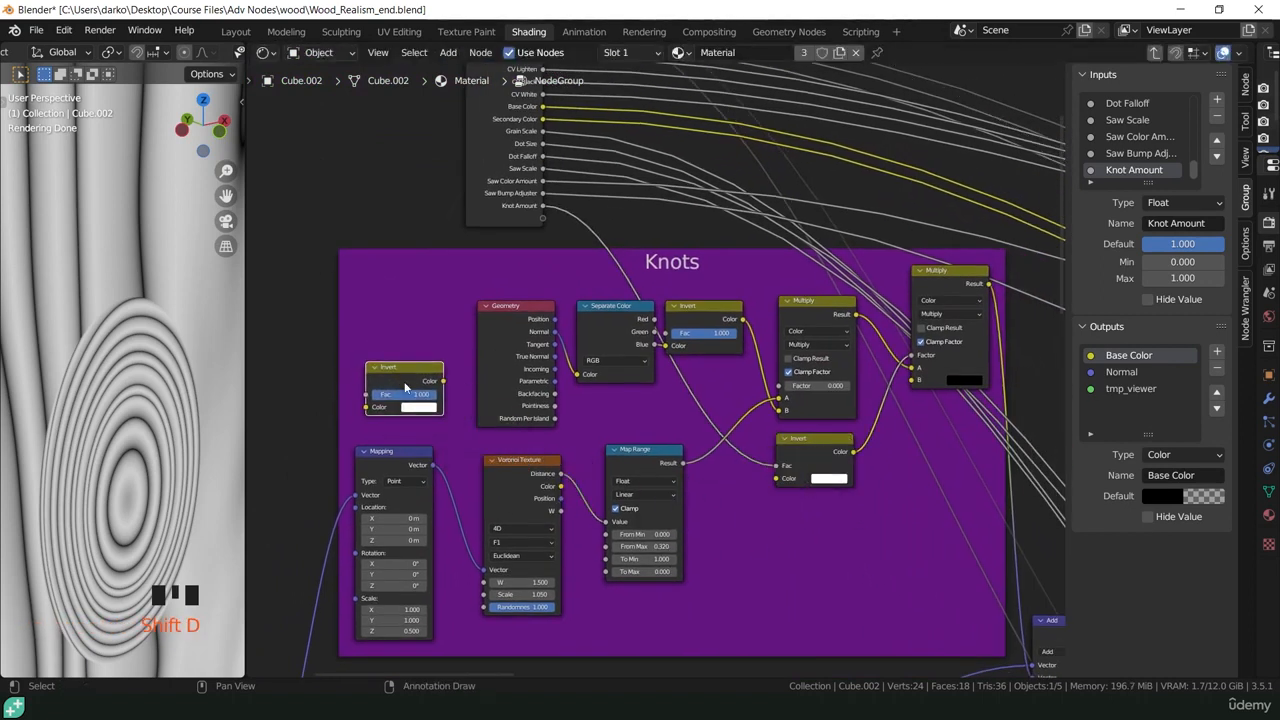
left_click(444, 386)
left_click_drag(441, 381, 610, 560)
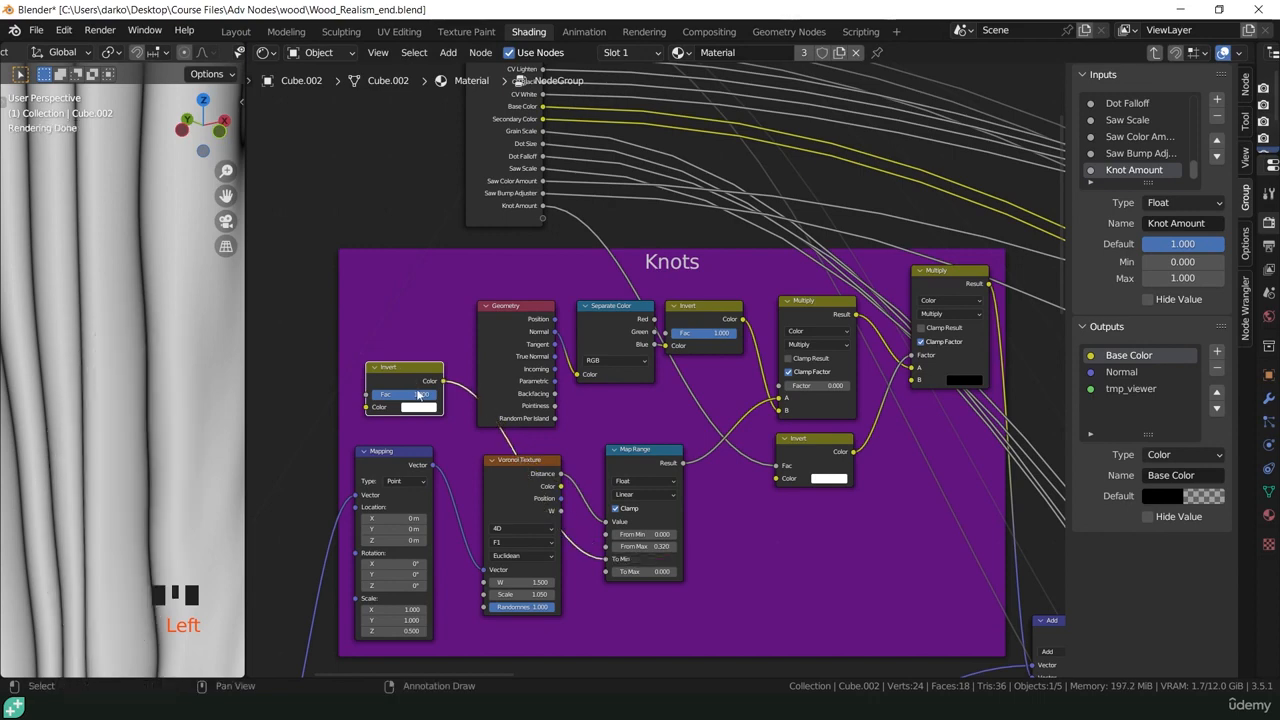
- Set the duplicated Invert node's Color to black and its Fac to 0.293
left_click_drag(418, 394, 372, 394)
left_click(415, 408)
left_click_drag(495, 258, 495, 329)
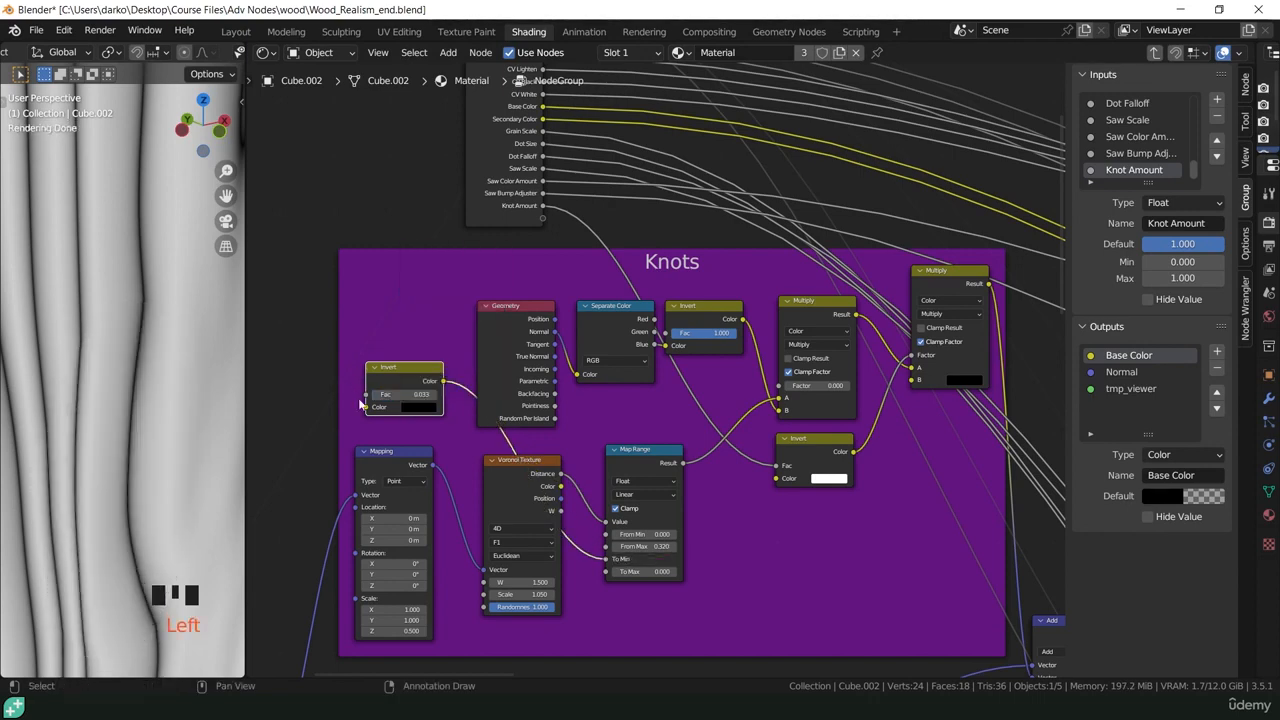
mouse_move(378, 394)
left_mouse_down()
mouse_move(436, 394)
mouse_move(372, 394)
mouse_move(425, 394)
mouse_move(391, 394)
left_mouse_up()
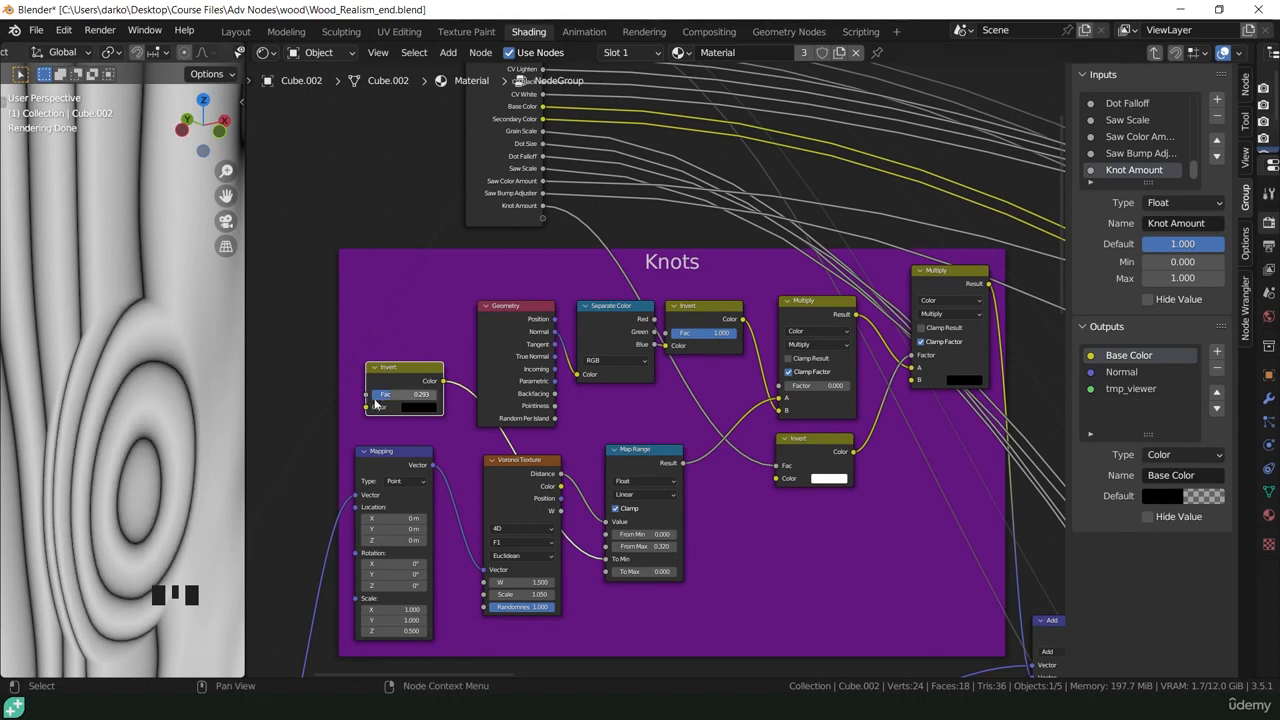
- Expose the duplicated Invert node's Fac as a group input named Knot Ring Density
left_click_drag(366, 394, 542, 217)
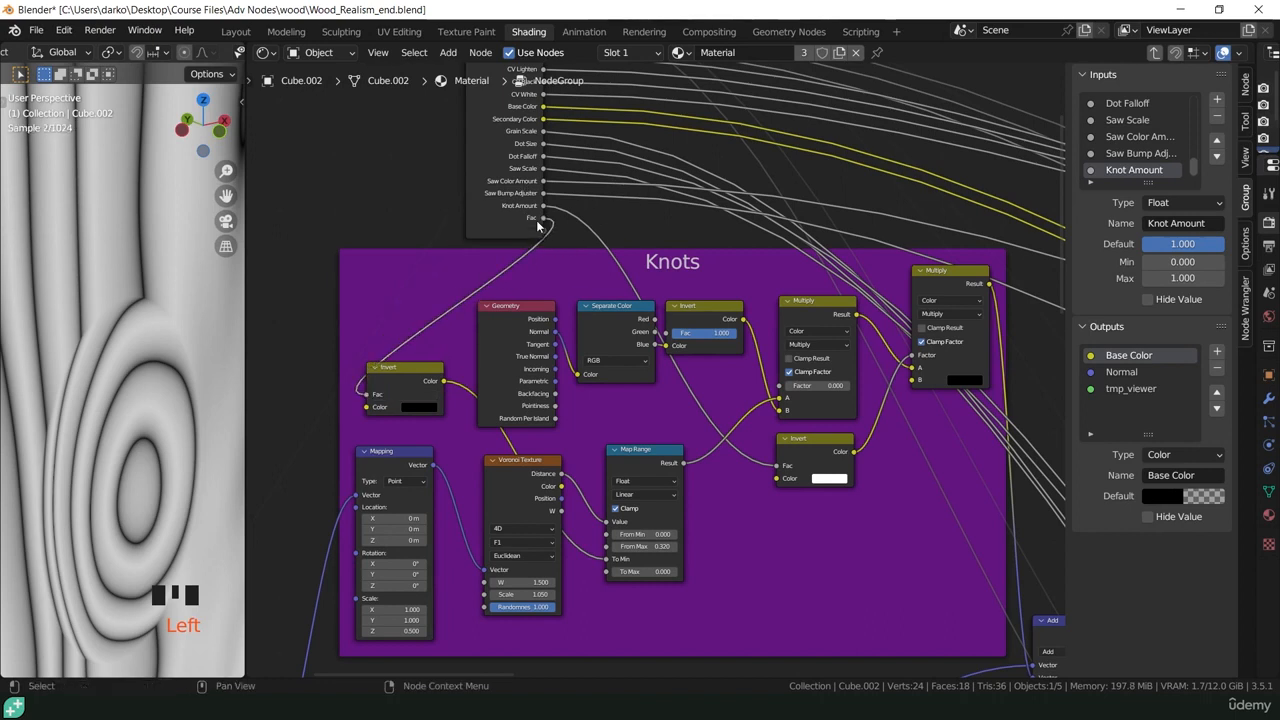
scroll(1113, 170, "down", 7)
left_click(1113, 171)
left_click(1180, 223)
type("Knot Ring")
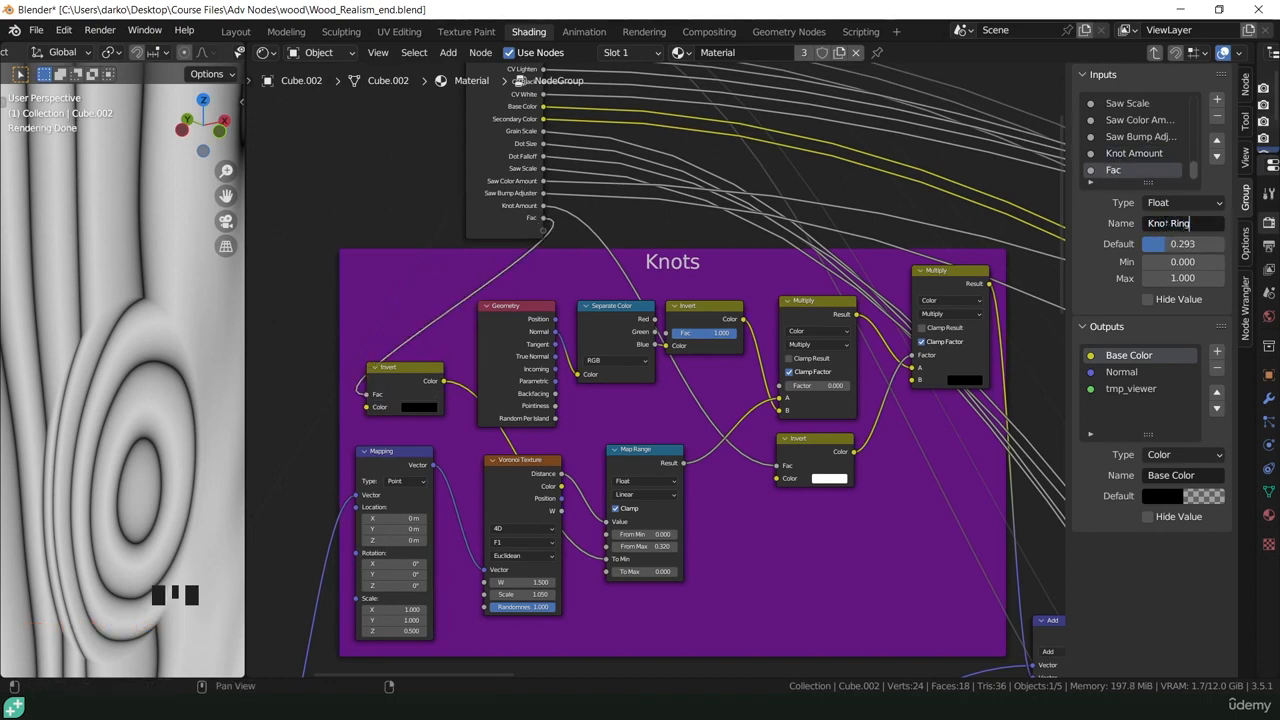
type(" Density")
key("Return")
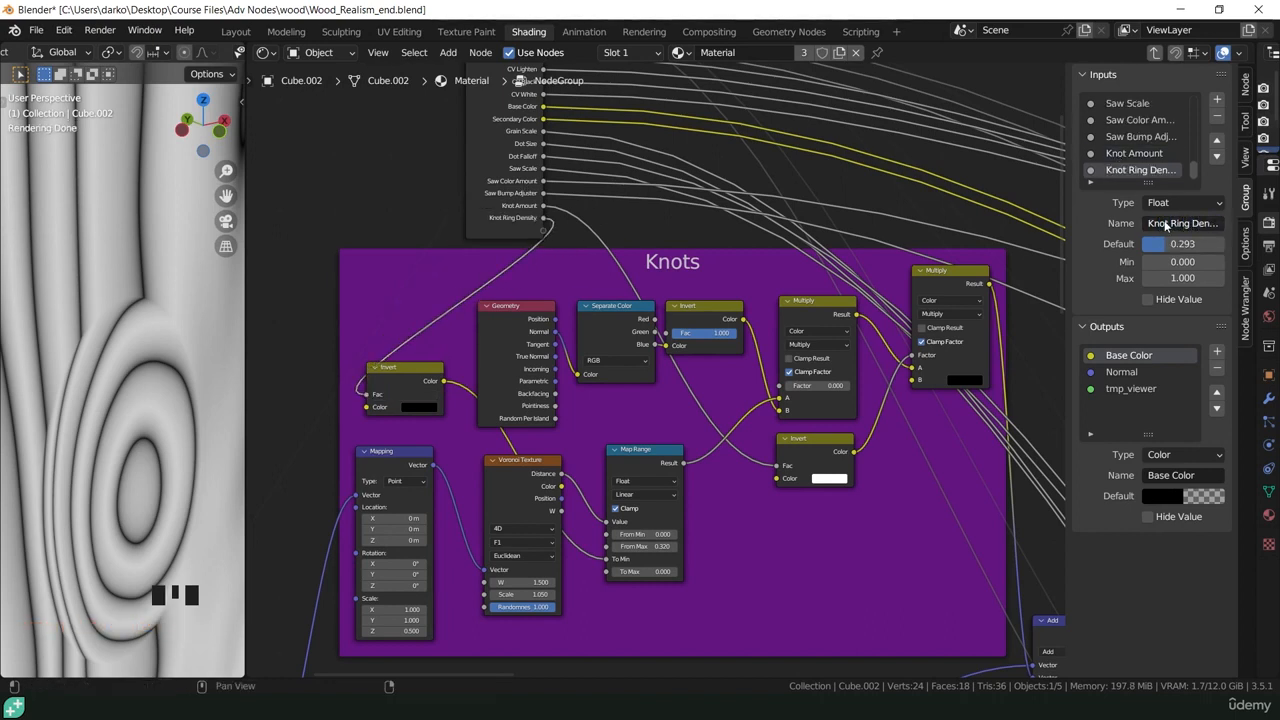
- Try a From Max of 0.460 on the Map Range node, check the knots on the block, and undo it
scroll(718, 391, "up", 5)
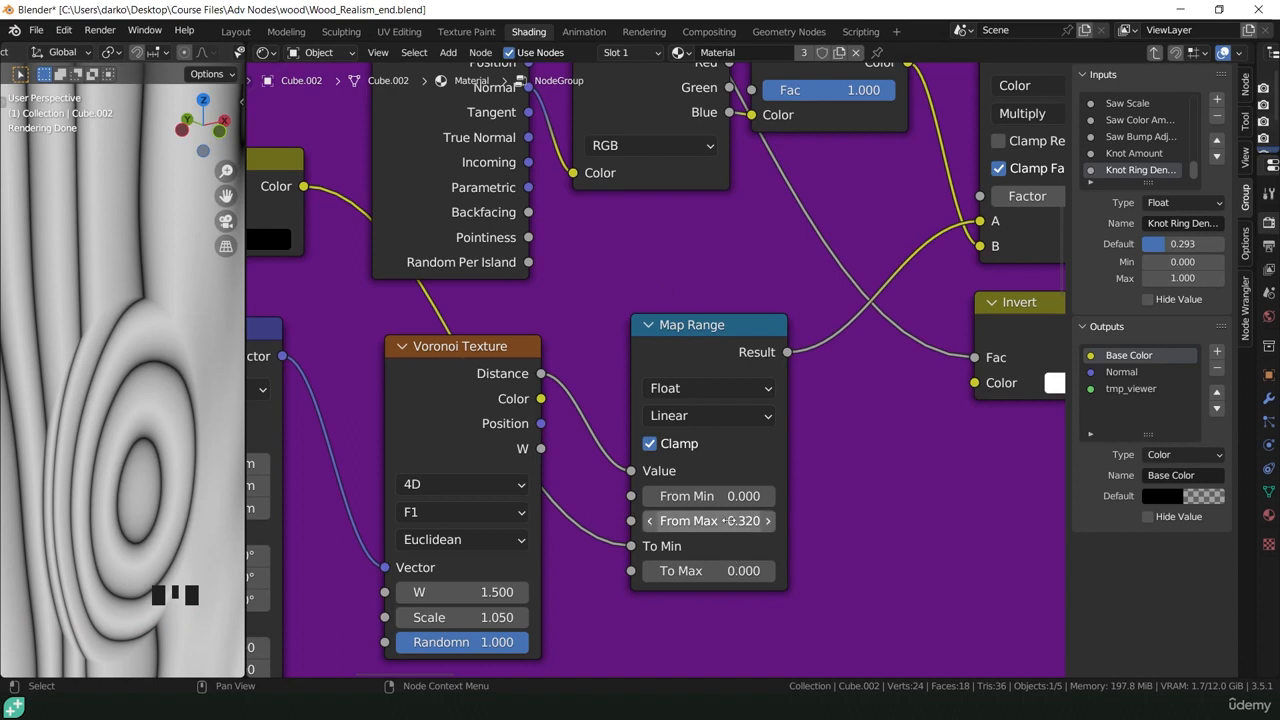
key("shift")
left_click_drag(710, 521, 761, 521, "shift")
scroll(197, 440, "down", 10)
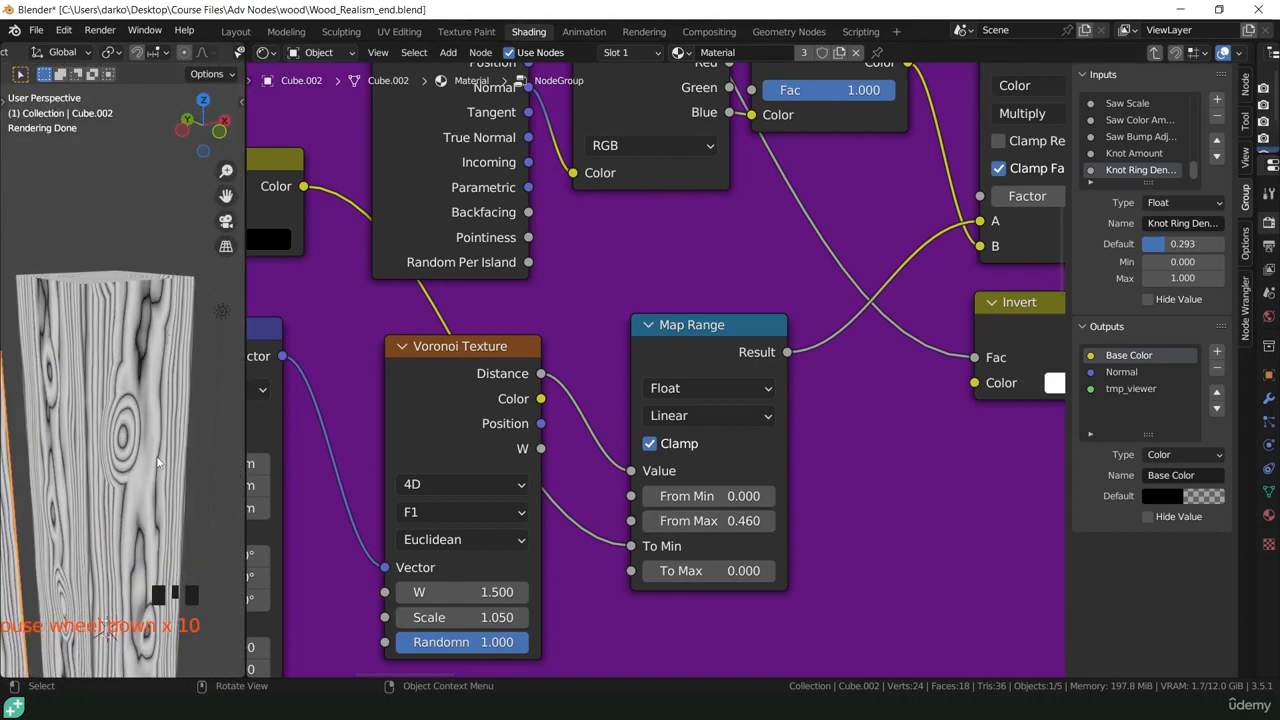
mouse_move(80, 456)
middle_mouse_down()
mouse_move(160, 447)
mouse_move(88, 456)
middle_mouse_up()
key("ctrl+z")
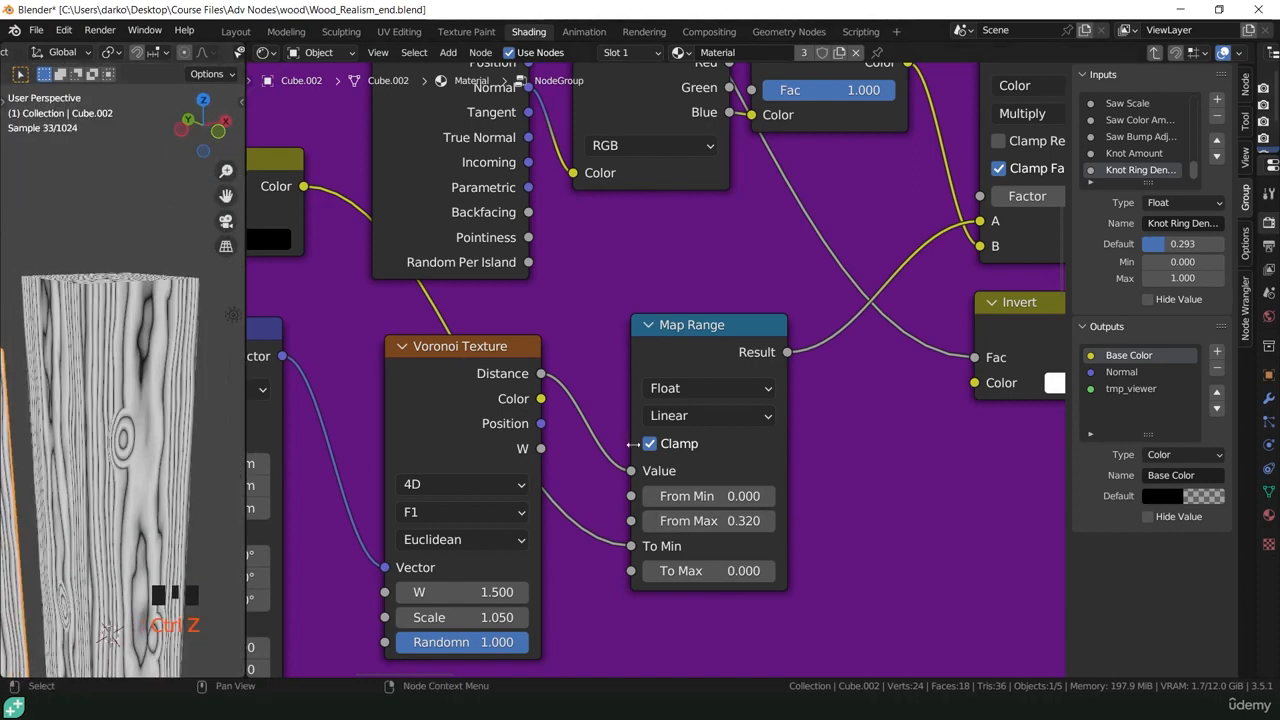
- Expose the Map Range node's From Max as a group input named Knot Size
scroll(687, 513, "up", 2)
scroll(687, 513, "down", 3)
left_click_drag(659, 631, 576, 247)
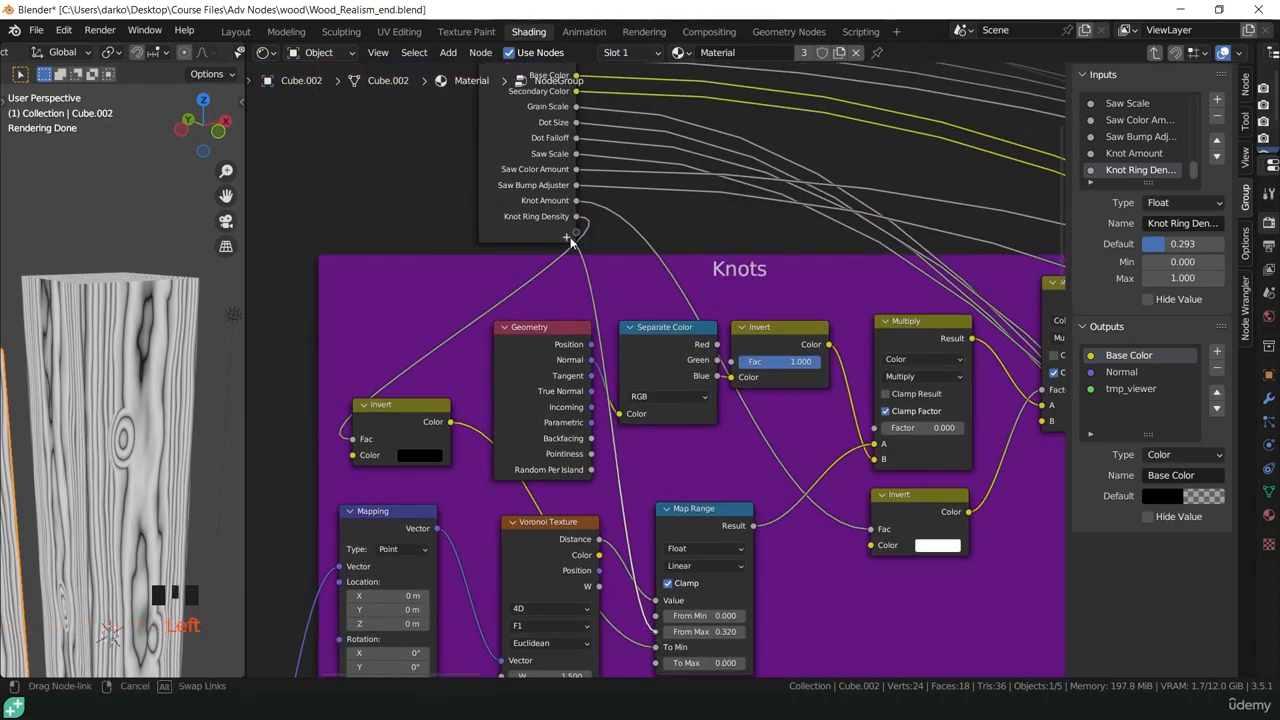
left_click(1127, 170)
left_click(1183, 223)
type("Knot Size")
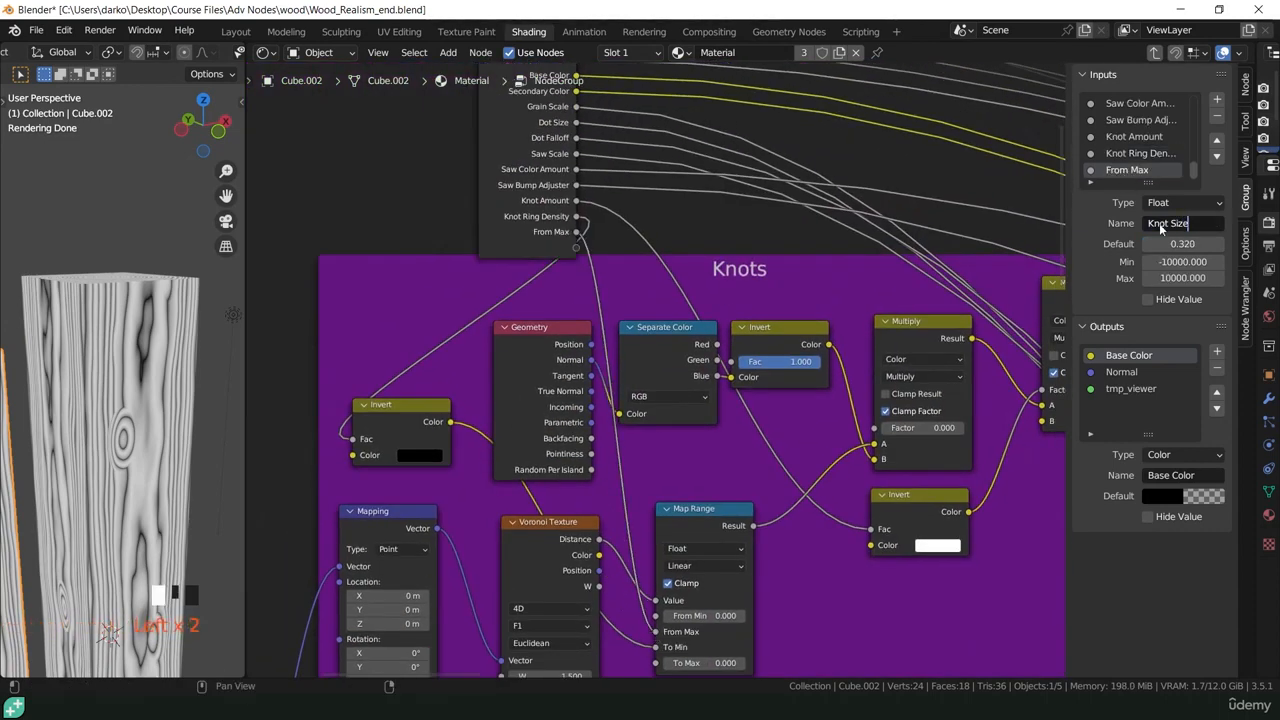
key("Return")
- Limit the Knot Size input to a minimum of 0.000 and a maximum of 1.000
left_click(1165, 261)
type("0")
key("Return")
left_click(1183, 278)
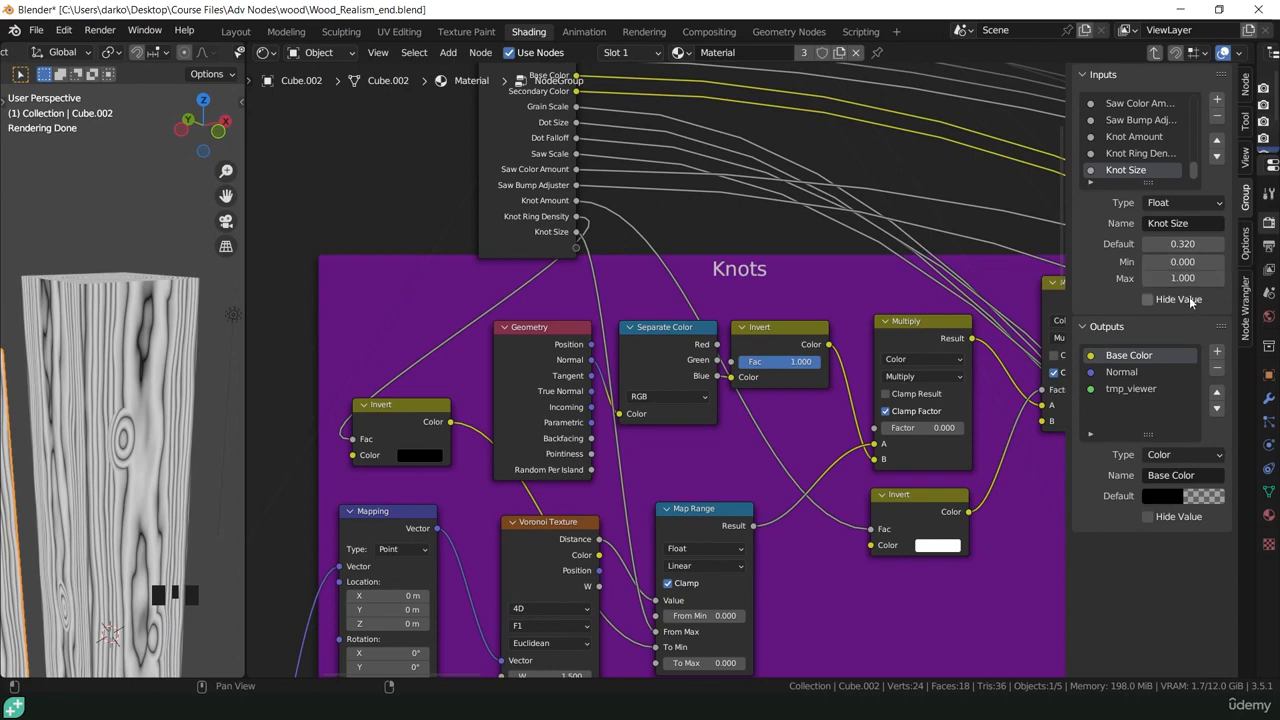
key("Return")
middle_click_drag(768, 430, 732, 526)
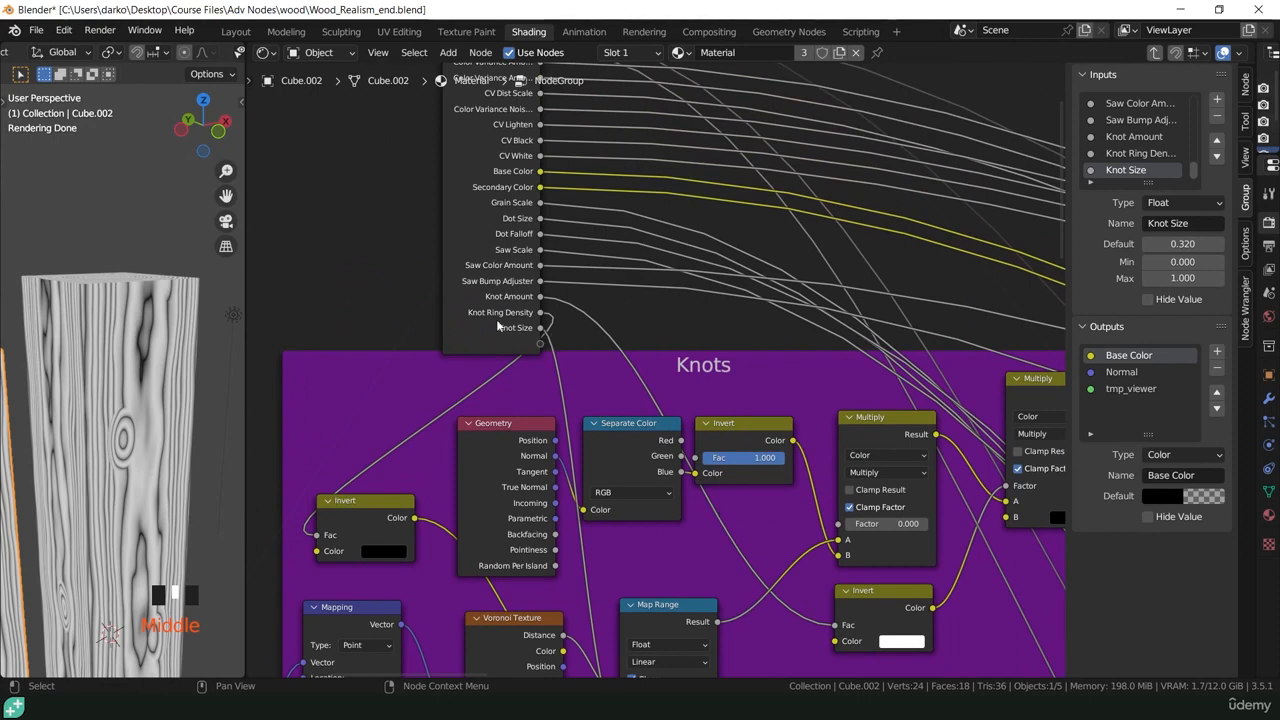
- Expose the Factor of the first Multiply node in the Knots frame as a group input named Knt Top Face Mask
left_click_drag(540, 343, 845, 524)
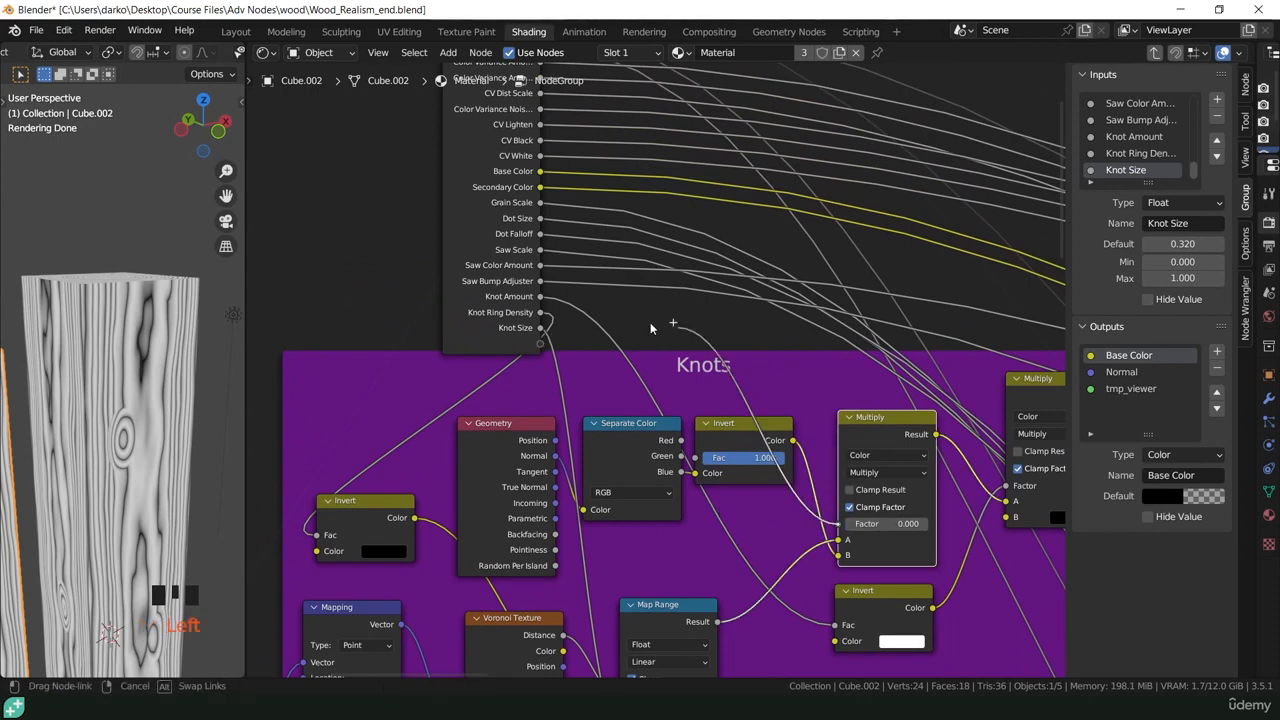
left_click(1180, 223)
type("KNot Top Face Mask")
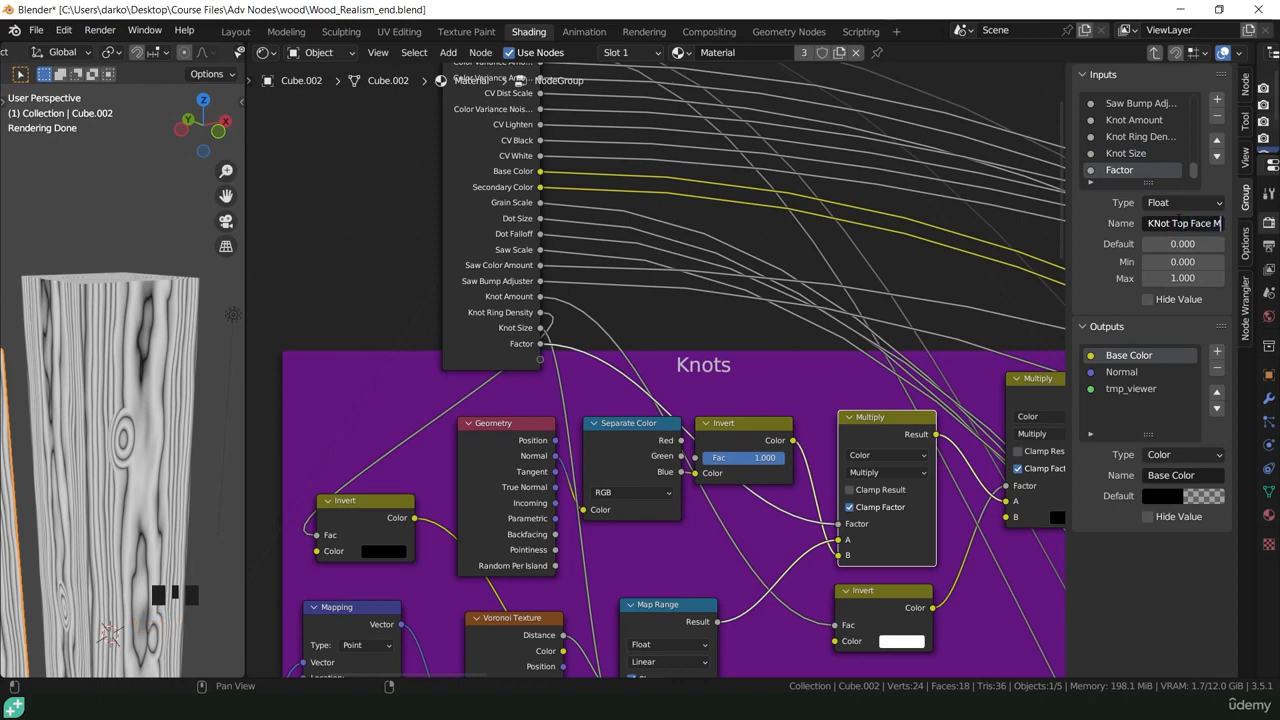
key("Return")
left_click(1158, 224)
left_click(1165, 224)
key("BackSpace")
key("BackSpace")
type("n")
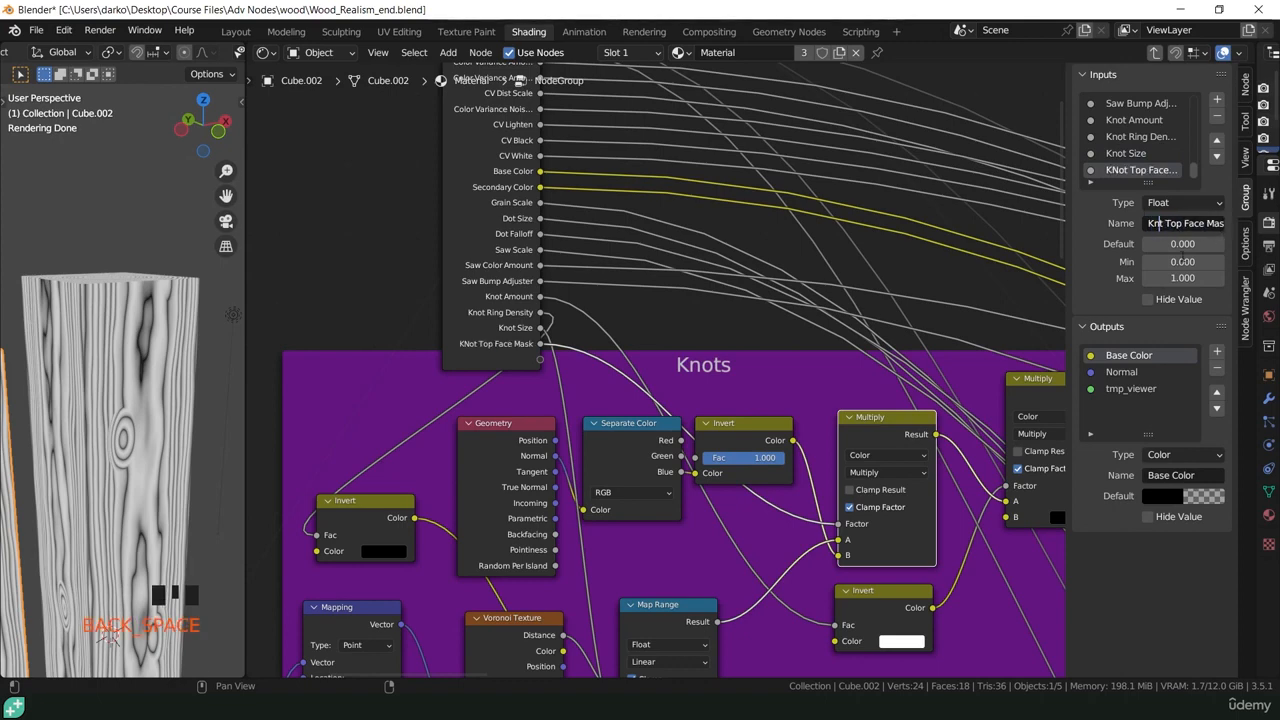
key("Return")
- Examine the knots on the block's top and side faces and the Separate Color channels that drive the top face mask
middle_click_drag(125, 385, 131, 470)
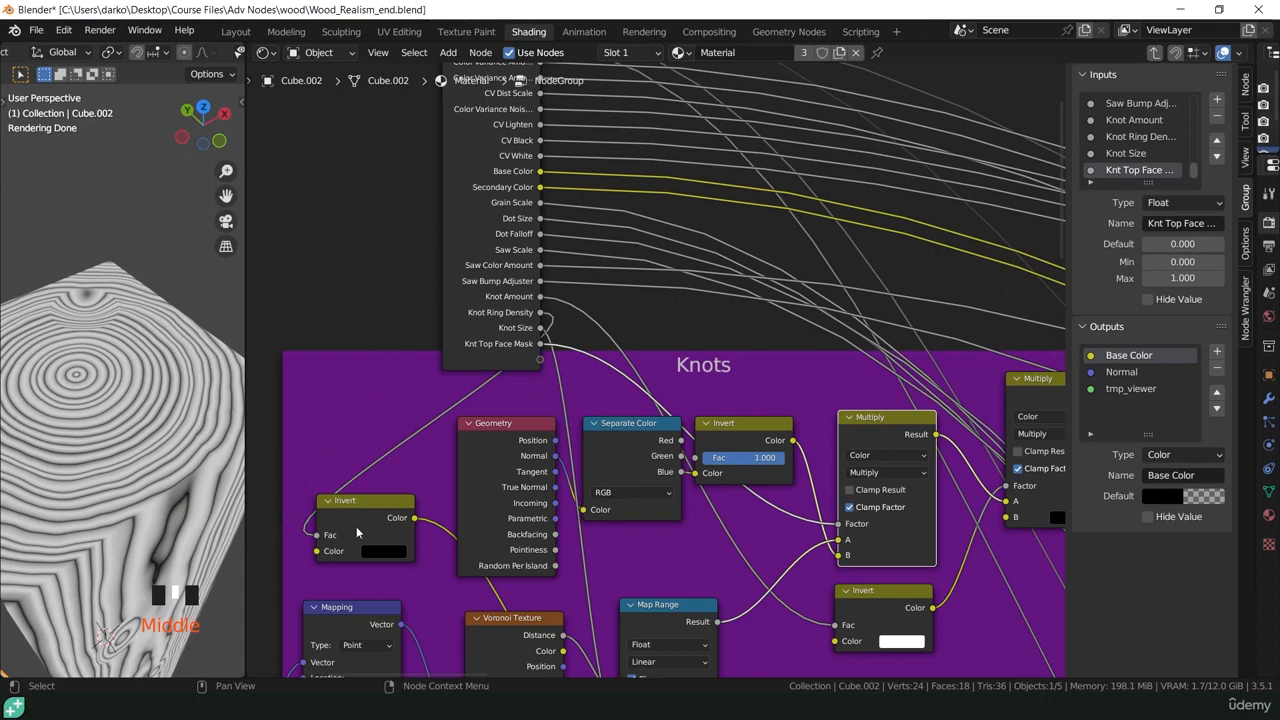
scroll(670, 460, "down", 2)
middle_click_drag(711, 488, 549, 404)
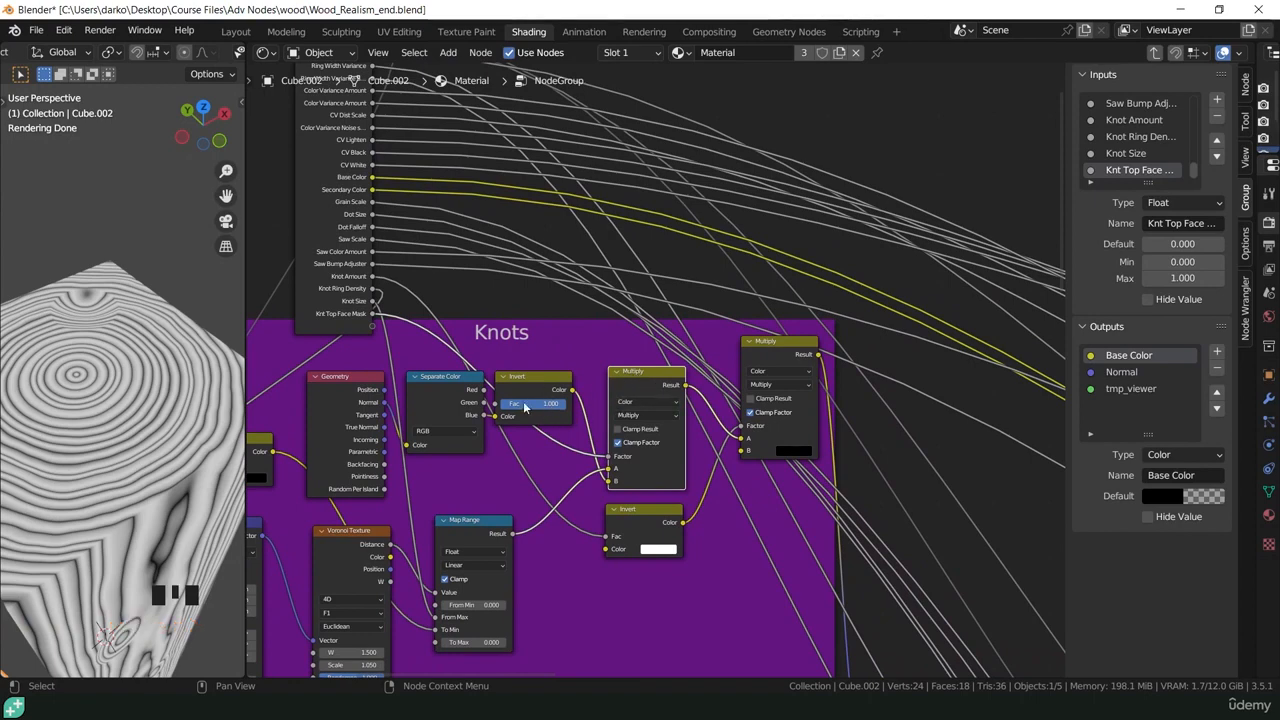
middle_click_drag(628, 401, 678, 396)
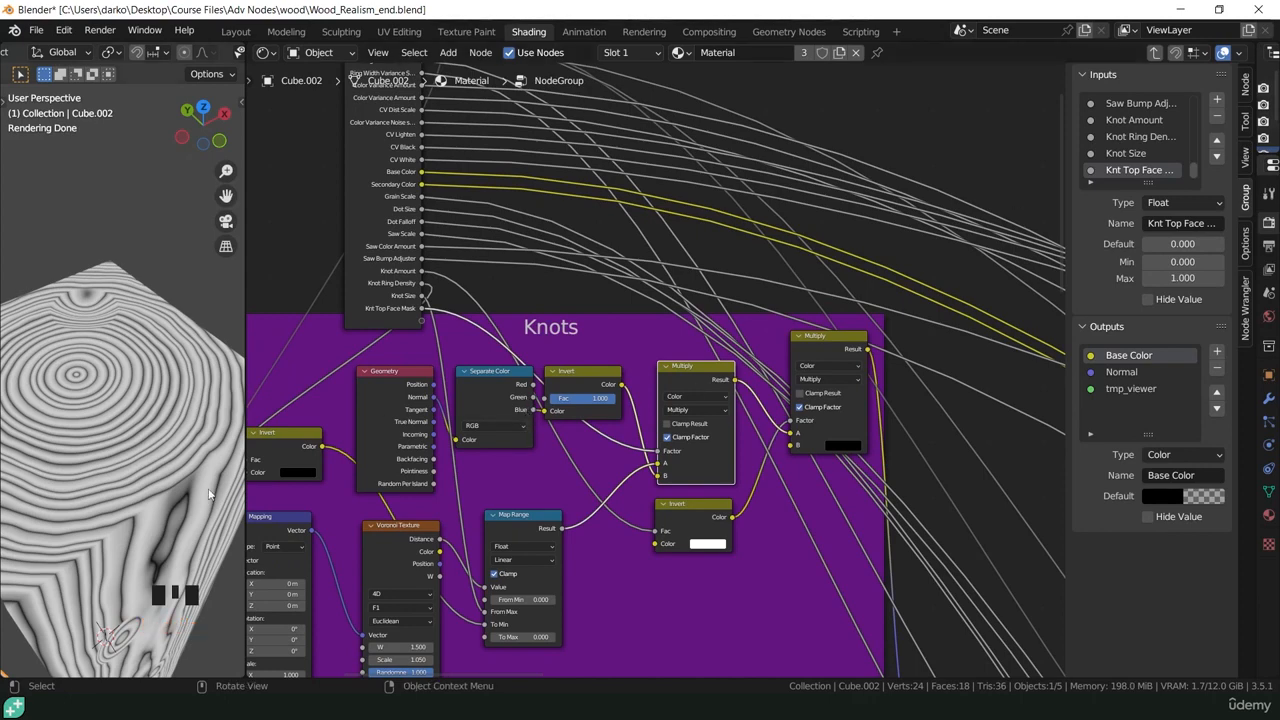
scroll(226, 485, "down", 4)
middle_click_drag(134, 484, 108, 448)
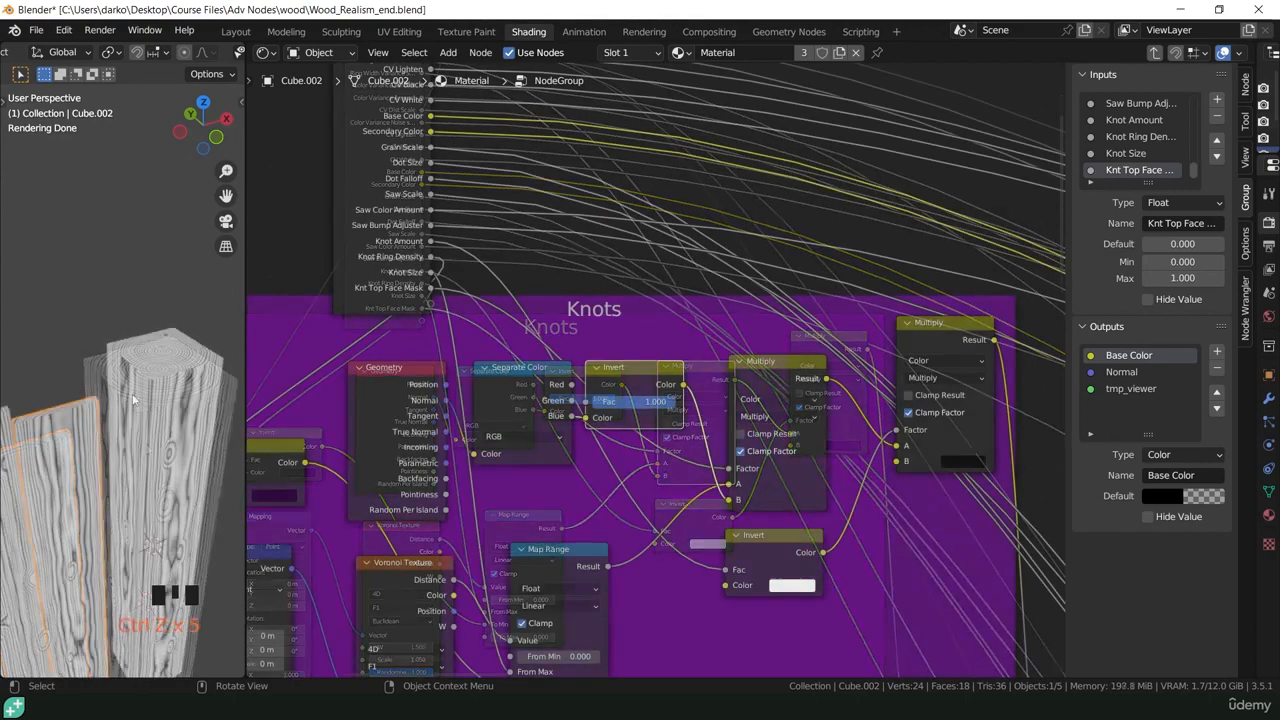
scroll(160, 372, "up", 2)
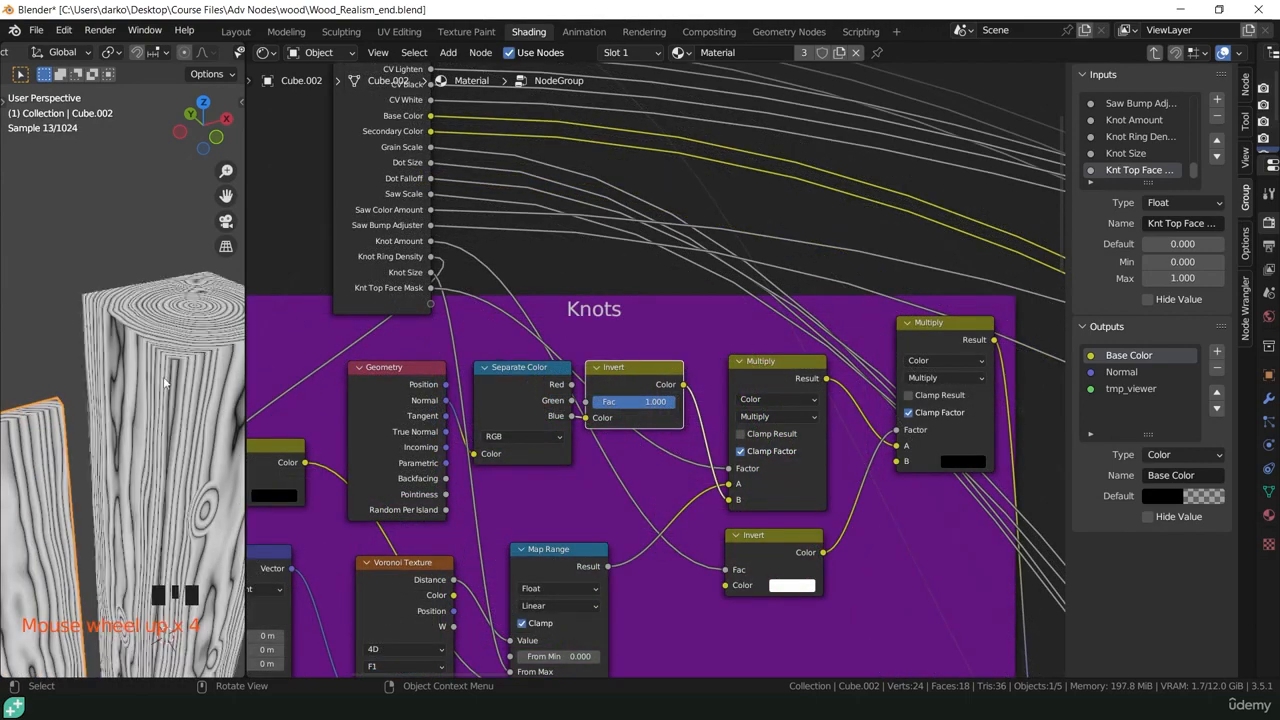
middle_click_drag(160, 372, 147, 413, "shift")
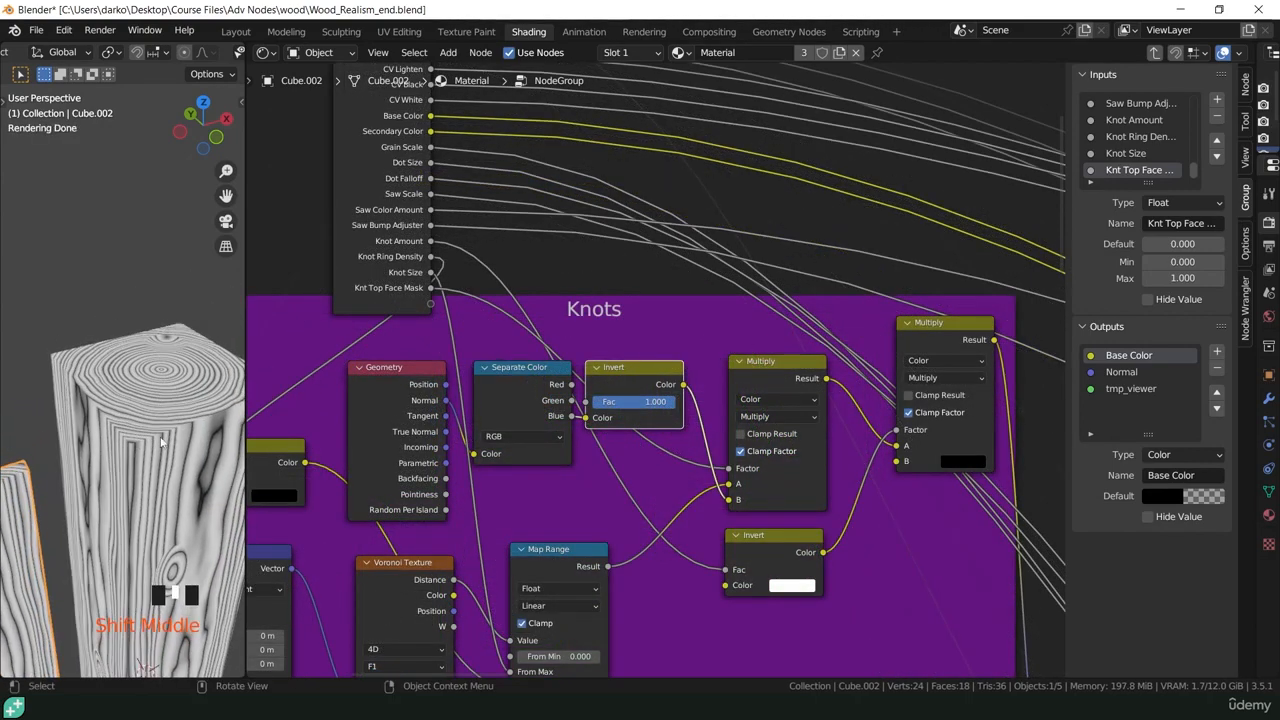
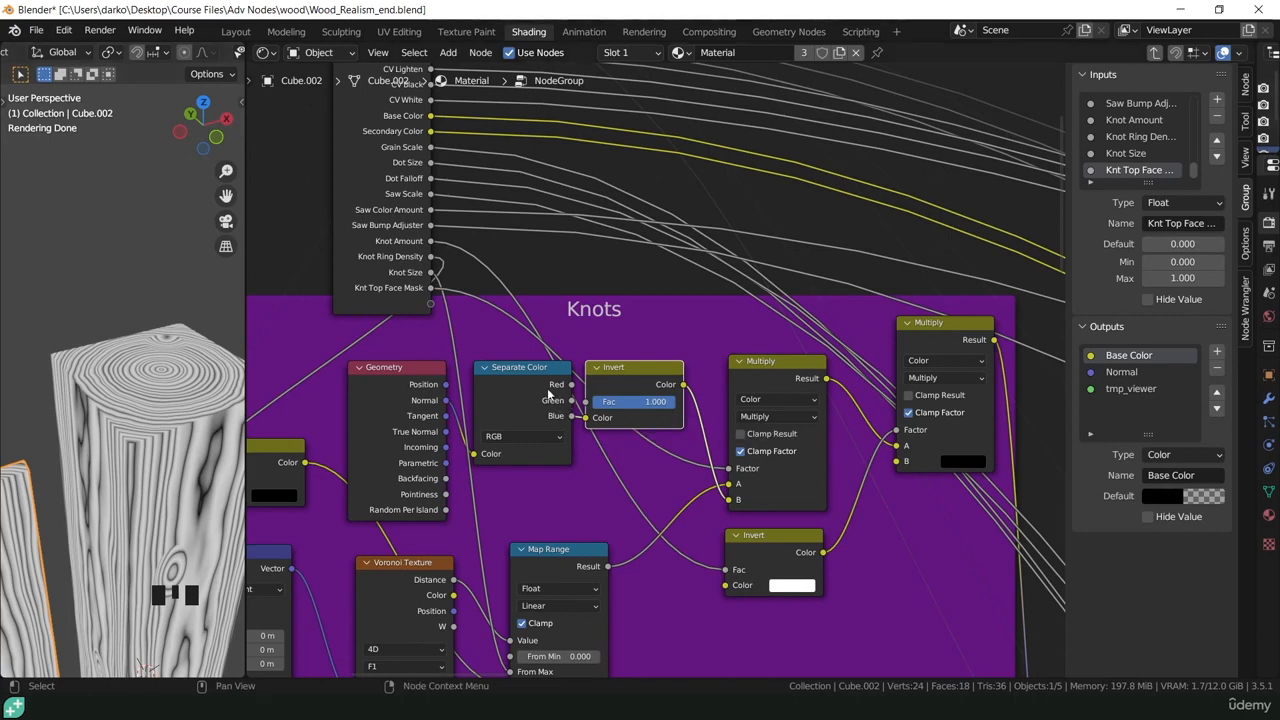
scroll(548, 394, "up", 8)
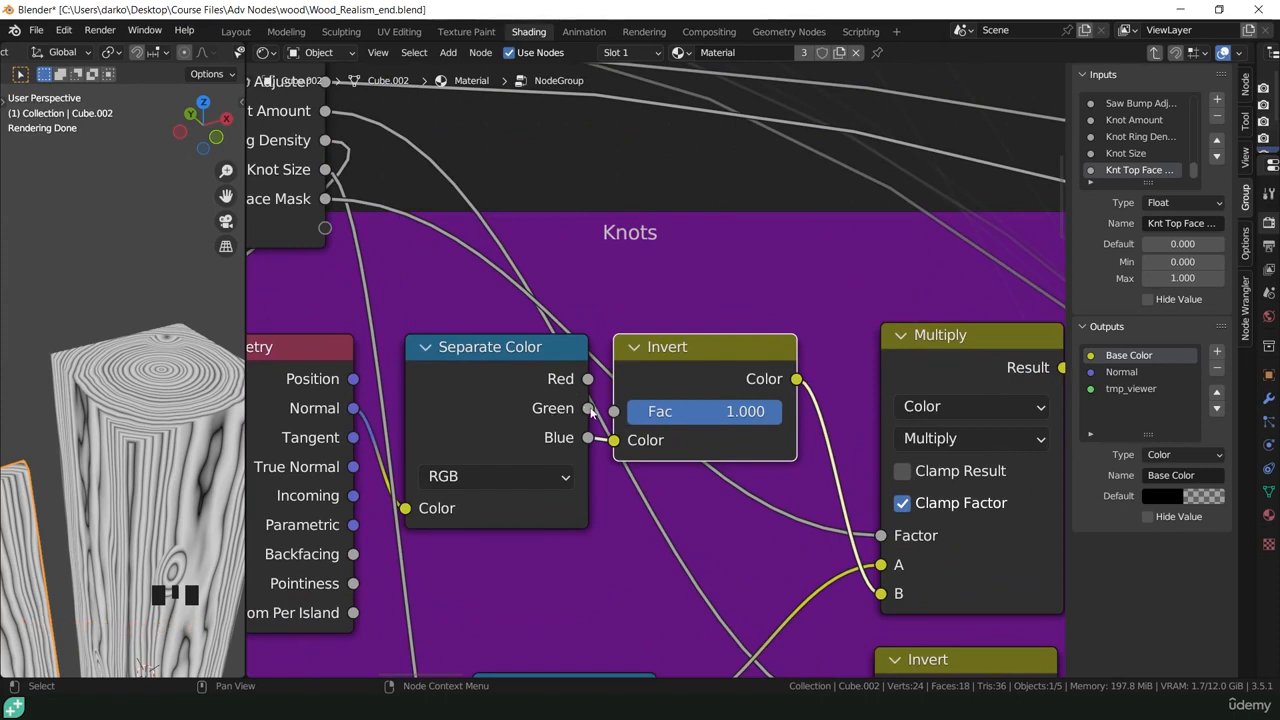
left_click_drag(589, 410, 605, 453)
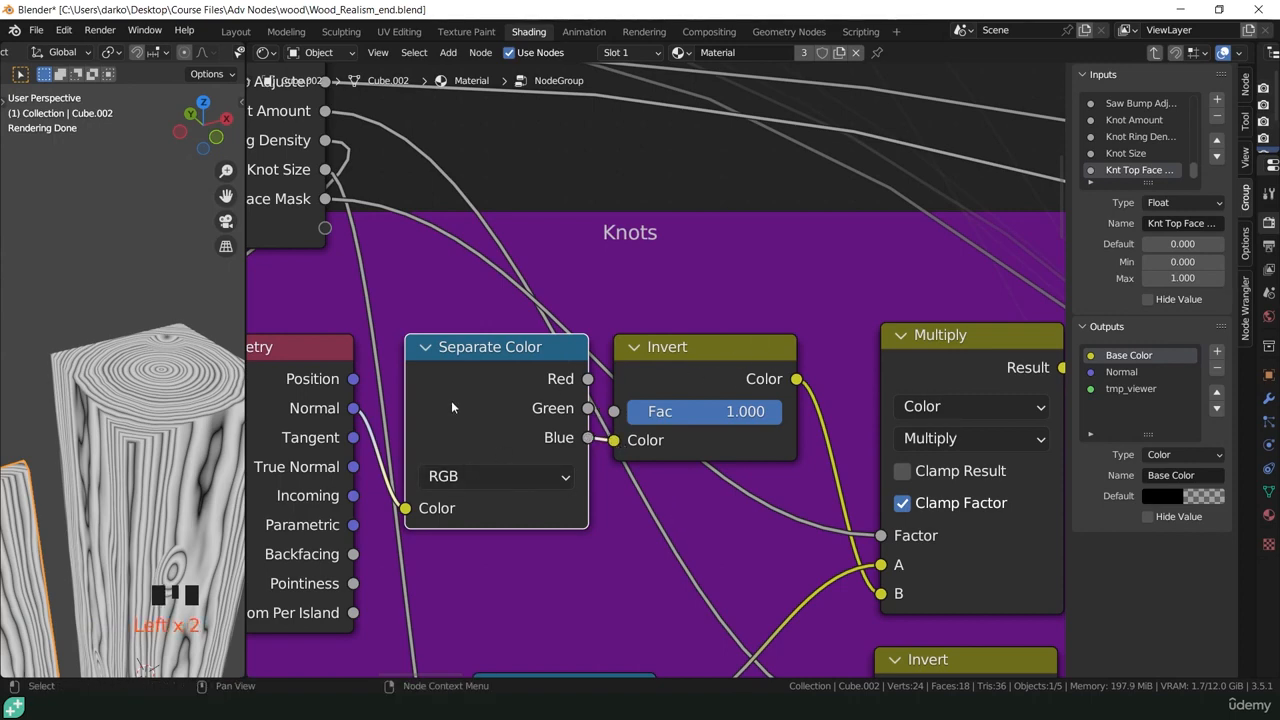
- Move the Group Input node from above the Knots frame to below the Distortion frame
scroll(583, 384, "down", 6)
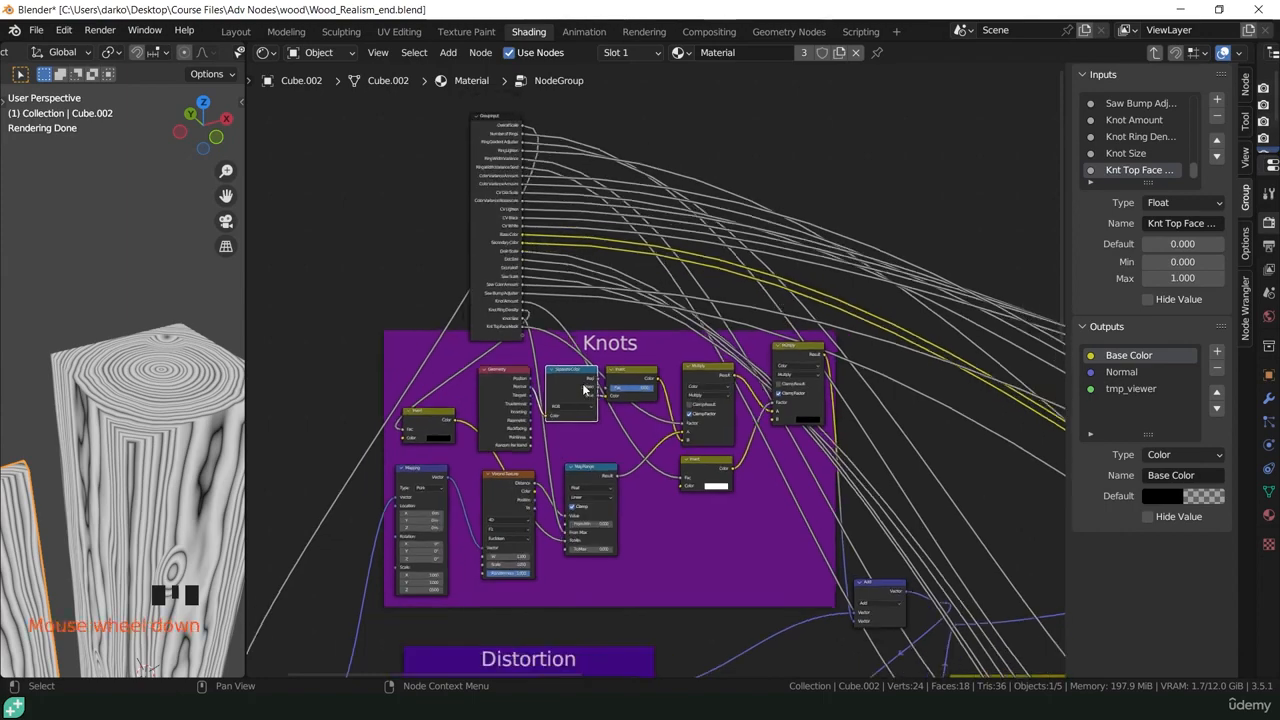
scroll(583, 384, "down", 3)
middle_click_drag(791, 464, 920, 405)
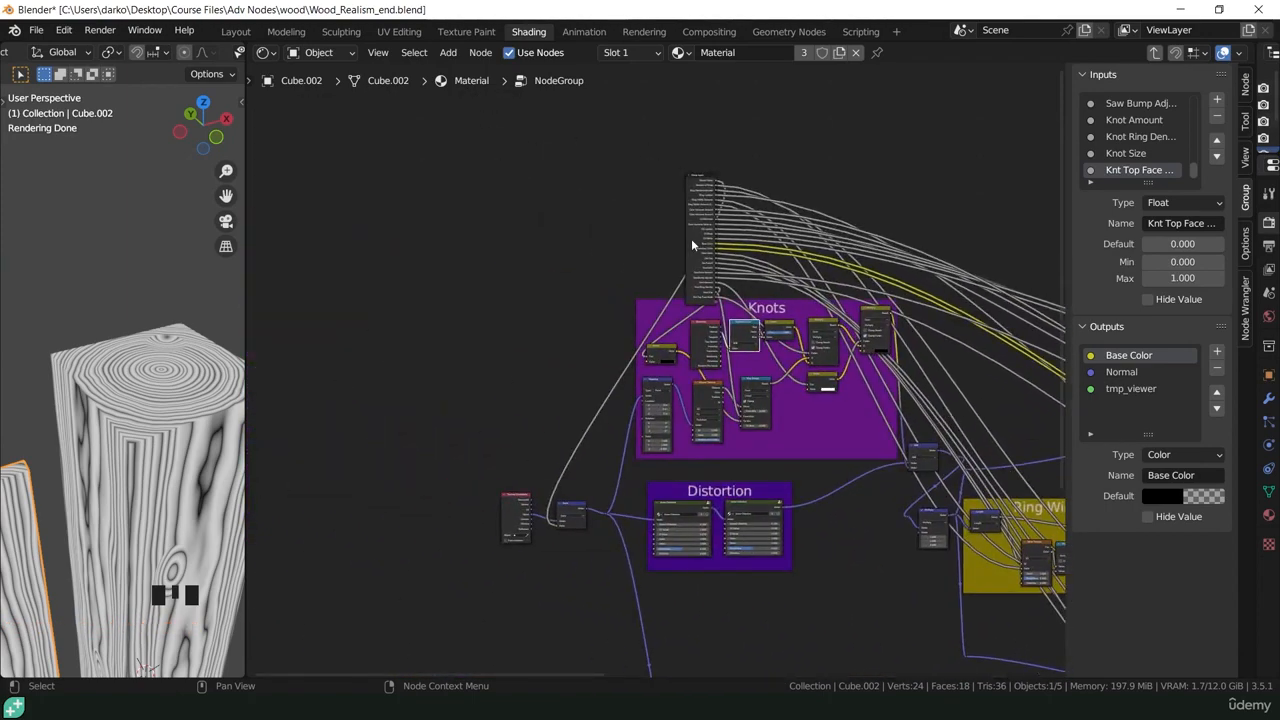
left_click_drag(692, 241, 545, 608)
middle_click_drag(733, 553, 211, 425)
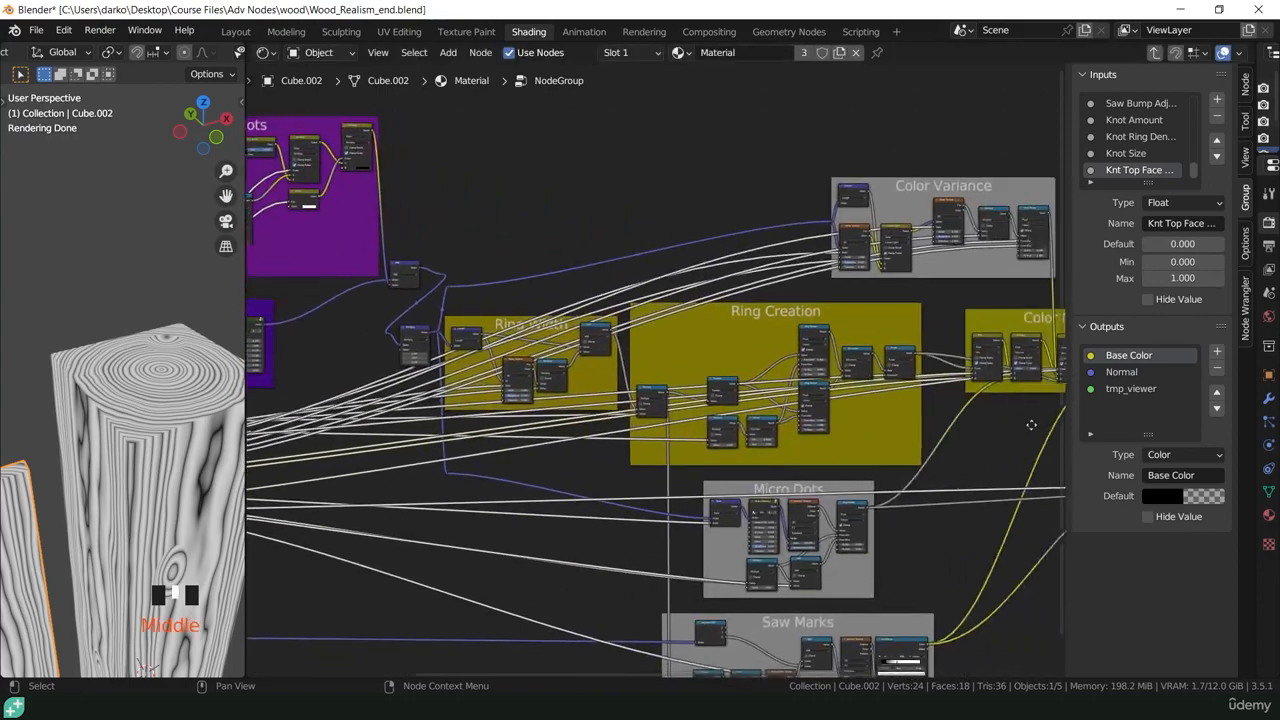
- Trace the Color Mix Multiply node back to Micro Dots and move the Group Input node beneath the Color Mix frame
middle_click_drag(1031, 424, 887, 421)
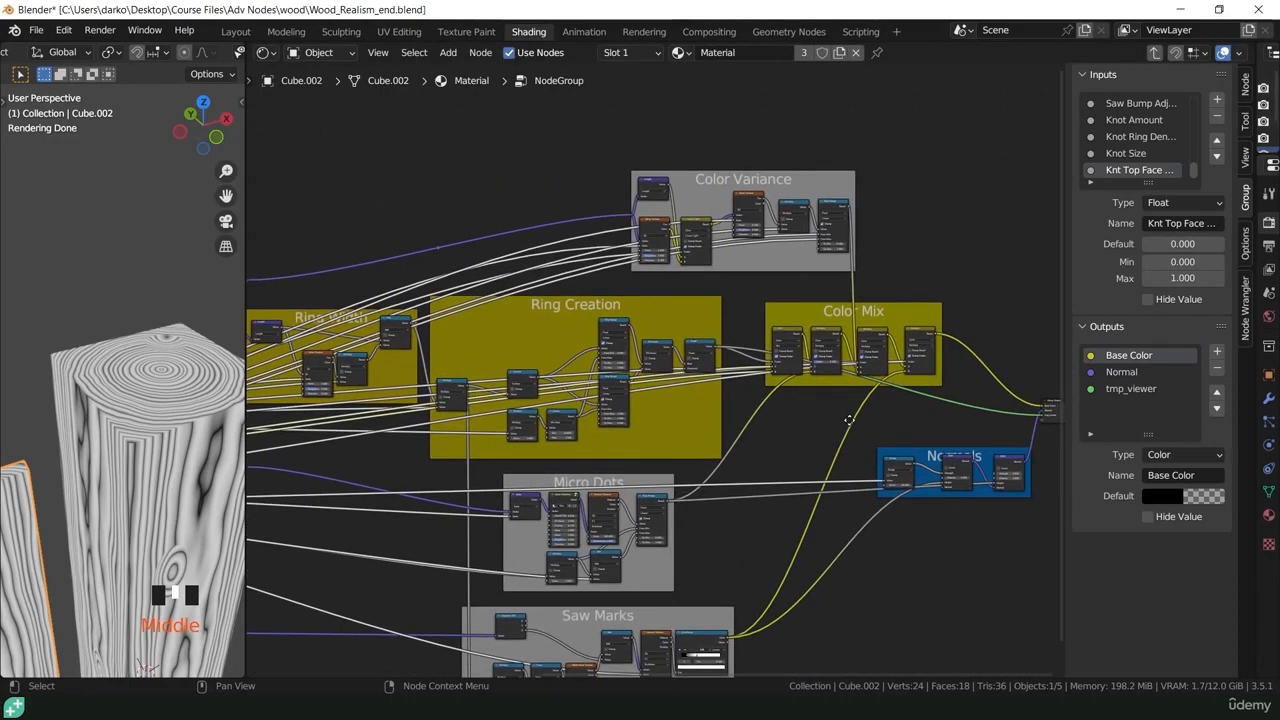
scroll(867, 363, "up", 5)
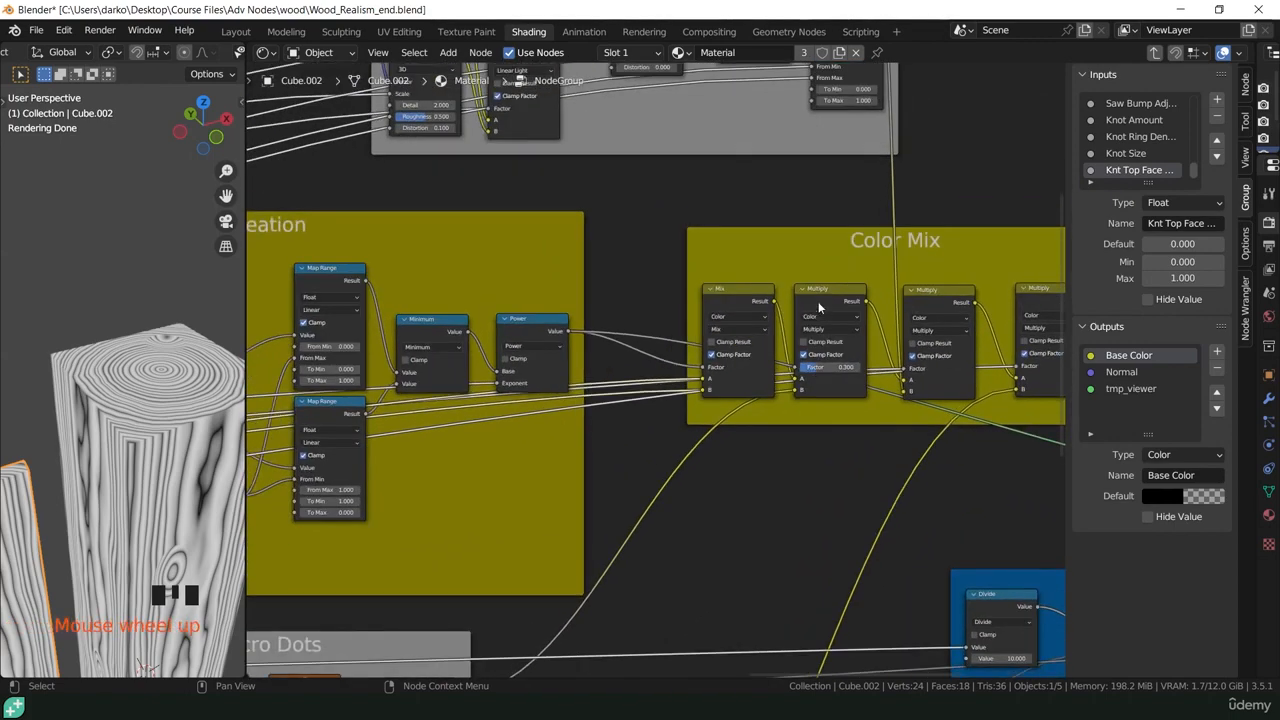
left_click_drag(818, 308, 826, 328)
middle_click_drag(727, 480, 832, 317)
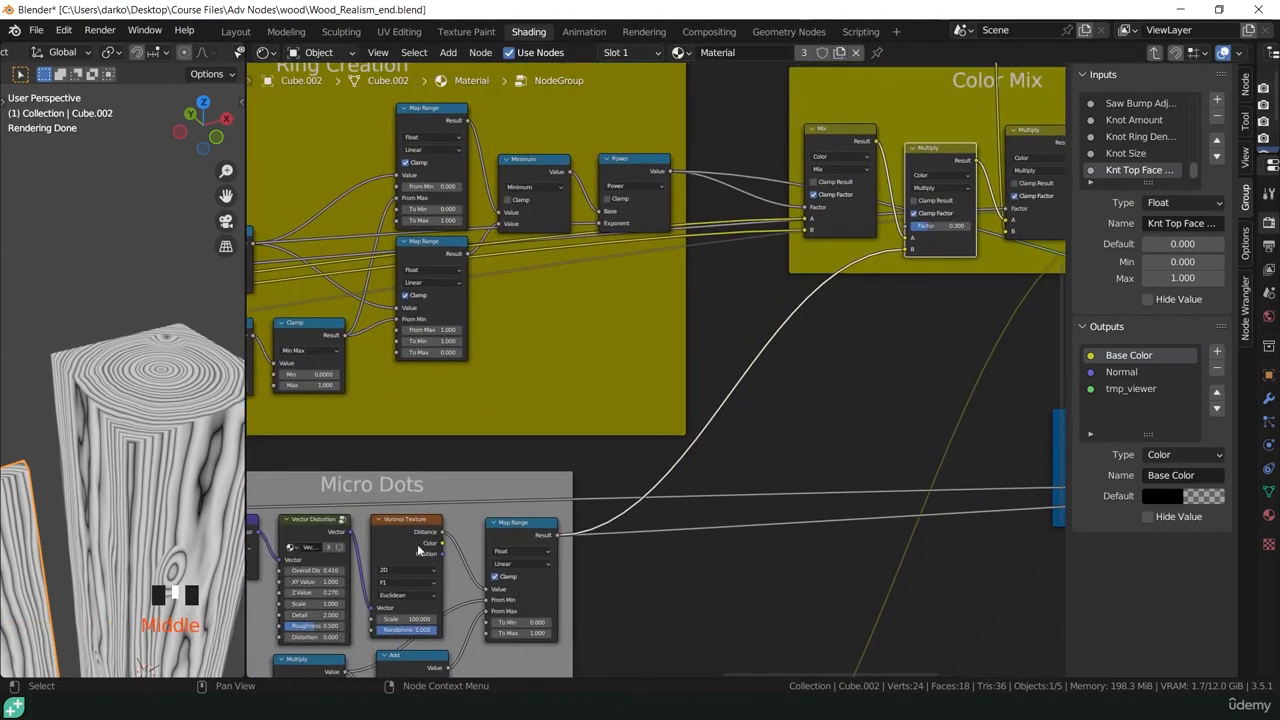
scroll(418, 526, "down", 4)
middle_click_drag(416, 516, 966, 423)
middle_click_drag(523, 423, 817, 441)
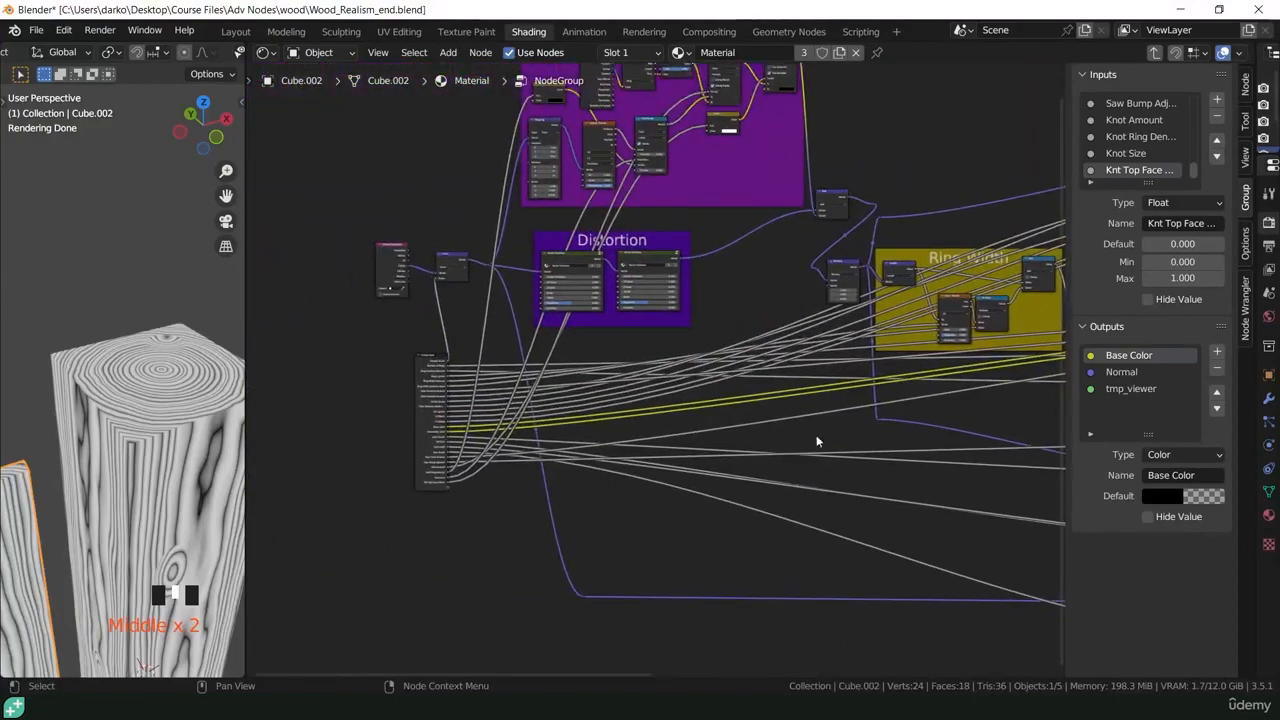
left_click_drag(414, 424, 645, 402)
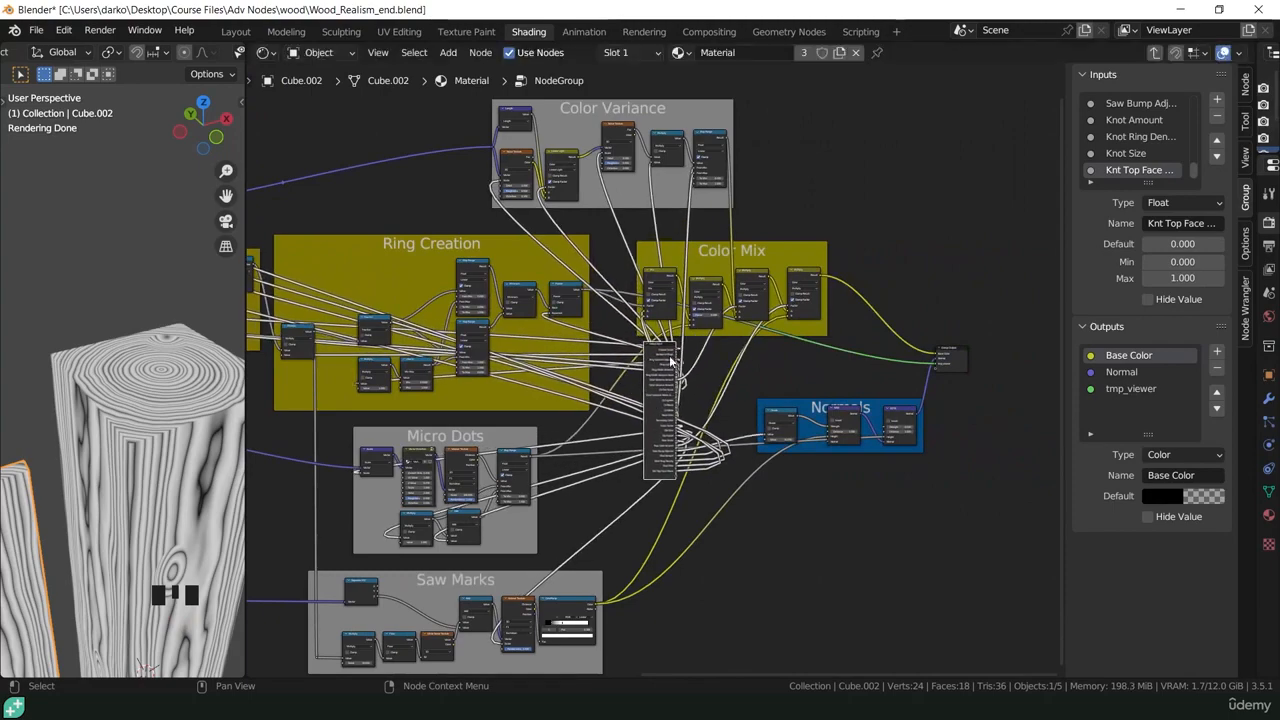
- Expose the Factor of the Color Mix Multiply node fed by Micro Dots as a group input named Grain Amount
scroll(690, 342, "up", 14)
left_click_drag(705, 277, 665, 586)
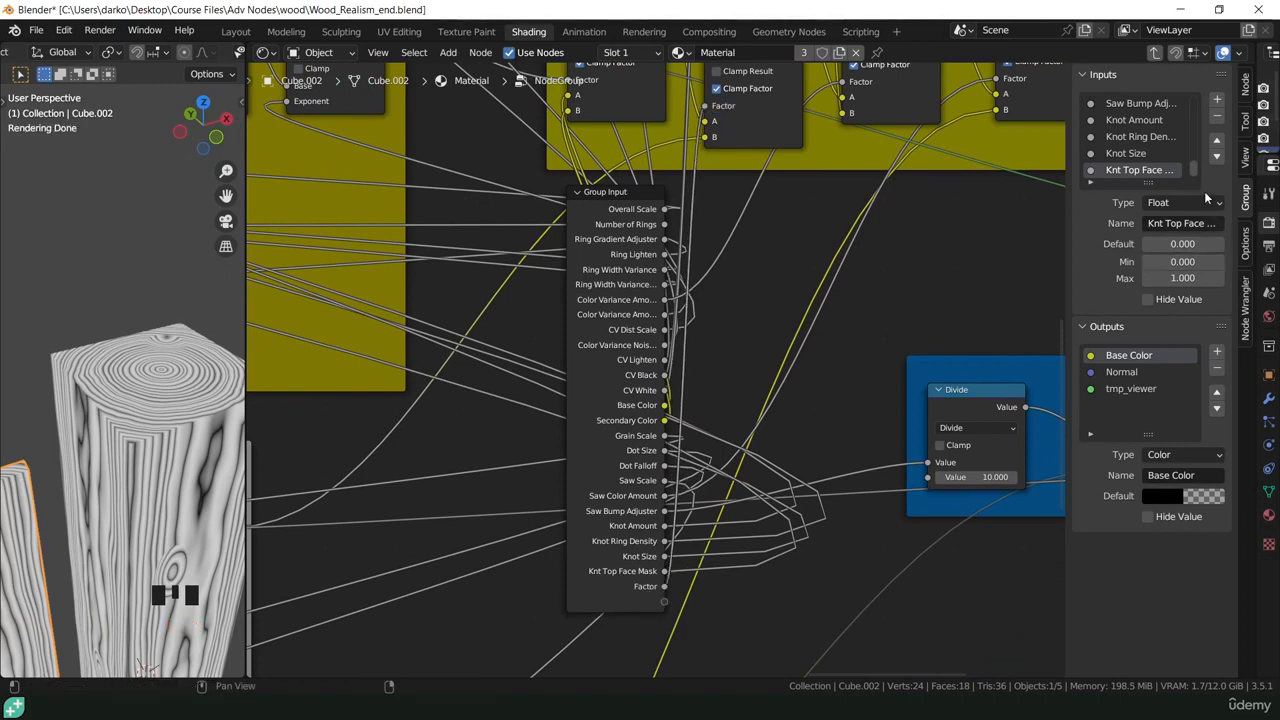
scroll(1150, 160, "down", 1)
left_click(1110, 171)
left_click(1177, 223)
key("BackSpace")
type("Ga")
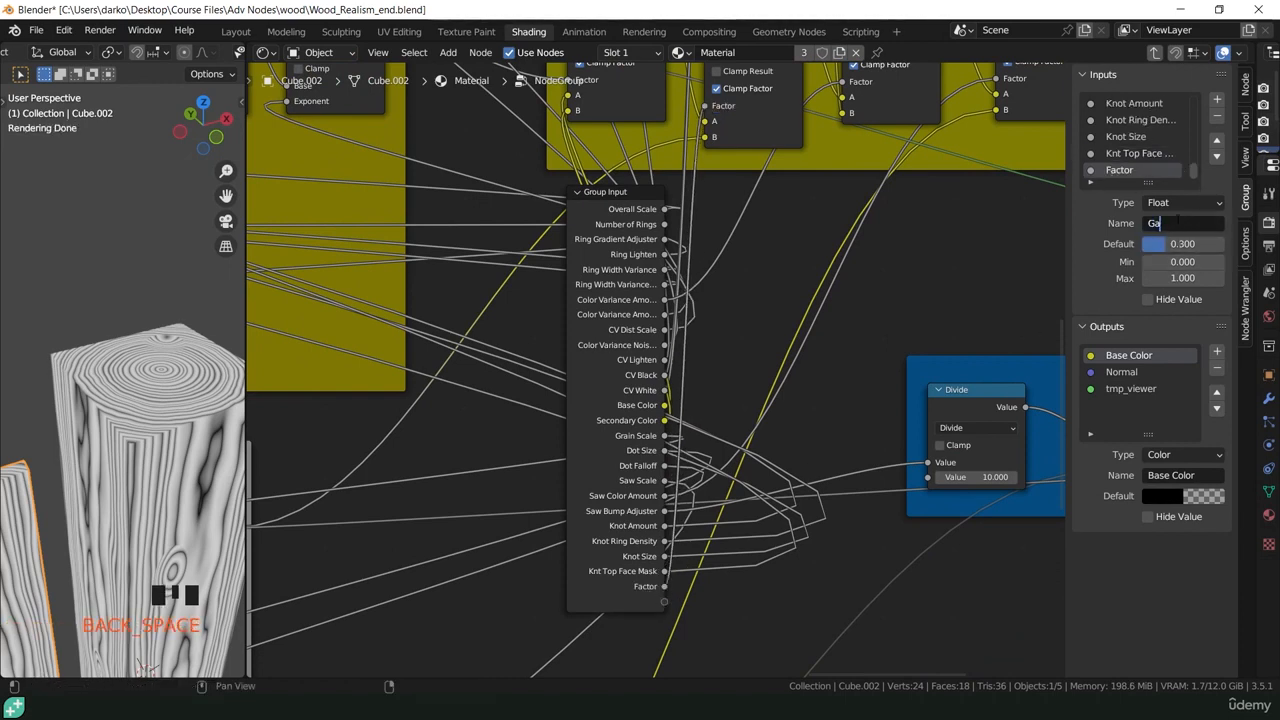
type("ain AMount")
key("Return")
left_click(1185, 223)
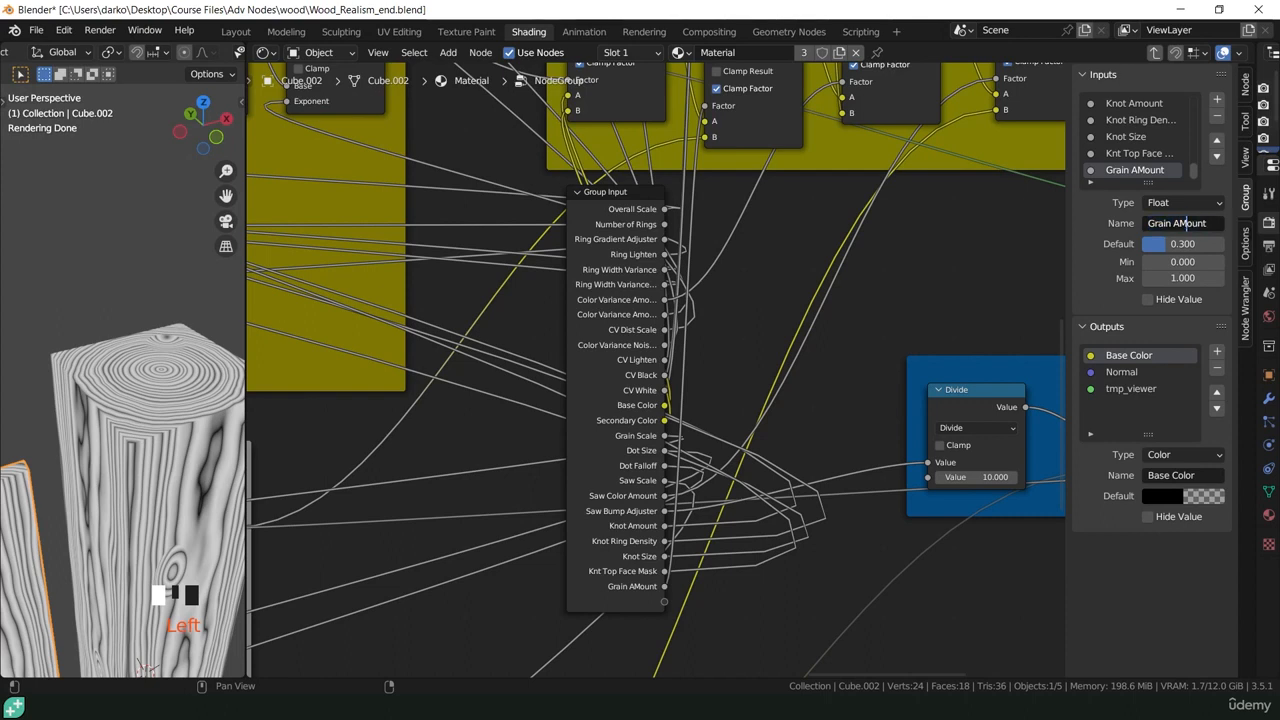
key("Return")
- Move the Grain Amount input up the group's input order to directly below Grain Scale
left_click(1216, 142)
left_click(1216, 142)
left_click(1216, 142)
left_click(1216, 142)
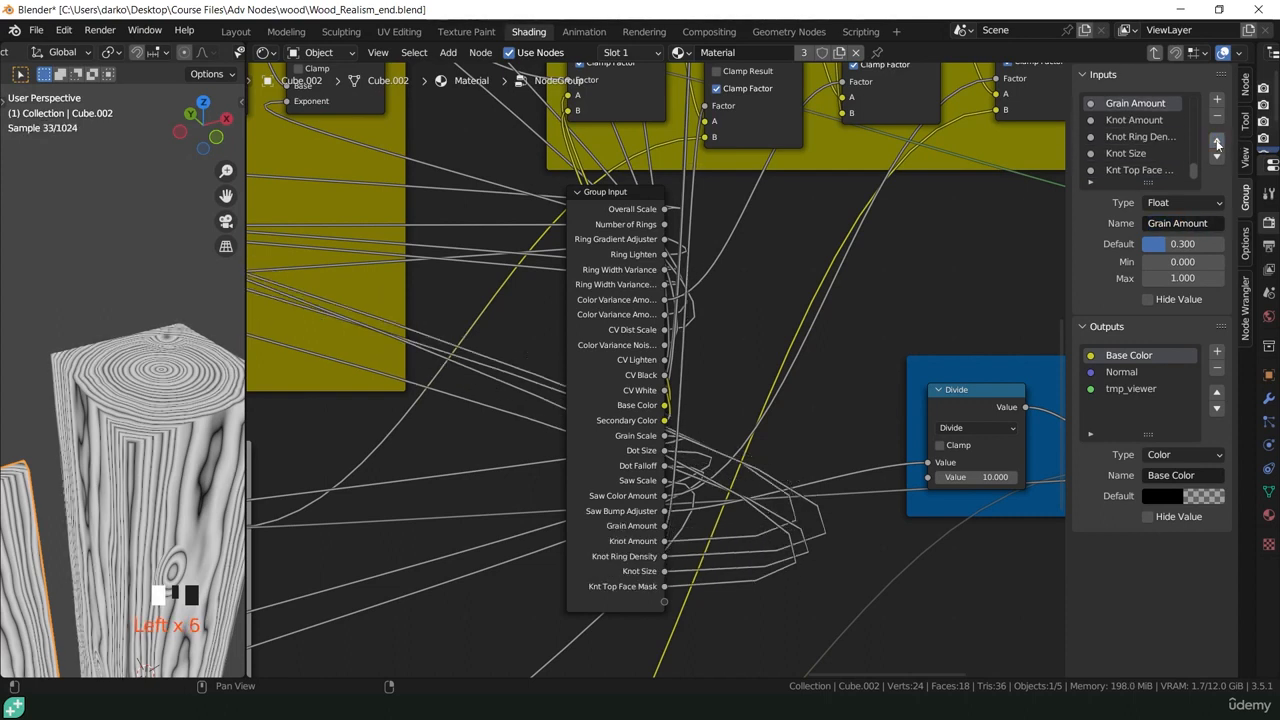
left_click(1217, 142)
left_click(1217, 142)
left_click(1217, 142)
left_click(1217, 142)
left_click(1217, 142)
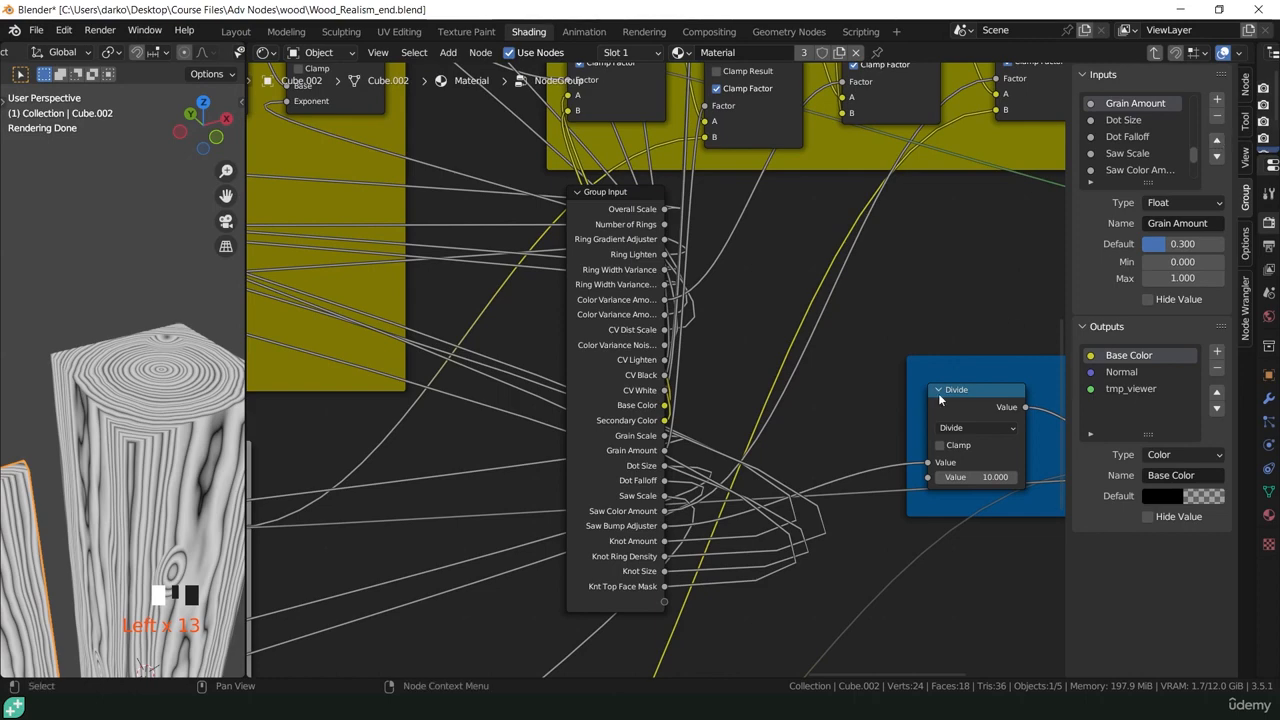
- Expose the Strength of the DOTS bump node in the Normals frame as a group input named Grain Normal Strength
middle_click_drag(940, 398, 516, 406)
middle_click_drag(678, 405, 793, 417)
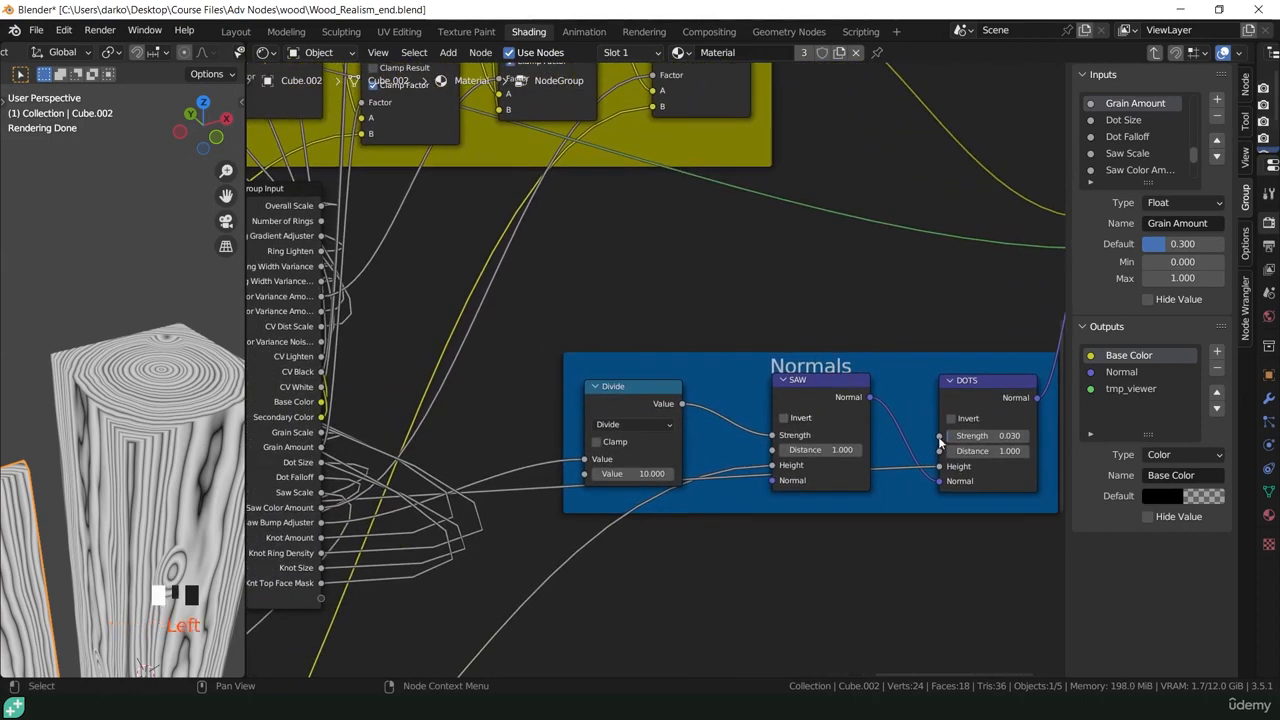
left_click_drag(940, 437, 321, 598)
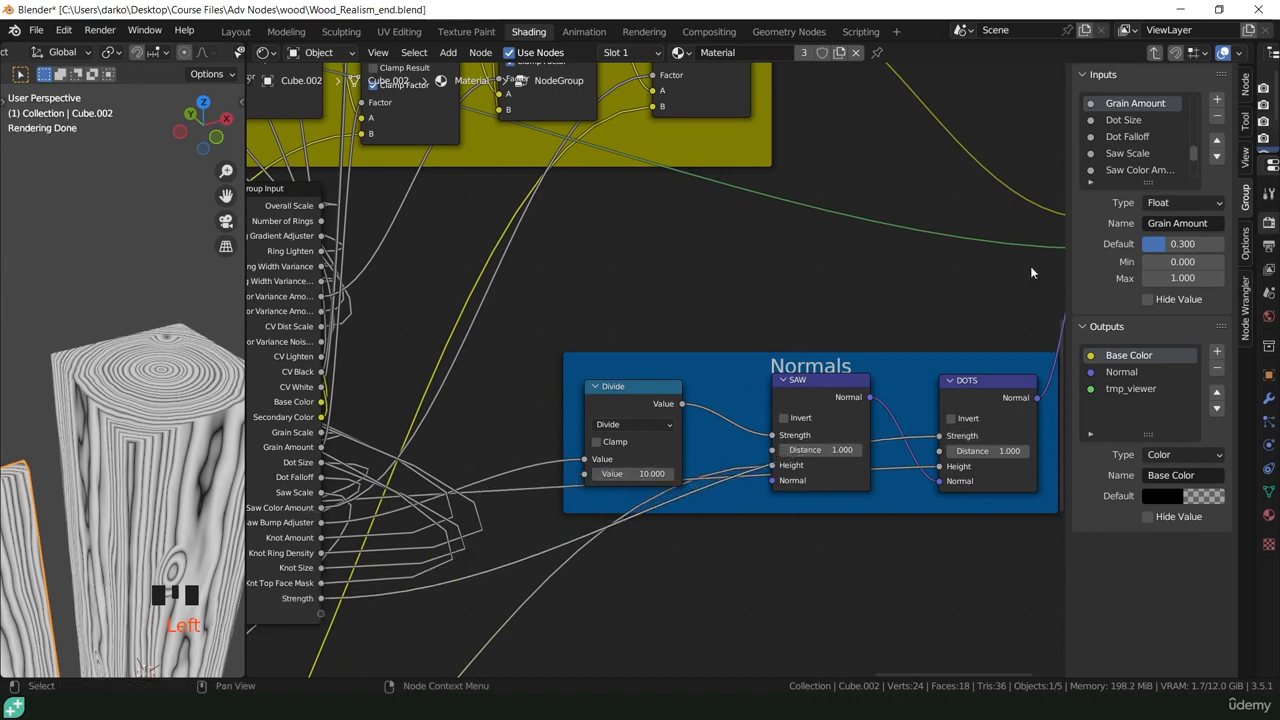
left_click_drag(1186, 153, 1190, 178)
left_click(1136, 172)
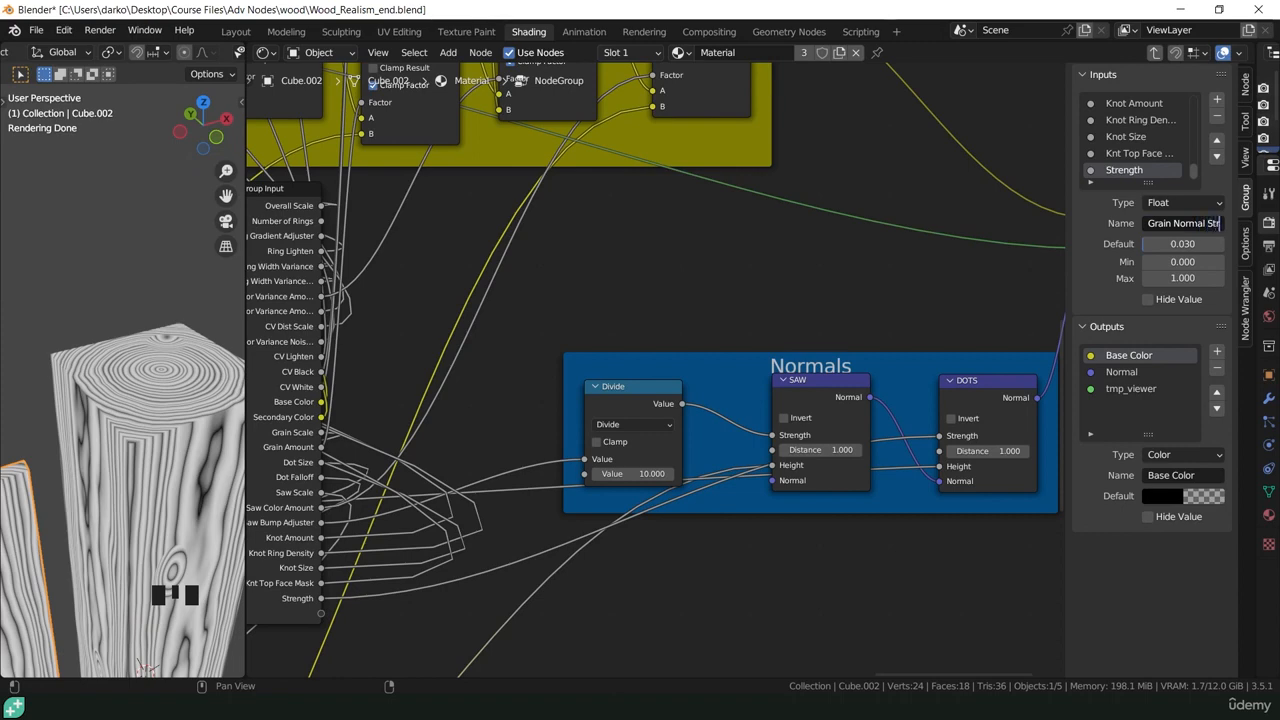
key("Return")
- Move the Grain Normal Strength input up the group's input order to directly below Grain Amount
left_click(1217, 140)
left_click(1217, 140)
left_click(1217, 140)
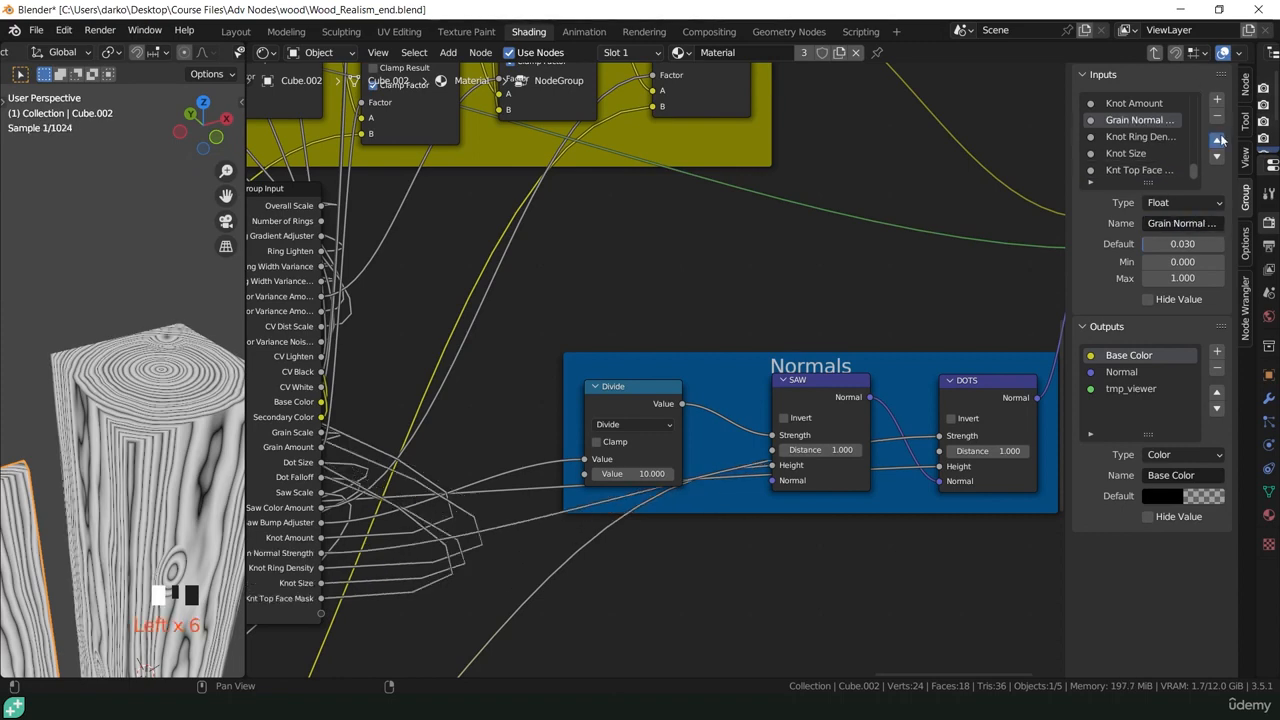
left_click(1217, 140)
left_click(1217, 140)
left_click(1217, 140)
left_click(1217, 140)
left_click(1217, 140)
left_click(1217, 140)
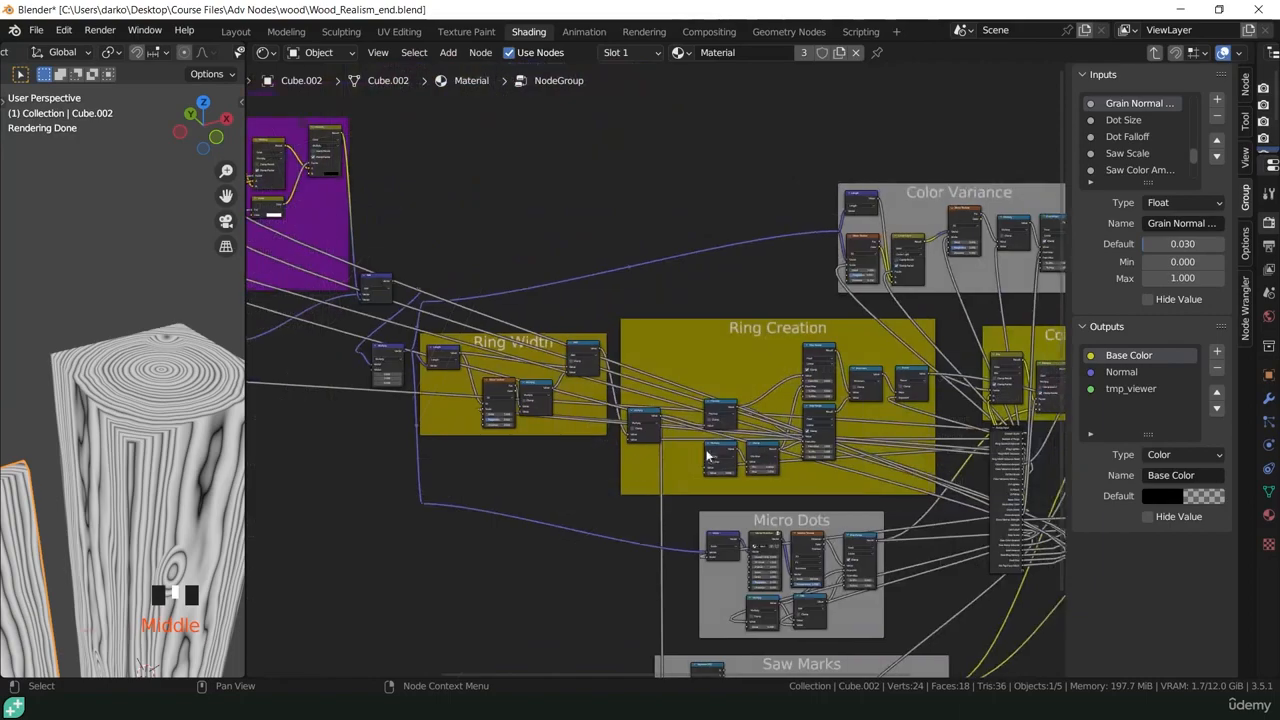
- Move the Group Input node away from Color Mix to the empty area below the Distortion frame
scroll(800, 450, "down", 6)
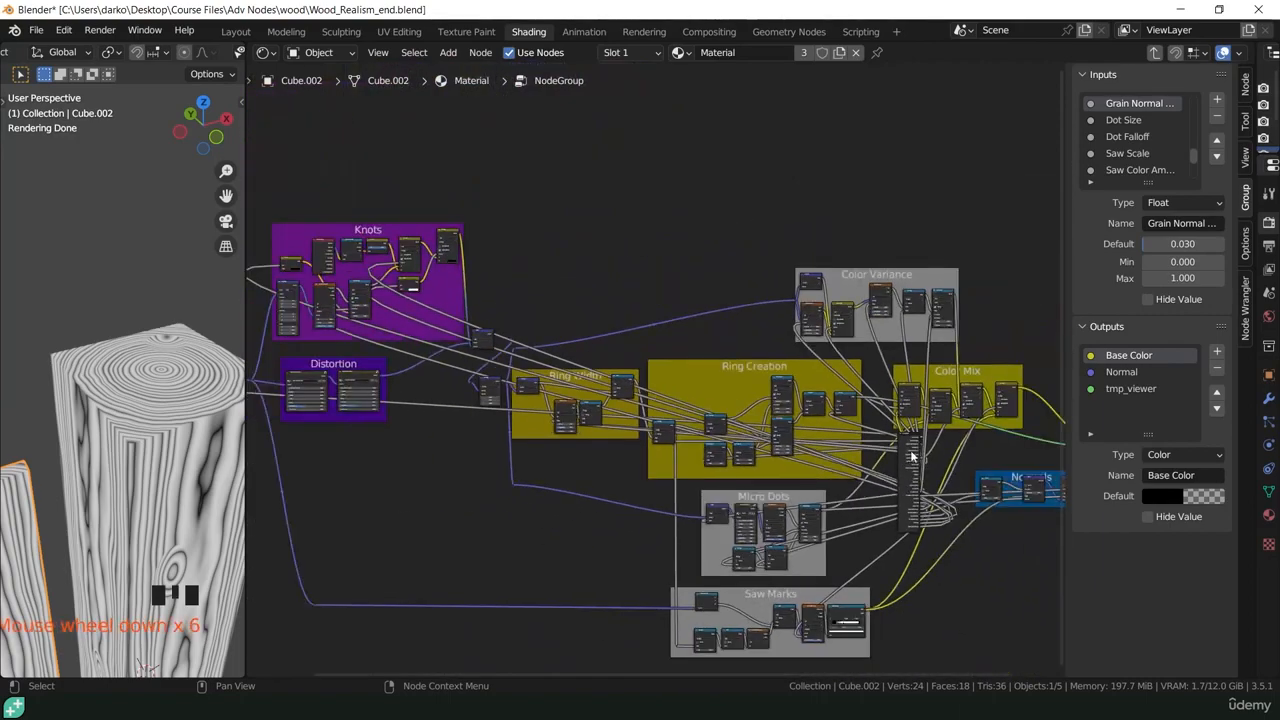
left_click_drag(911, 456, 379, 459)
scroll(500, 427, "up", 17)
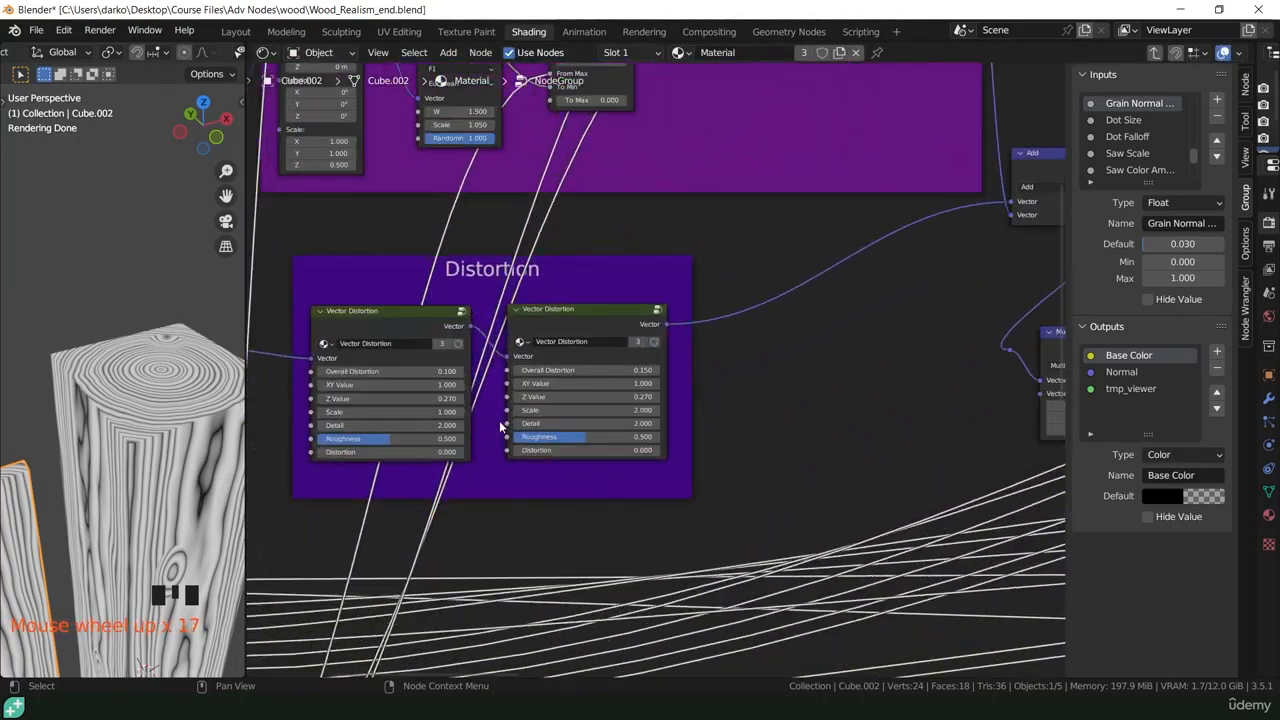
middle_click_drag(500, 427, 708, 244)
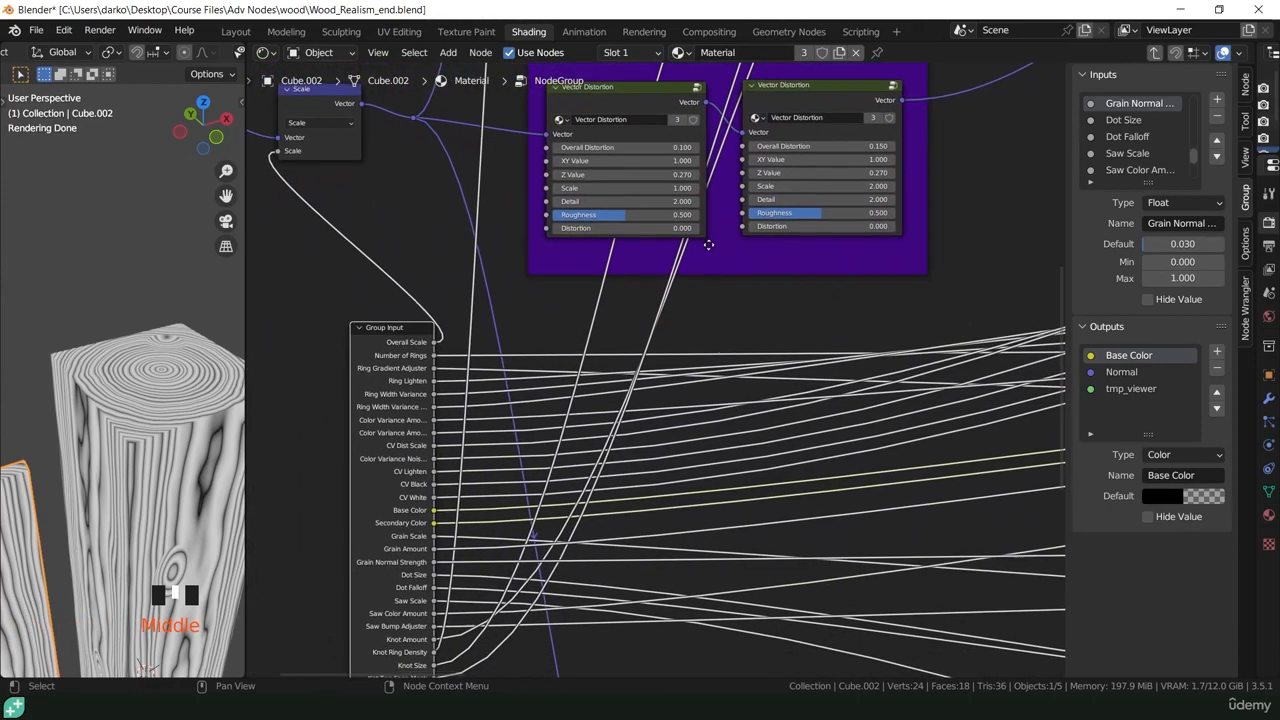
- Expose the first Vector Distortion node's Overall Distortion, XY Value, Z Value and Scale as group inputs
scroll(689, 349, "down", 2)
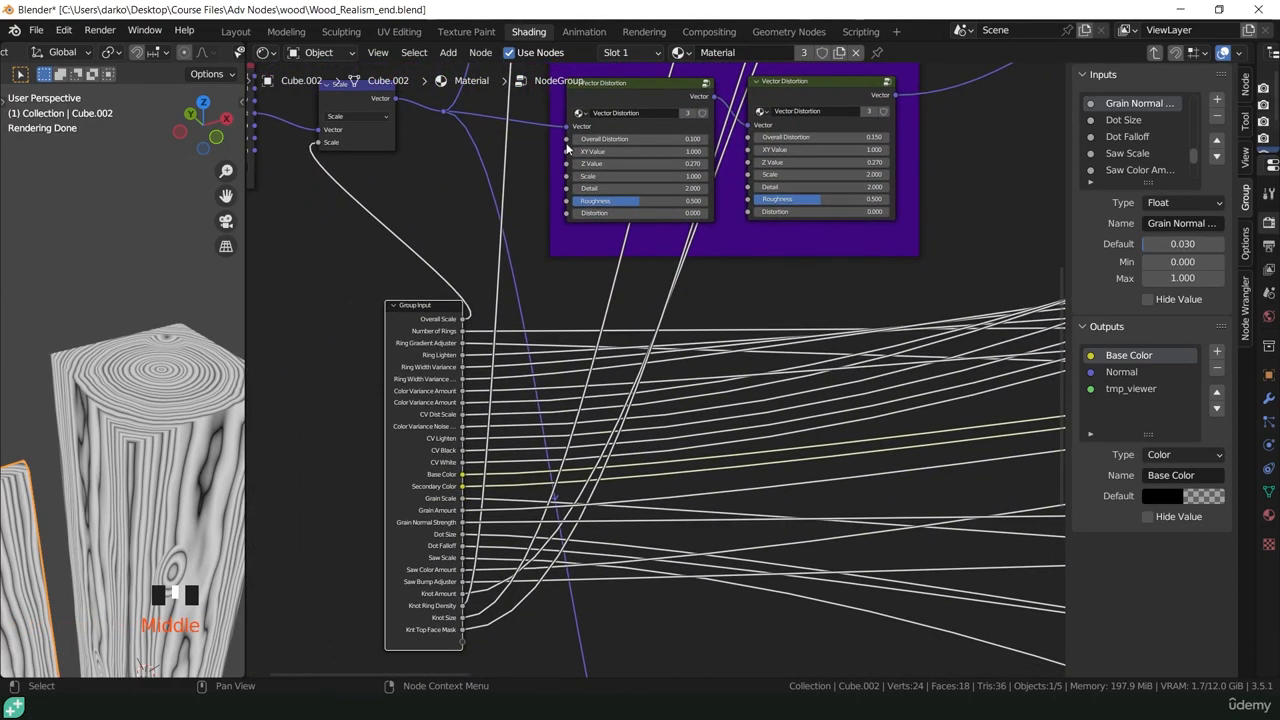
left_click_drag(566, 148, 462, 585)
left_click_drag(566, 94, 462, 597)
left_click_drag(566, 107, 462, 607)
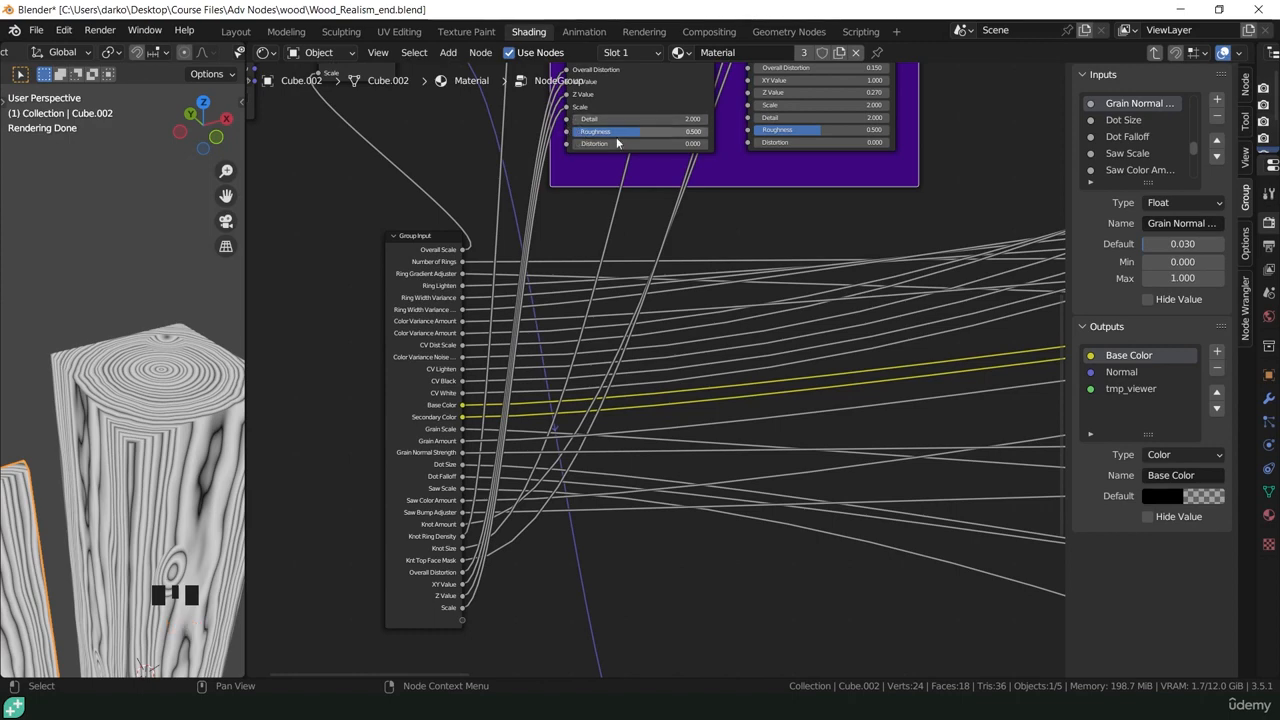
- Expose the second Vector Distortion node's Overall Distortion, XY Value, Z Value, Scale, Detail and Roughness as group inputs
middle_click_drag(581, 131, 566, 162)
left_click_drag(734, 99, 449, 595)
scroll(744, 98, "up", 1)
middle_click_drag(744, 98, 746, 122)
left_click_drag(735, 75, 429, 583)
middle_click_drag(738, 70, 697, 266)
left_click_drag(695, 193, 387, 553)
middle_click_drag(745, 75, 687, 299)
left_click_drag(692, 201, 334, 579)
middle_click_drag(688, 146, 755, 271)
left_click_drag(710, 118, 400, 565)
middle_click_drag(600, 273, 588, 473)
left_click_drag(697, 186, 387, 469)
- Widen the Group Input node and the sidebar with the group's input list so the full input names fit
middle_click_drag(516, 440, 682, 672)
left_click_drag(469, 393, 368, 393)
middle_click_drag(518, 638, 440, 424)
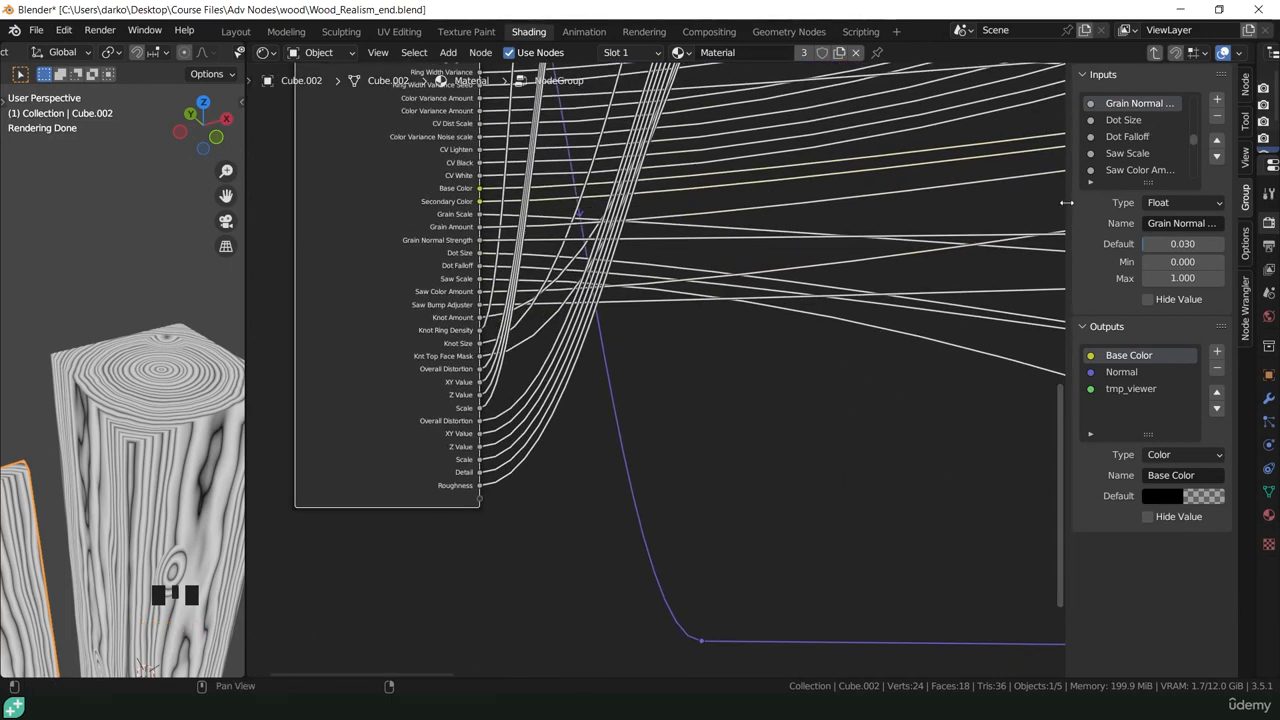
left_click_drag(1068, 197, 1076, 428)
scroll(1052, 225, "down", 10)
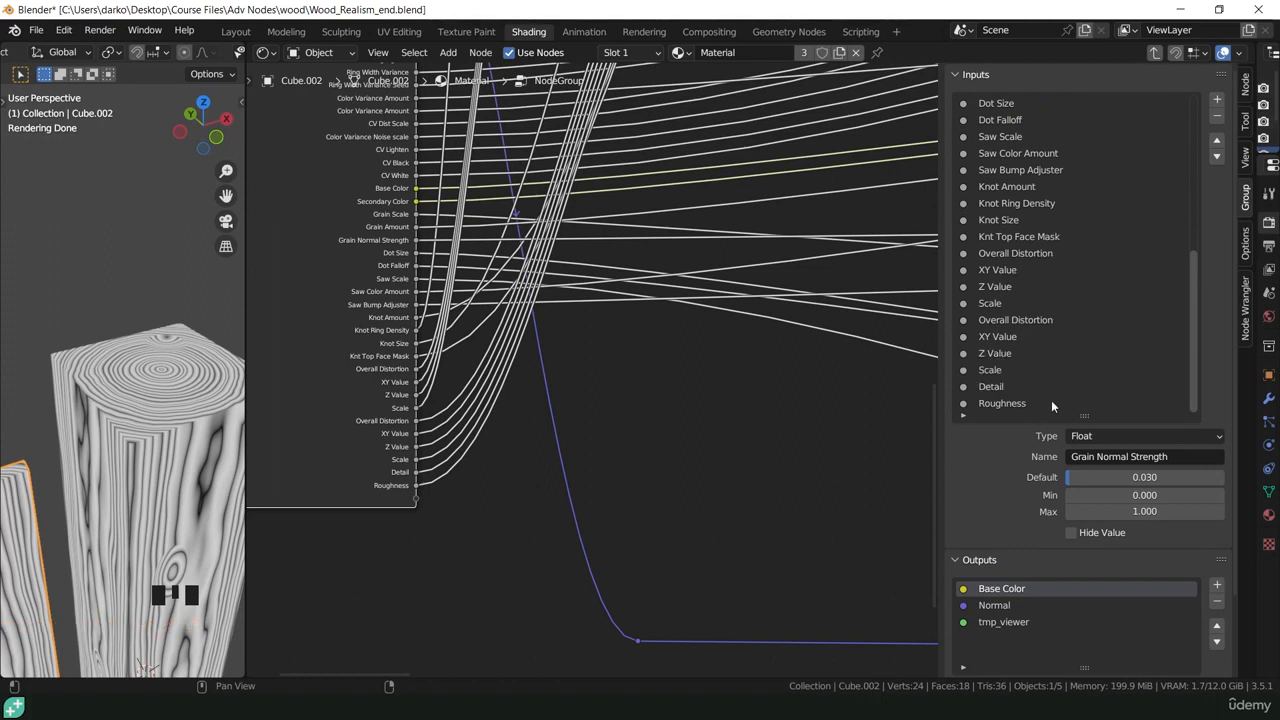
- Rename the first set of distortion inputs as Overall Distortion 1, XY Value 1, Z Value 1 and Scale 1
left_click(1100, 253)
left_click(1166, 456)
type("1")
left_click(1090, 270)
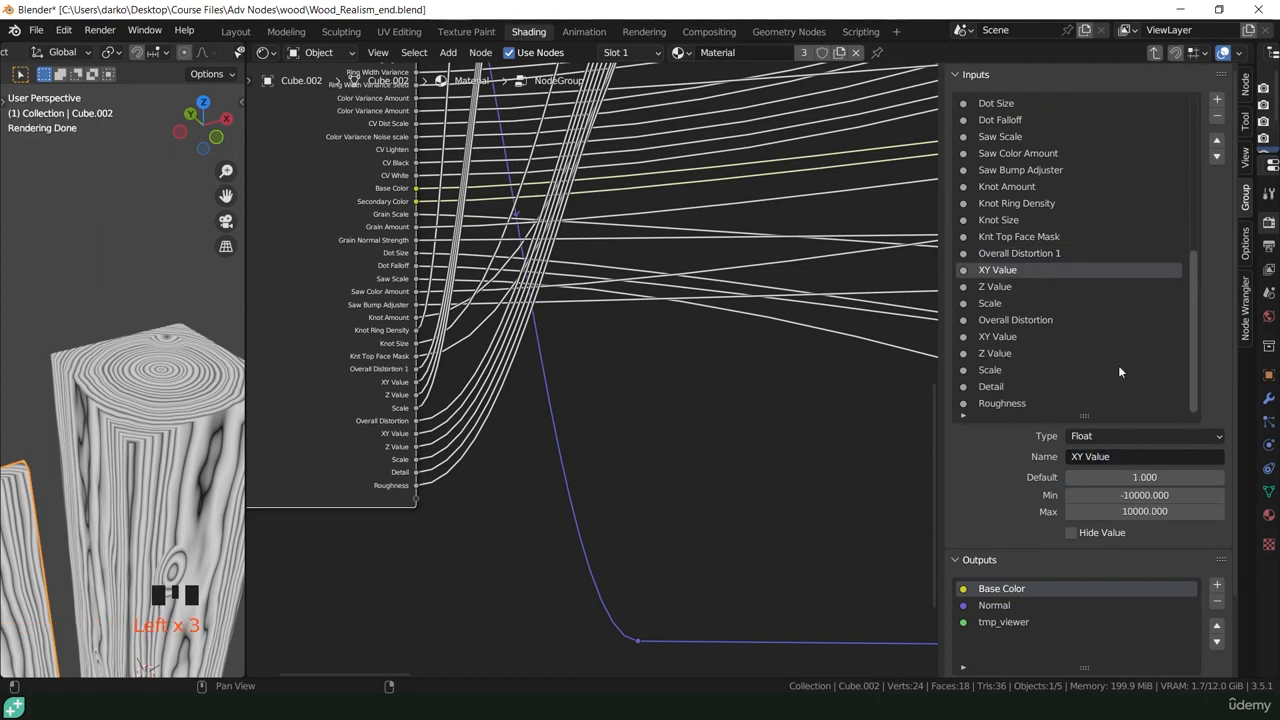
left_click(1148, 457)
left_click(1008, 289)
left_click(1133, 457)
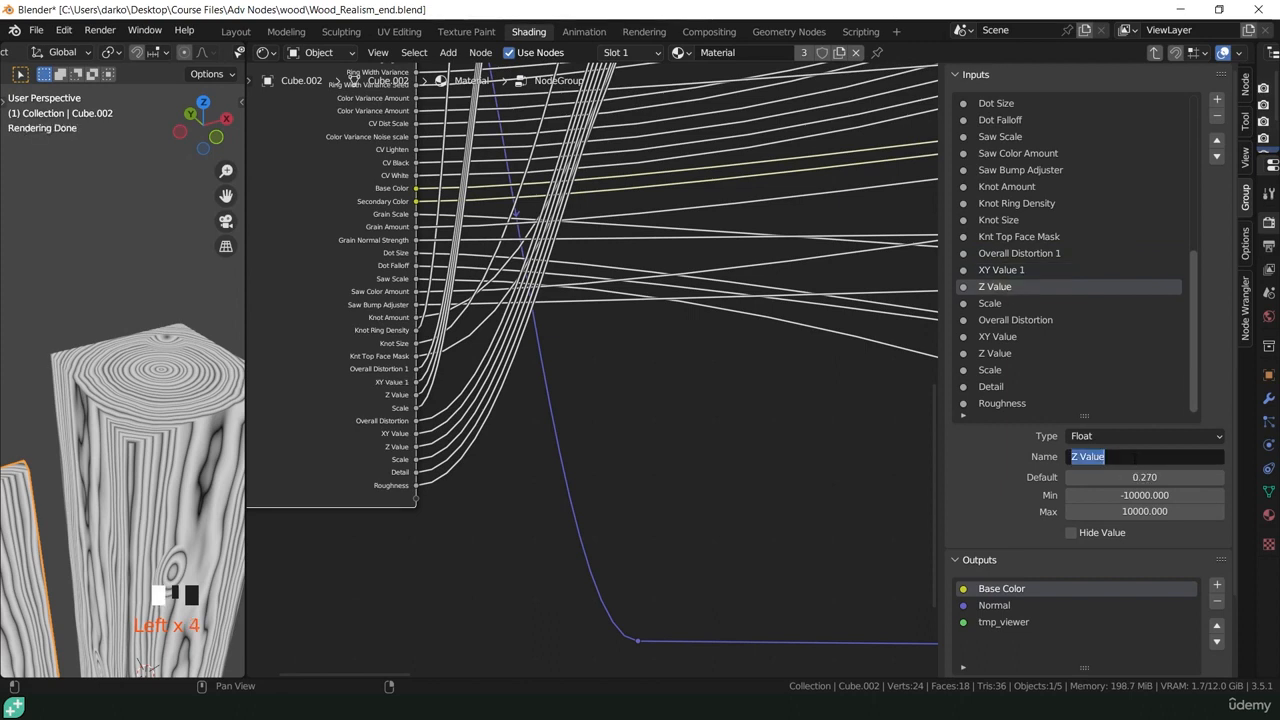
left_click(1060, 303)
- Rename the second set of distortion inputs as Overall Distortion 2, XY Value 2, Z Value 2, Scale 2, Detail 2 and Roughness 2
left_click(1015, 320)
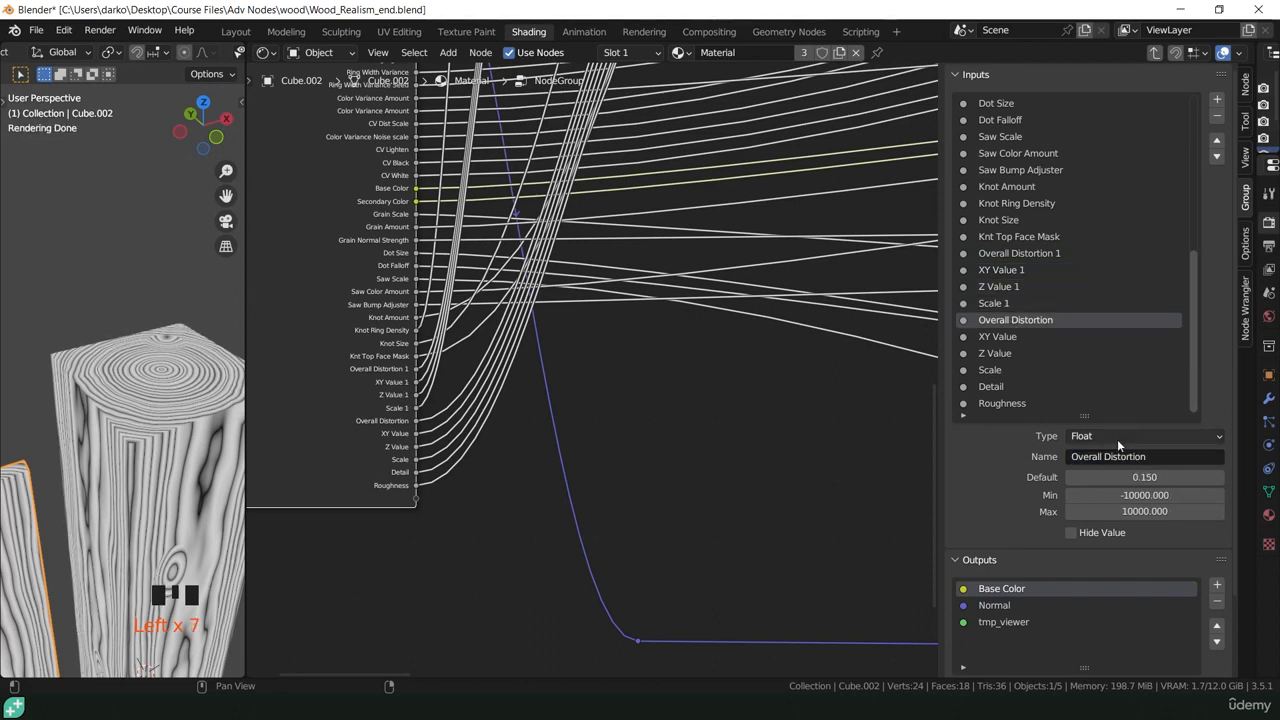
type("2")
double_click(998, 337)
left_click(1007, 336)
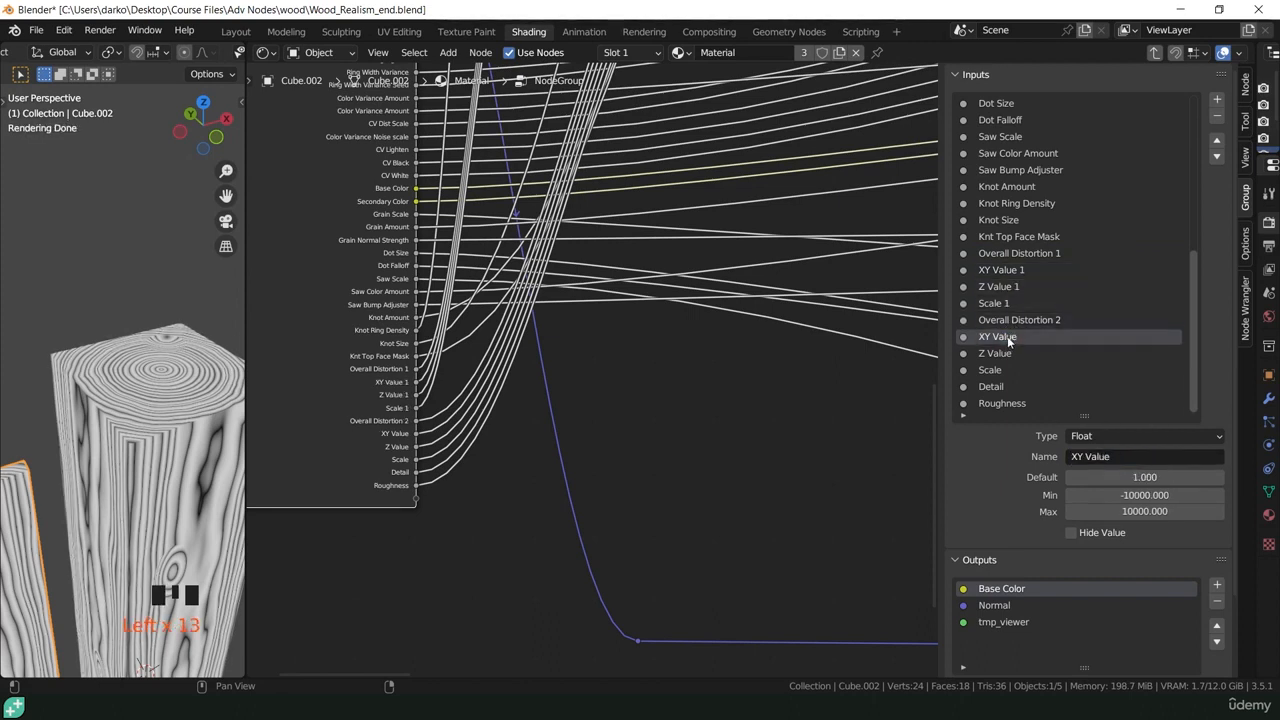
double_click(1007, 336)
type("2")
key("Return")
double_click(1000, 353)
type("2")
double_click(990, 370)
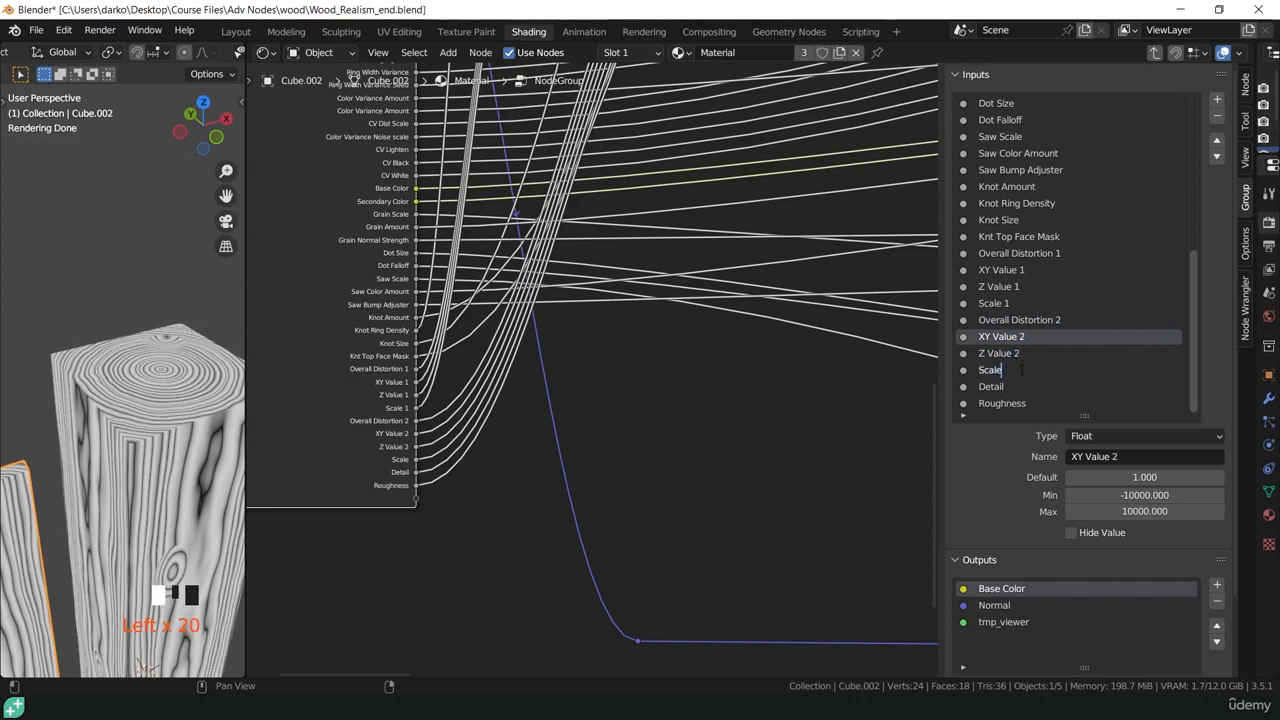
type("2")
left_click(991, 386)
double_click(991, 386)
double_click(1018, 404)
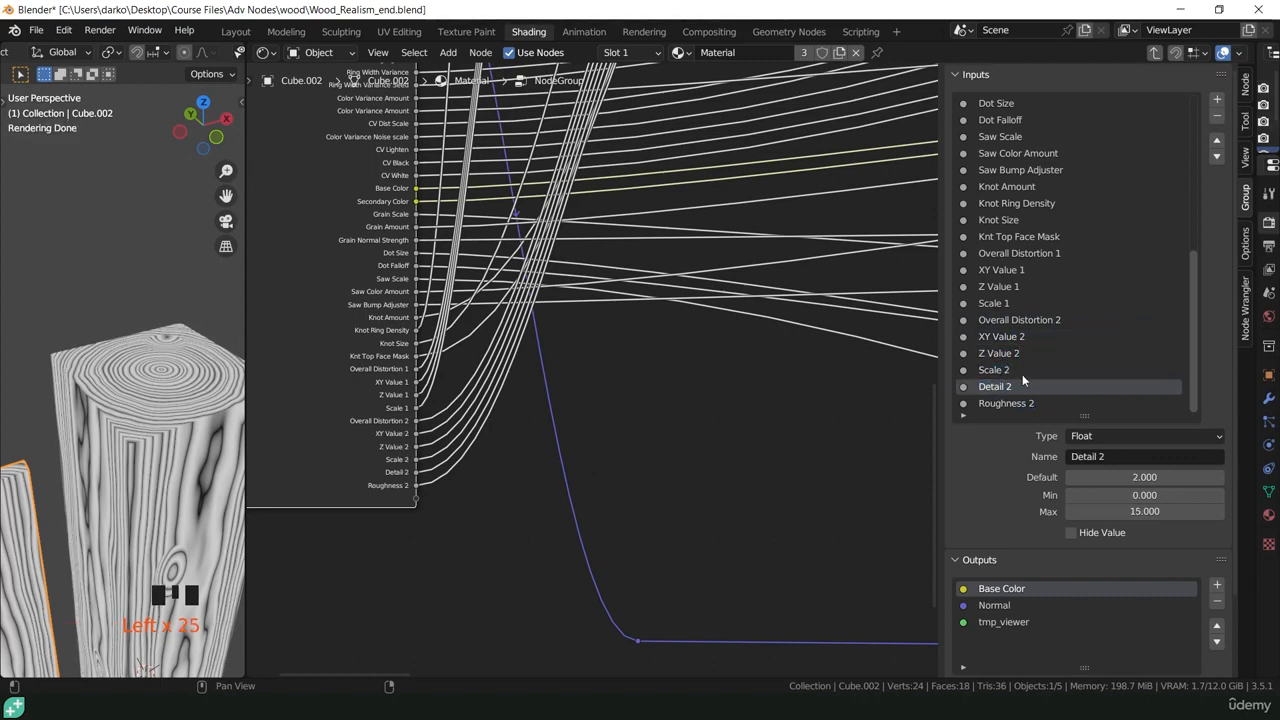
- Leave the group and rename the node group as Procedural Wood
key("Tab")
left_click(610, 355)
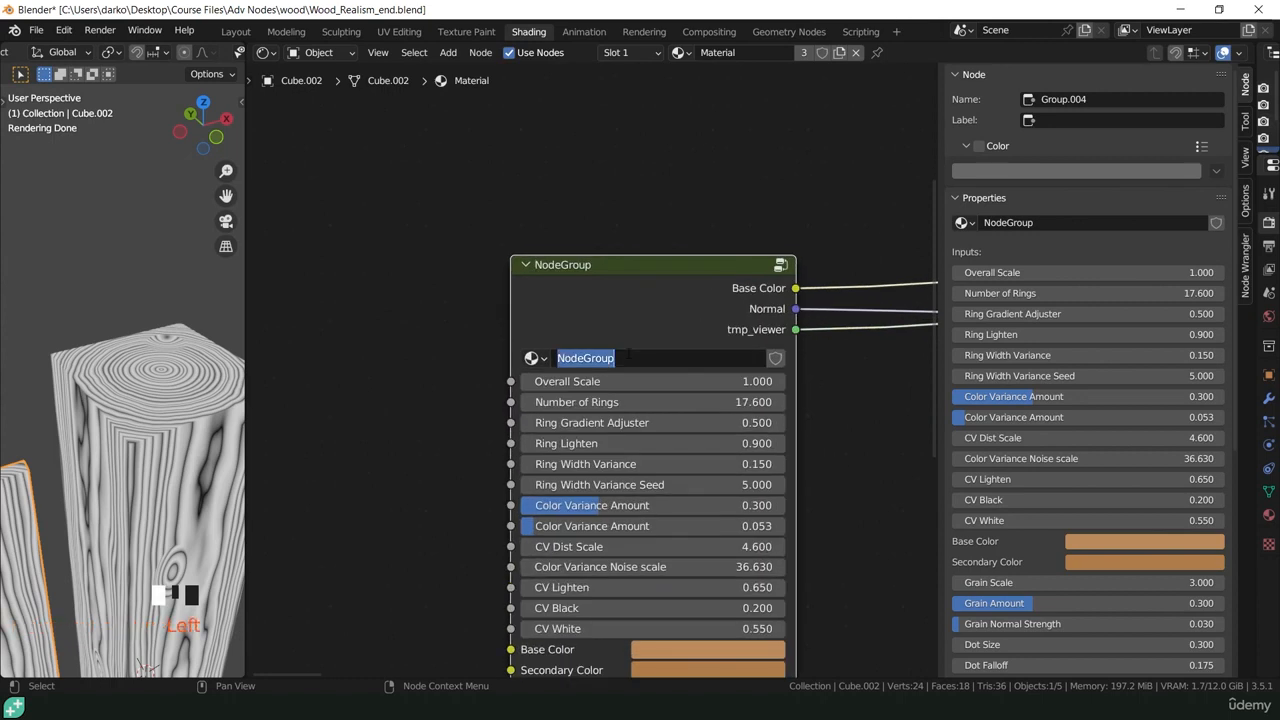
type("Procedural Woo")
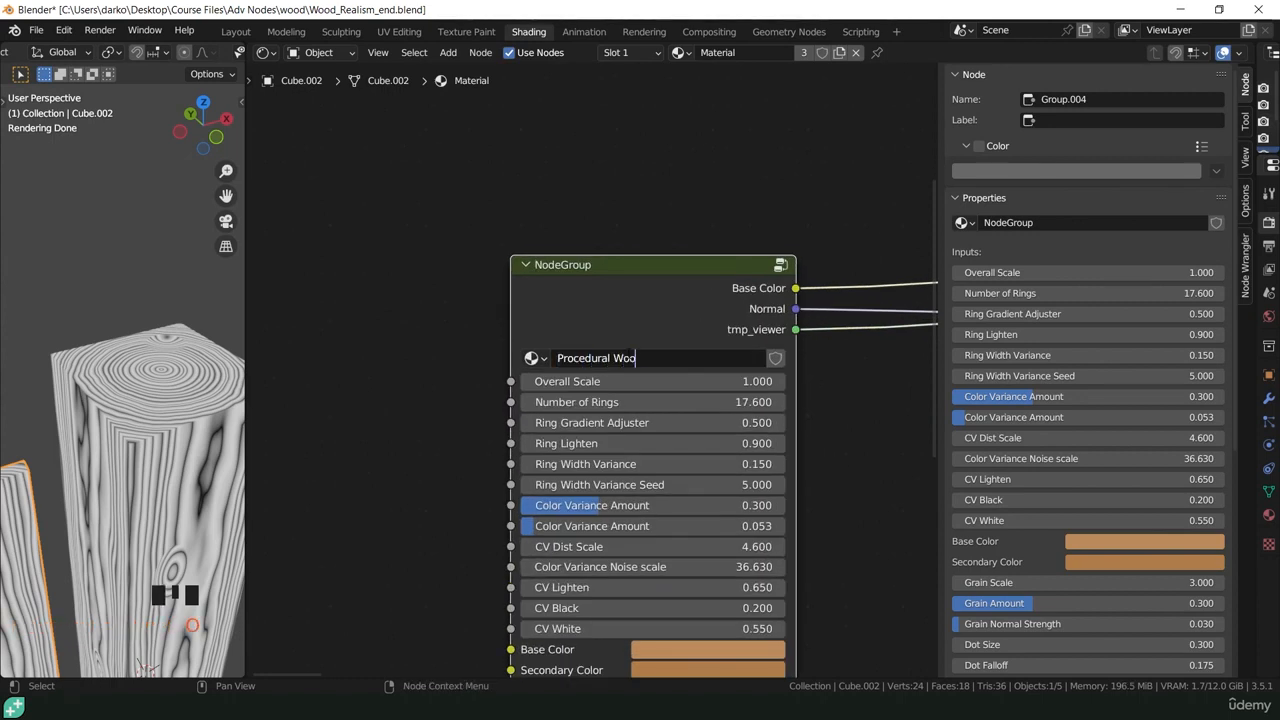
type("d")
key("Return")
- Set the group node's label and name to Procedural Wood, and move the node farther away from the shader nodes
double_click(627, 357)
key("ctrl+c")
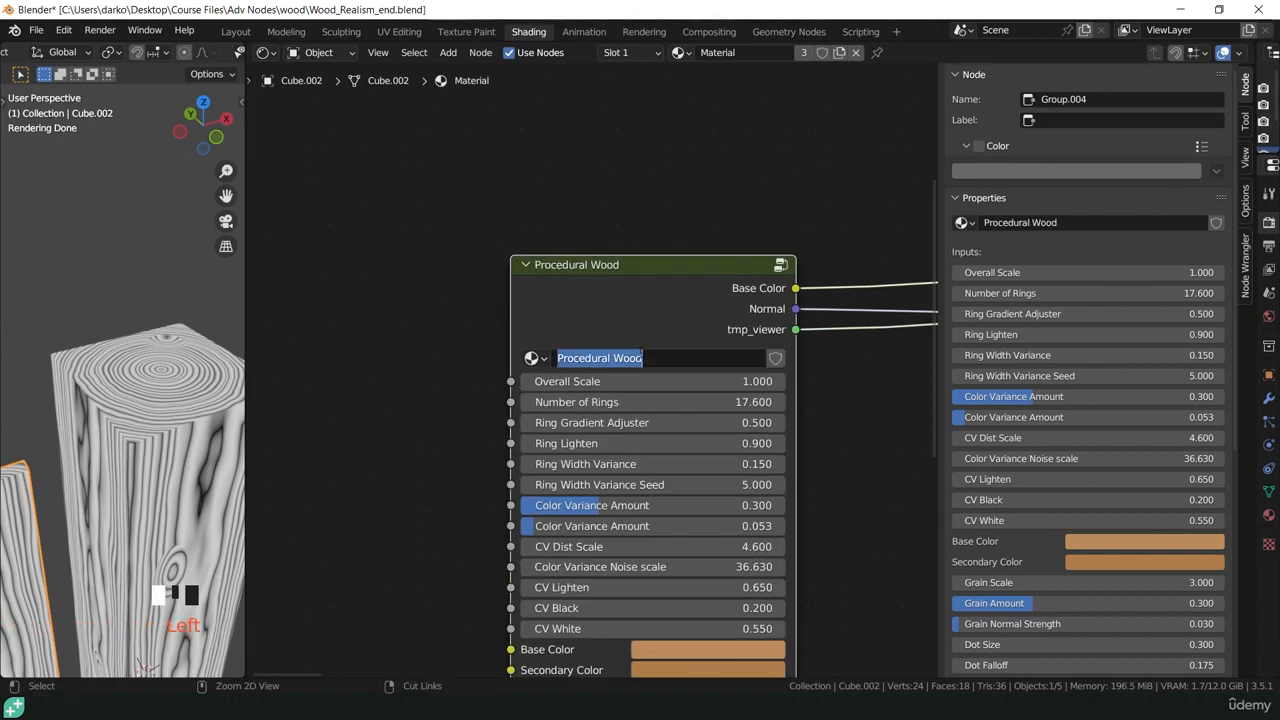
double_click(1066, 120)
key("ctrl+v")
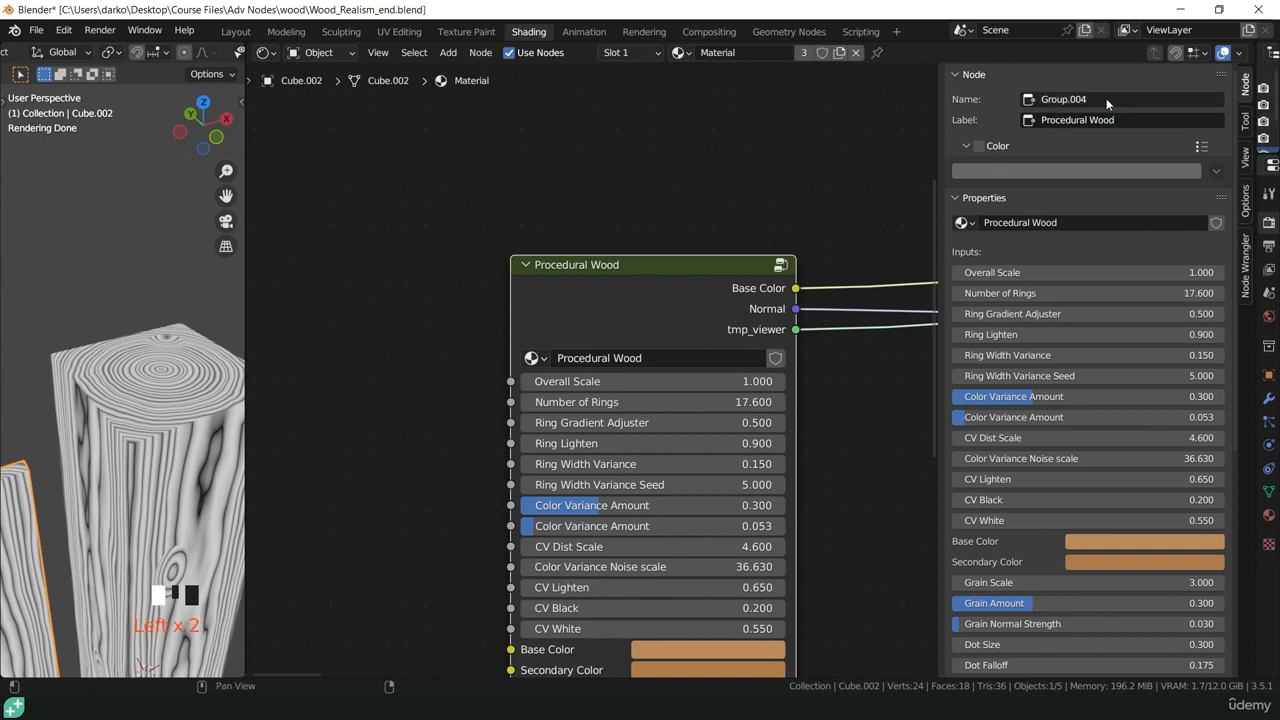
left_click(1106, 98)
key("ctrl+v")
left_click(648, 296)
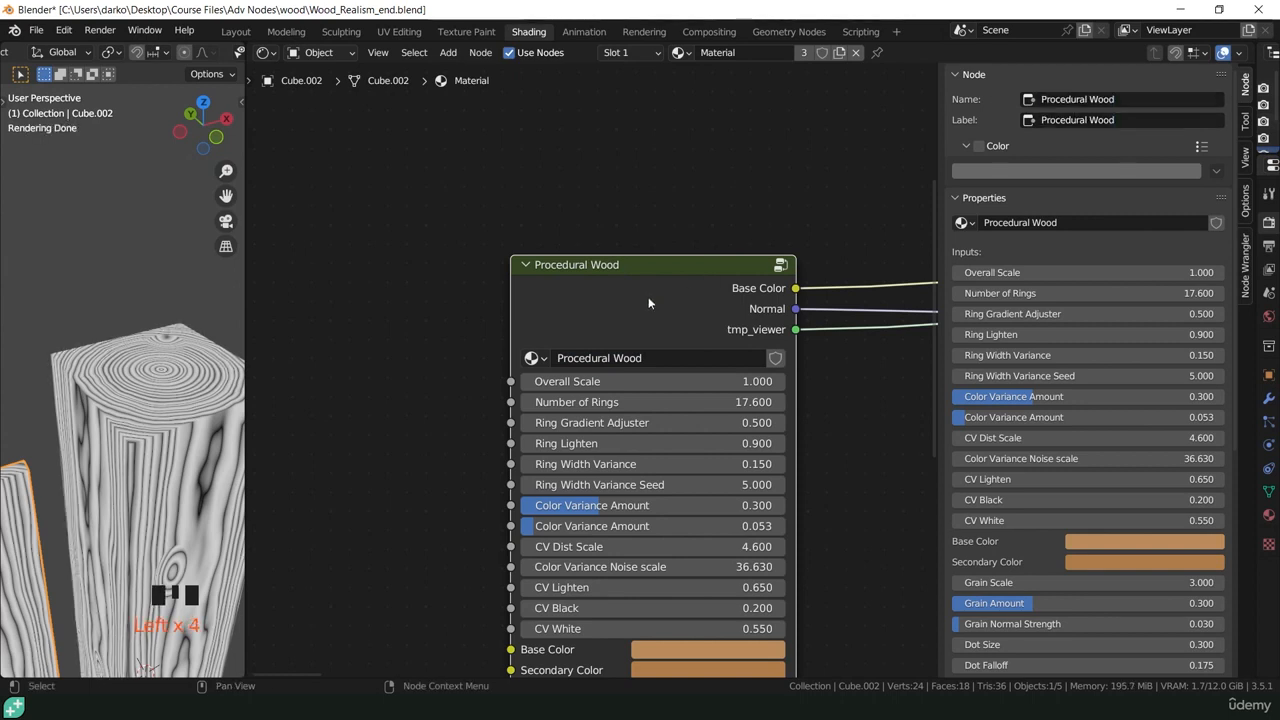
scroll(648, 296, "down", 4)
left_click_drag(646, 304, 536, 230)
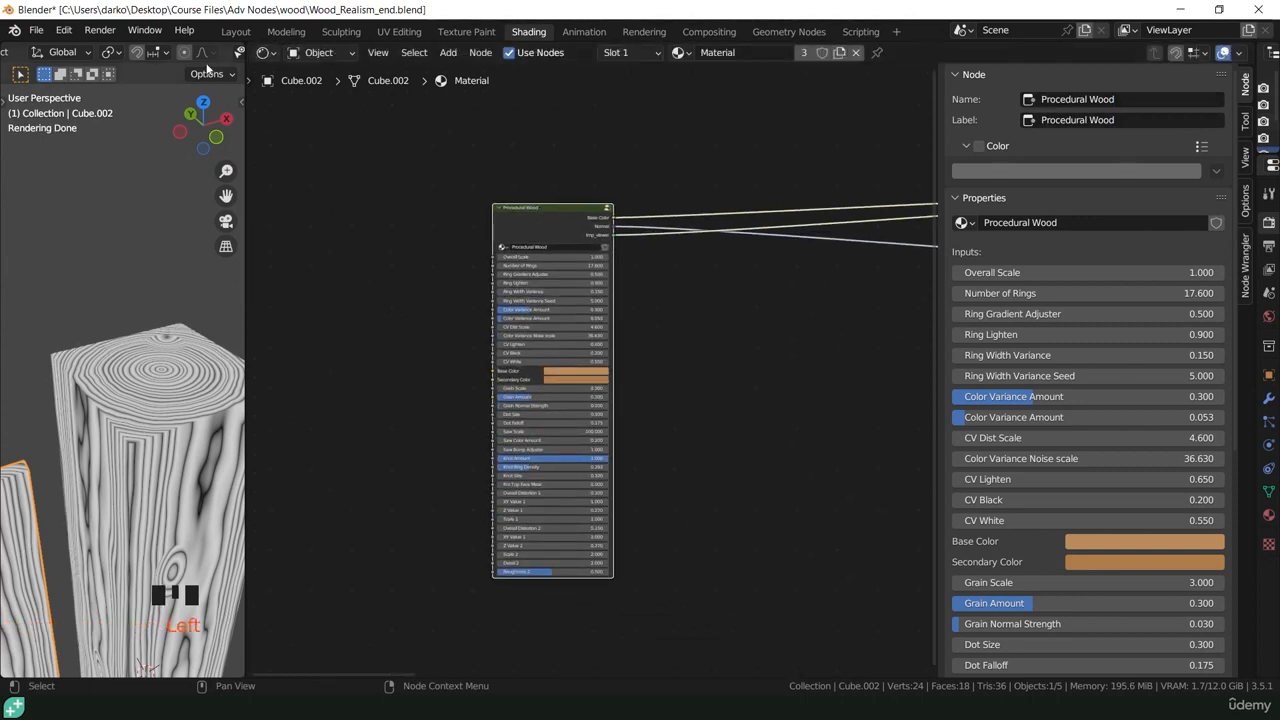
- Save the file under the new name WoodGen in the Desktop's Asset Browser\Node Groups folder
left_click(36, 30)
left_click(90, 155)
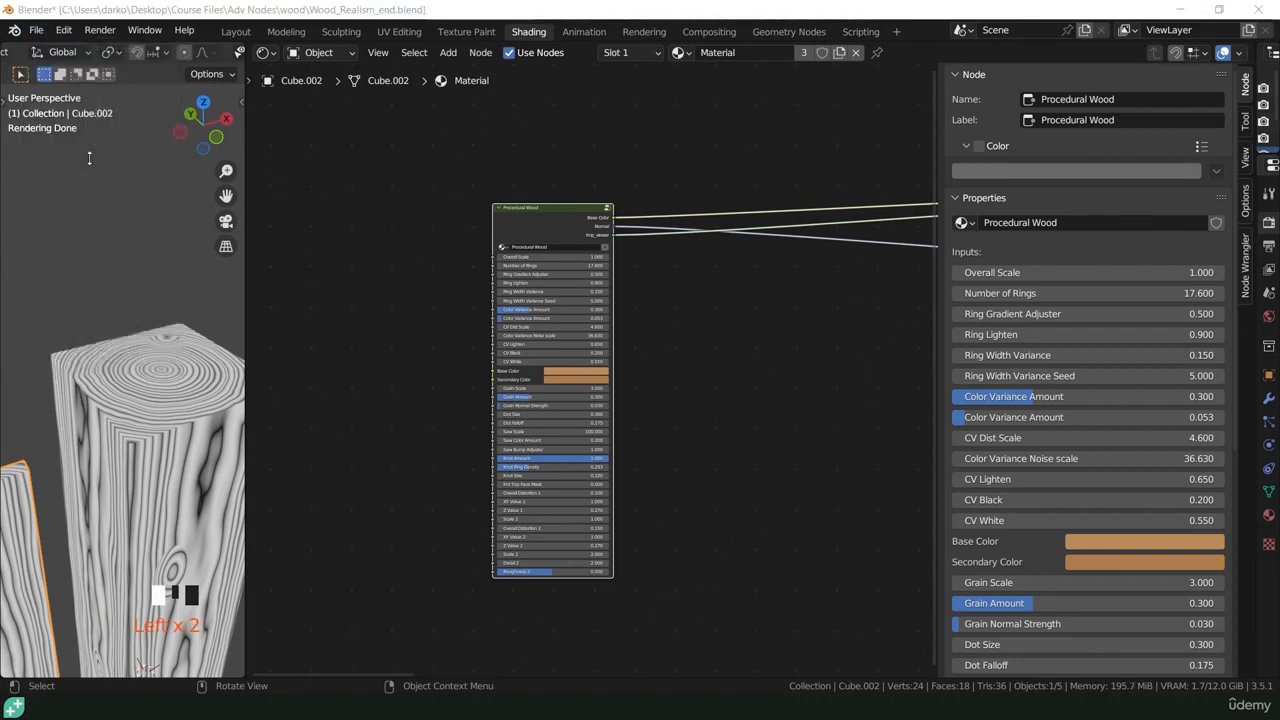
left_click(110, 234)
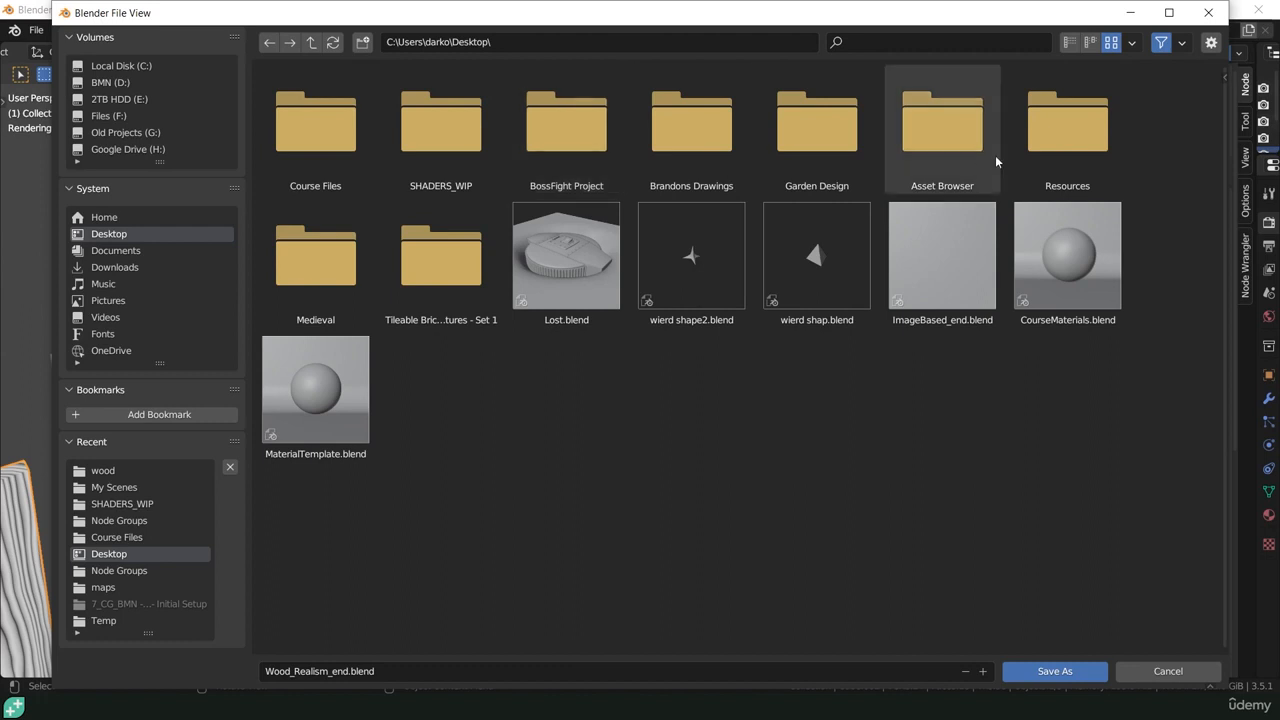
left_click(948, 148)
left_click(320, 135)
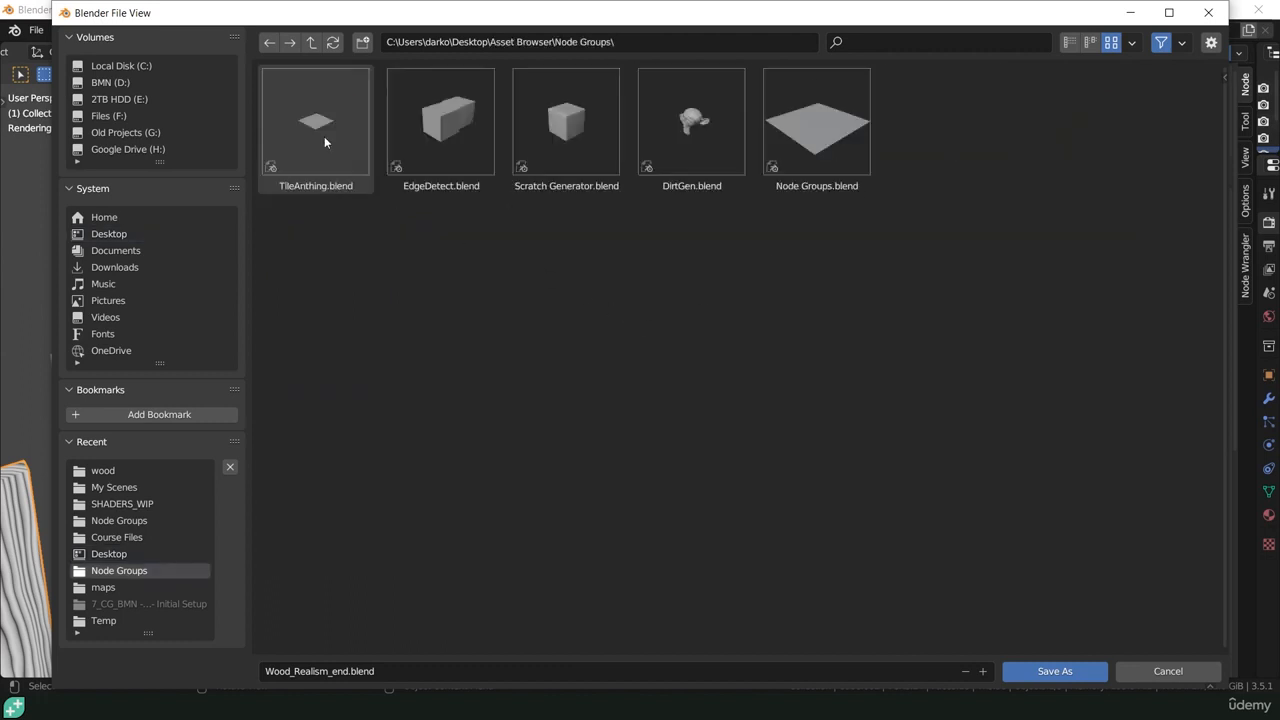
left_click(415, 670)
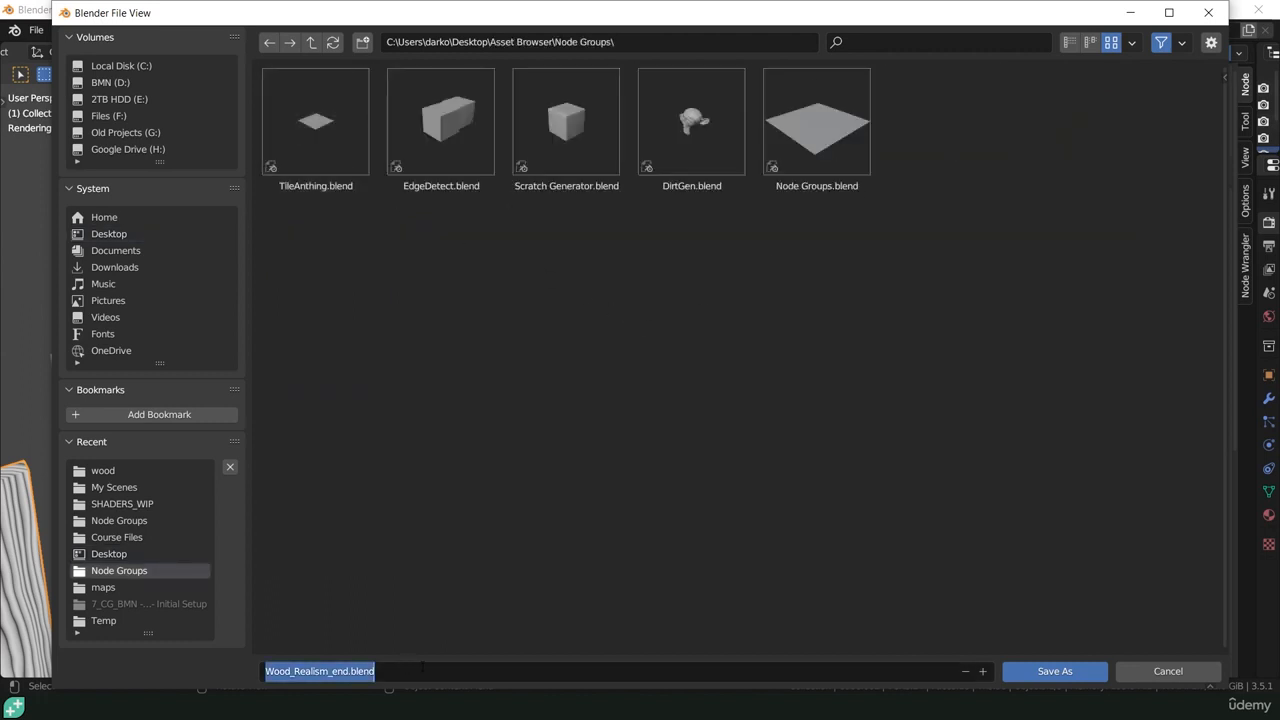
type("WoodGen")
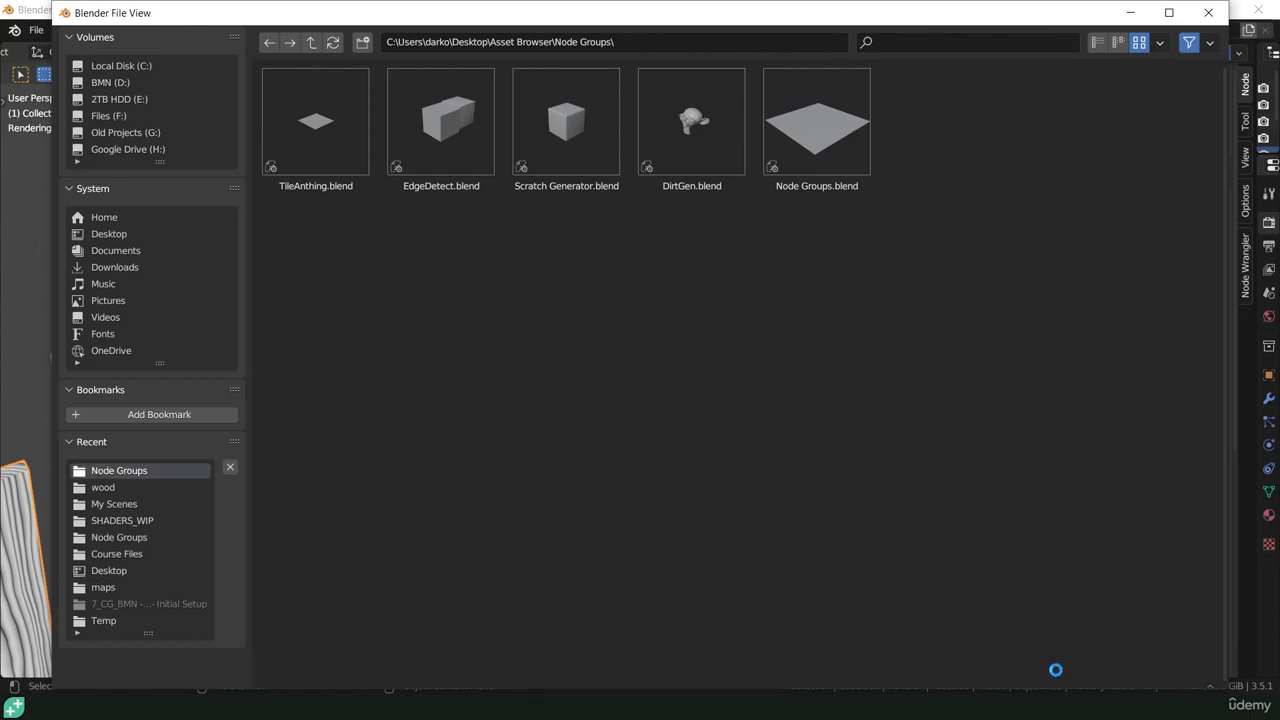
left_click(1054, 670)
- Enlarge the Outliner, switch its display mode to Blender File and expand the Node Groups category
left_click_drag(1250, 120, 897, 165)
left_click_drag(1037, 152, 1037, 428)
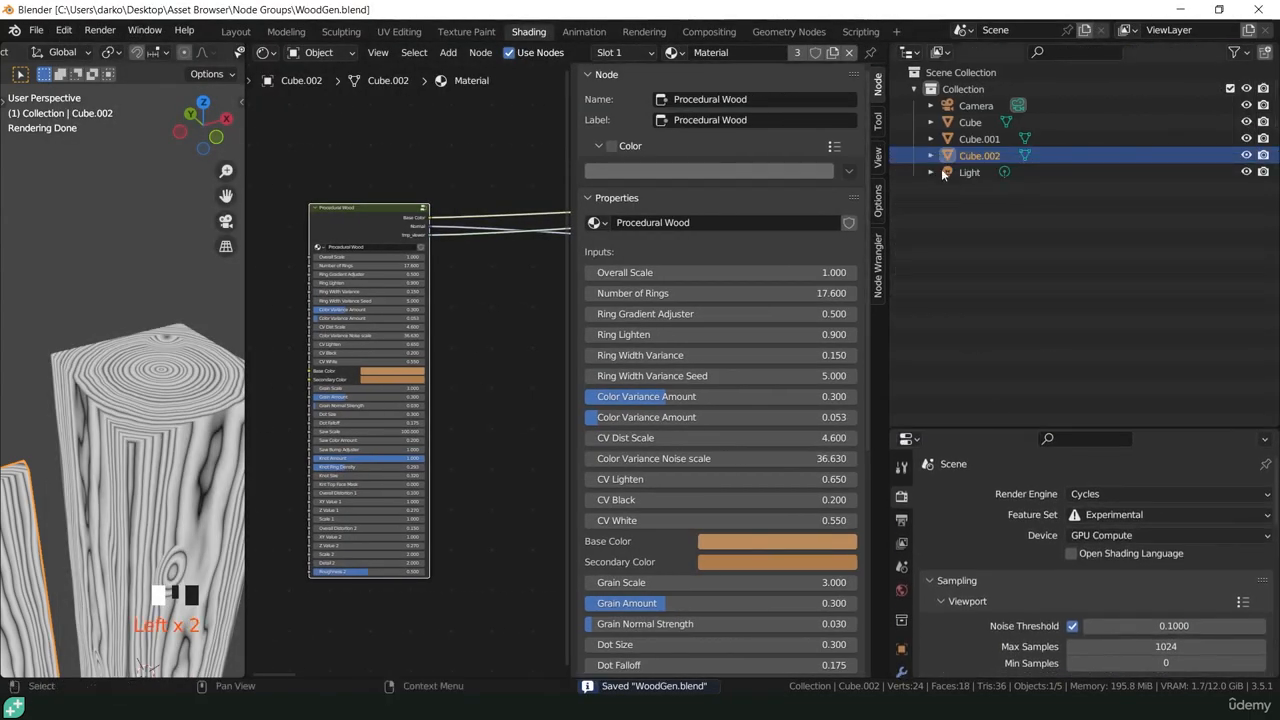
left_click(941, 52)
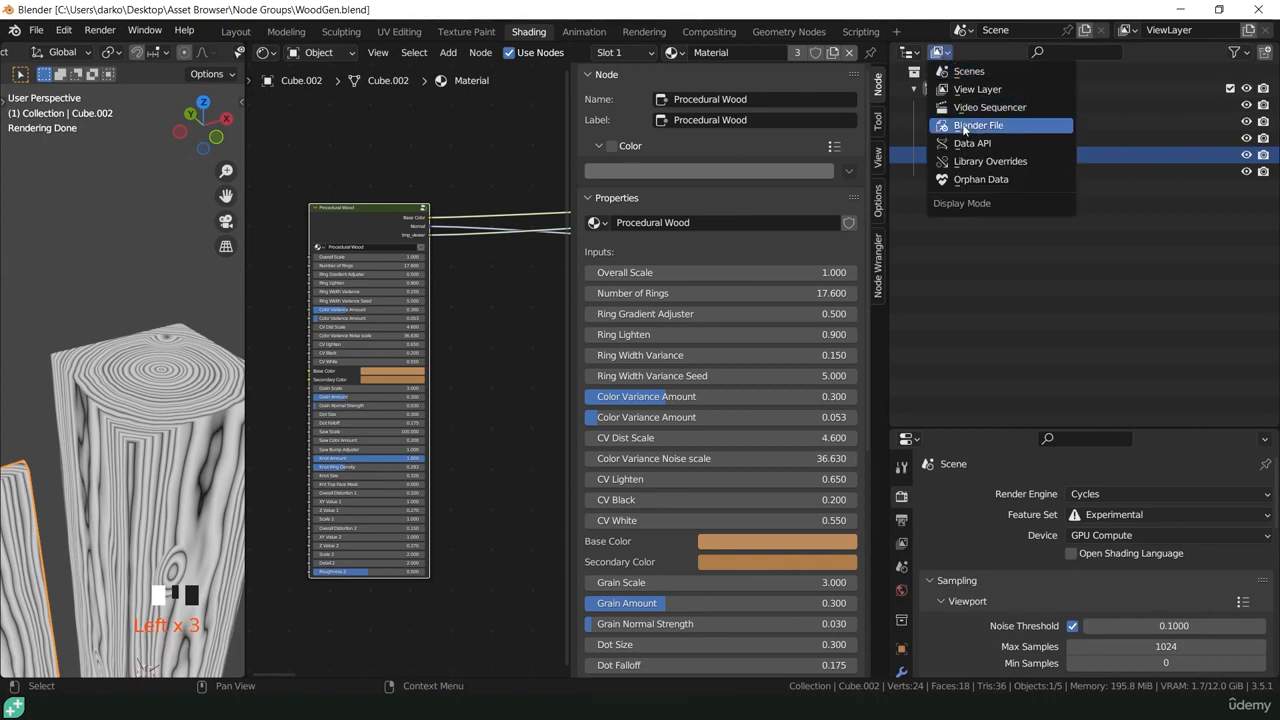
left_click(975, 125)
left_click(913, 222)
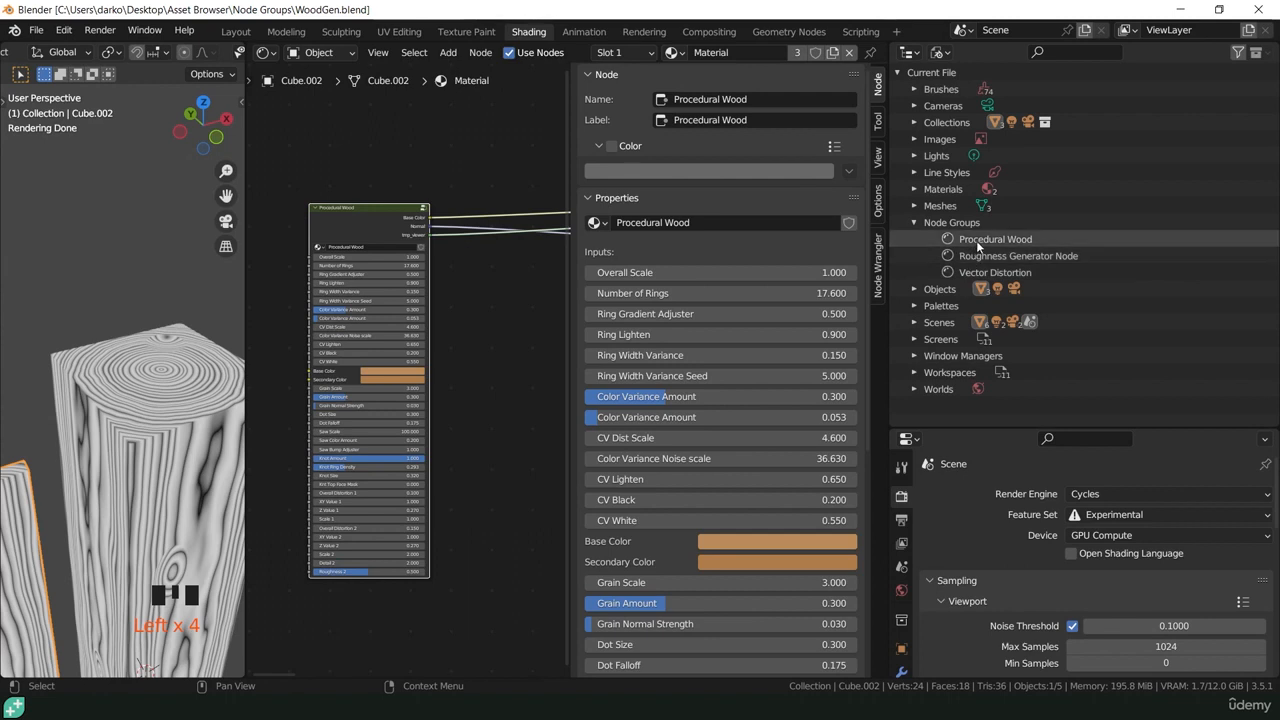
- Mark the Procedural Wood node group as an asset and save WoodGen.blend
left_click(977, 238)
right_click(977, 238)
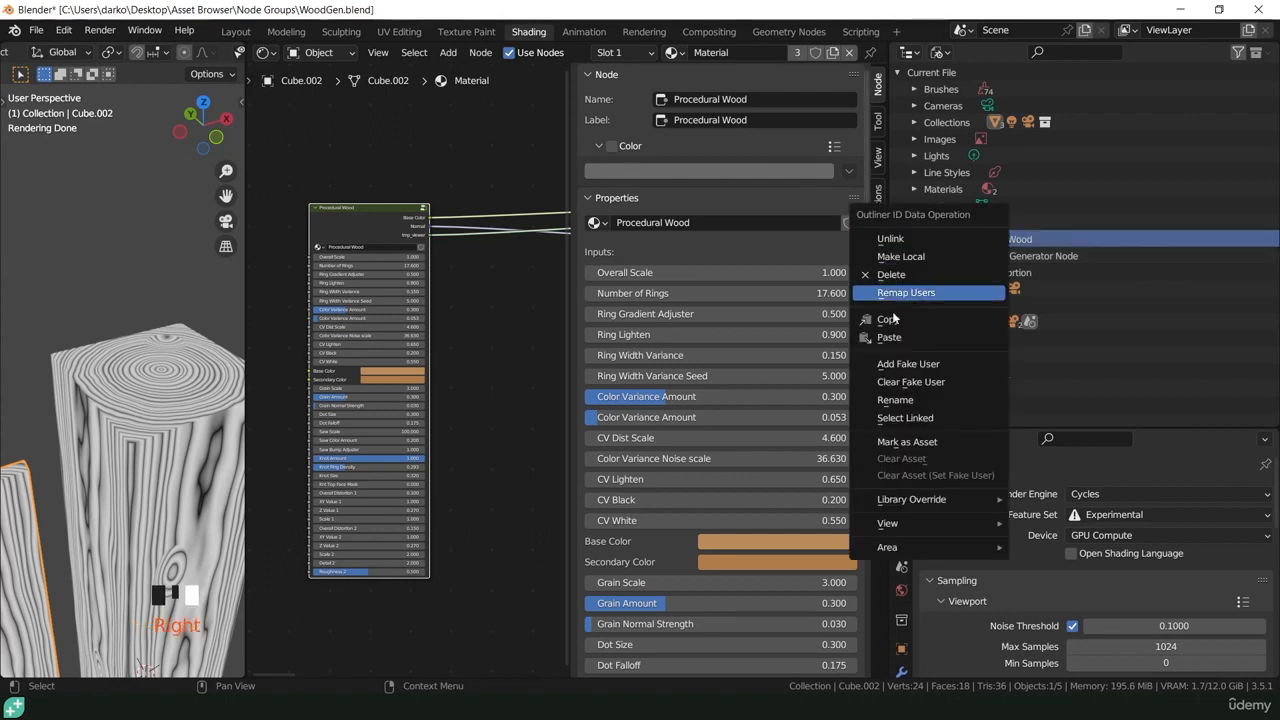
left_click(912, 440)
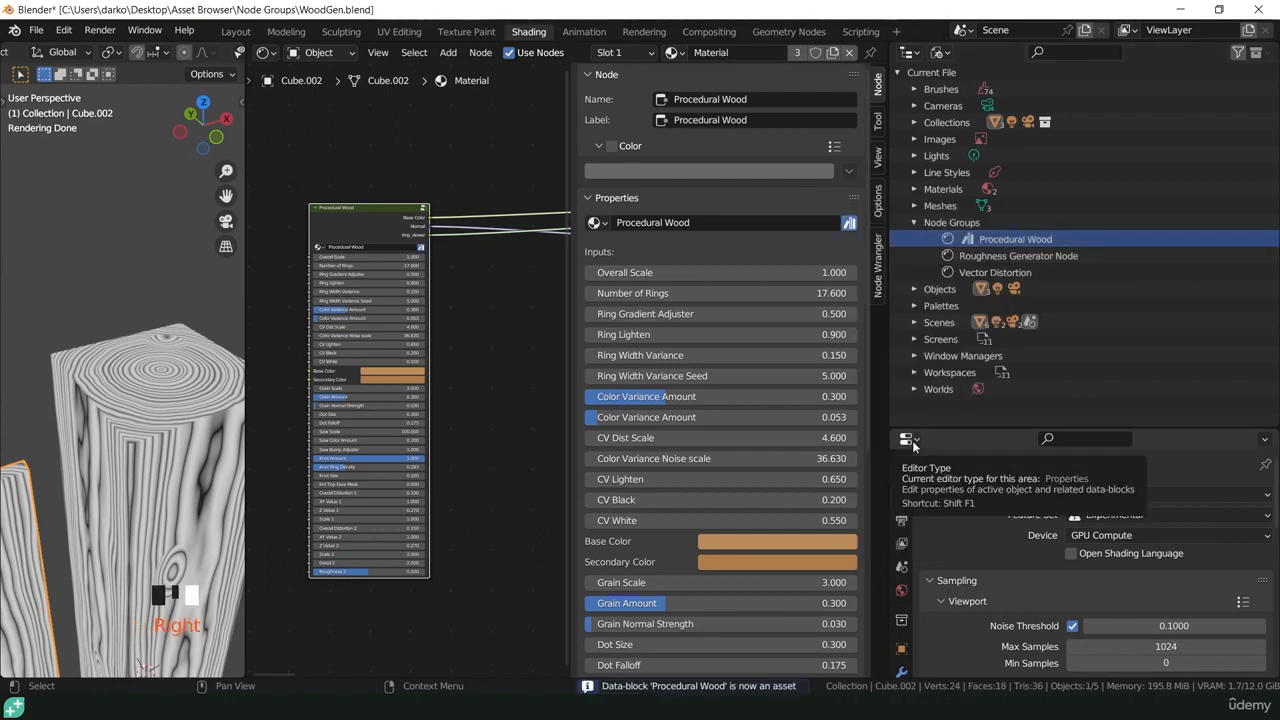
left_click(36, 29)
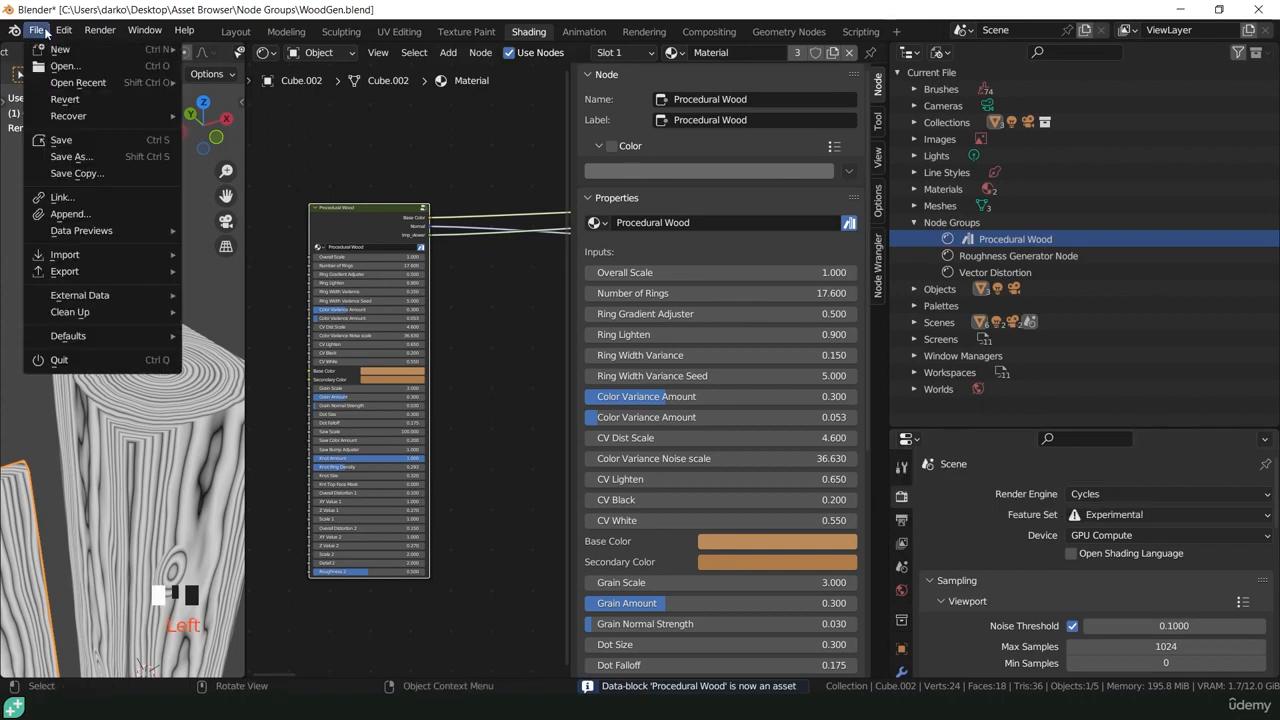
left_click(51, 144)
left_click(498, 295)
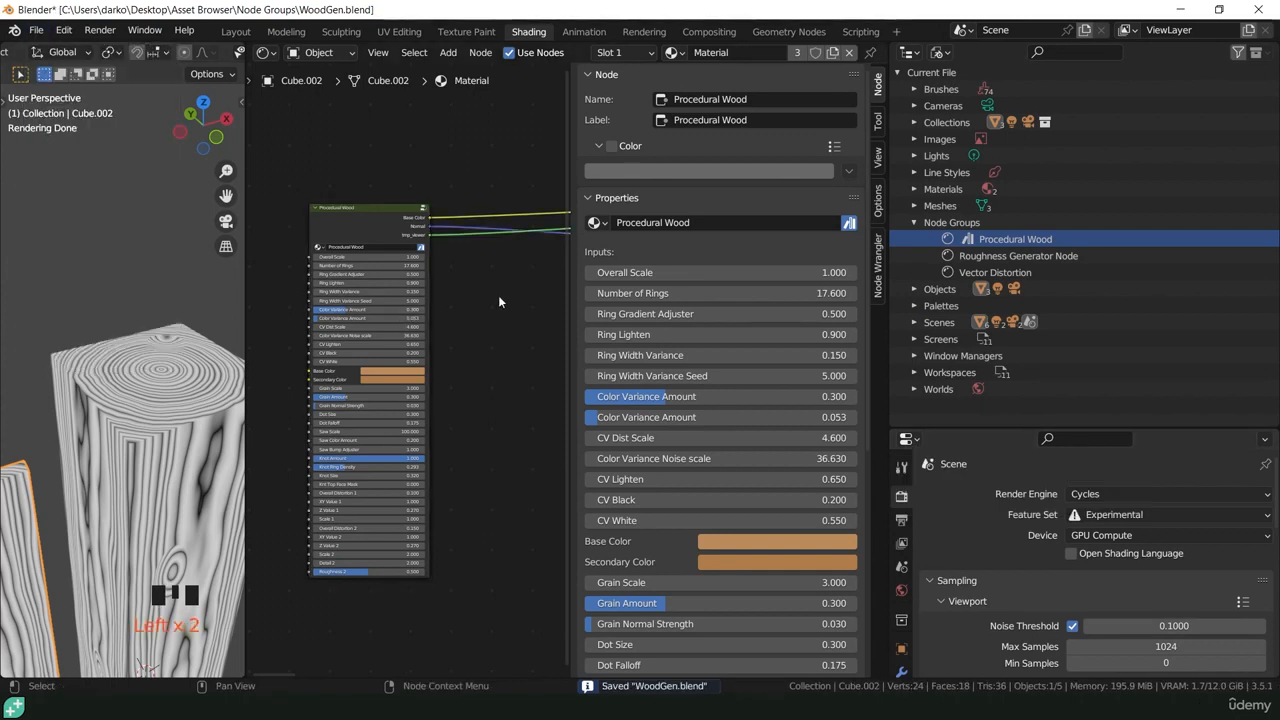
- Reopen the Procedural Wood group for editing and delete its tmp_viewer output
scroll(428, 227, "down", 3)
middle_click_drag(503, 241, 439, 319)
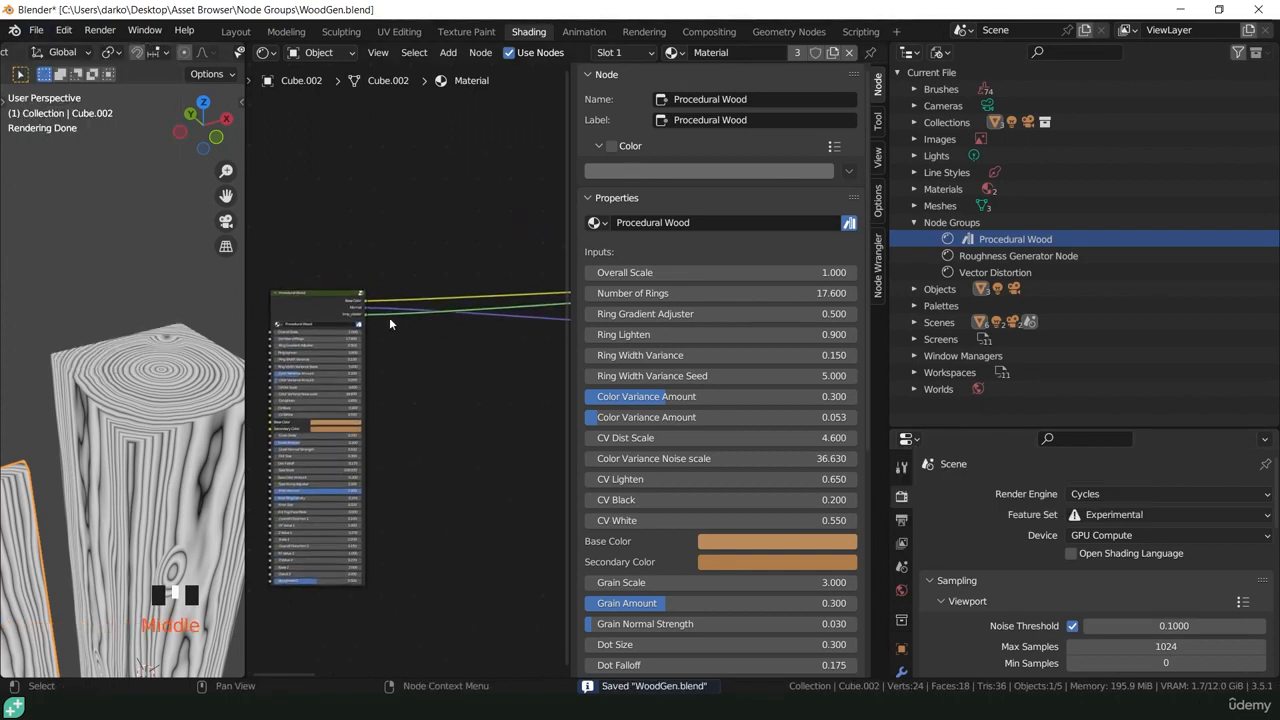
left_click(322, 309)
scroll(660, 416, "down", 10)
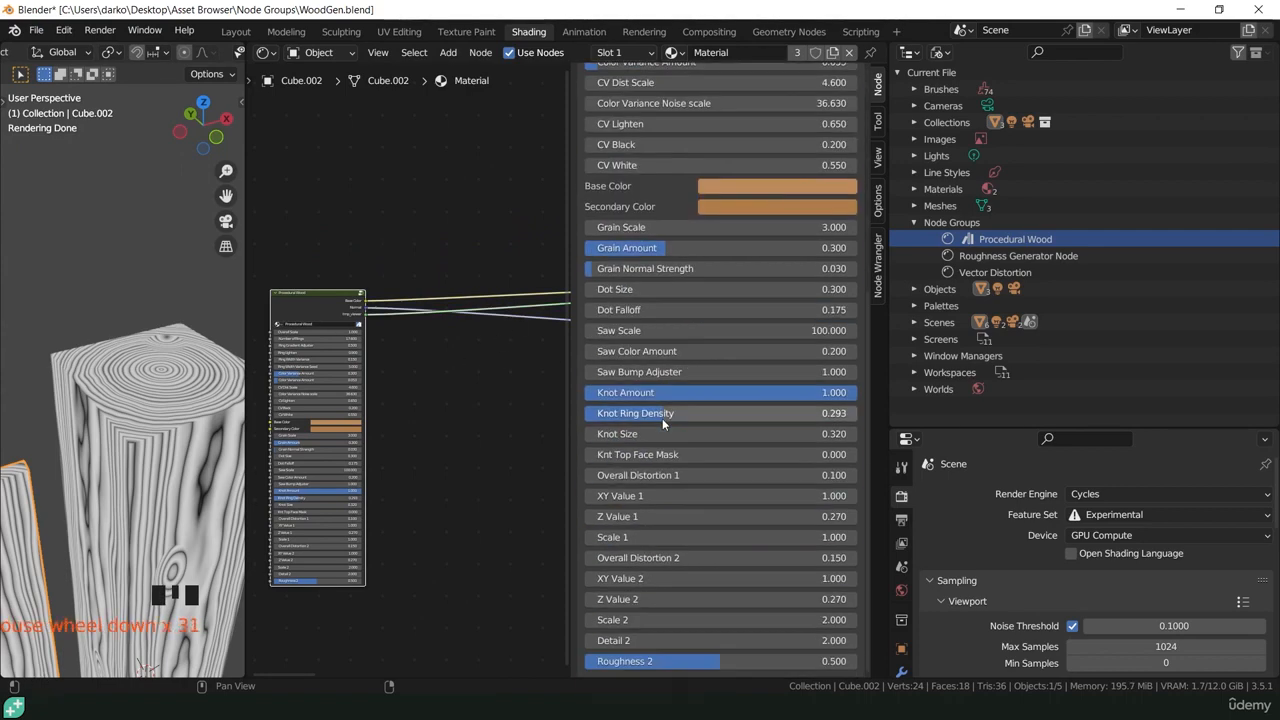
scroll(730, 250, "up", 20)
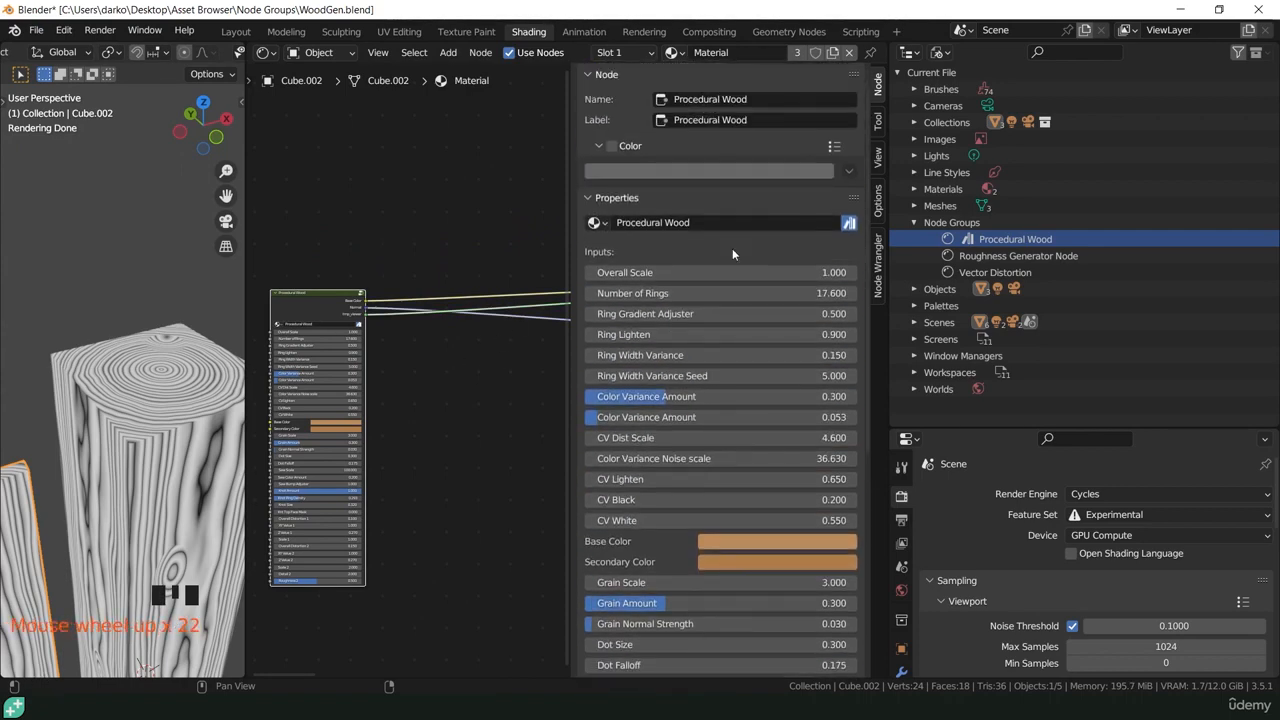
key("Tab")
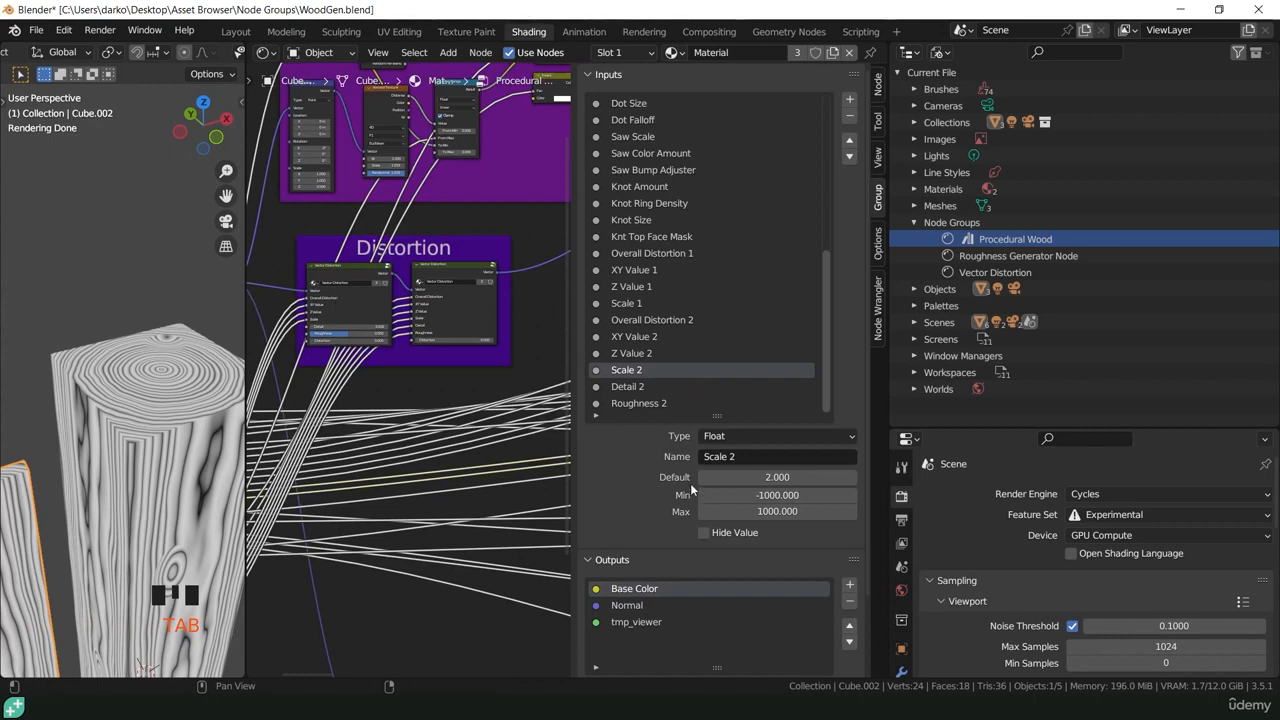
scroll(690, 483, "down", 6)
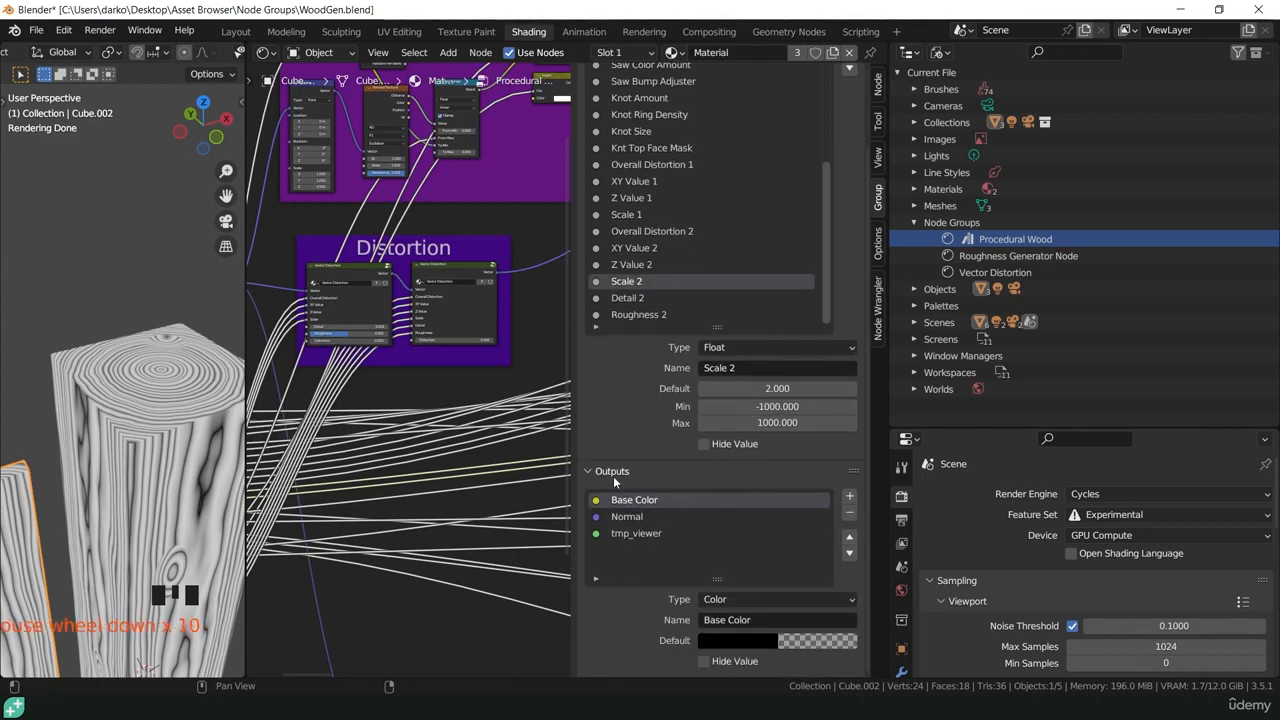
left_click(625, 536)
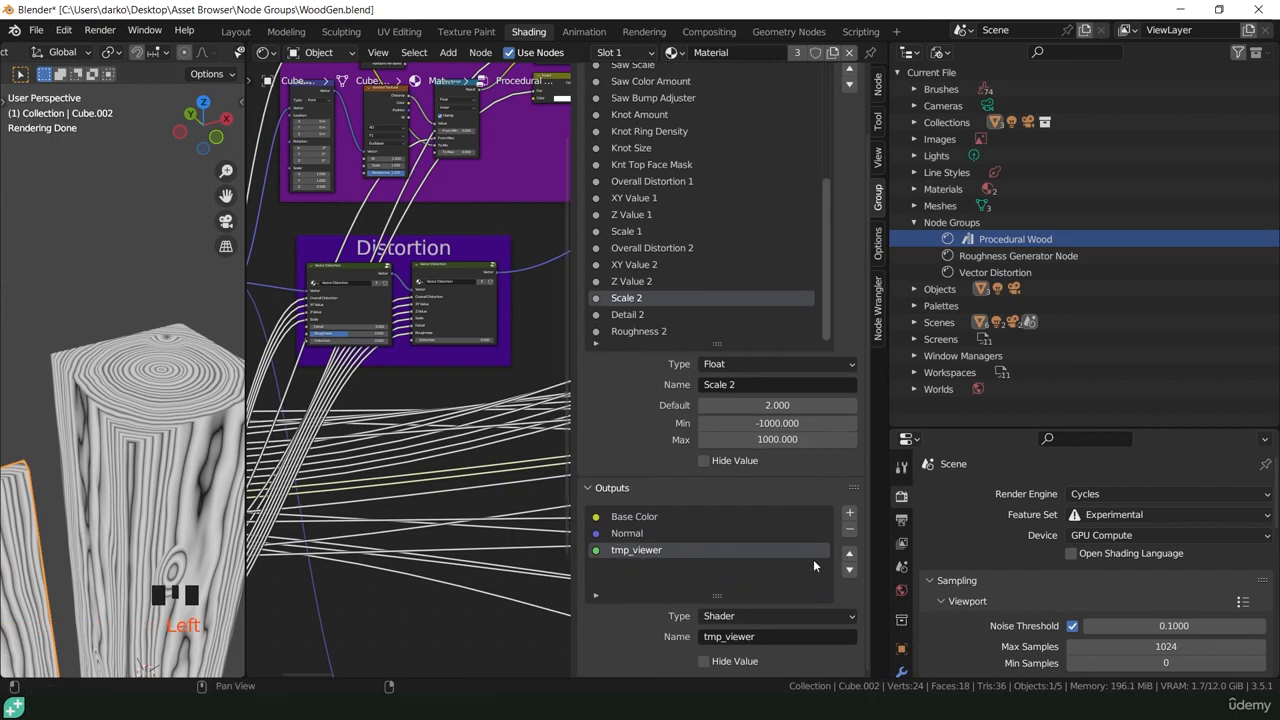
left_click(850, 531)
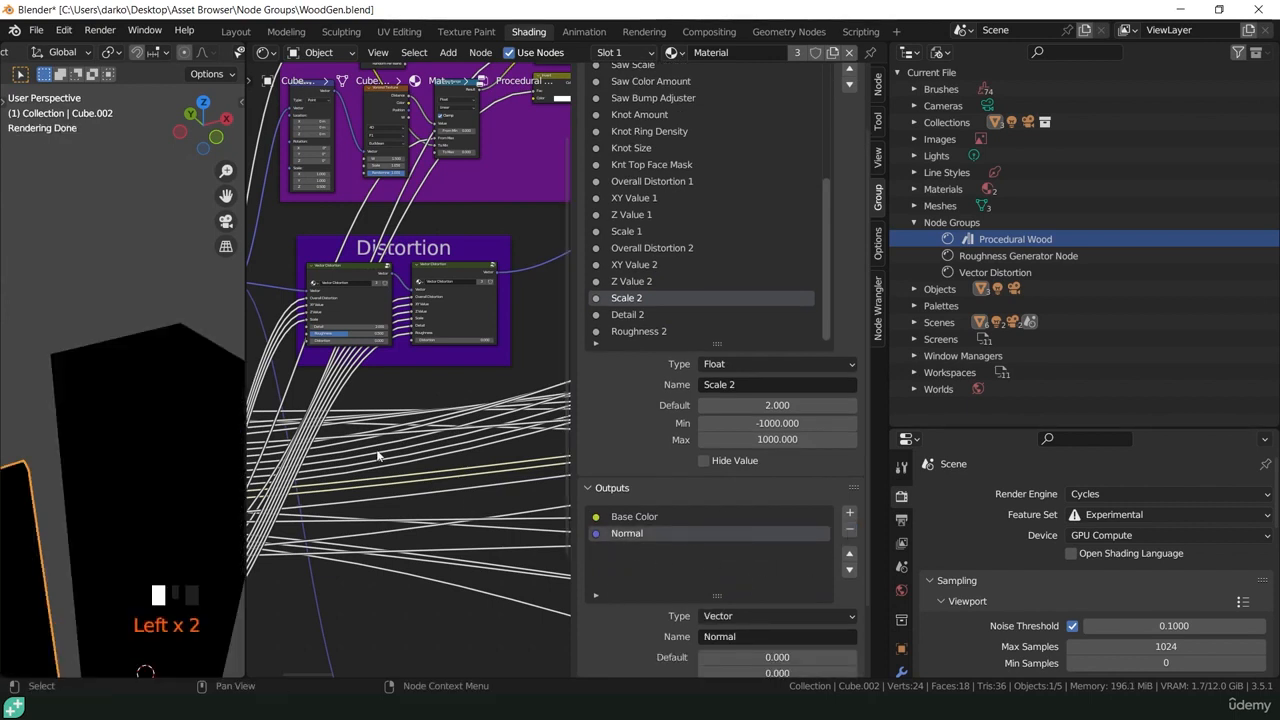
- Exit the Procedural Wood group and move its node next to the Roughness Generator and Principled BSDF nodes
key("Tab")
middle_click_drag(377, 451, 300, 440)
scroll(388, 422, "down", 2)
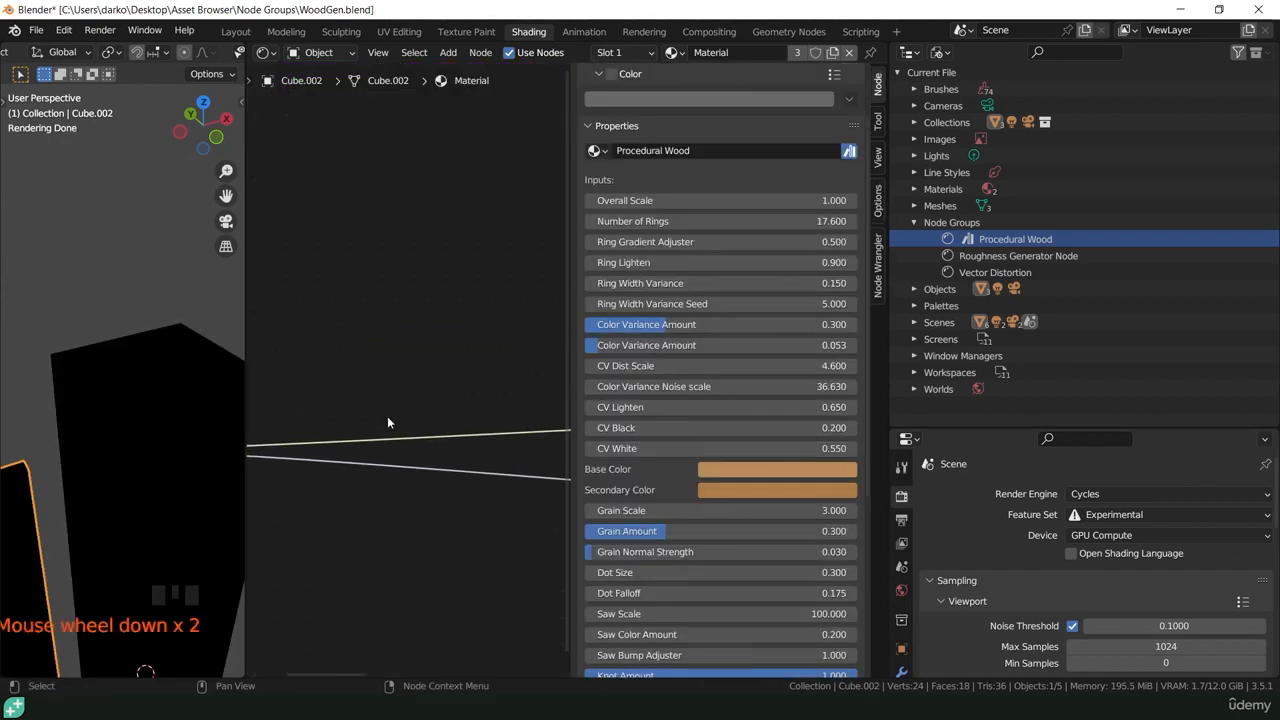
scroll(389, 422, "down", 7)
scroll(424, 400, "up", 1)
middle_click_drag(373, 348, 333, 448)
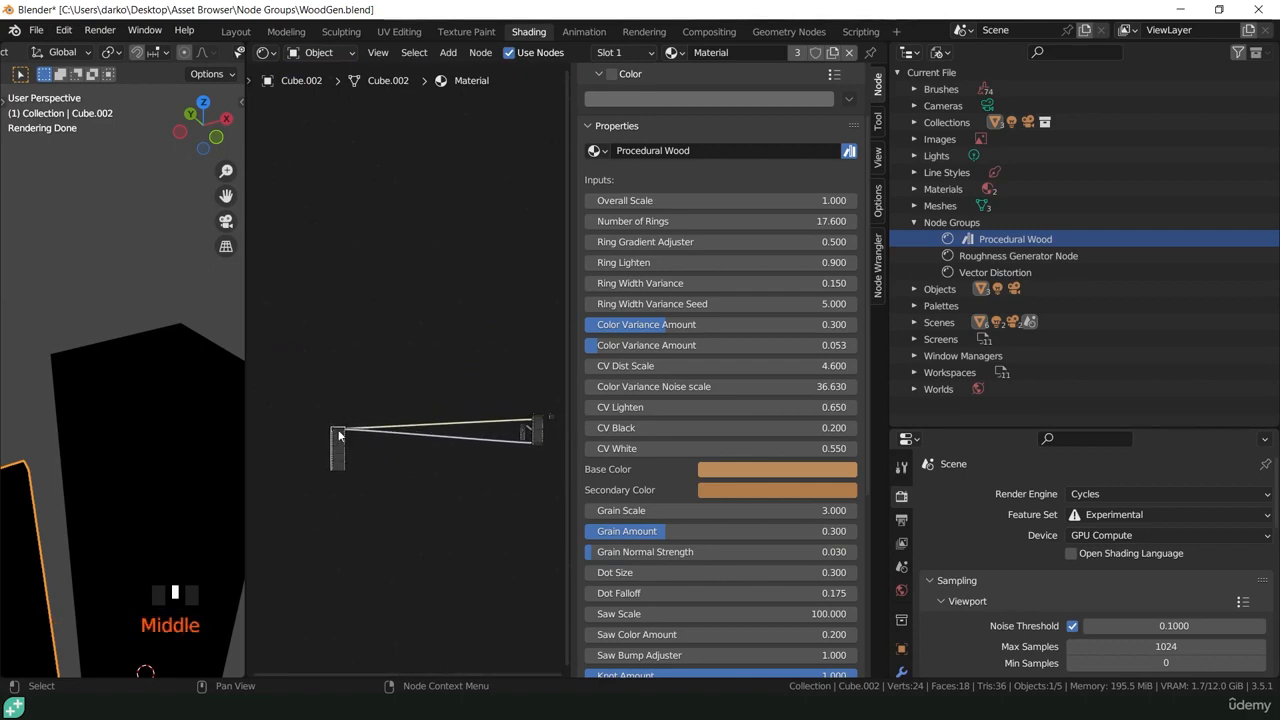
left_click_drag(338, 436, 509, 421)
middle_click_drag(536, 418, 431, 434)
scroll(431, 434, "up", 6)
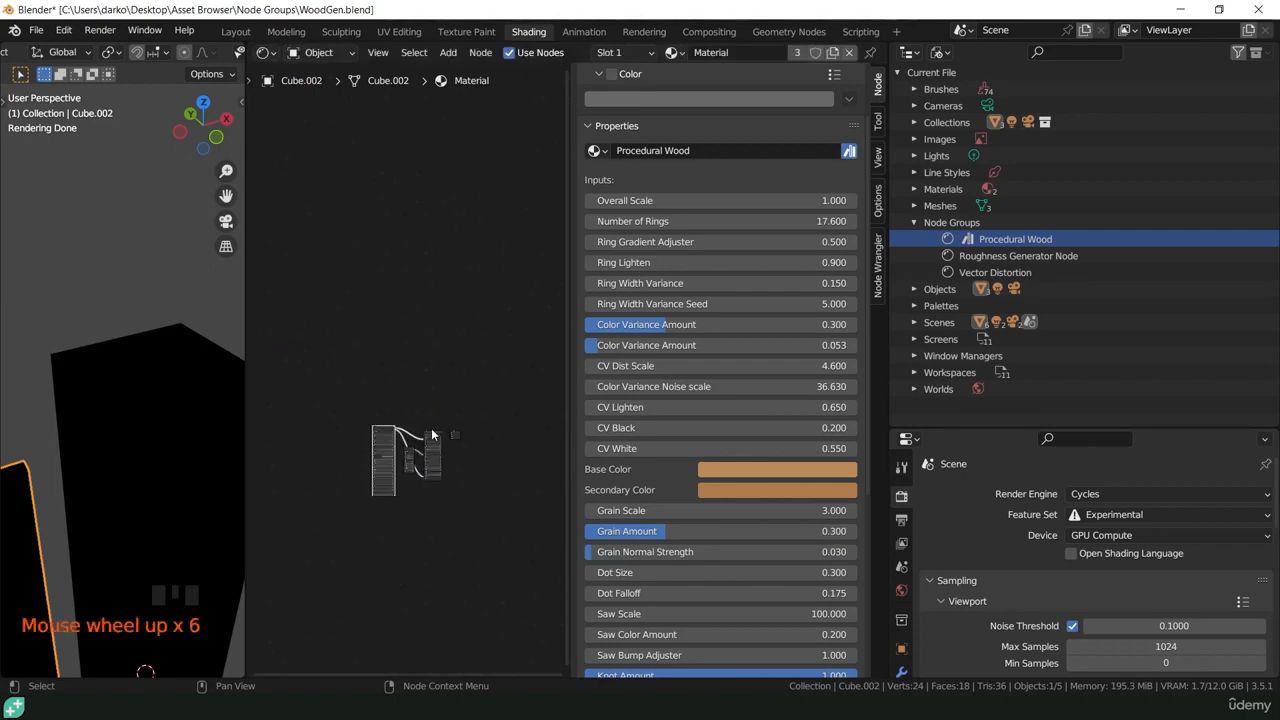
- Connect the Principled BSDF to the Material Output as the preview and inspect the wood on the object
scroll(432, 434, "up", 9)
left_click(433, 437, "ctrl+shift")
scroll(196, 432, "up", 5)
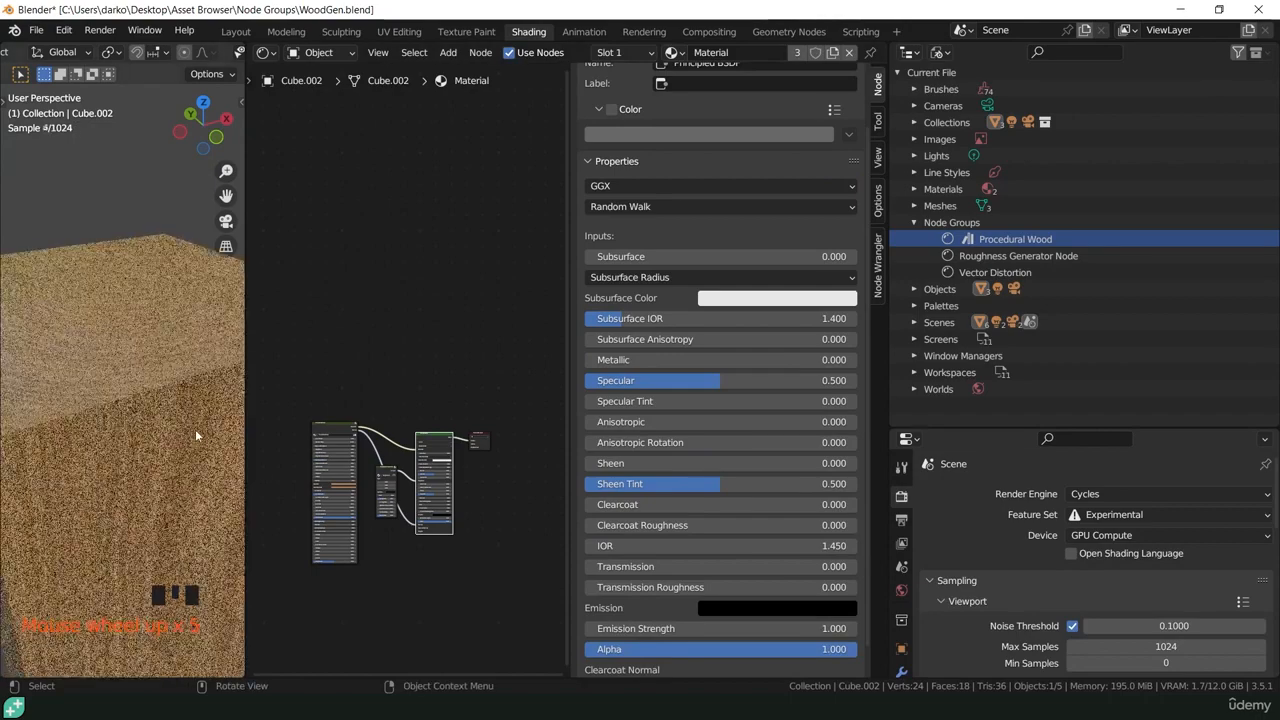
middle_click_drag(194, 430, 103, 474)
scroll(441, 460, "up", 4)
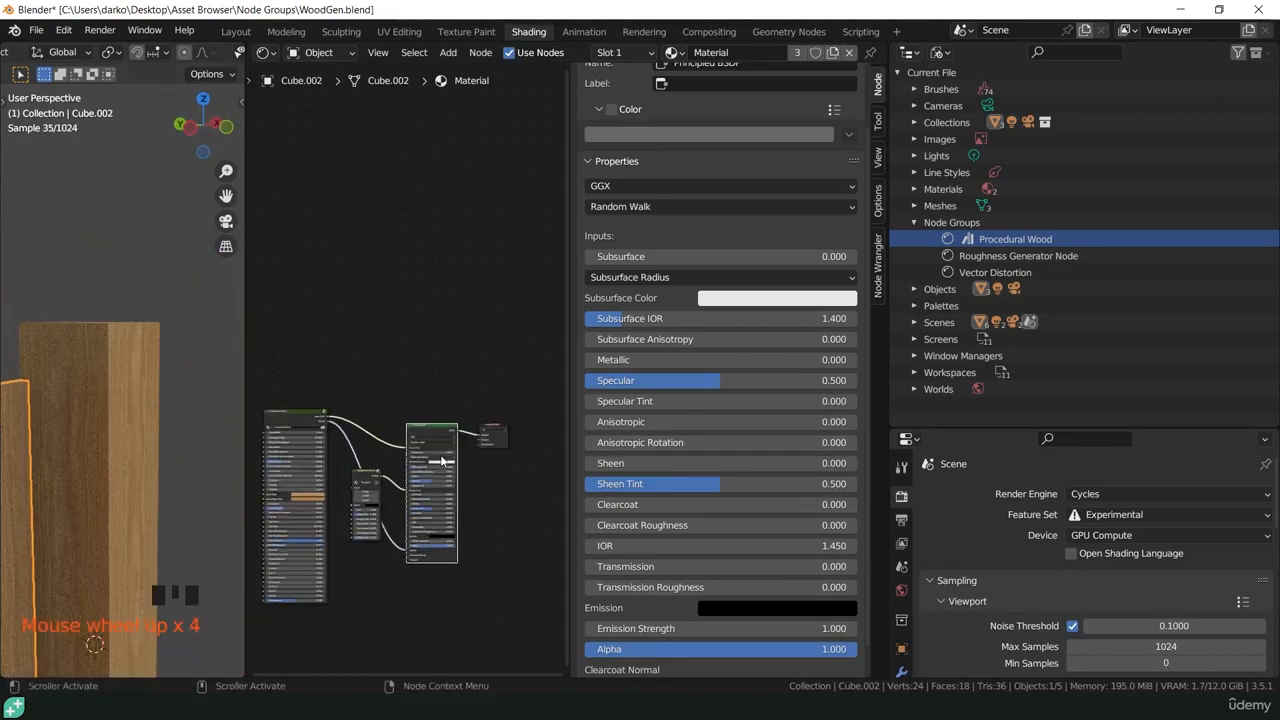
- Save the changes to WoodGen.blend
scroll(441, 460, "up", 1)
scroll(441, 460, "down", 1)
left_click(36, 30)
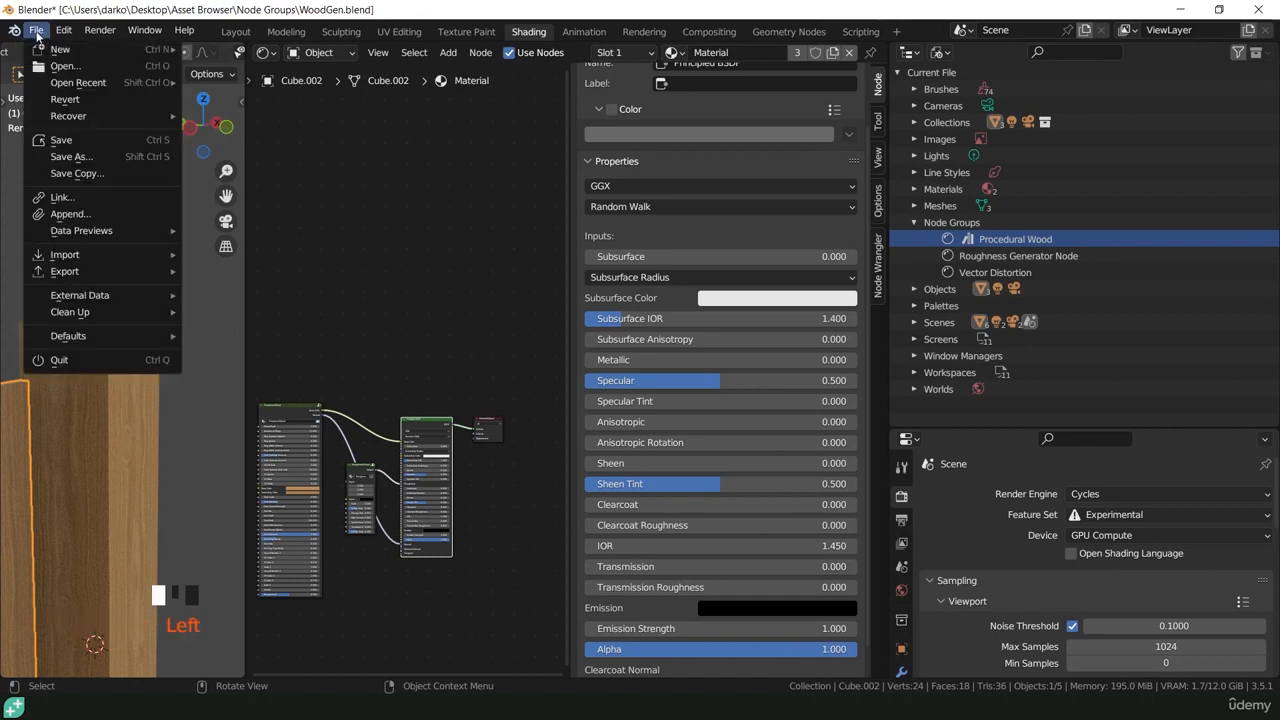
left_click(52, 139)
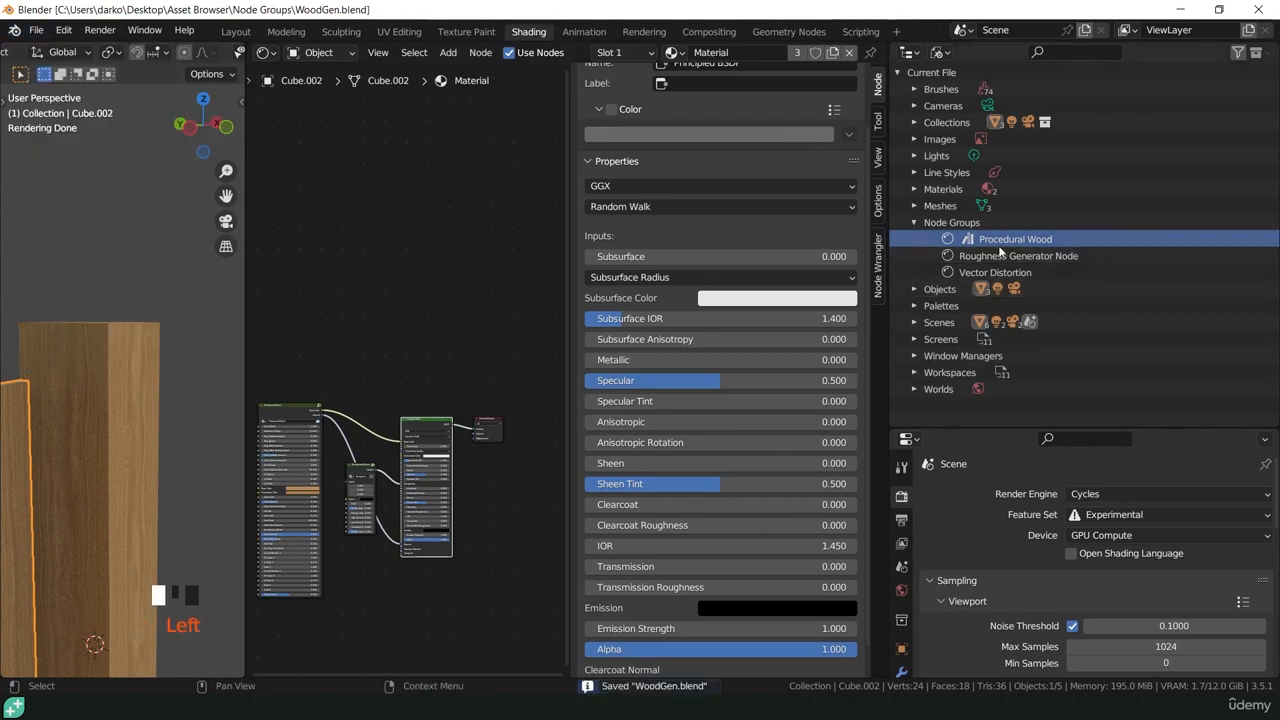
- Hide the node editor's sidebar and frame the whole material node tree
scroll(447, 479, "up", 5)
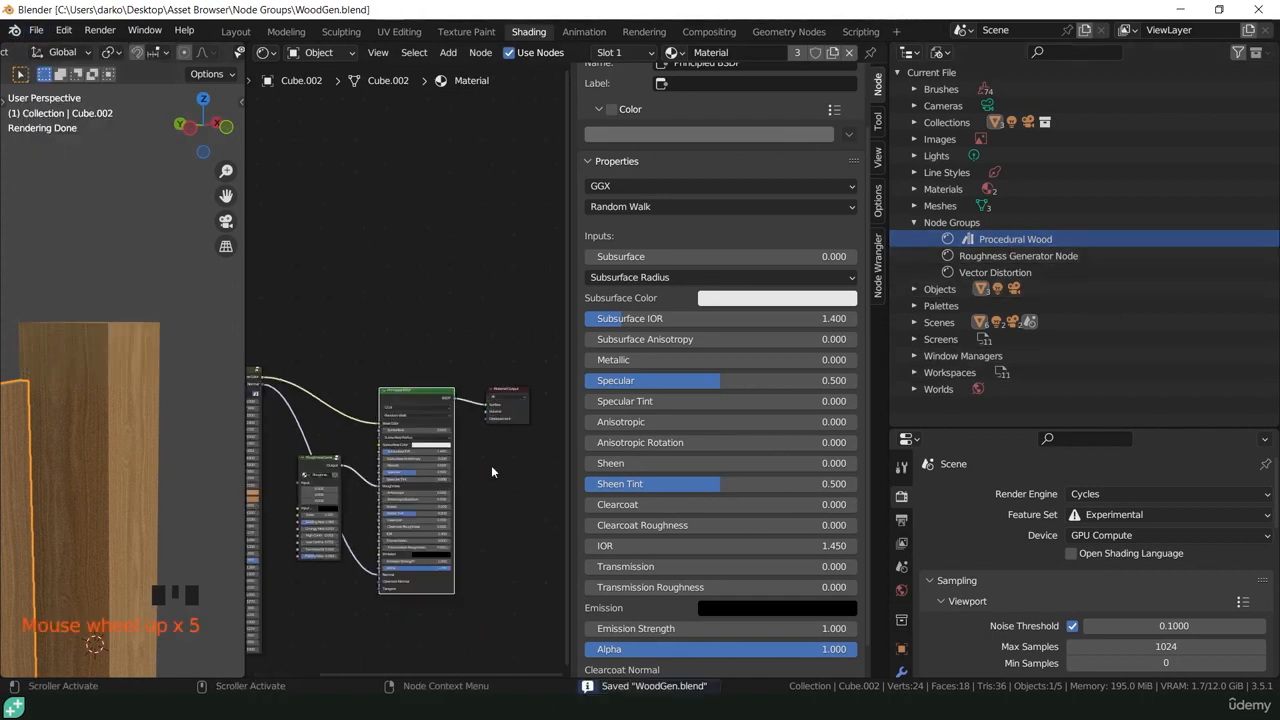
key("n")
scroll(518, 428, "down", 3)
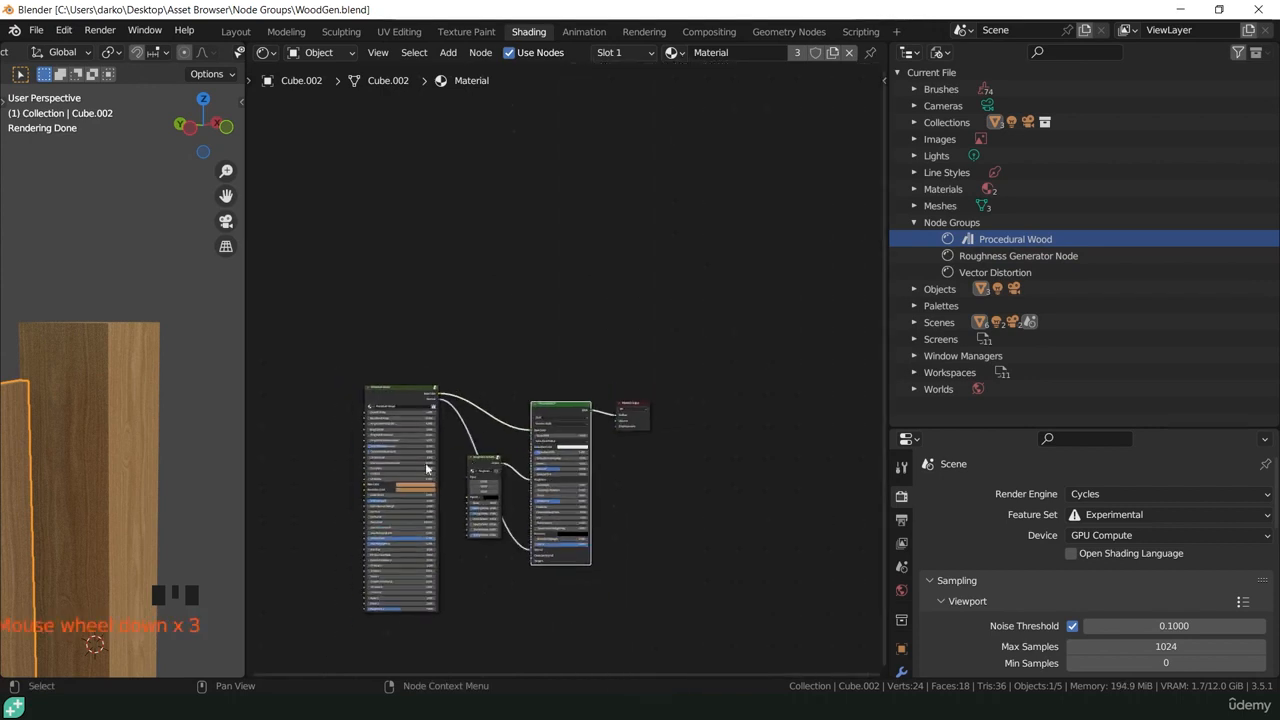
scroll(461, 474, "up", 5)
middle_click_drag(519, 448, 623, 340, "shift")
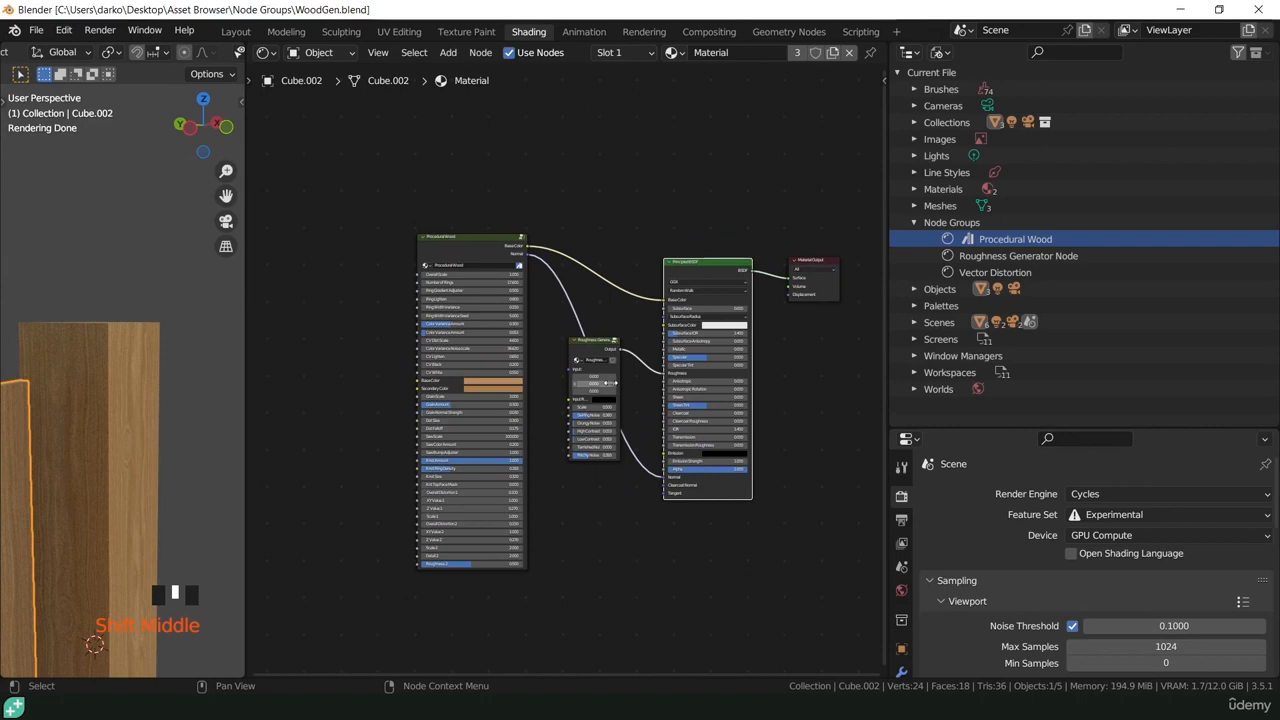